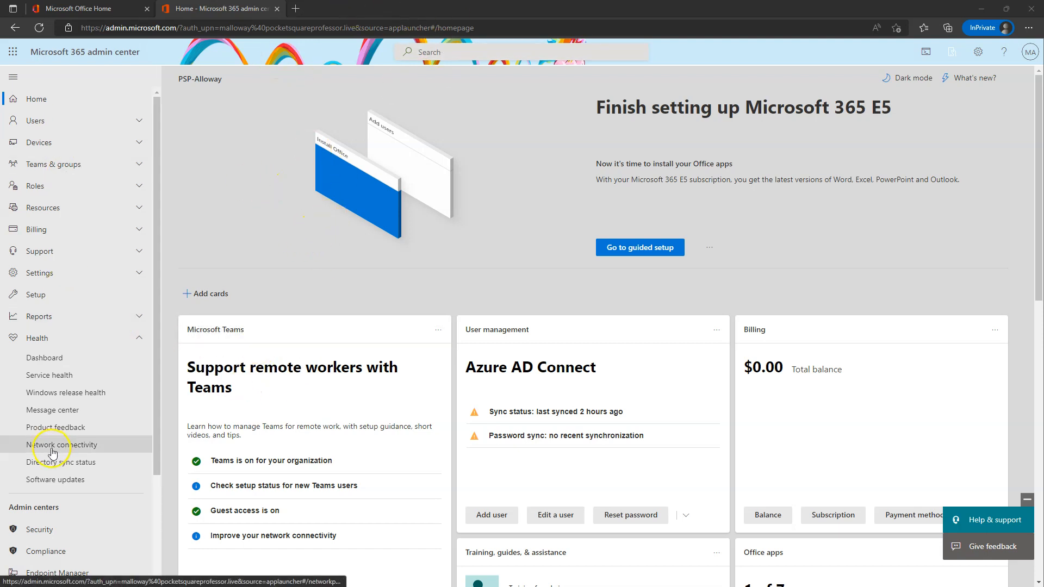
# Open the Purview compliance portal from Admin centers and go to Information protection.
pyautogui.scroll(-3, 65, 435)
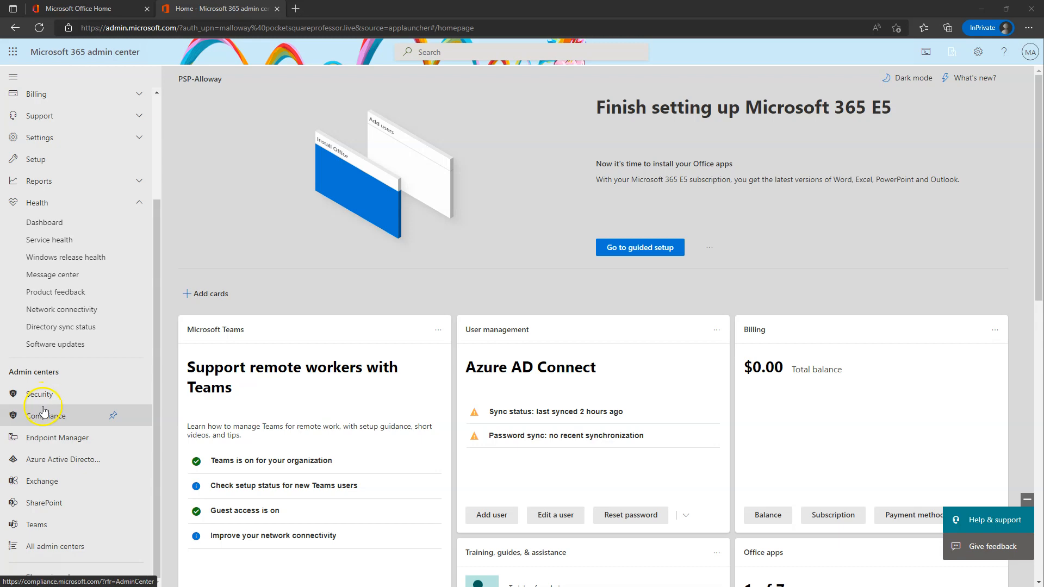
pyautogui.click(43, 417)
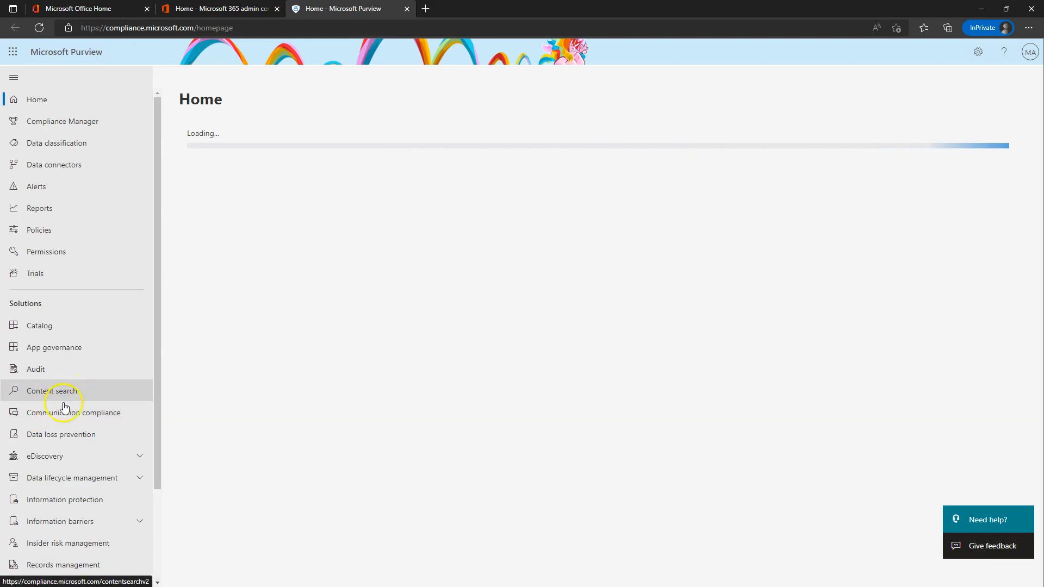
pyautogui.scroll(-1, 77, 347)
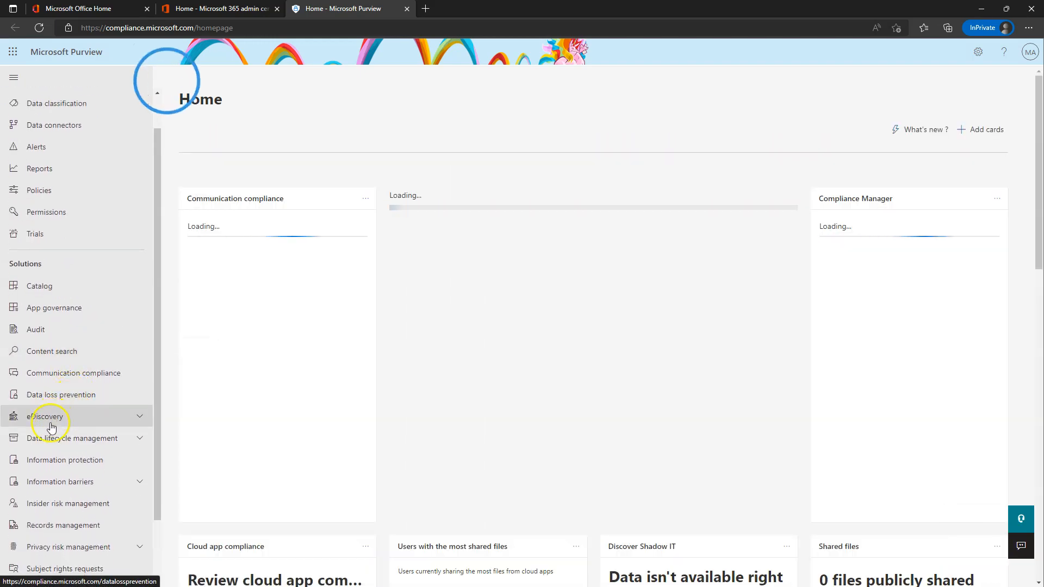
pyautogui.scroll(-1, 51, 427)
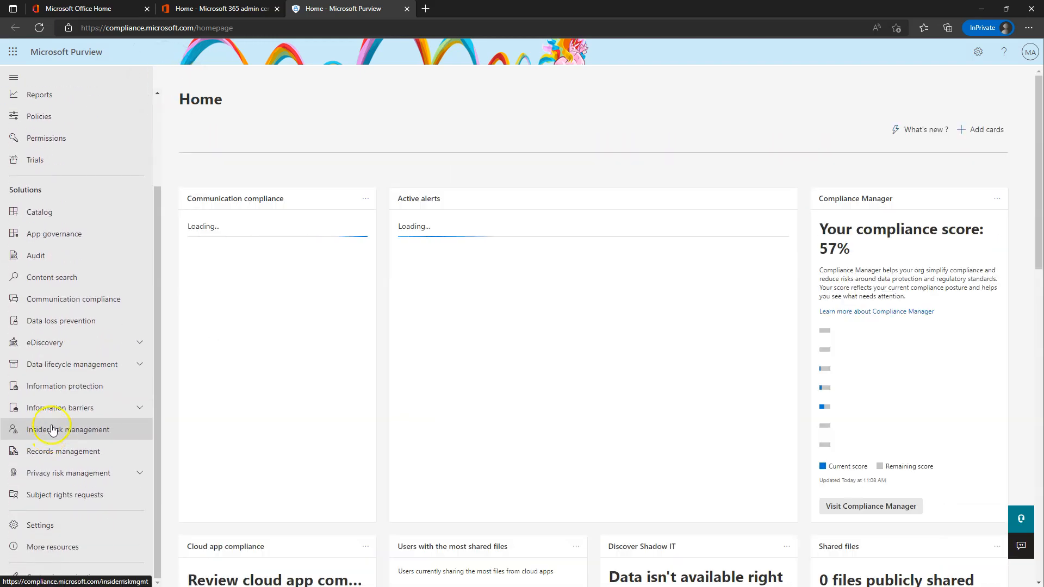
pyautogui.click(65, 386)
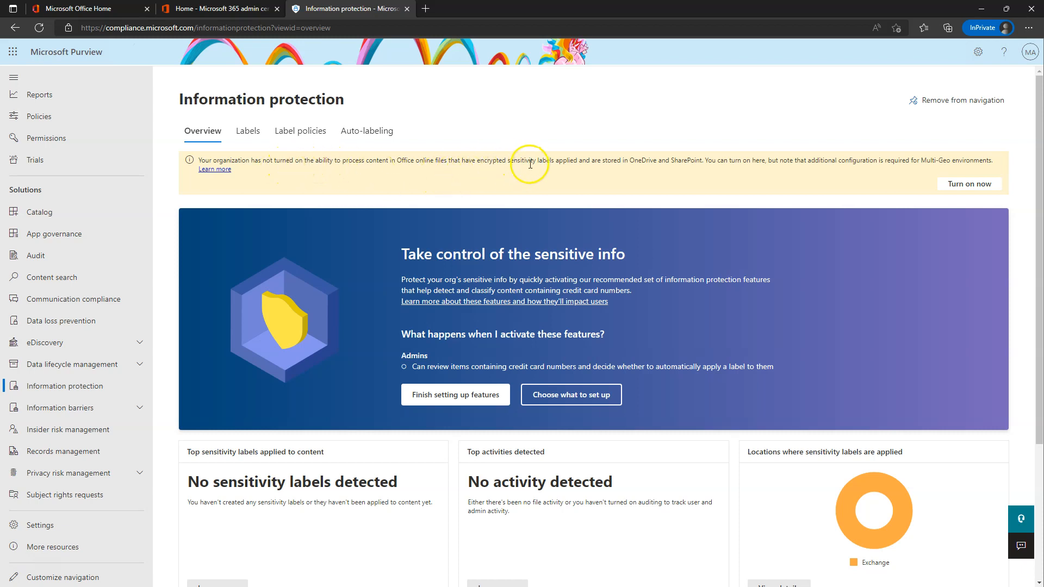
# Turn on processing of encrypted Office online files in OneDrive and SharePoint.
pyautogui.moveTo(397, 159); pyautogui.dragTo(430, 162)
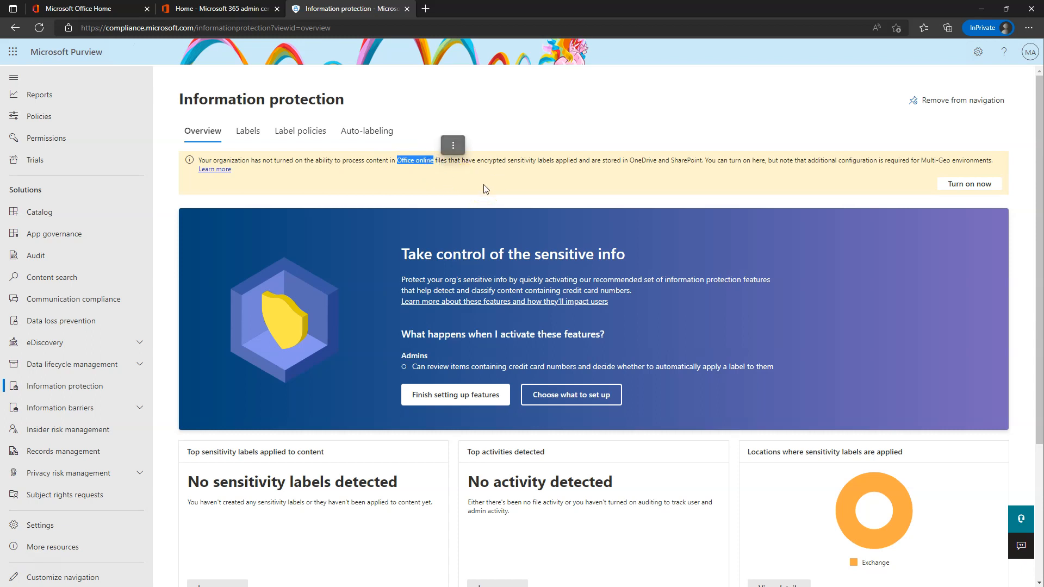
pyautogui.click(481, 180)
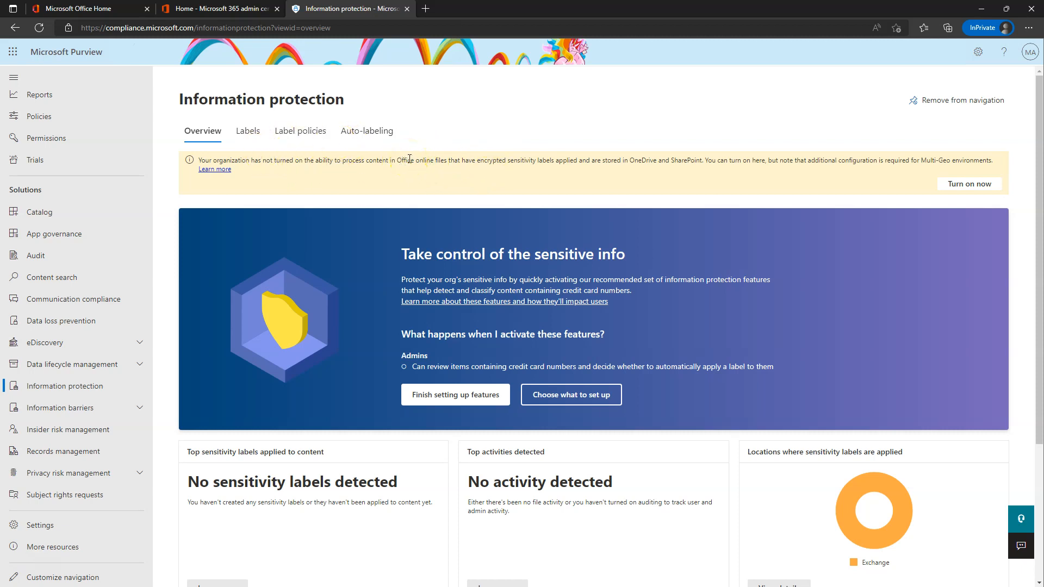
pyautogui.click(964, 185)
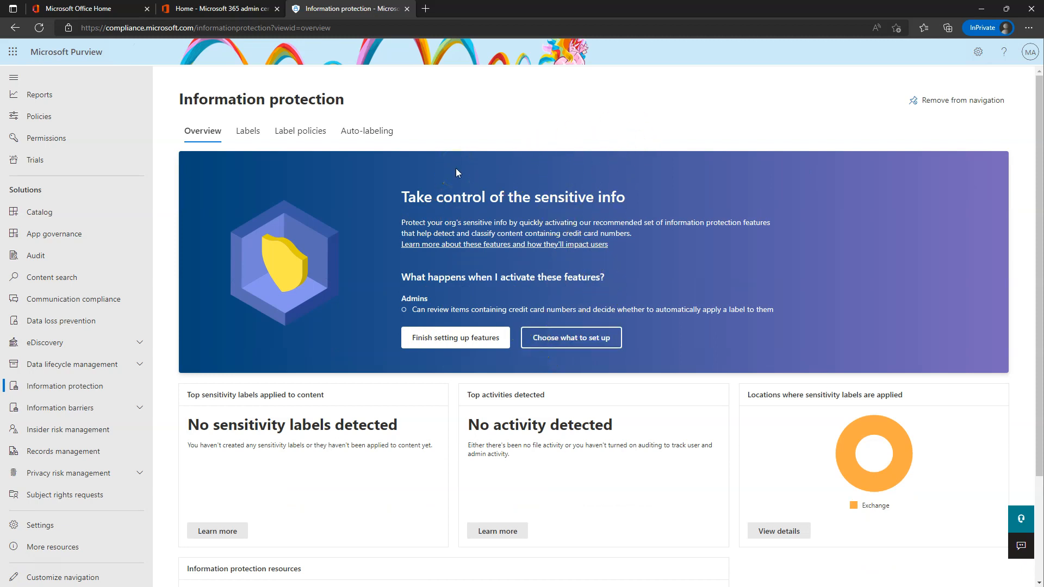
# Switch to the Labels tab of Information protection.
pyautogui.scroll(-2, 579, 318)
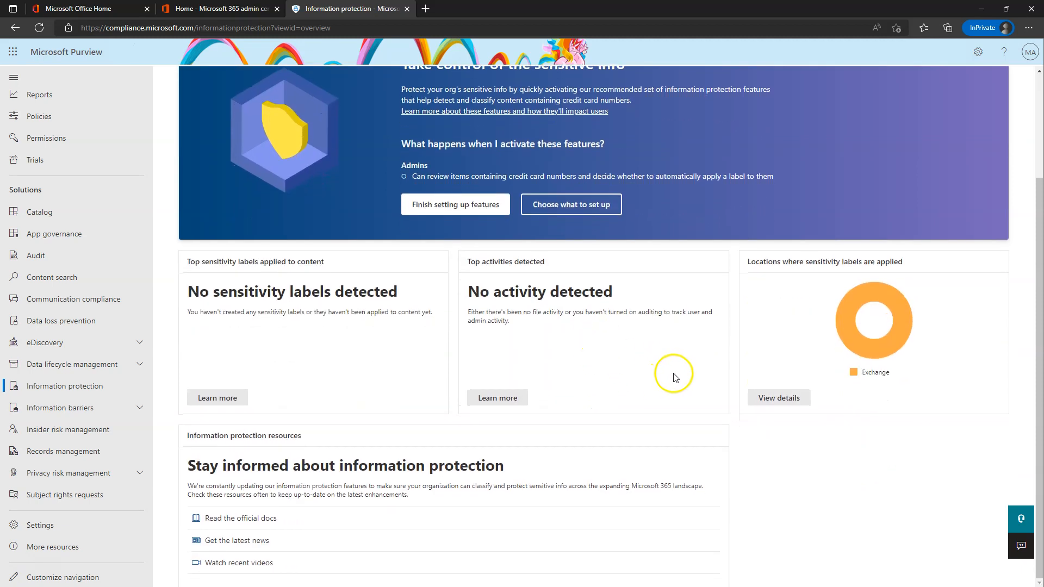
pyautogui.scroll(2, 581, 371)
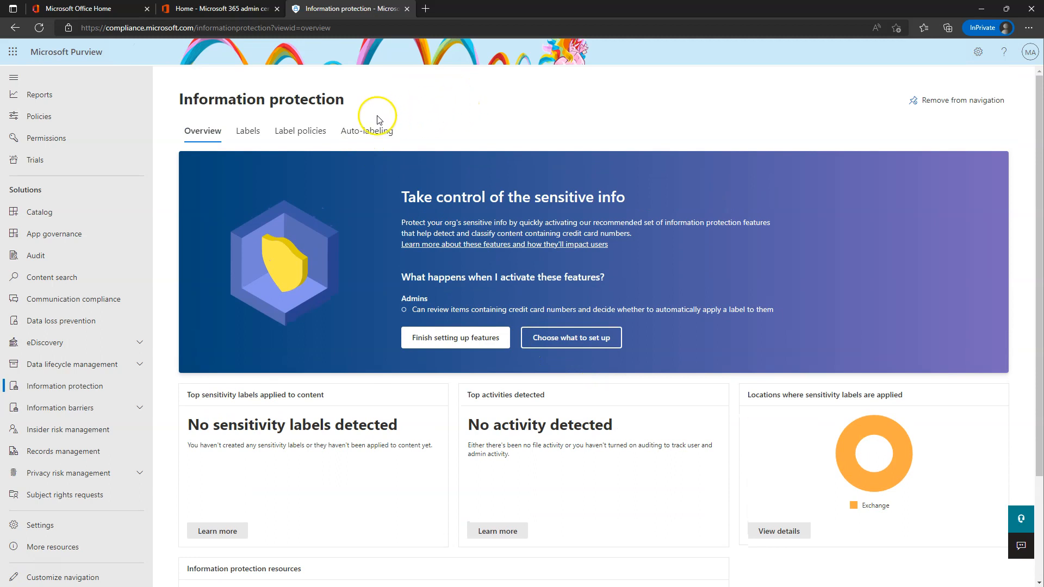
pyautogui.click(249, 136)
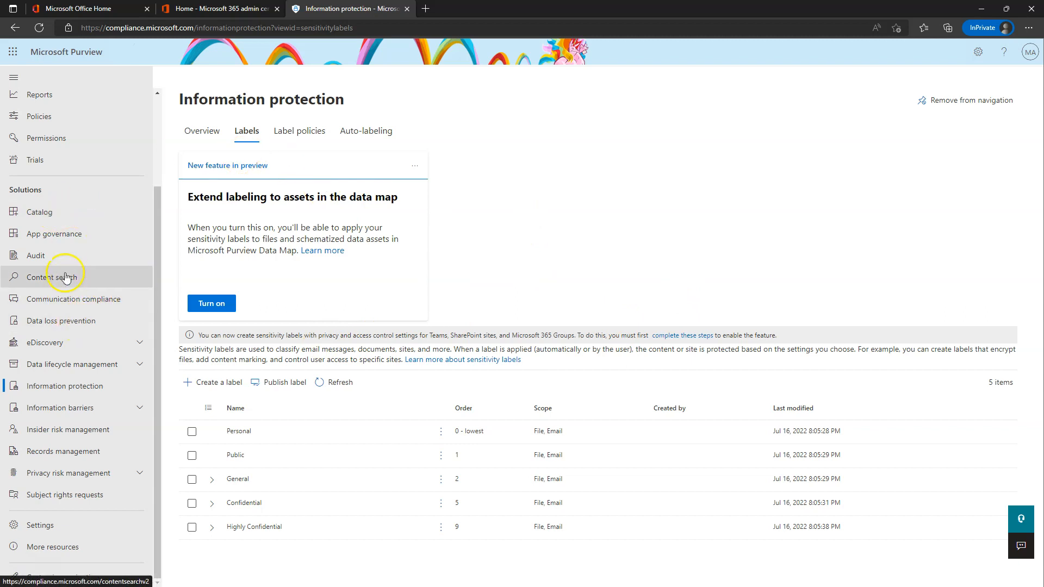
# Open the Audit page from the left navigation.
pyautogui.click(44, 259)
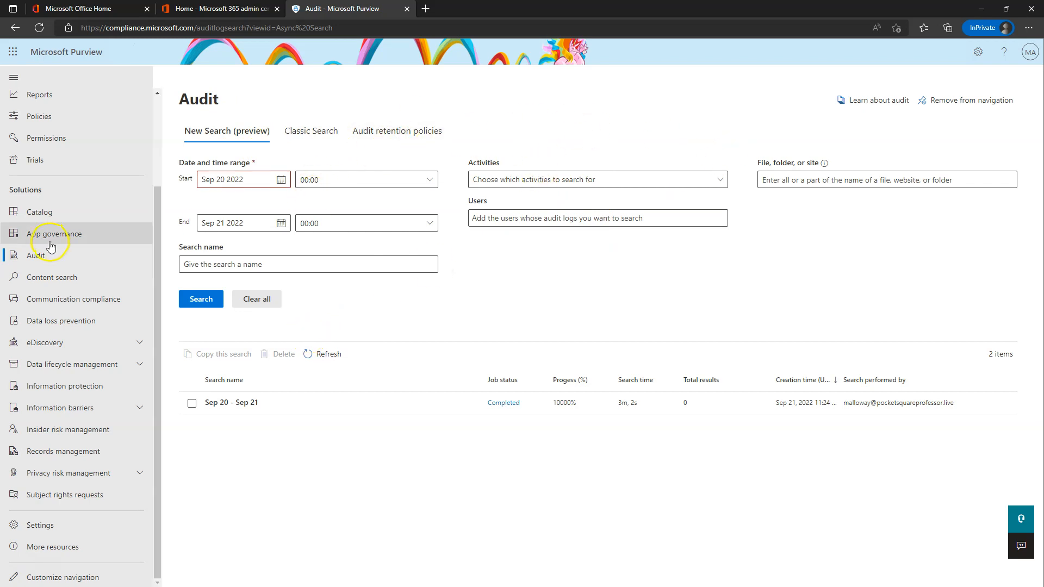
# Go back to Information protection and list the five sensitivity labels on the Labels tab.
pyautogui.click(56, 388)
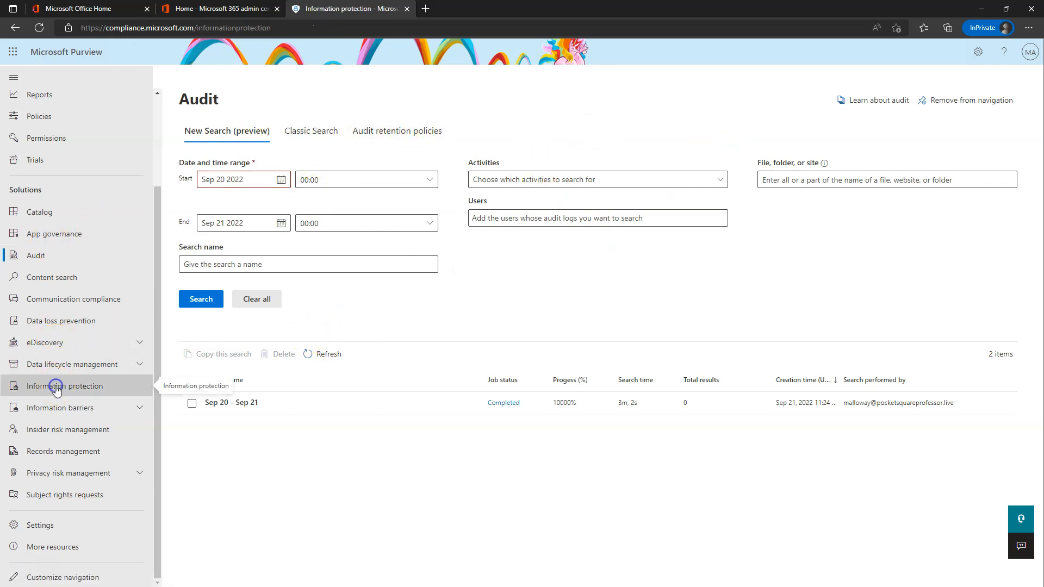
pyautogui.scroll(-3, 537, 398)
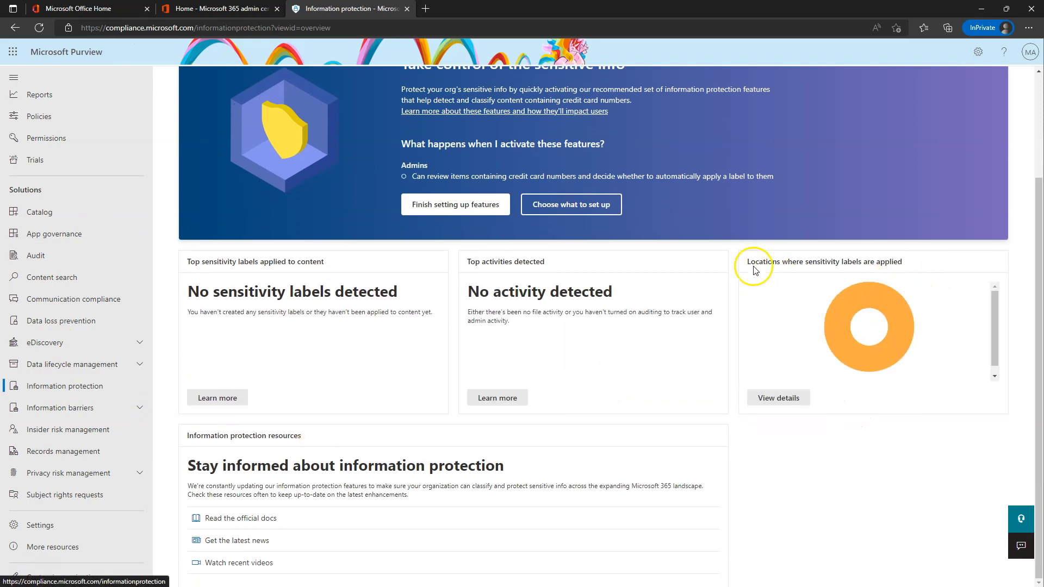
pyautogui.moveTo(831, 326)
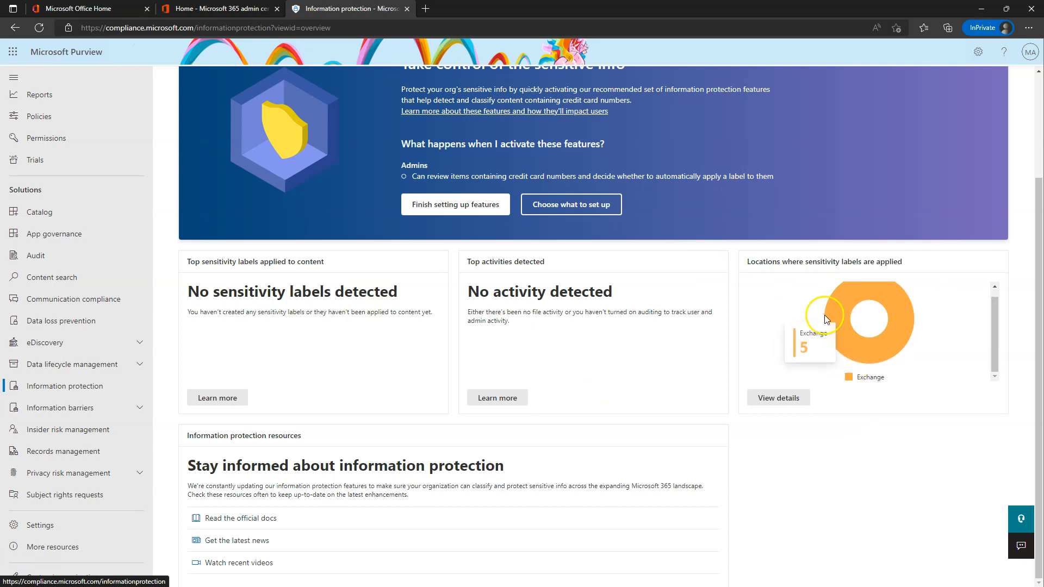
pyautogui.scroll(3, 435, 320)
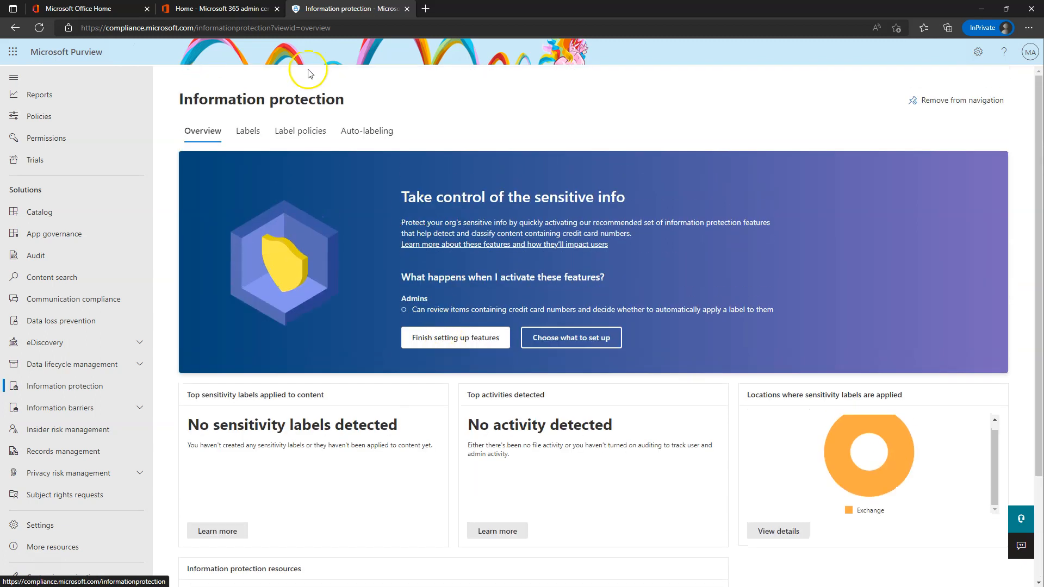
pyautogui.click(247, 133)
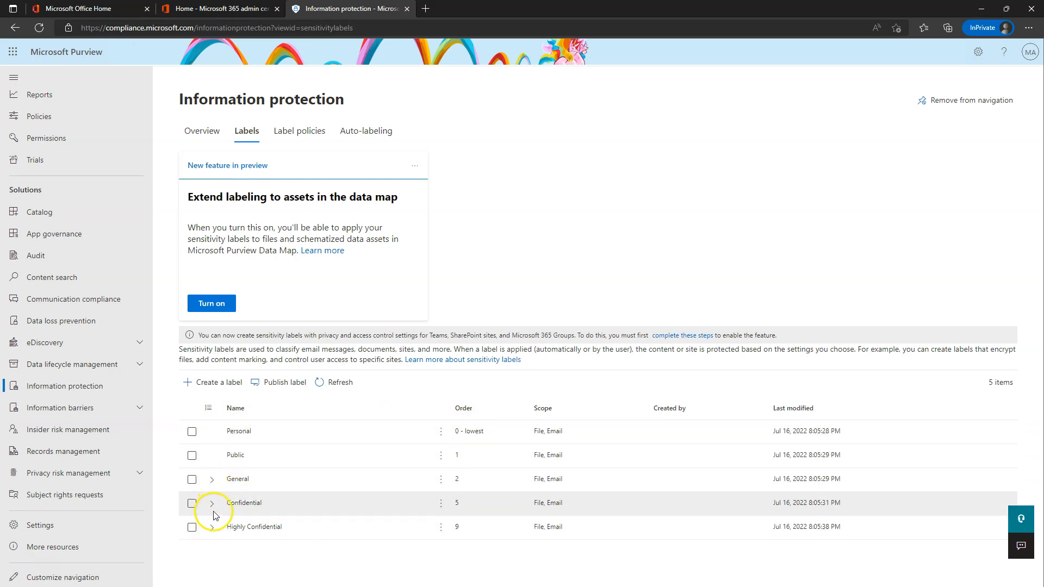
# Expand the General, Confidential and Highly Confidential groups to inspect their sublabels.
pyautogui.click(212, 482)
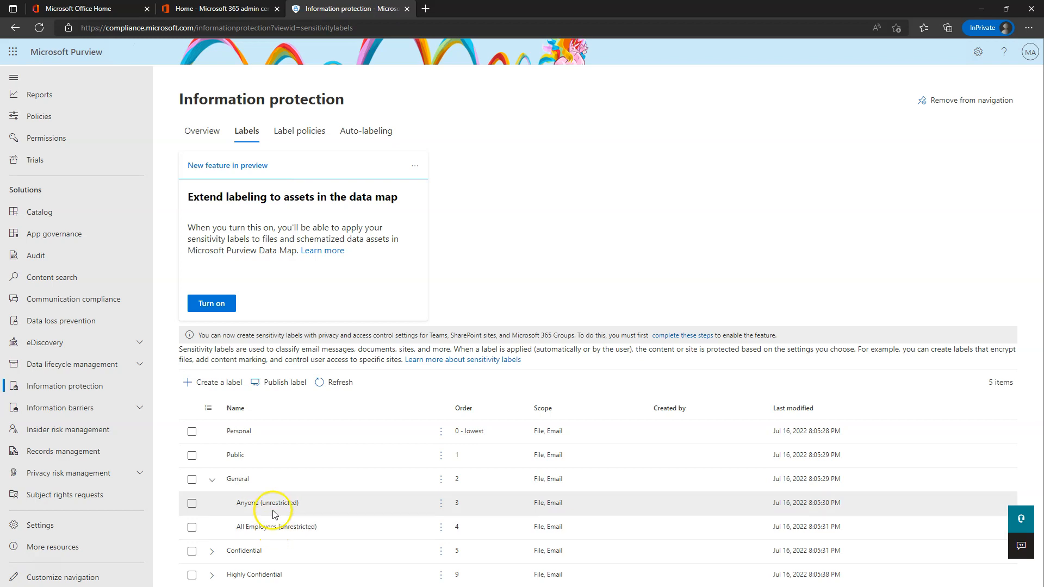
pyautogui.click(212, 481)
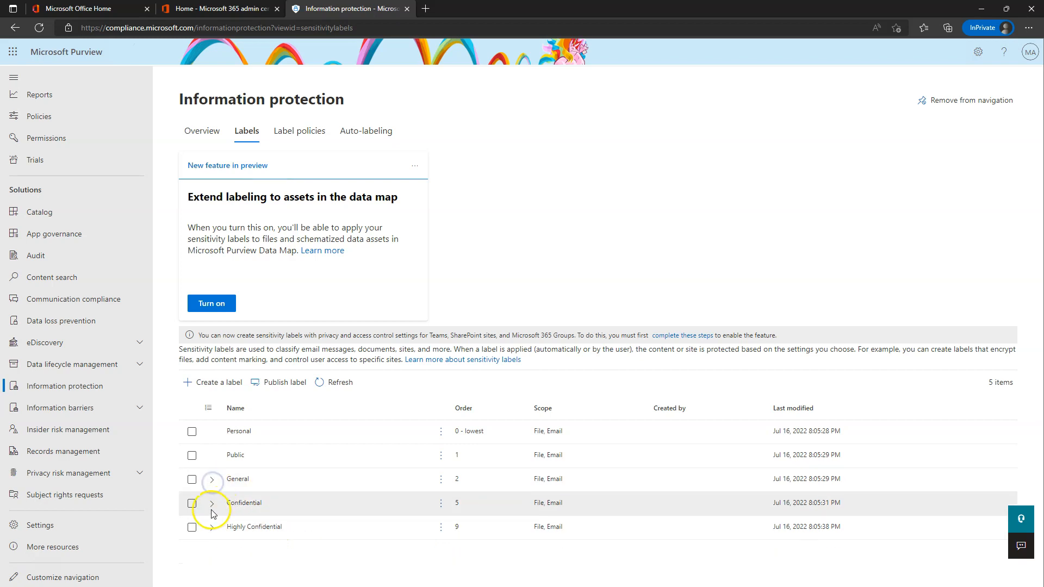
pyautogui.click(212, 511)
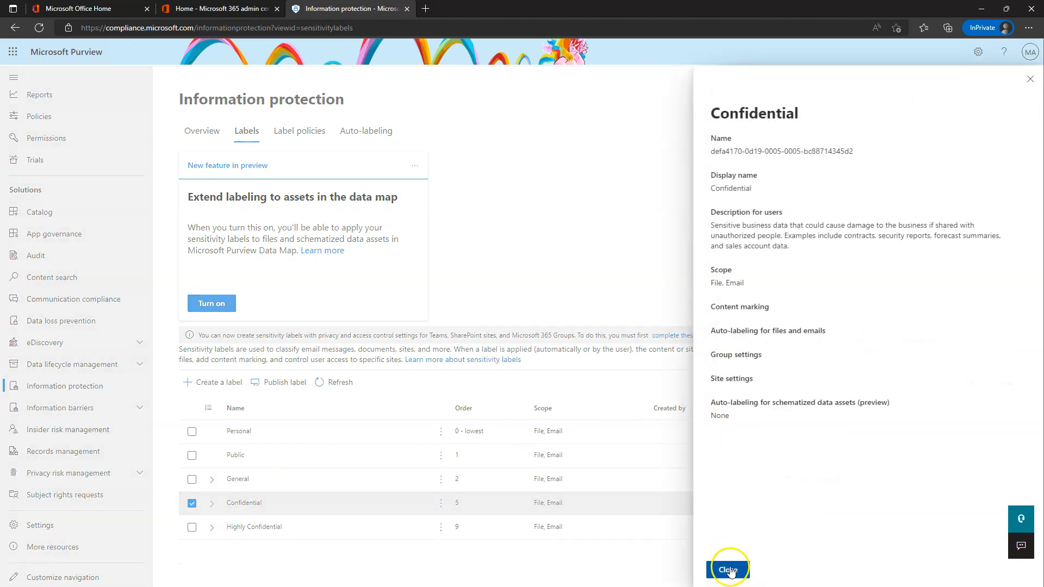
pyautogui.click(728, 570)
pyautogui.click(212, 504)
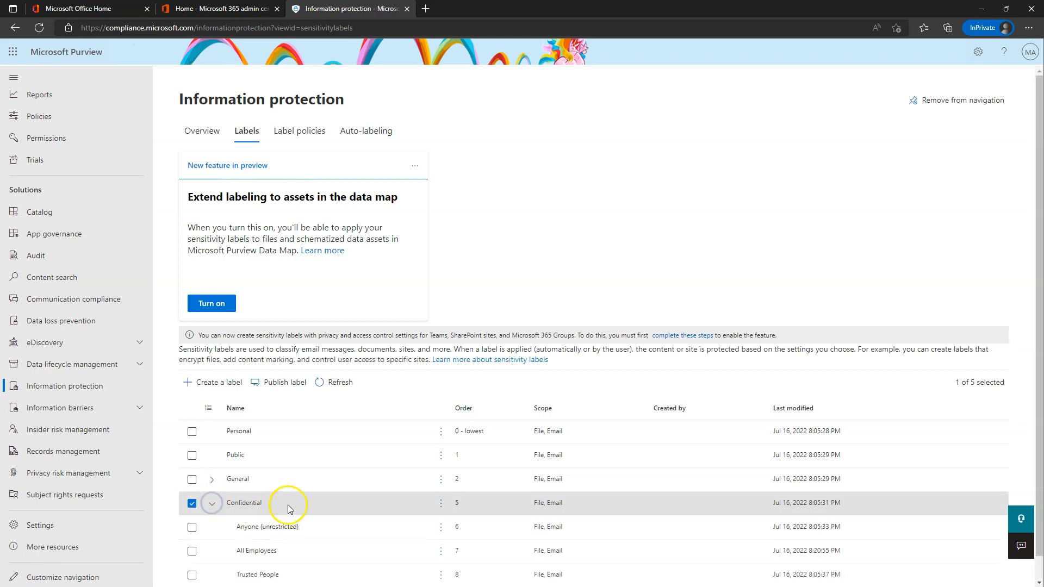
pyautogui.scroll(-1, 288, 503)
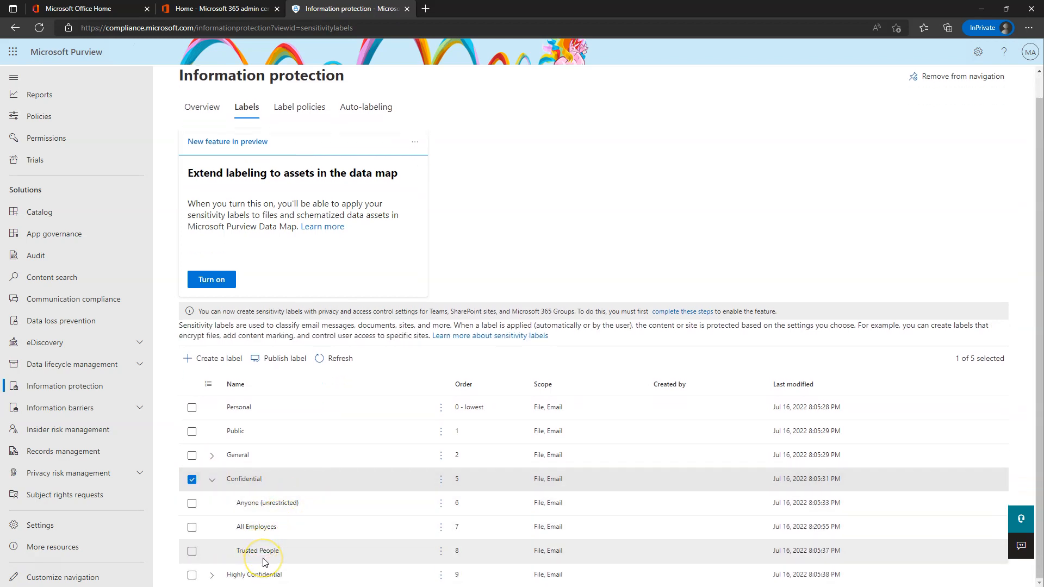
pyautogui.click(212, 481)
pyautogui.click(193, 501)
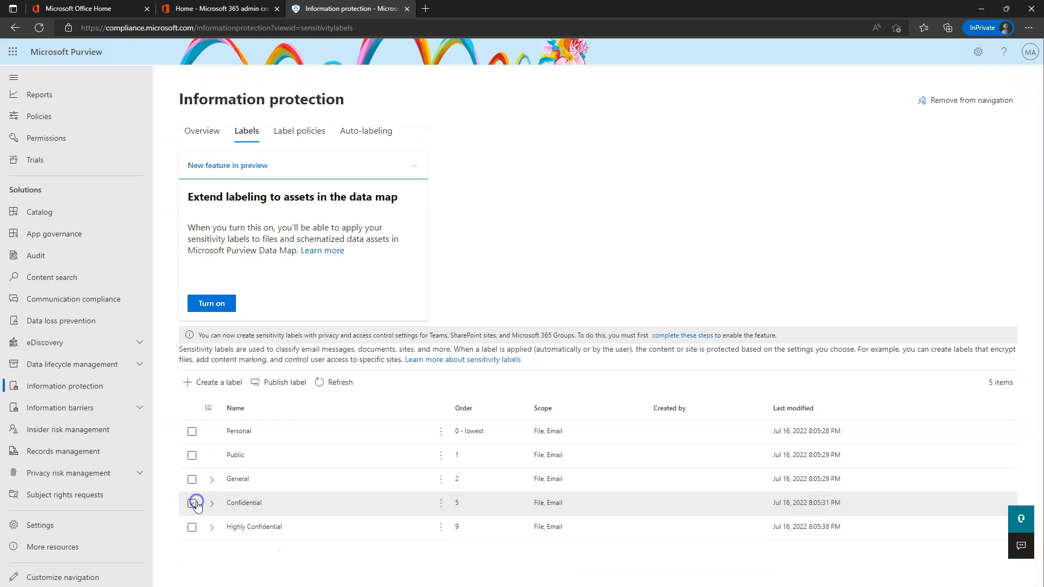
pyautogui.click(212, 526)
pyautogui.click(220, 503)
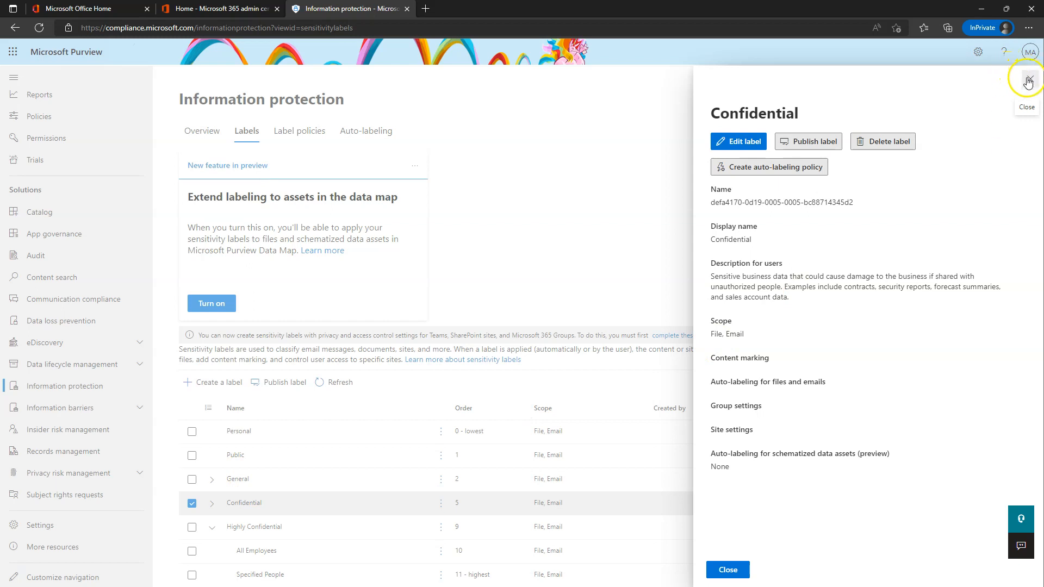
pyautogui.click(1028, 82)
pyautogui.click(213, 504)
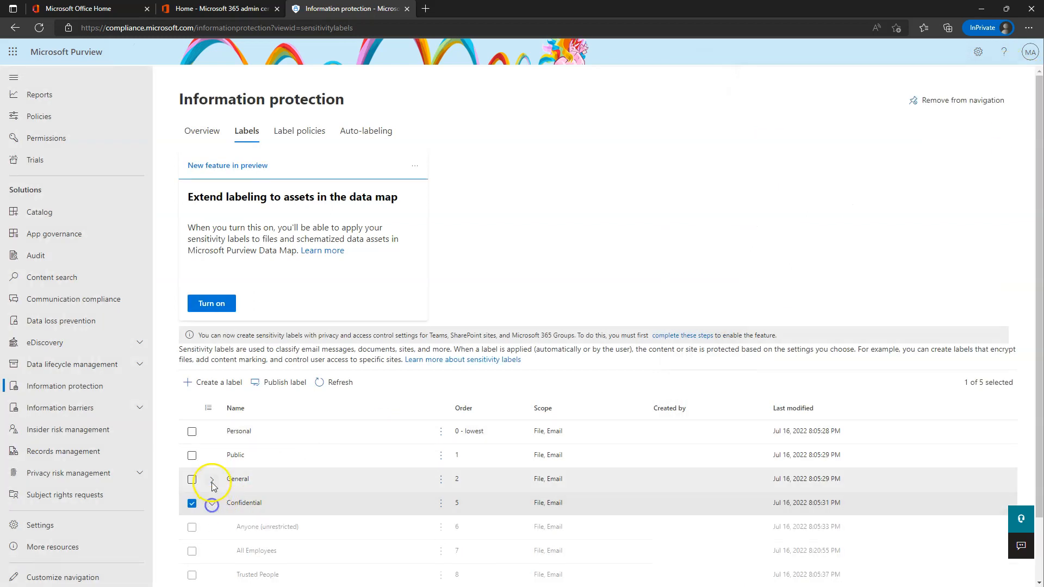
pyautogui.click(212, 479)
pyautogui.scroll(-2, 305, 479)
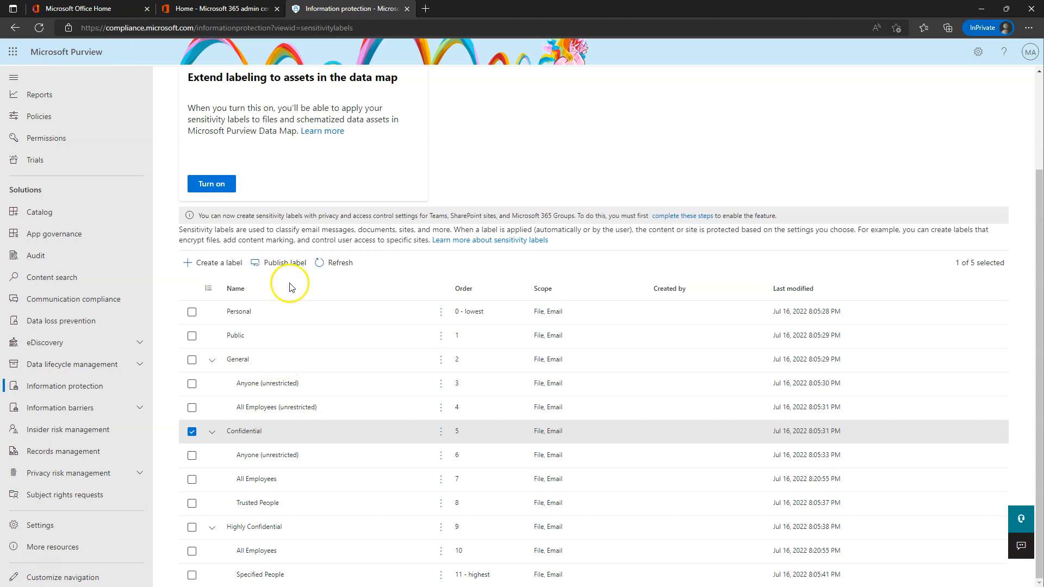
# Select the Personal label, then deselect it.
pyautogui.click(191, 314)
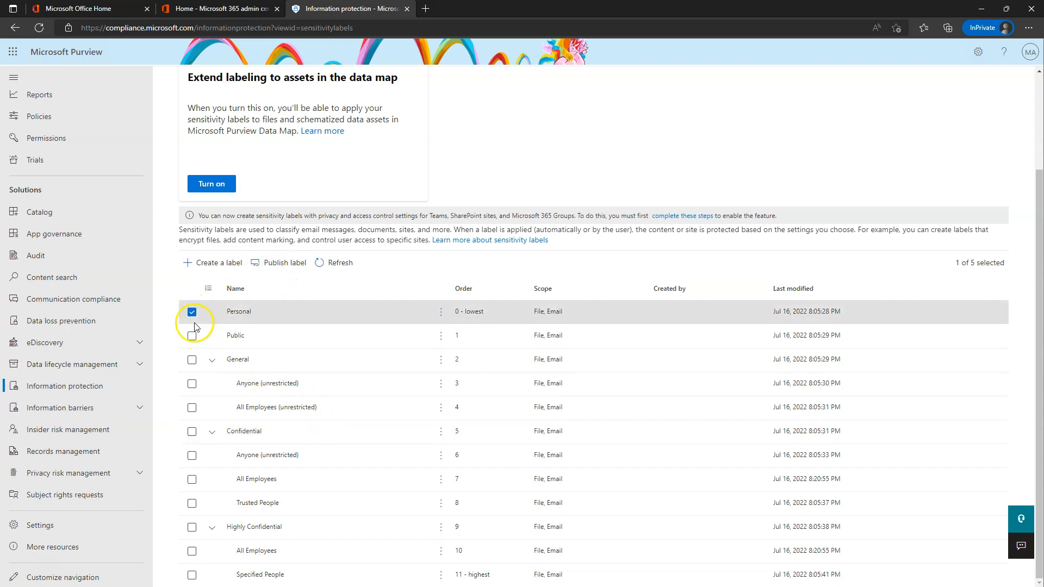
pyautogui.click(190, 289)
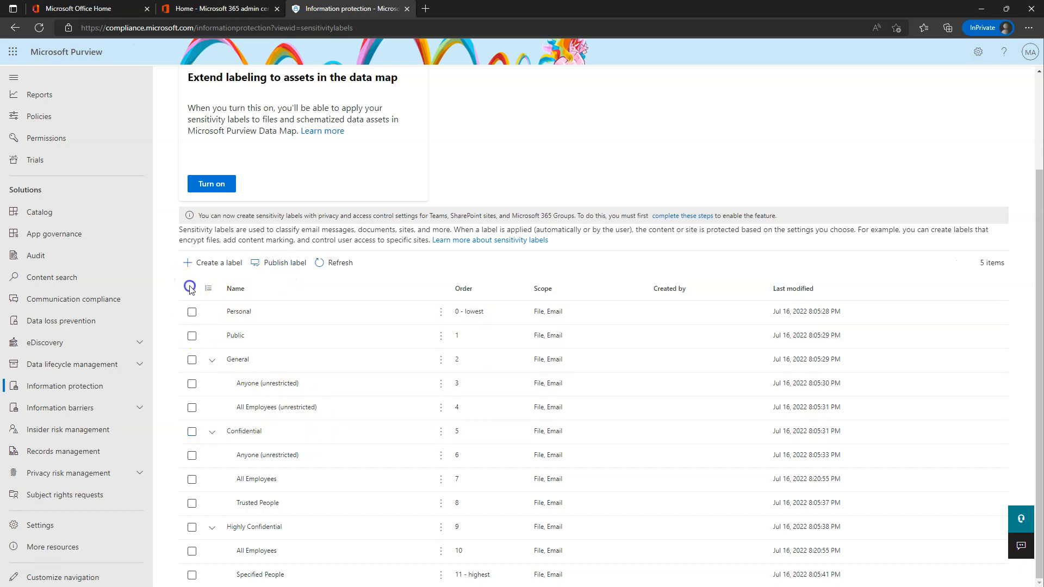
pyautogui.click(191, 312)
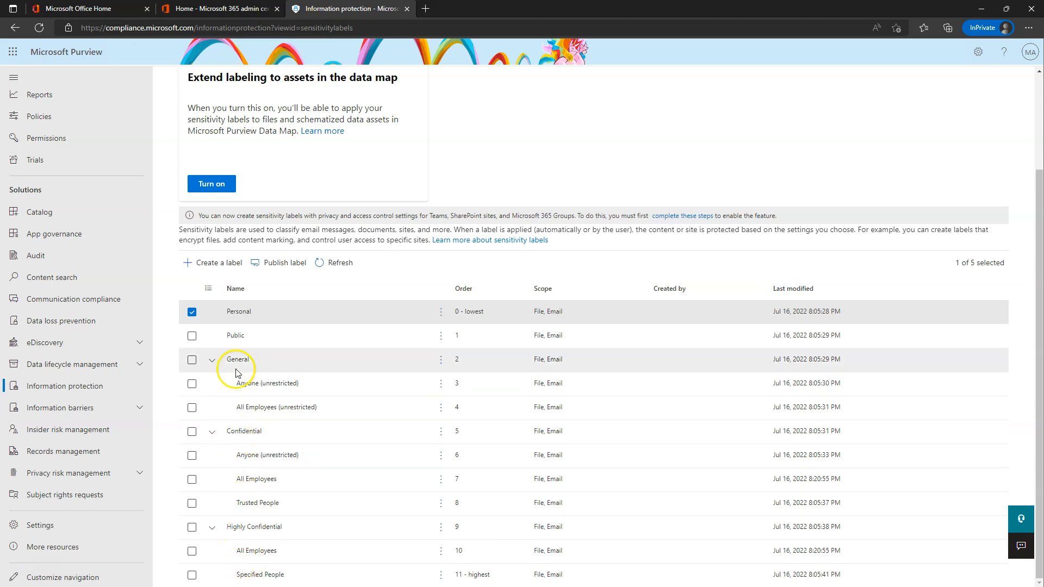
pyautogui.scroll(2, 321, 453)
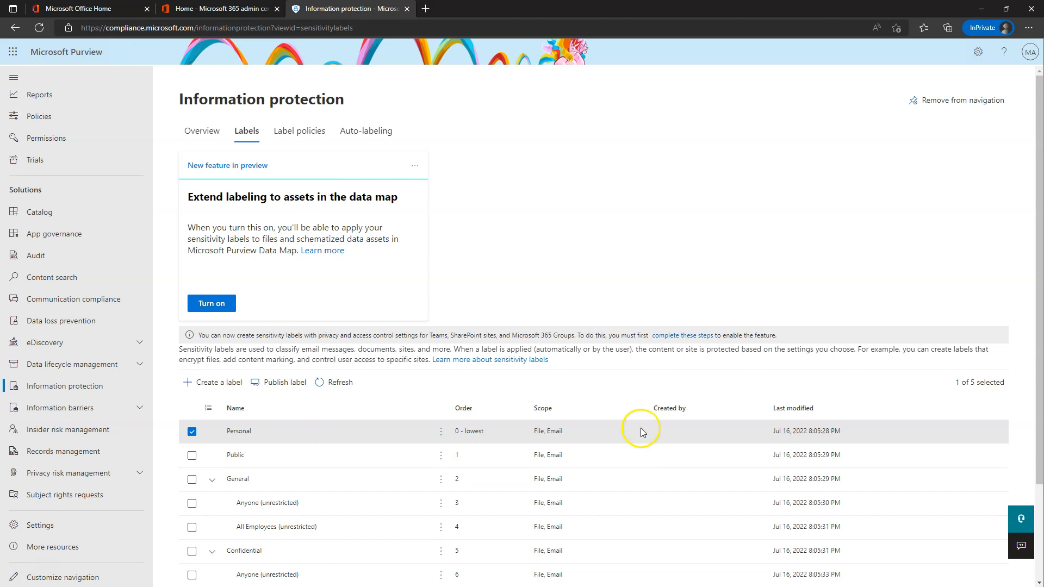
pyautogui.scroll(-3, 447, 483)
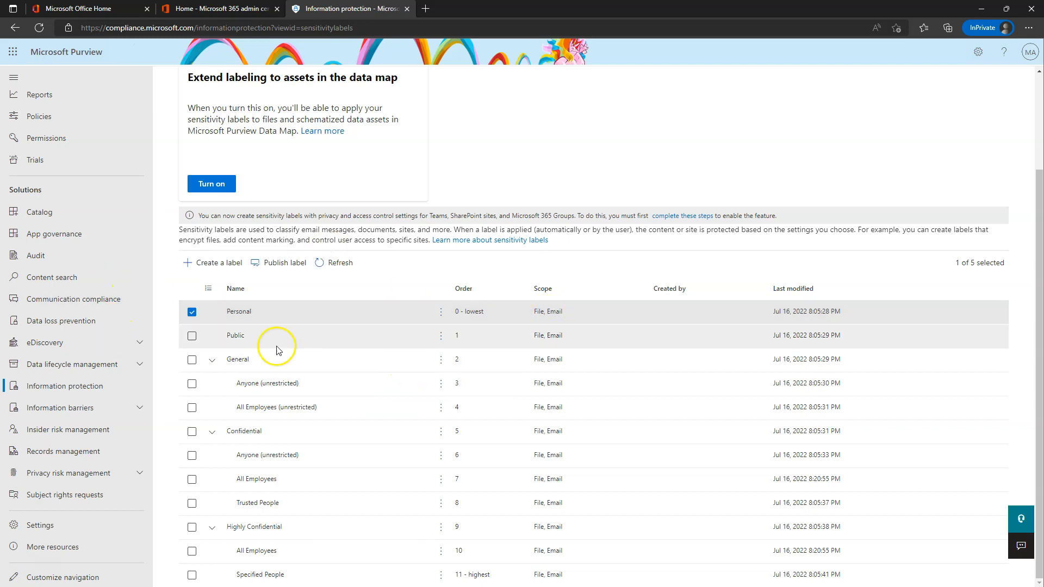
pyautogui.click(191, 312)
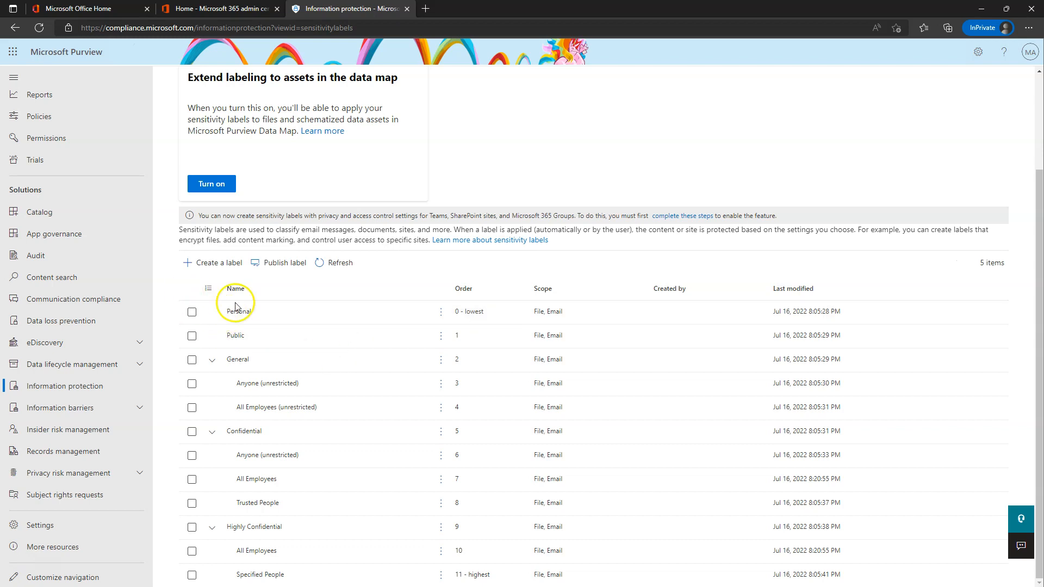
pyautogui.scroll(2, 234, 364)
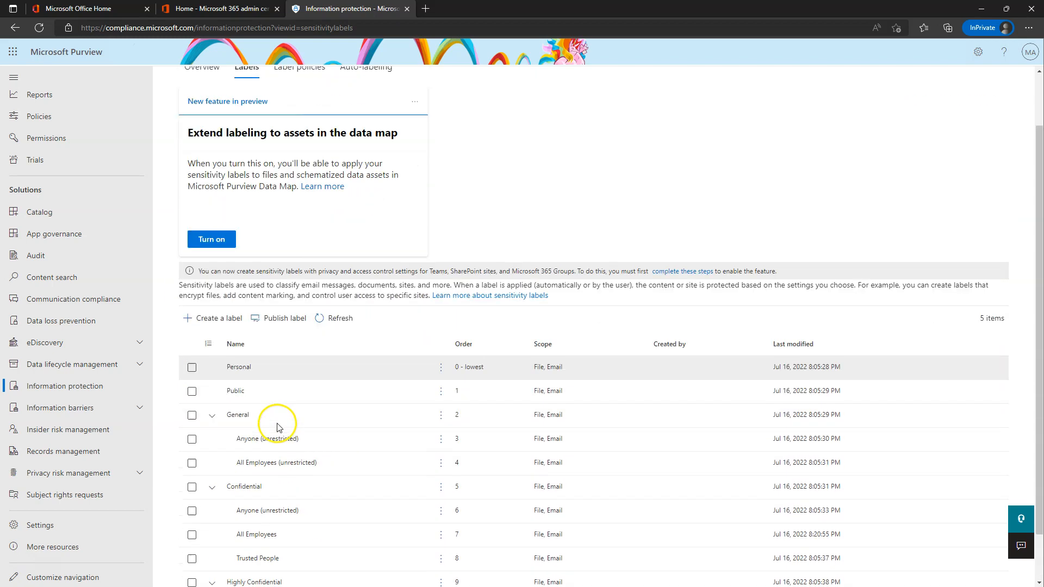
pyautogui.scroll(-2, 277, 428)
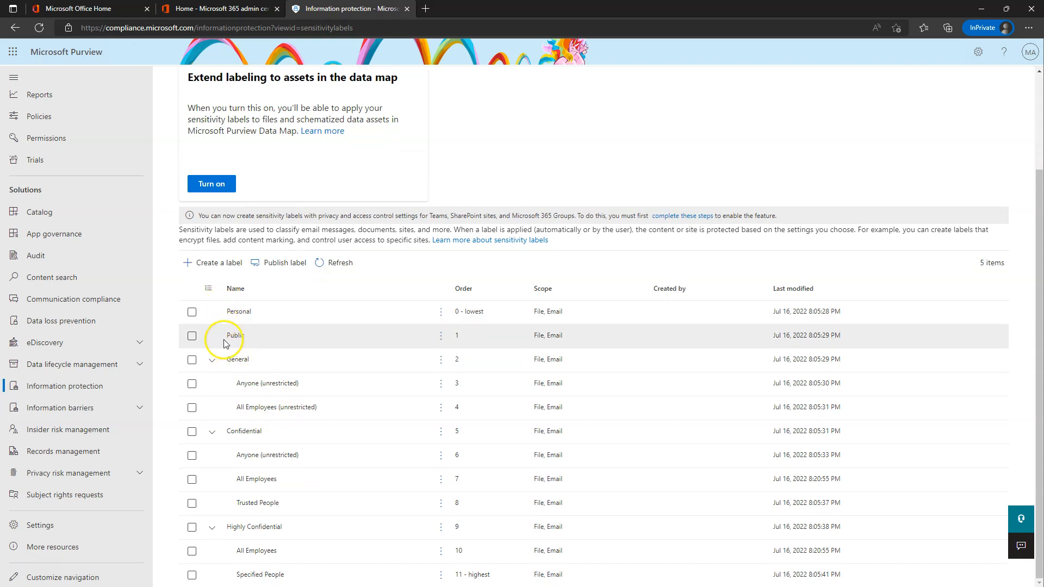
# Collapse all sublabel groups and open the Public label in the edit wizard.
pyautogui.click(212, 360)
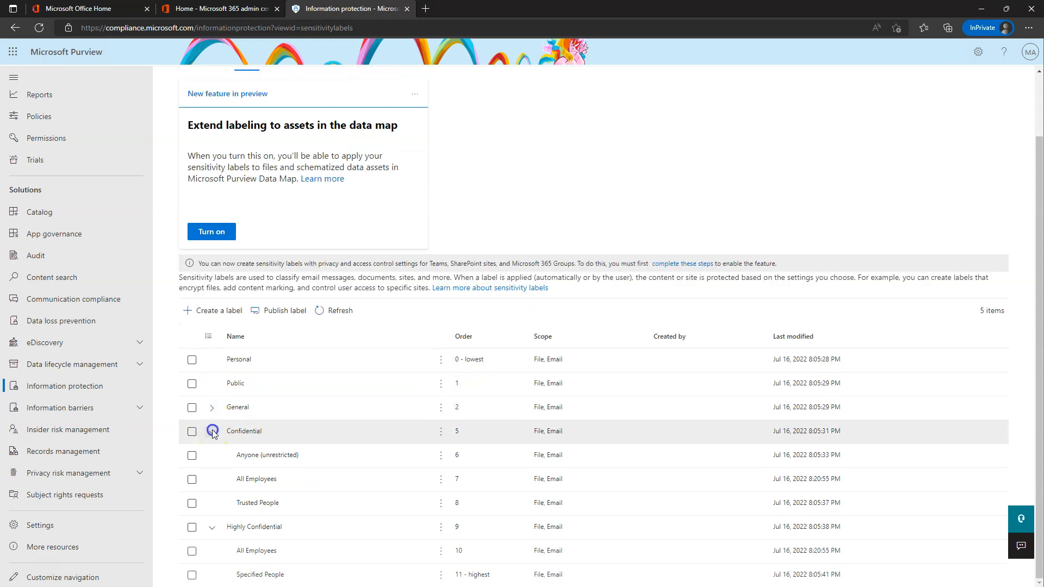
pyautogui.click(212, 432)
pyautogui.click(212, 527)
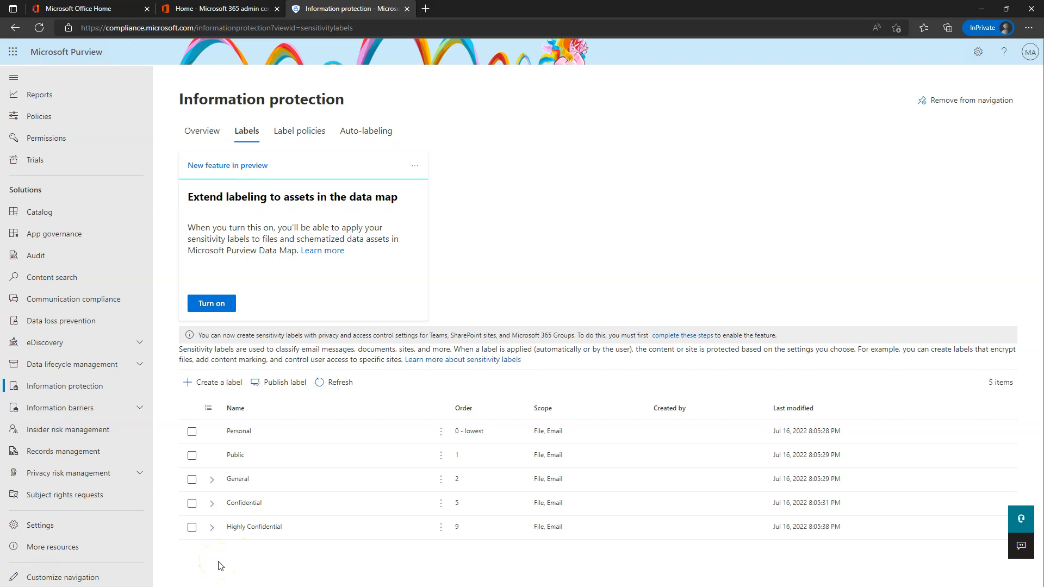
pyautogui.click(224, 460)
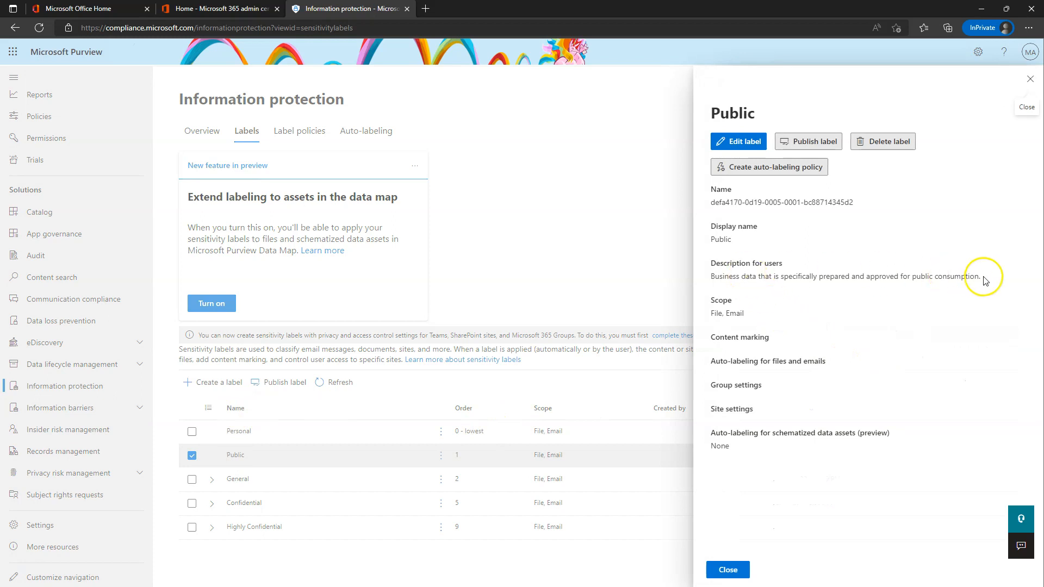
pyautogui.moveTo(710, 276); pyautogui.dragTo(983, 274)
pyautogui.click(904, 298)
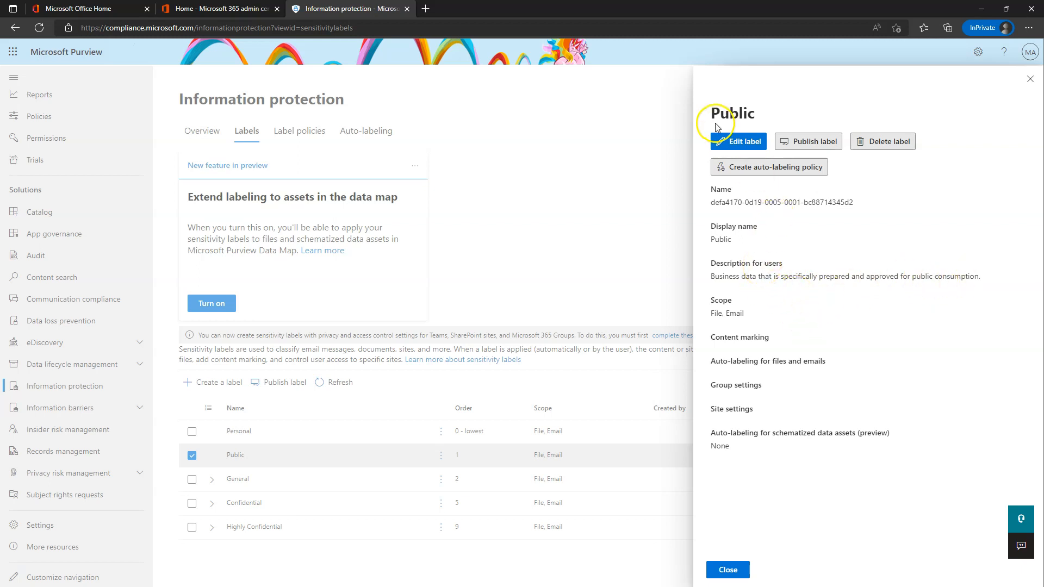
pyautogui.click(748, 142)
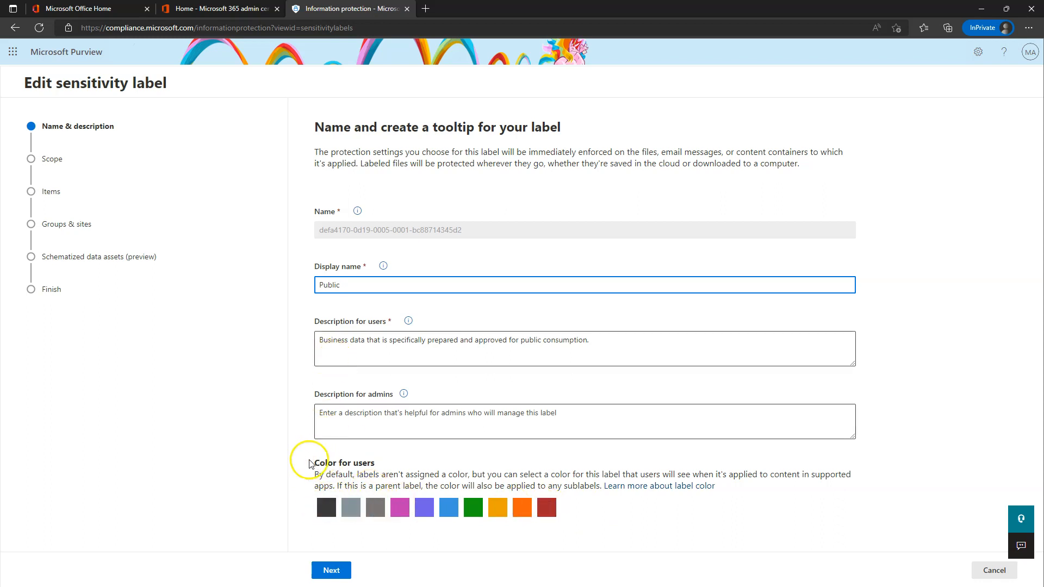
# Set the Public label's user colour to green and continue to the Scope step.
pyautogui.click(472, 510)
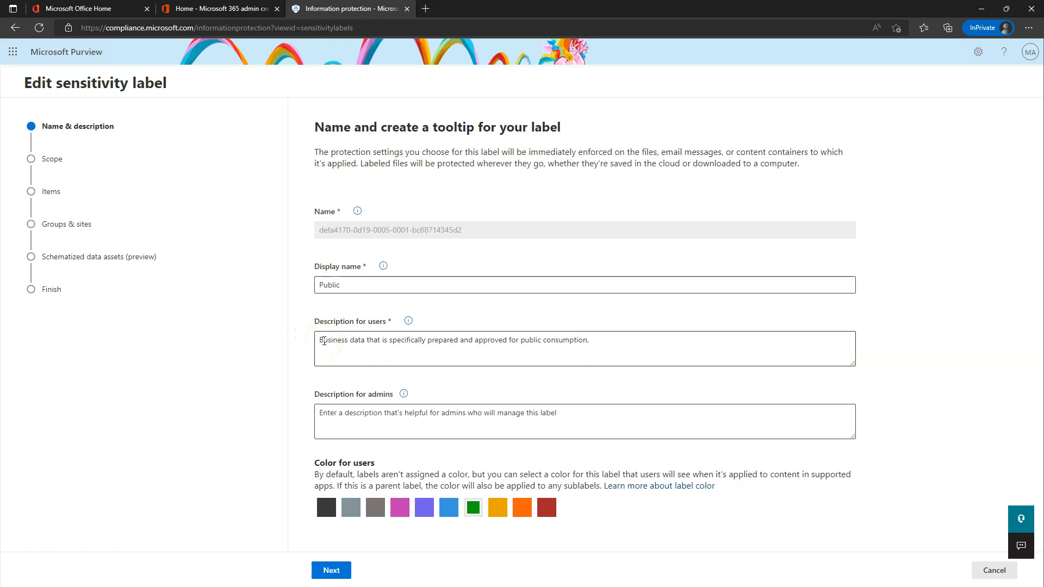
pyautogui.click(363, 420)
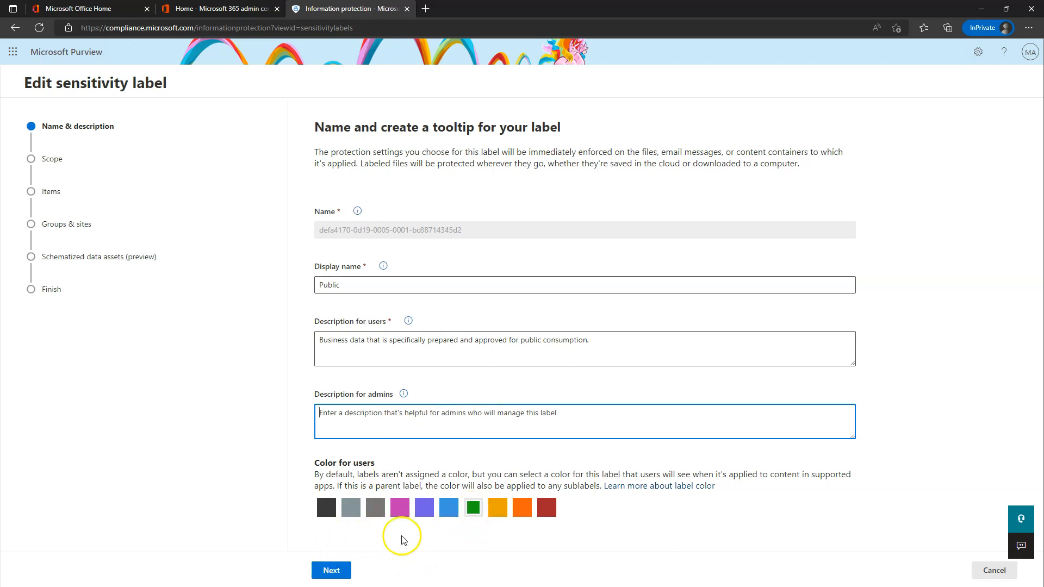
pyautogui.click(330, 569)
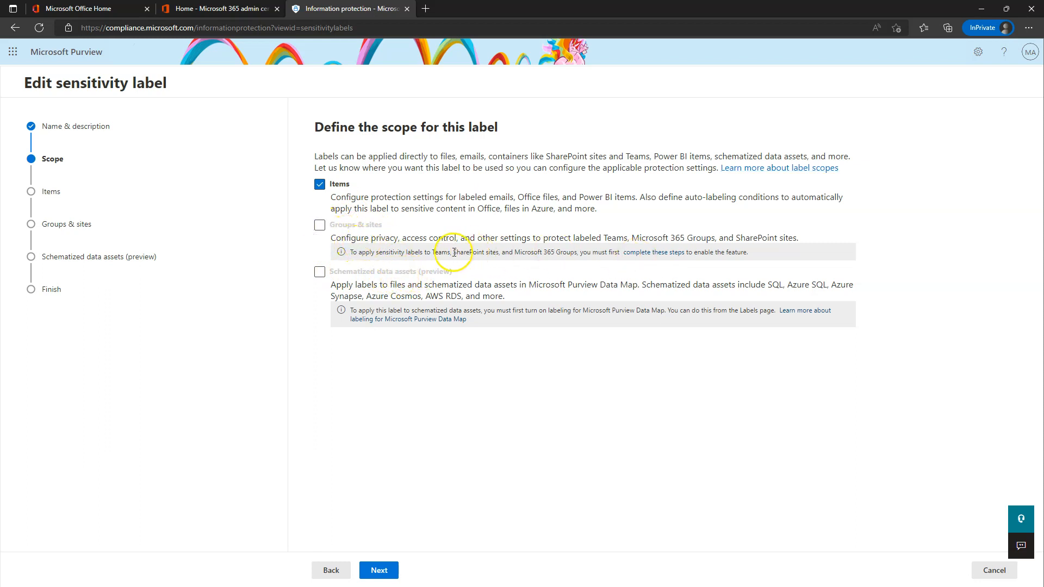
# Open the Groups & sites 'complete these steps' guidance in a new browser tab.
pyautogui.moveTo(352, 252); pyautogui.dragTo(620, 255)
pyautogui.click(689, 383)
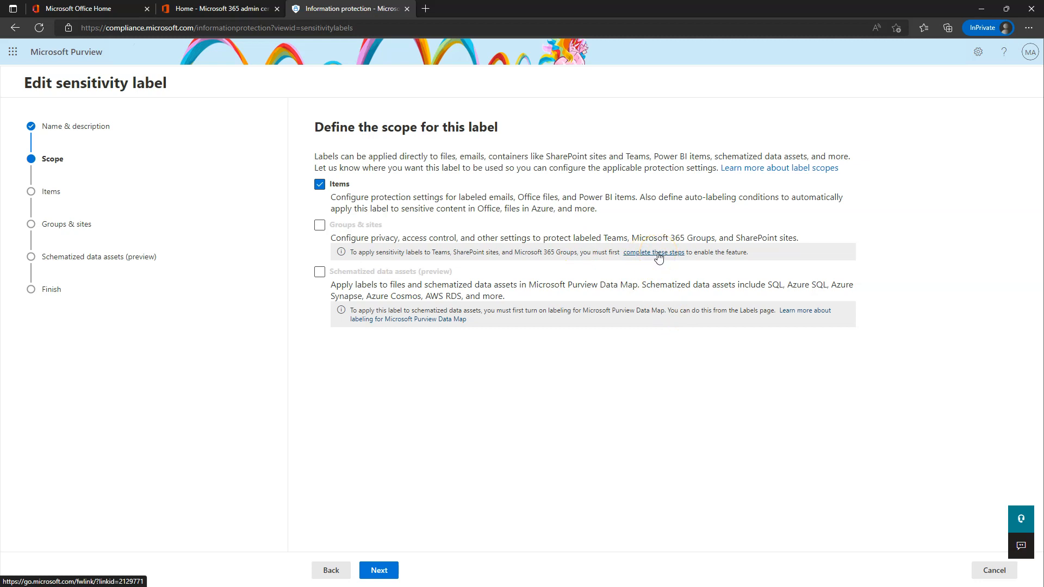
pyautogui.rightClick(657, 255)
pyautogui.click(698, 264)
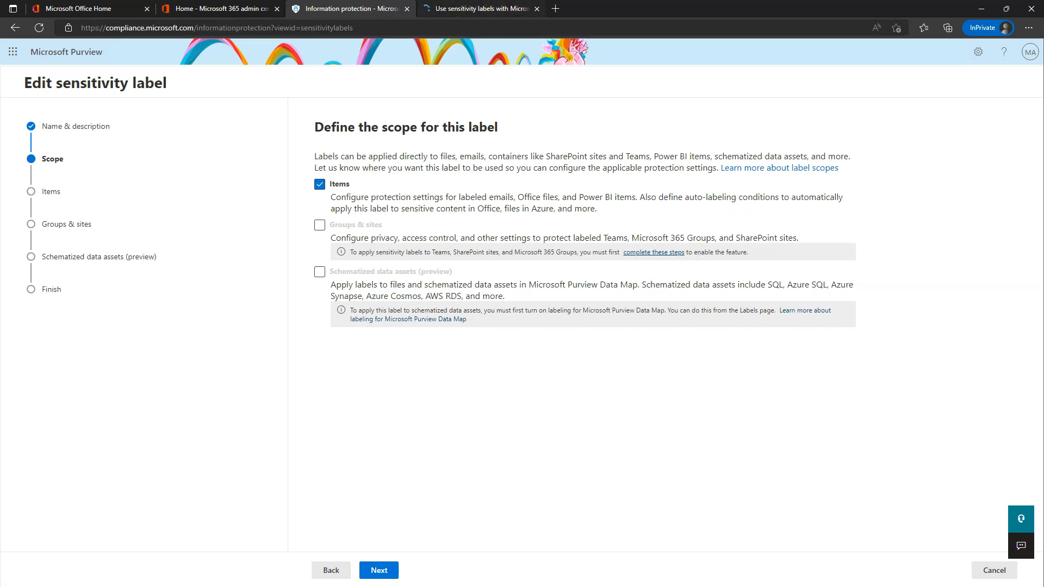
# Scroll the sensitivity labels article to the container enablement section.
pyautogui.click(486, 6)
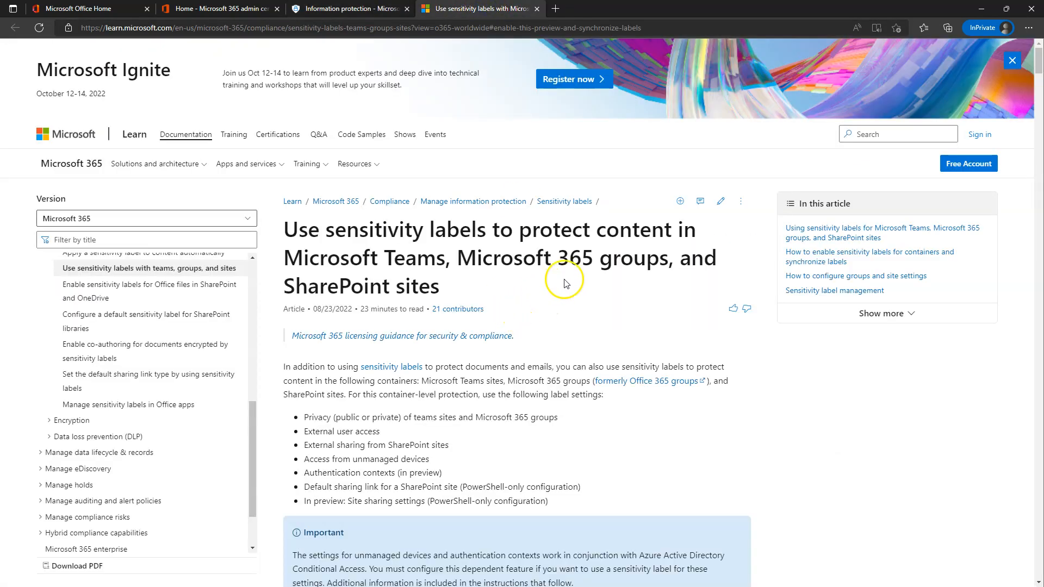
pyautogui.scroll(-10, 596, 253)
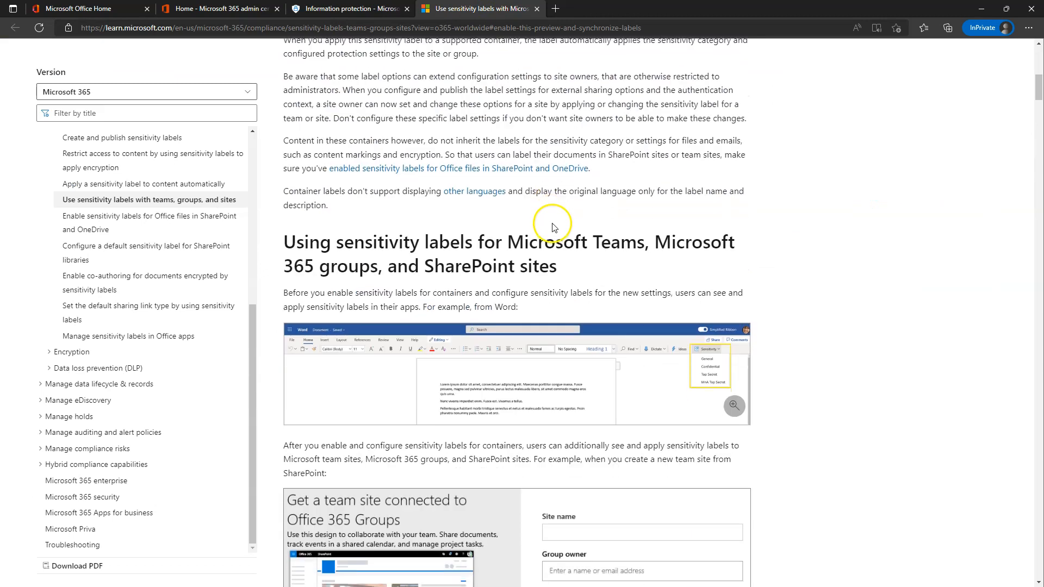
pyautogui.scroll(-15, 409, 201)
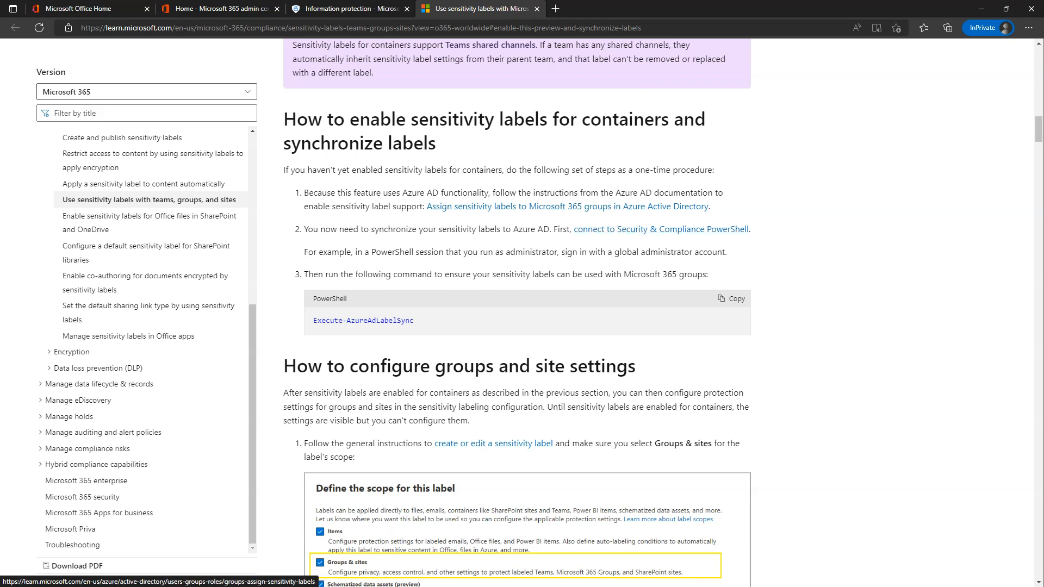
pyautogui.click(336, 8)
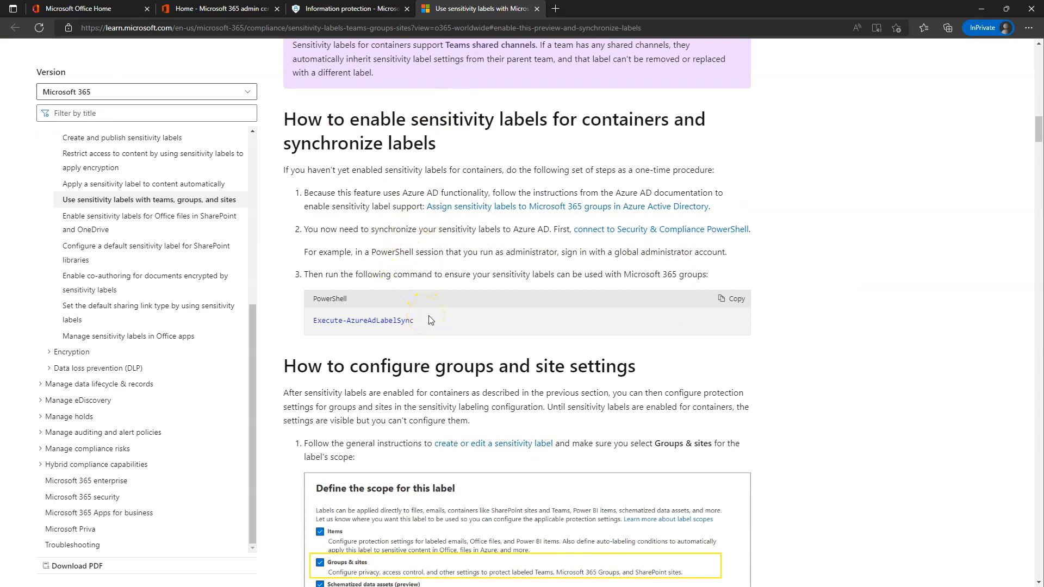
# Open the Security & Compliance PowerShell connection guide in a new tab.
pyautogui.moveTo(429, 320); pyautogui.dragTo(315, 321)
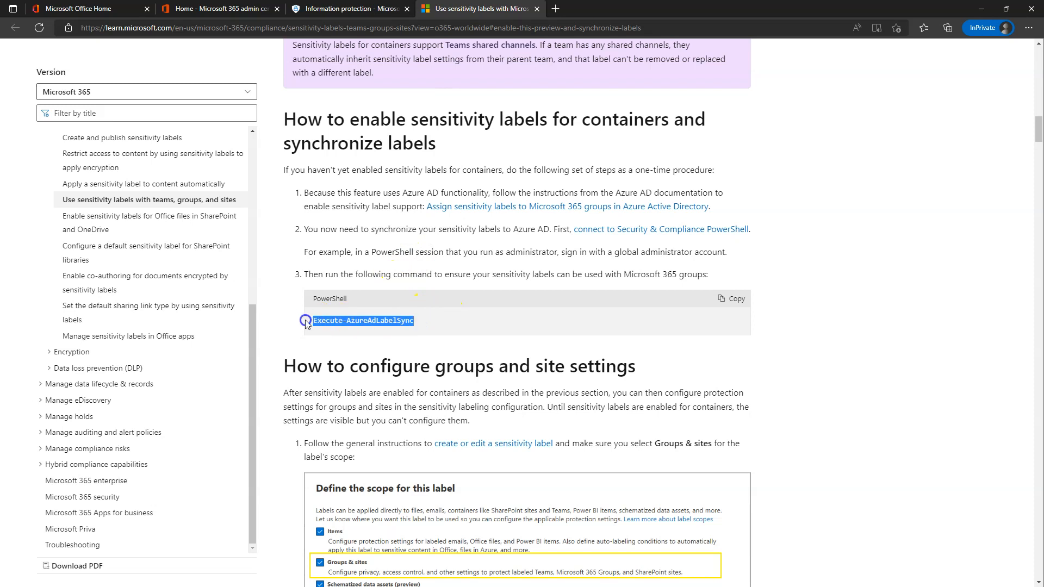
pyautogui.click(430, 324)
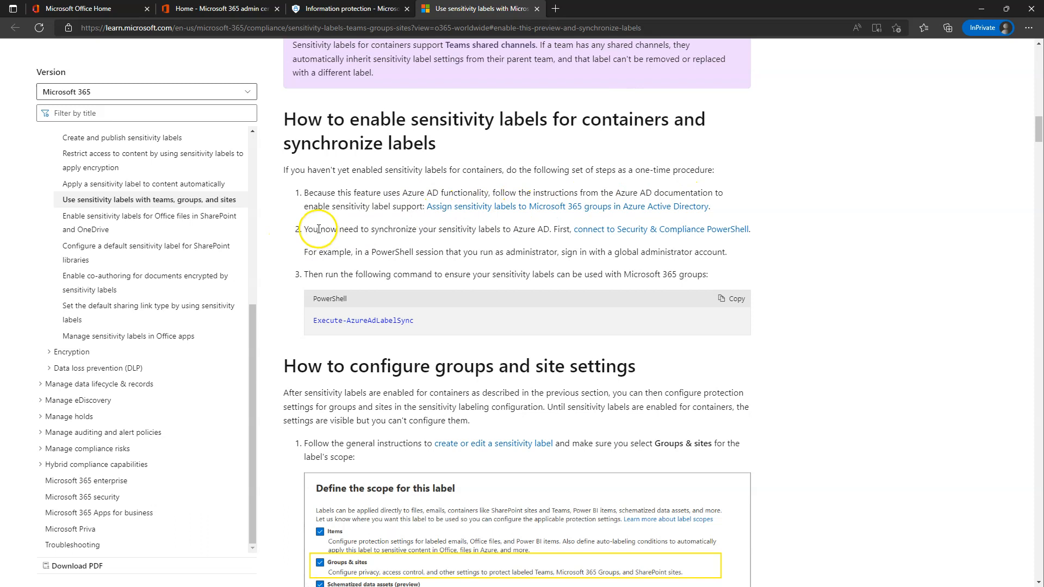
pyautogui.rightClick(650, 230)
pyautogui.click(700, 240)
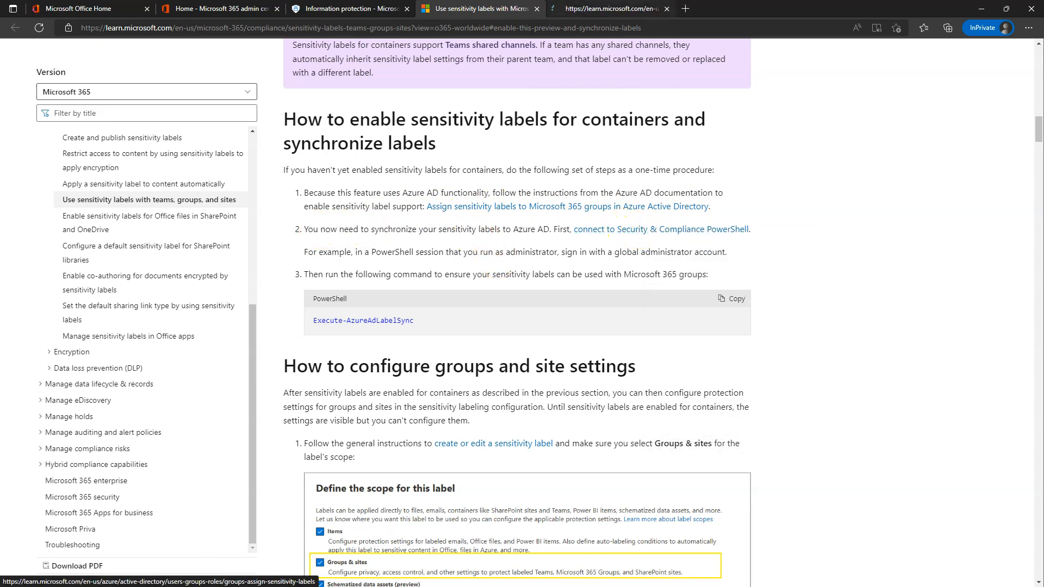
# Scroll the Connect to Security & Compliance PowerShell article to its modern-authentication connection steps.
pyautogui.click(609, 8)
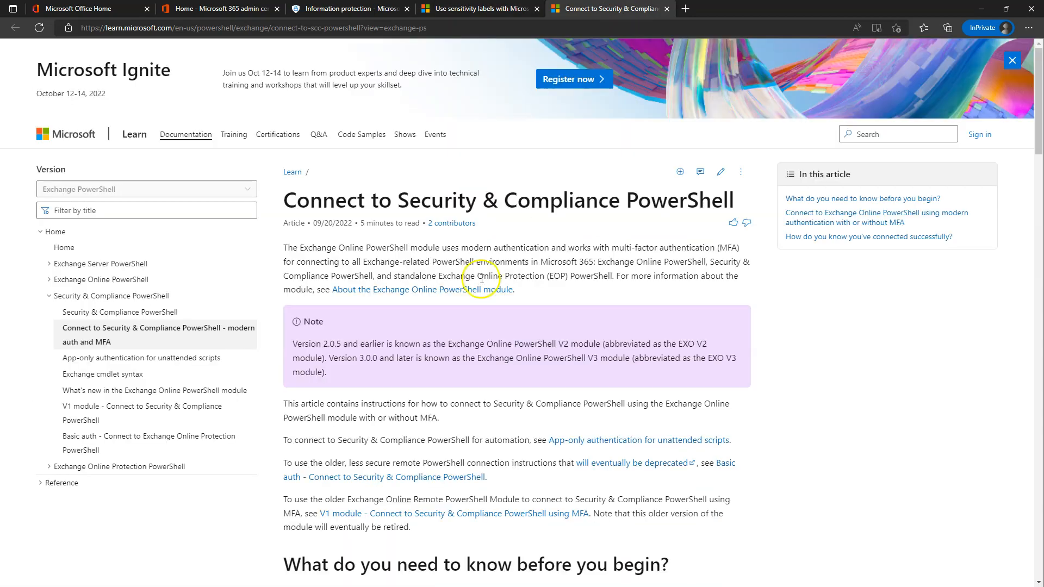
pyautogui.scroll(-5, 501, 321)
pyautogui.scroll(-6, 500, 321)
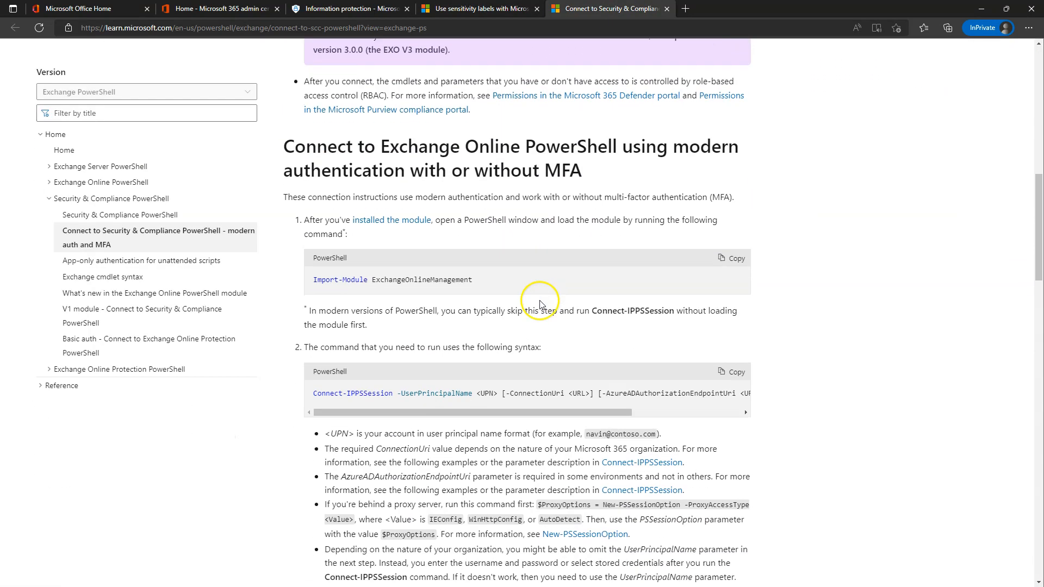
pyautogui.scroll(-2, 451, 292)
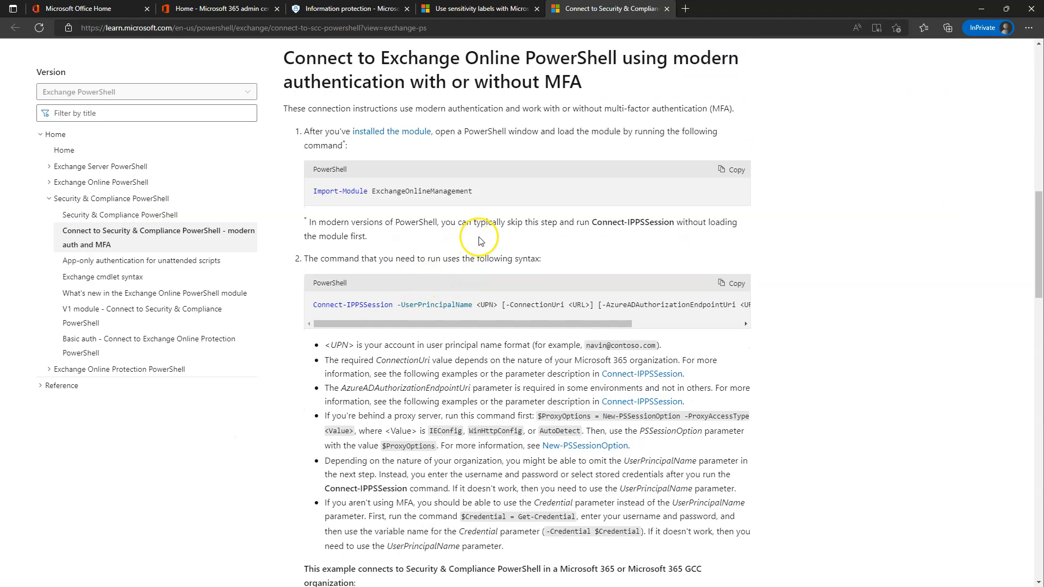
pyautogui.scroll(-1, 491, 200)
pyautogui.scroll(-5, 490, 200)
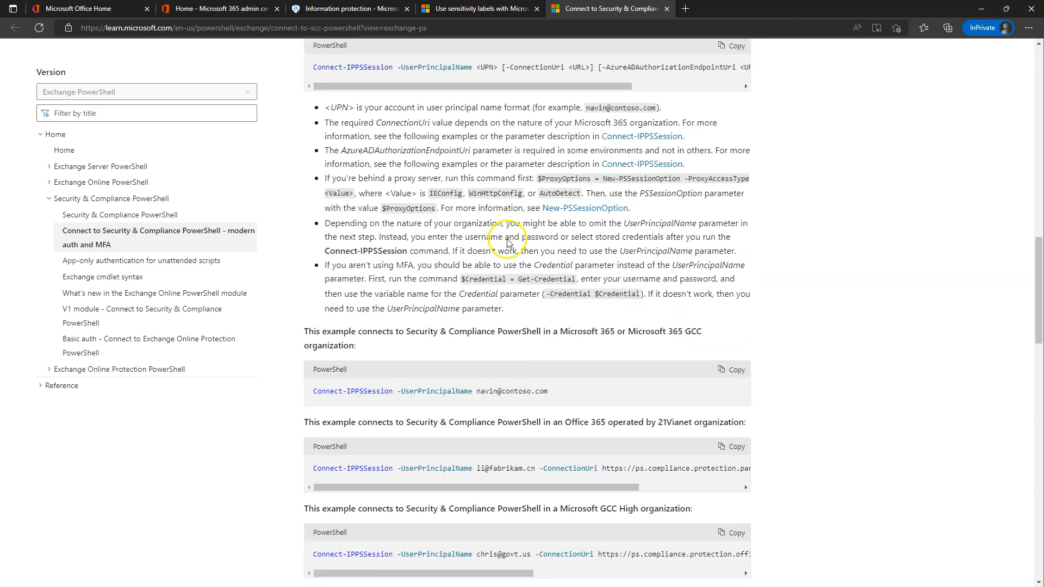
pyautogui.scroll(-3, 430, 311)
pyautogui.scroll(10, 454, 337)
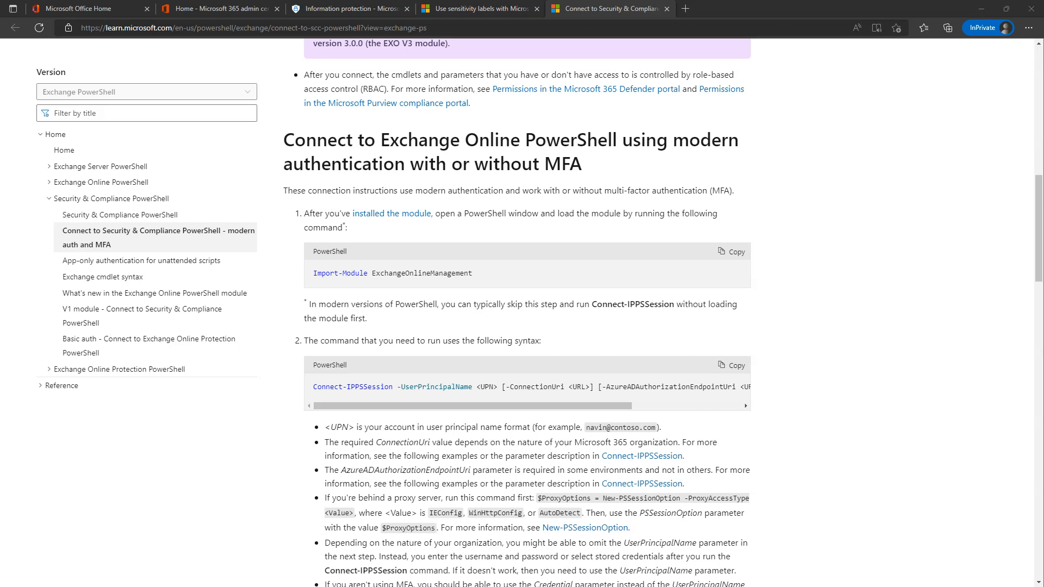
# Run Import-Module ExchangeOnlineManagement in PowerShell, which fails with a module-not-found error.
pyautogui.moveTo(0, 167); pyautogui.dragTo(404, 119)
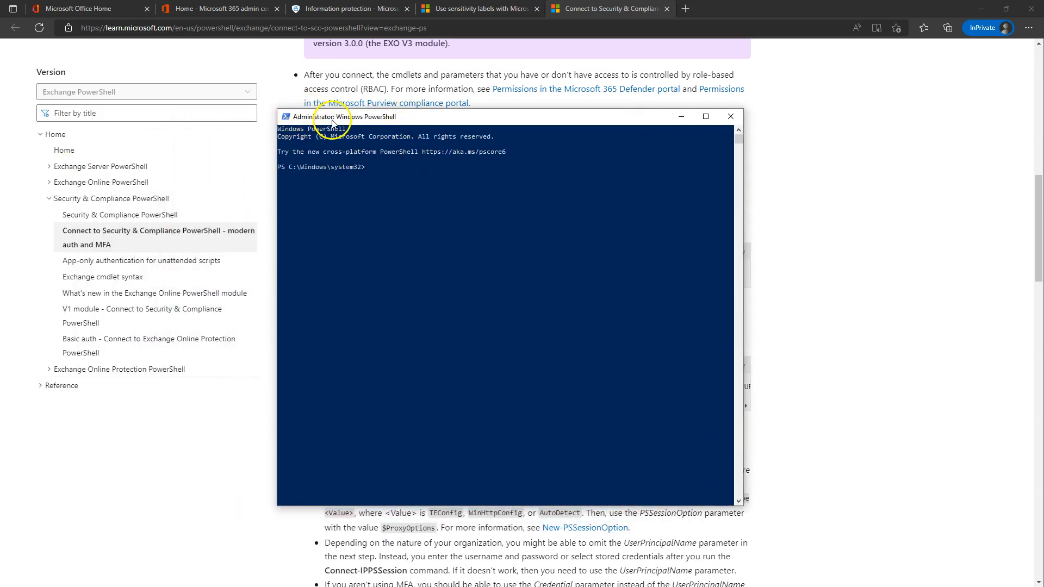
pyautogui.moveTo(417, 123); pyautogui.dragTo(489, 311)
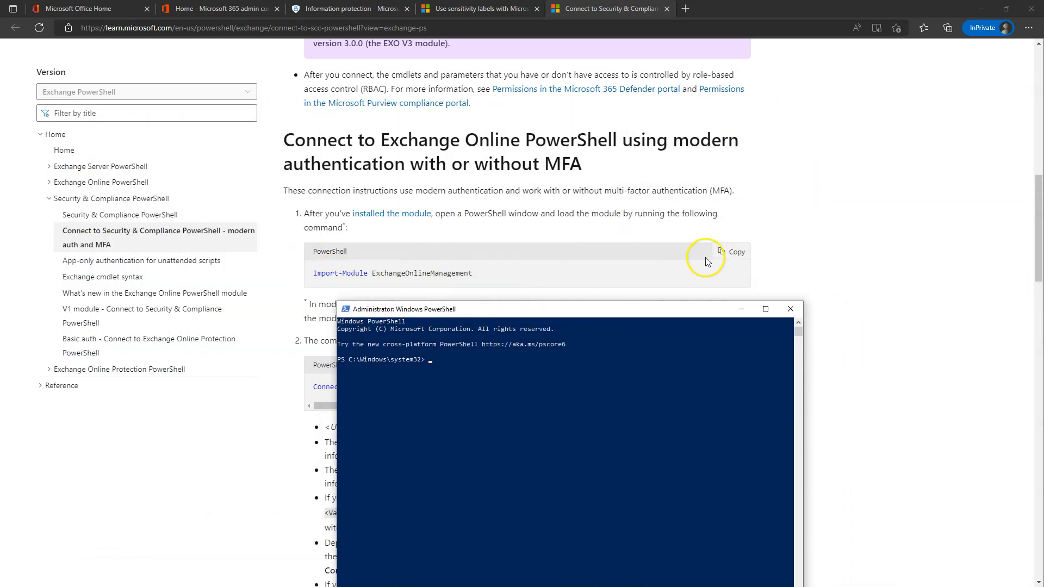
pyautogui.click(731, 255)
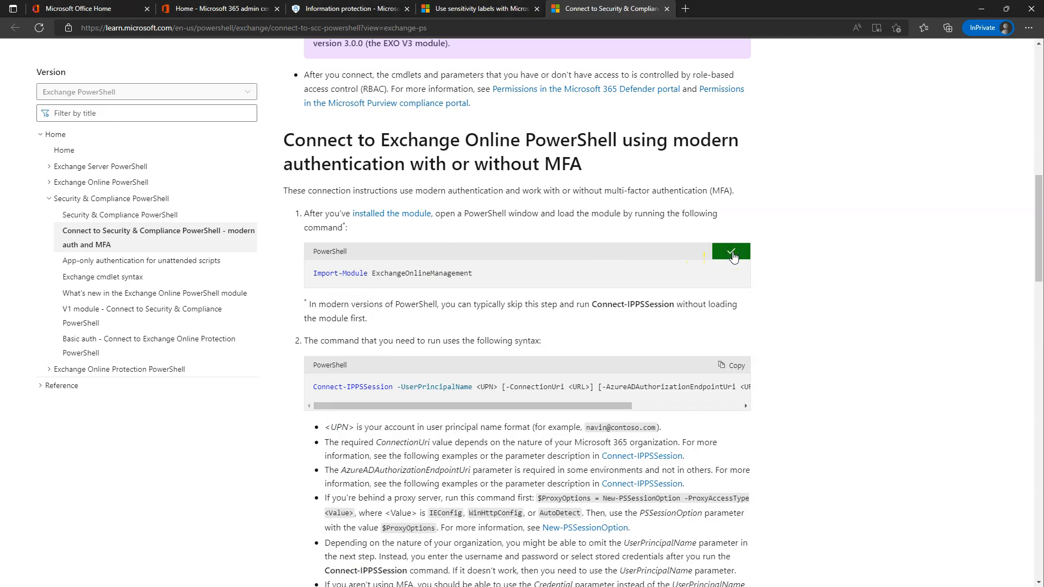
pyautogui.hotkey('alt', 'Tab')
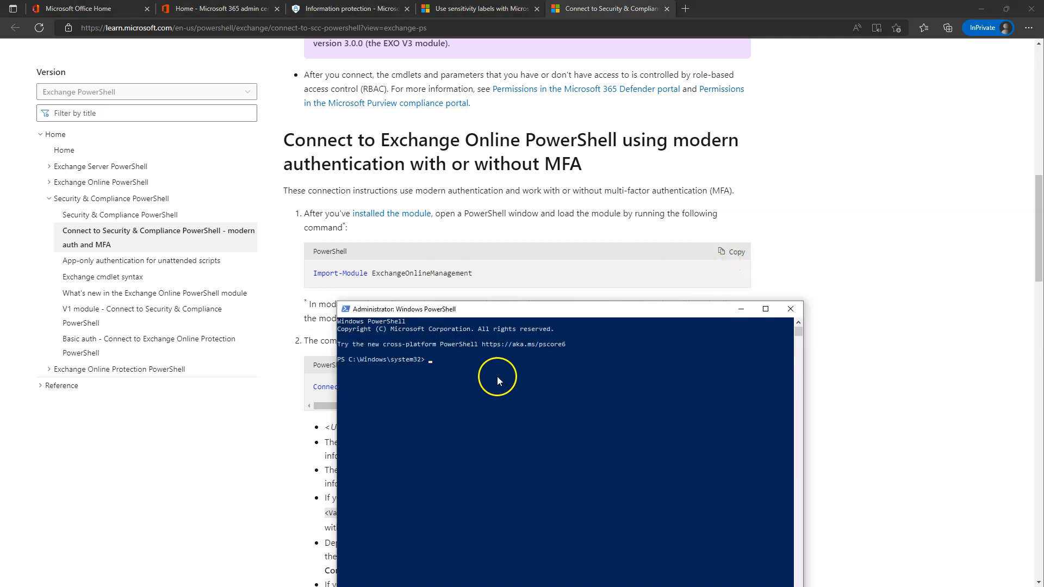
pyautogui.rightClick(474, 375)
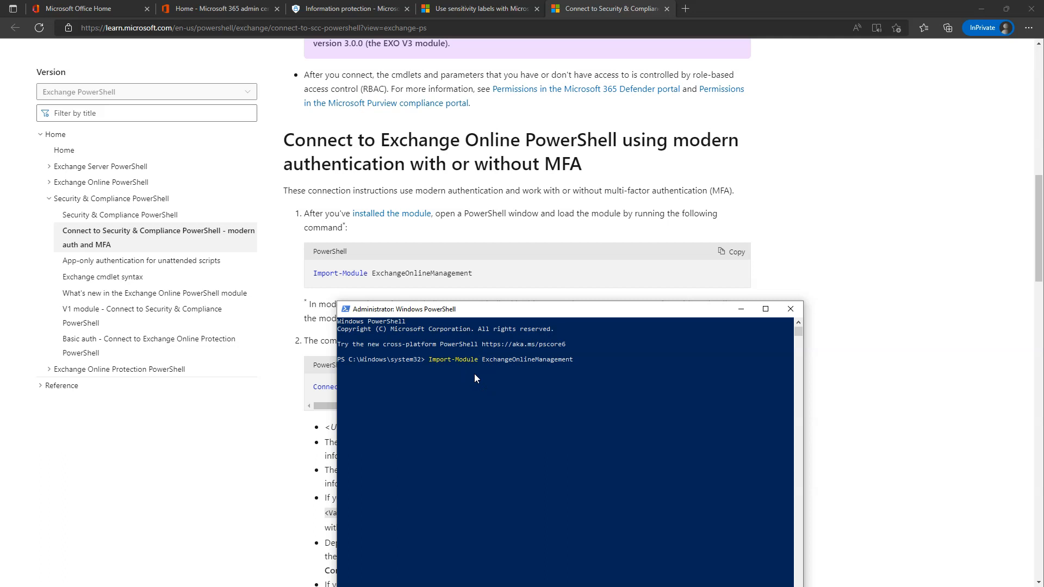
pyautogui.rightClick(485, 311)
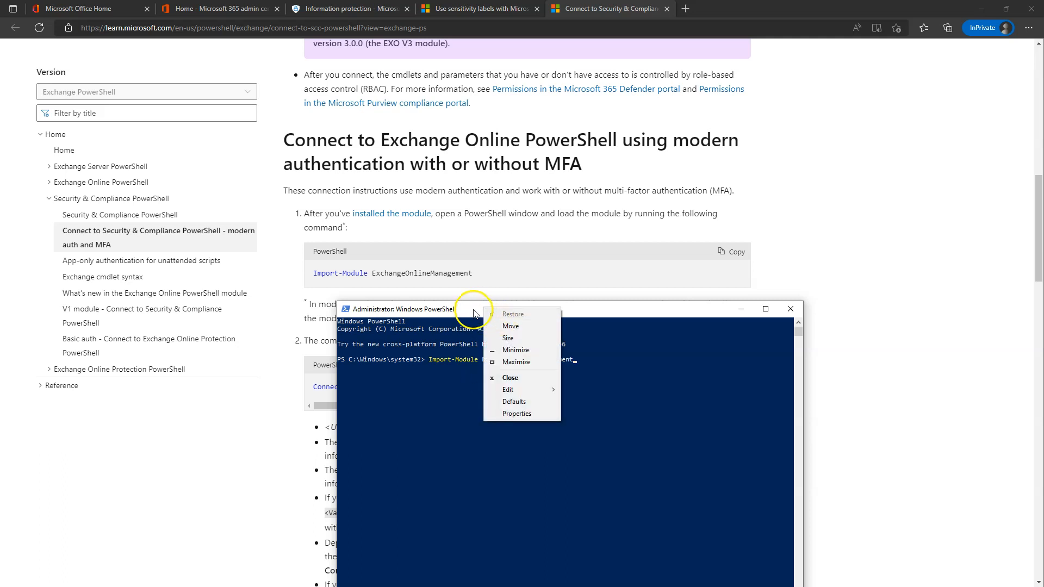
pyautogui.moveTo(524, 391)
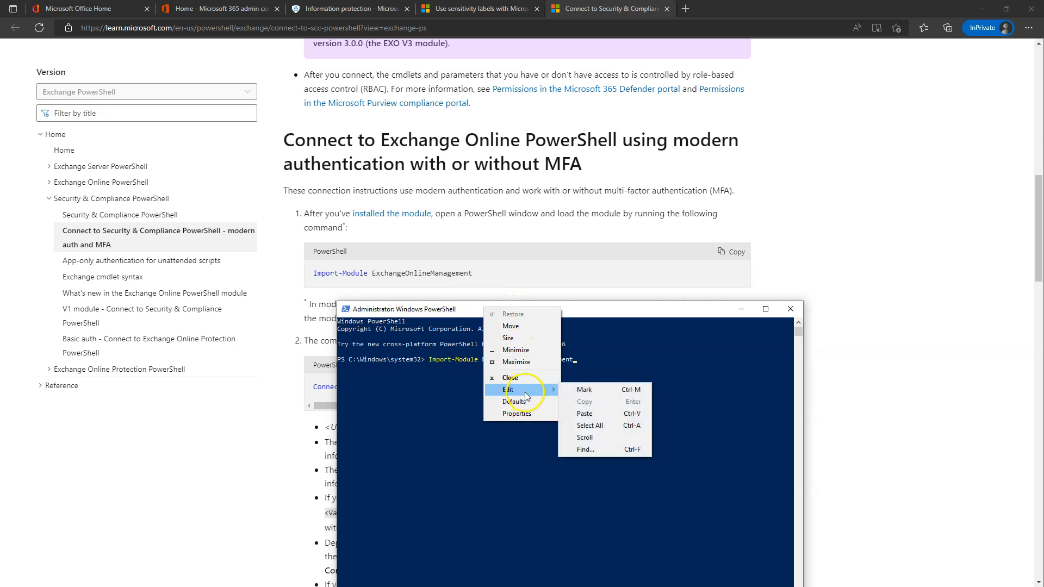
pyautogui.click(412, 429)
pyautogui.press('Return')
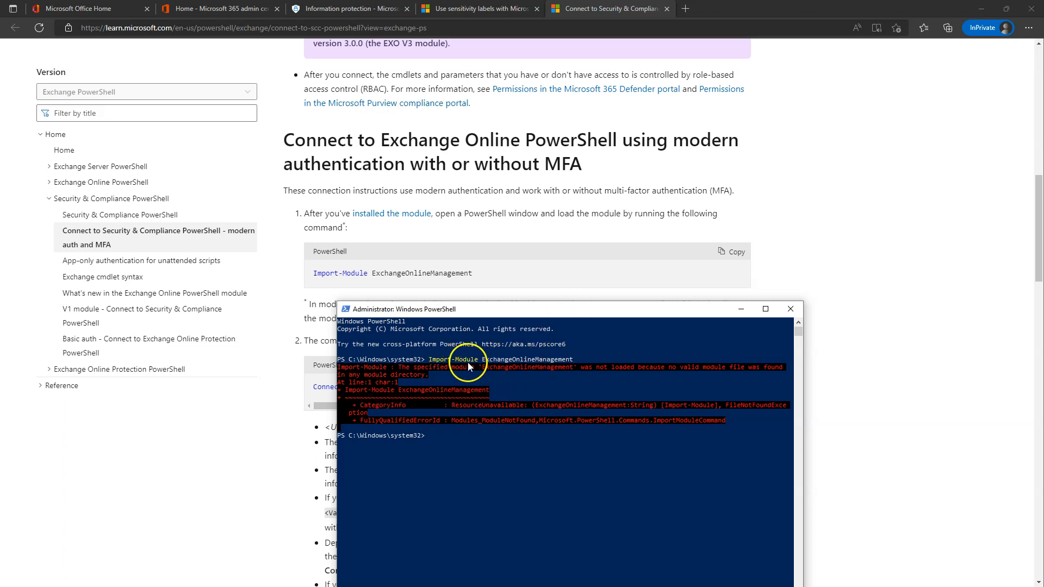
# Open the Exchange Online PowerShell module installation guide in a new tab.
pyautogui.rightClick(400, 217)
pyautogui.click(435, 221)
pyautogui.click(734, 8)
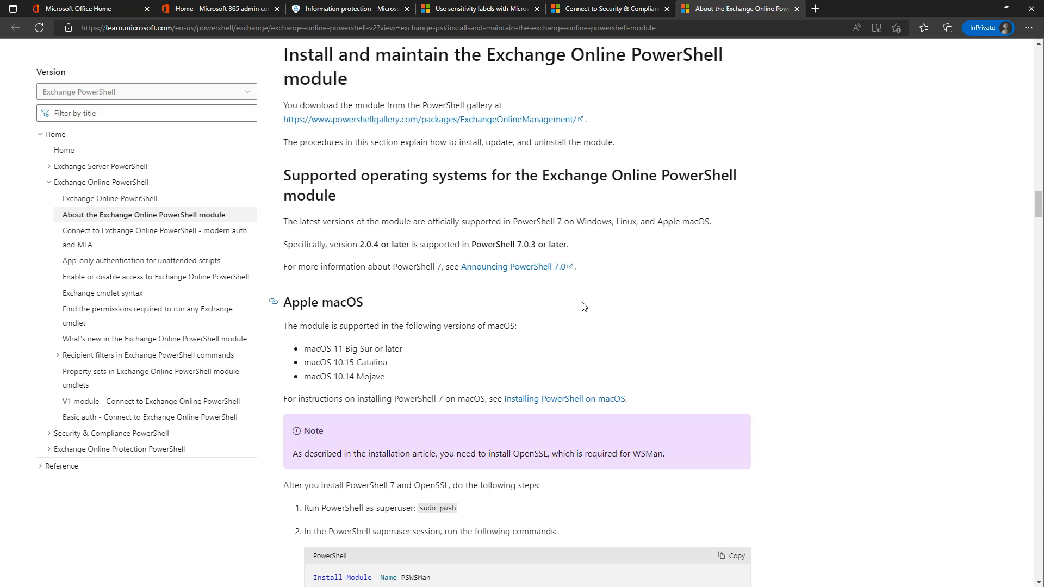
# In the Exchange Online PowerShell module guide, copy the Install-Module -Name ExchangeOnlineManagement command.
pyautogui.click(733, 309)
pyautogui.scroll(-5, 733, 286)
pyautogui.scroll(12, 442, 275)
pyautogui.scroll(-3, 399, 281)
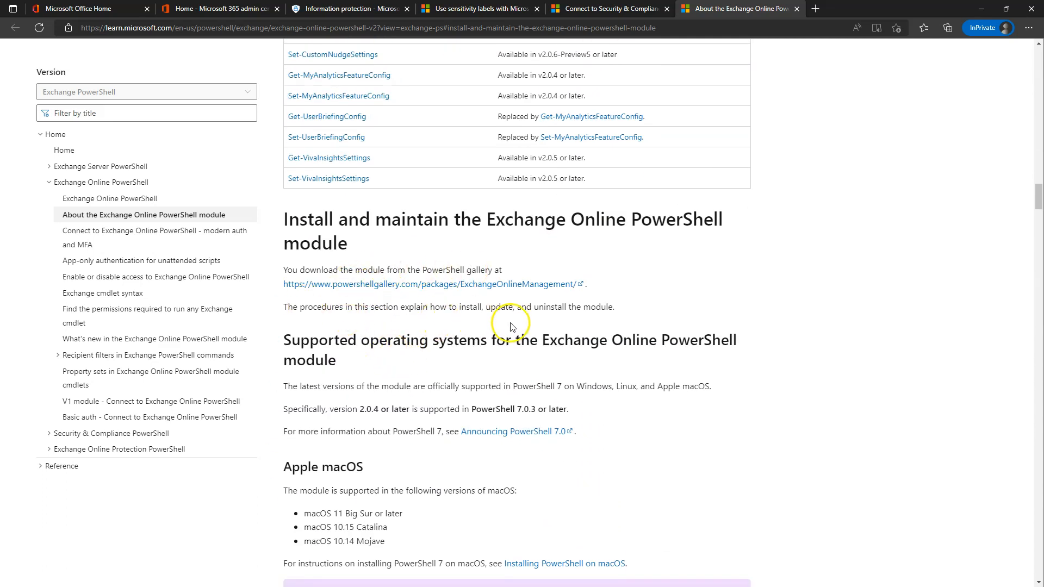
pyautogui.scroll(-3, 508, 313)
pyautogui.scroll(-6, 420, 322)
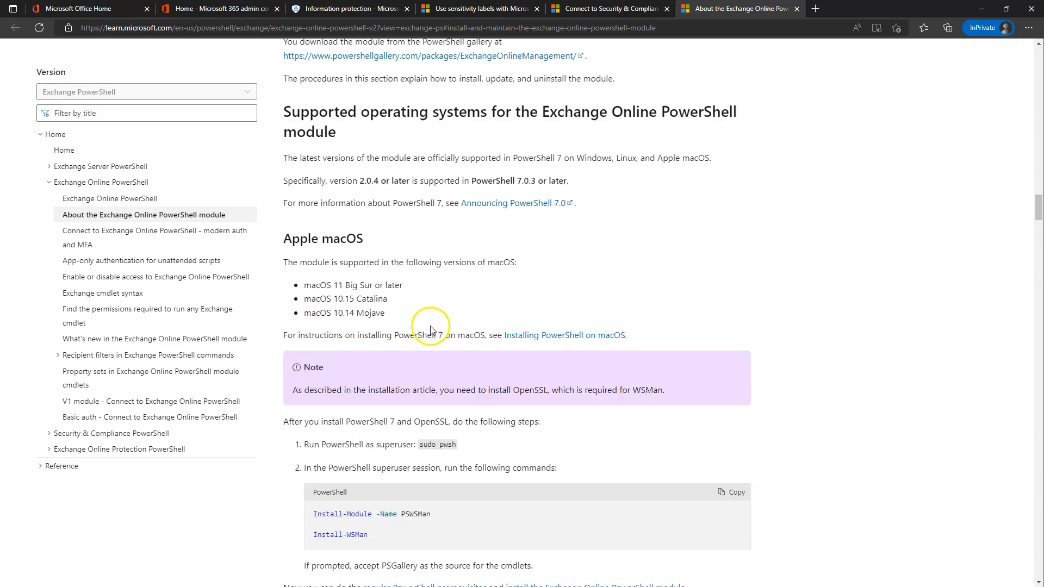
pyautogui.scroll(-5, 413, 329)
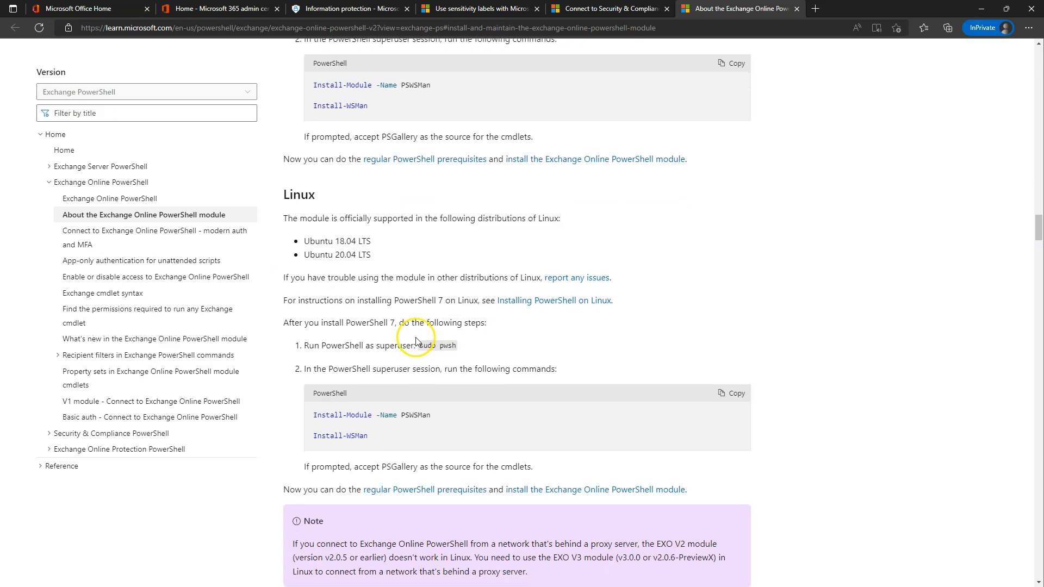
pyautogui.scroll(-10, 417, 416)
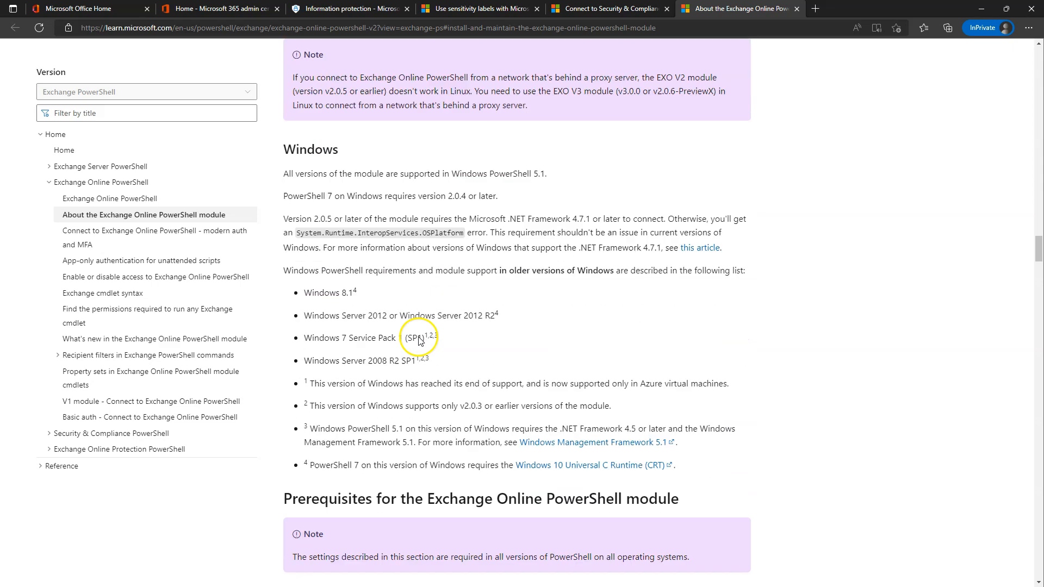
pyautogui.scroll(-10, 429, 410)
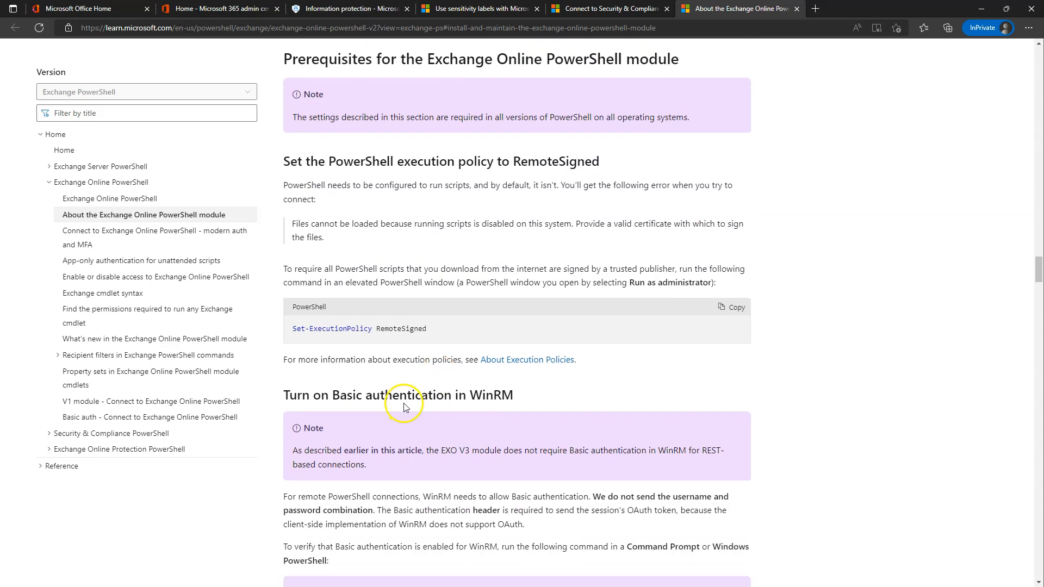
pyautogui.scroll(-13, 429, 361)
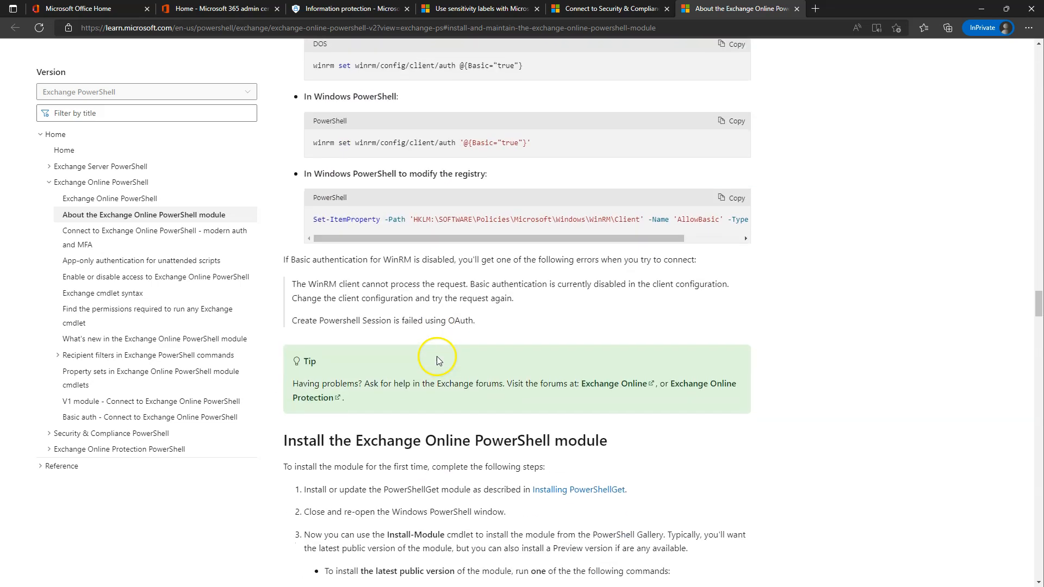
pyautogui.scroll(5, 446, 353)
pyautogui.scroll(-10, 445, 353)
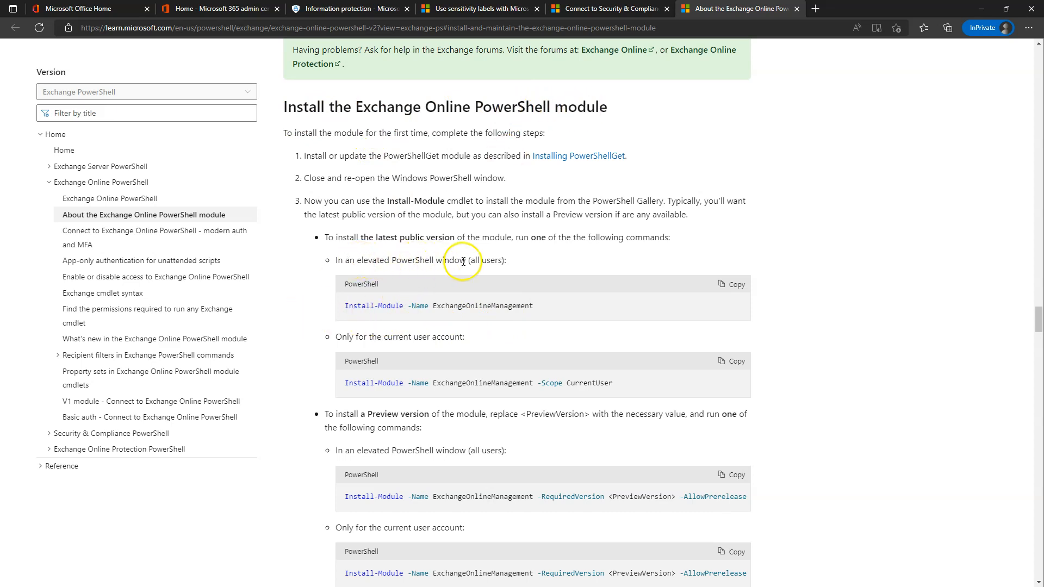
pyautogui.click(742, 287)
pyautogui.hotkey('alt', 'Tab')
# Run Install-Module -Name ExchangeOnlineManagement in PowerShell, accepting the NuGet and repository prompts, then clear the console.
pyautogui.rightClick(485, 467)
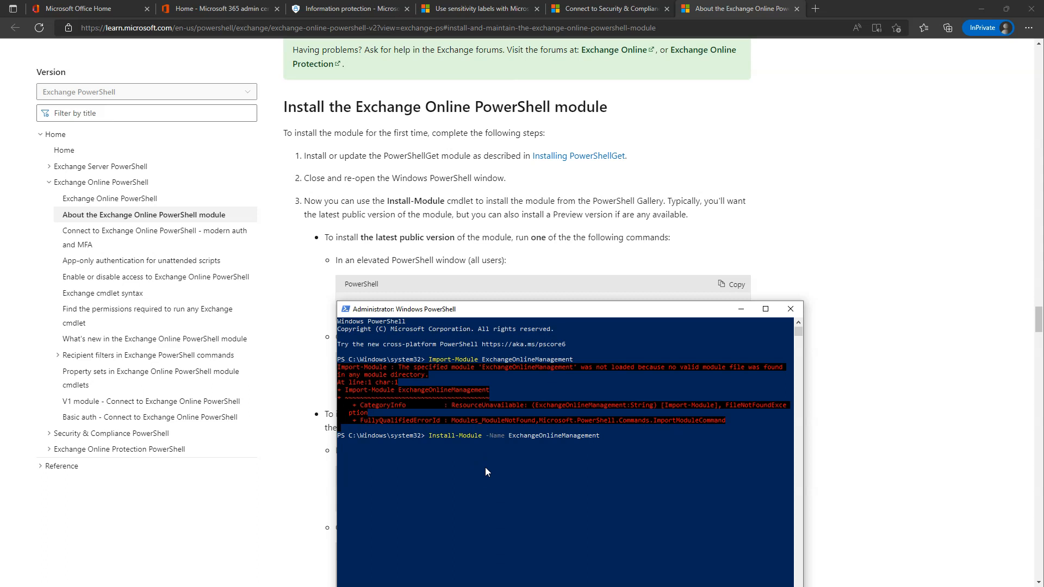
pyautogui.moveTo(518, 310); pyautogui.dragTo(551, 77)
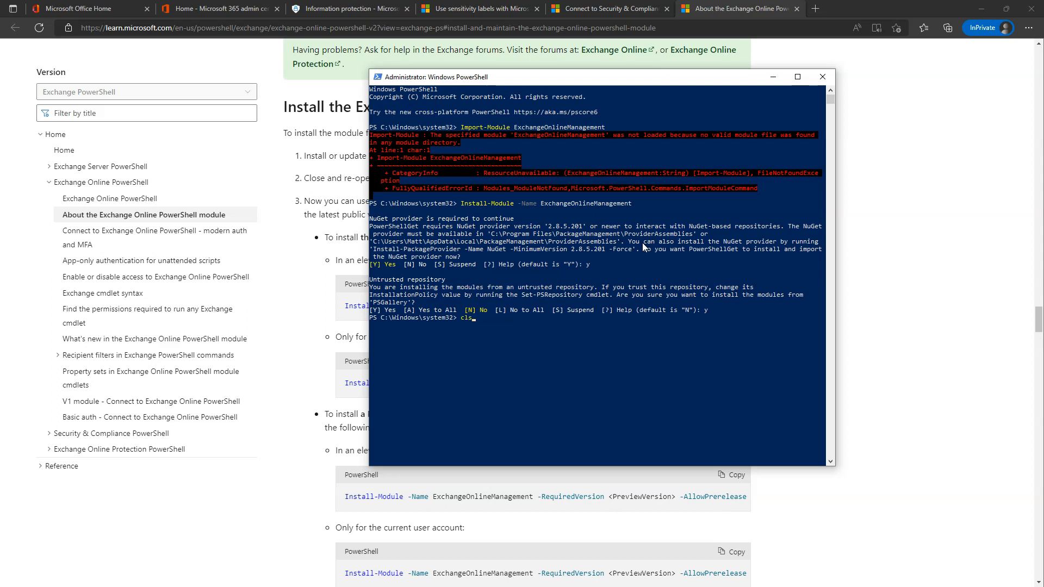
pyautogui.press('Return')
pyautogui.hotkey('ctrl', 'v')
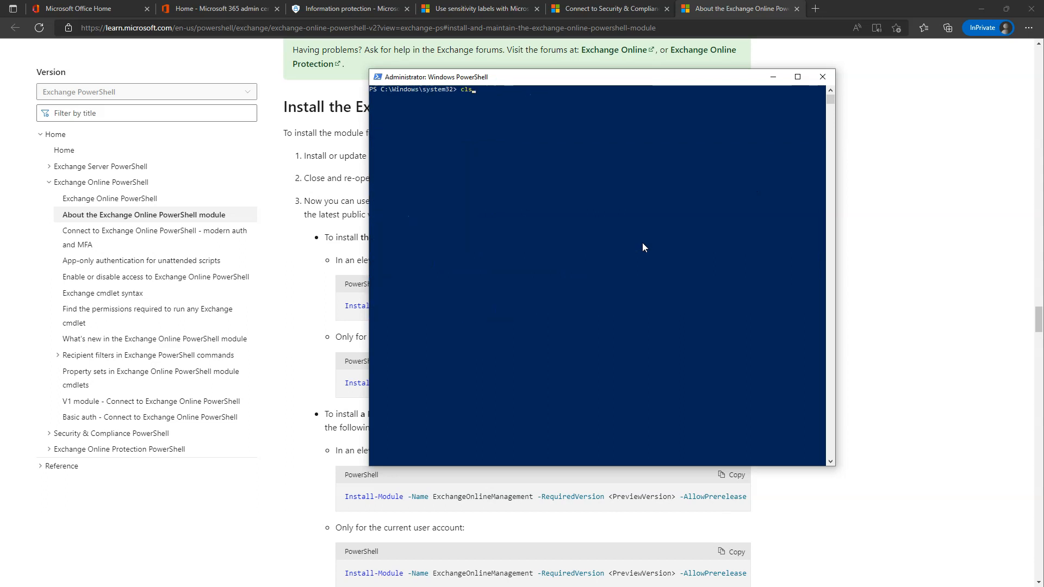
pyautogui.press('Up')
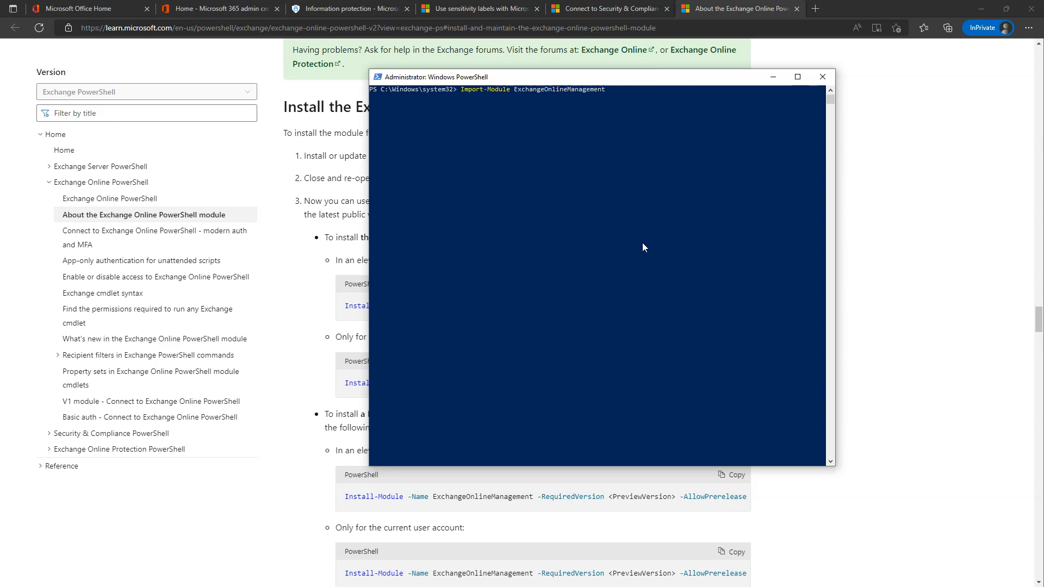
# Run Import-Module, then set the execution policy to Unrestricted and confirm with Y.
pyautogui.press('Return')
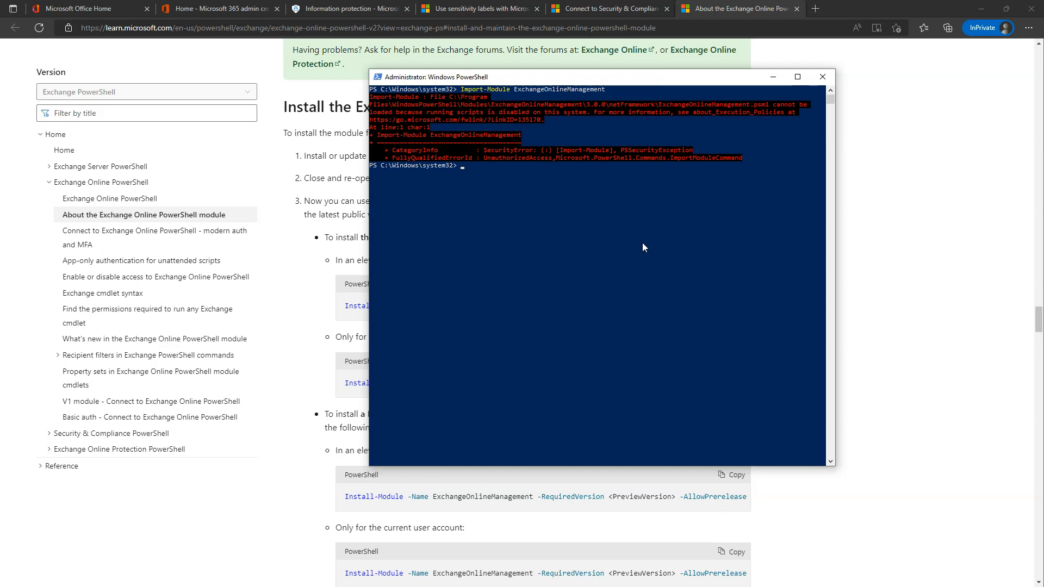
pyautogui.write('set-execut')
pyautogui.press('Tab')
pyautogui.write('Unre')
pyautogui.press('Tab')
pyautogui.press('Return')
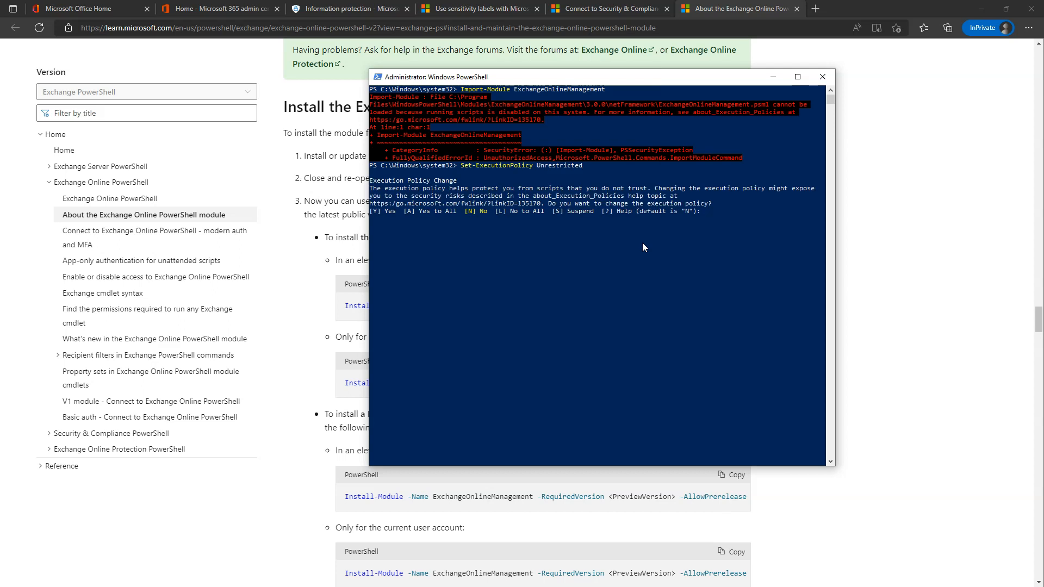
pyautogui.write('y')
pyautogui.press('Return')
# Re-import ExchangeOnlineManagement and clear the console with cls.
pyautogui.press('Up')
pyautogui.press('Up')
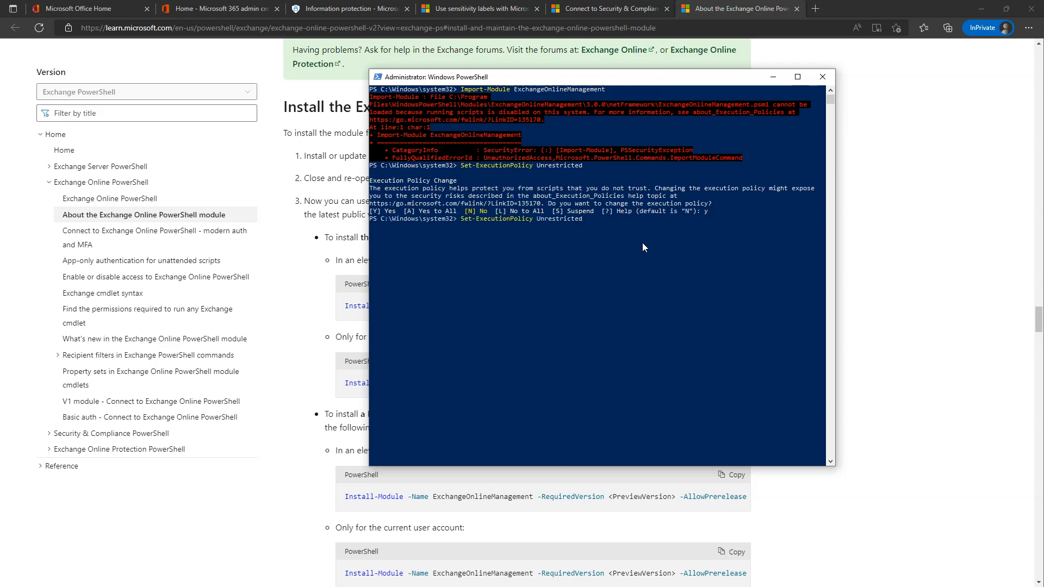
pyautogui.press('Return')
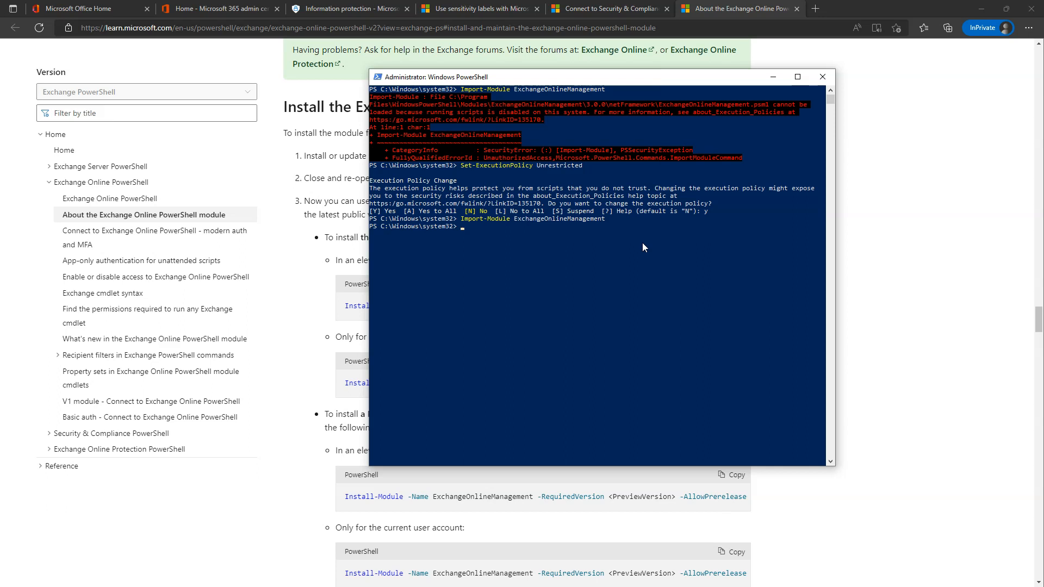
pyautogui.write('cls')
pyautogui.press('Return')
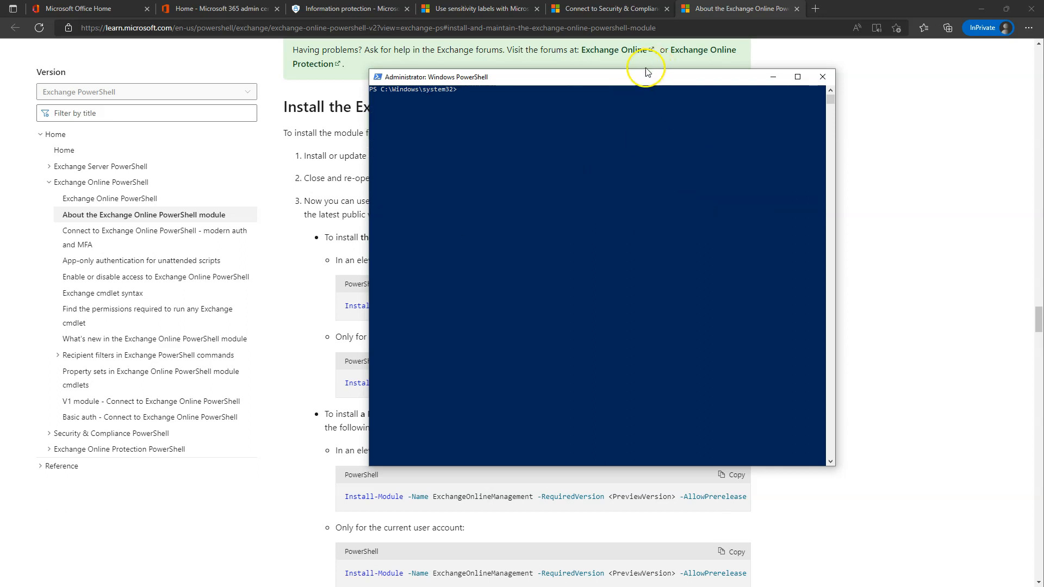
# Check the Connect-IPPSSession syntax in the Security & Compliance connection guide.
pyautogui.moveTo(611, 79); pyautogui.dragTo(626, 90)
pyautogui.click(621, 8)
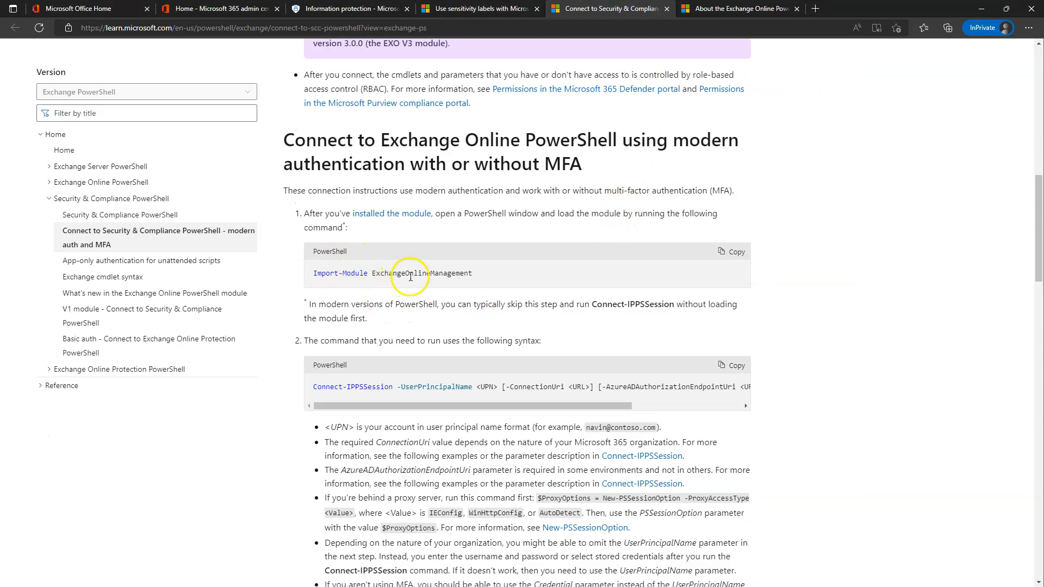
pyautogui.scroll(-2, 404, 386)
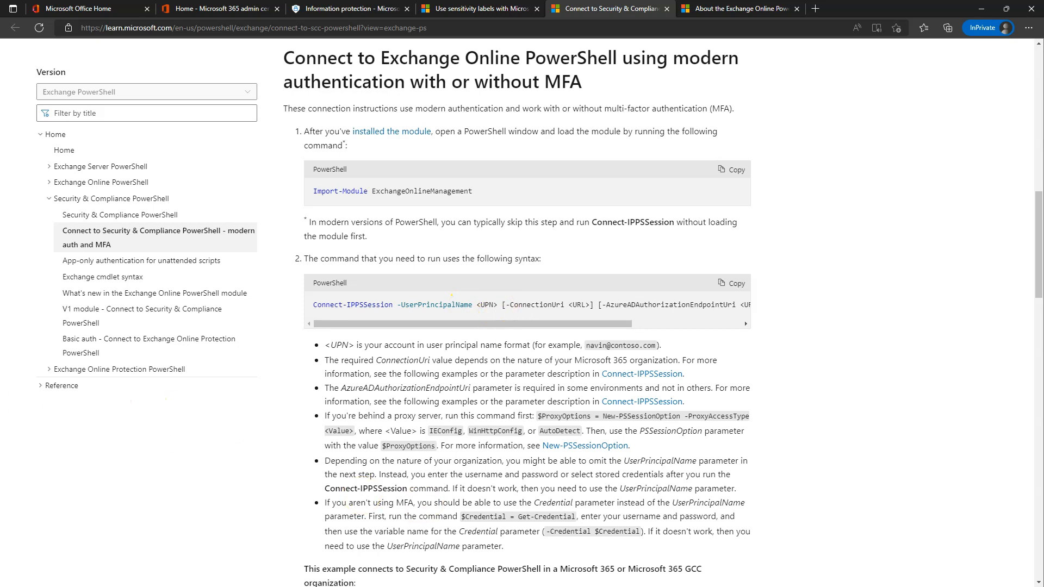
# In PowerShell, type Connect-IPPSSession -UserPrincipalName followed by the admin's email address.
pyautogui.hotkey('alt', 'Tab')
pyautogui.write('connect-')
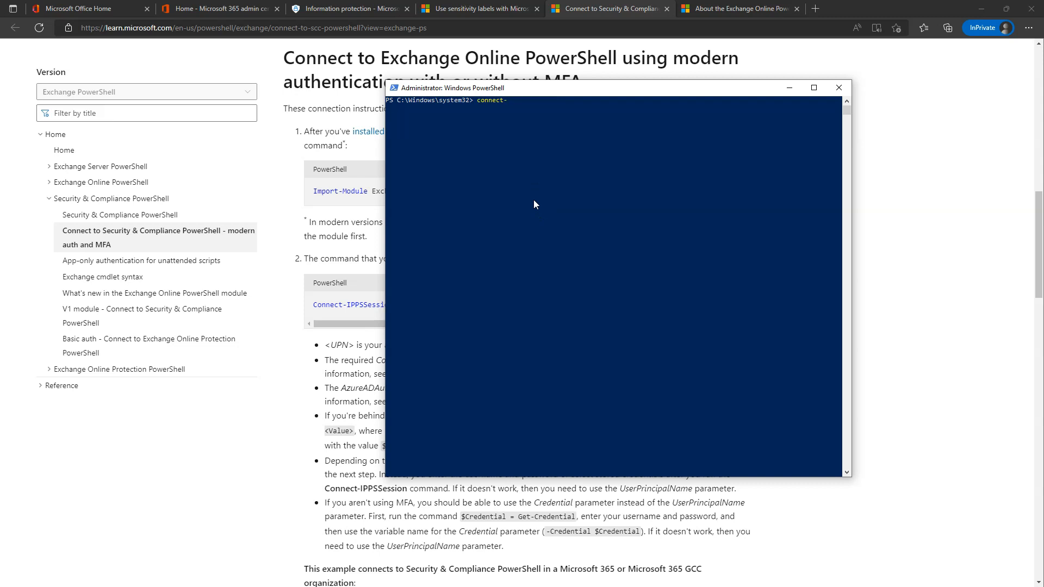
pyautogui.write('ippss')
pyautogui.press('Tab')
pyautogui.write('-us')
pyautogui.press('Tab')
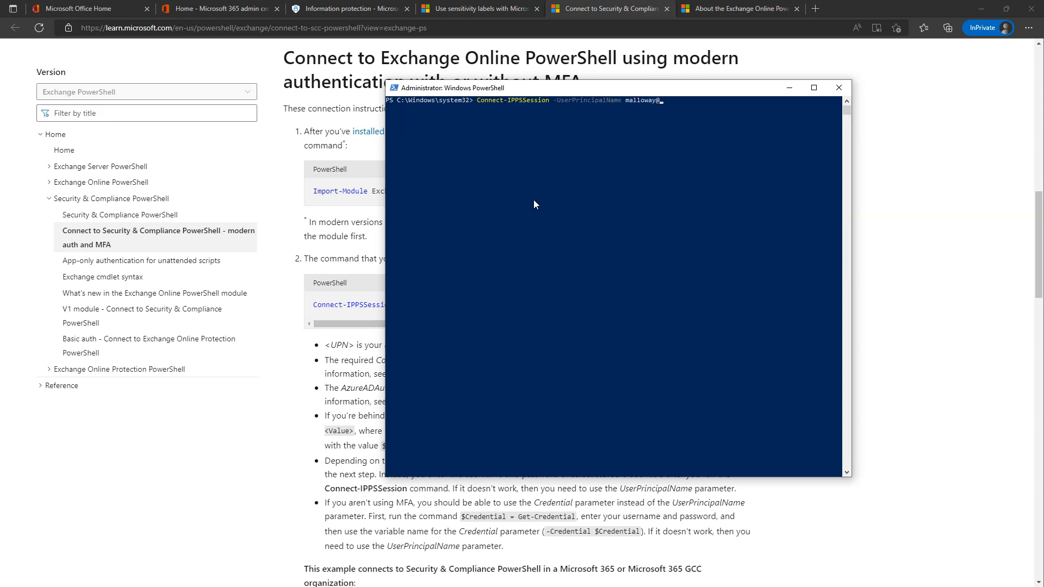
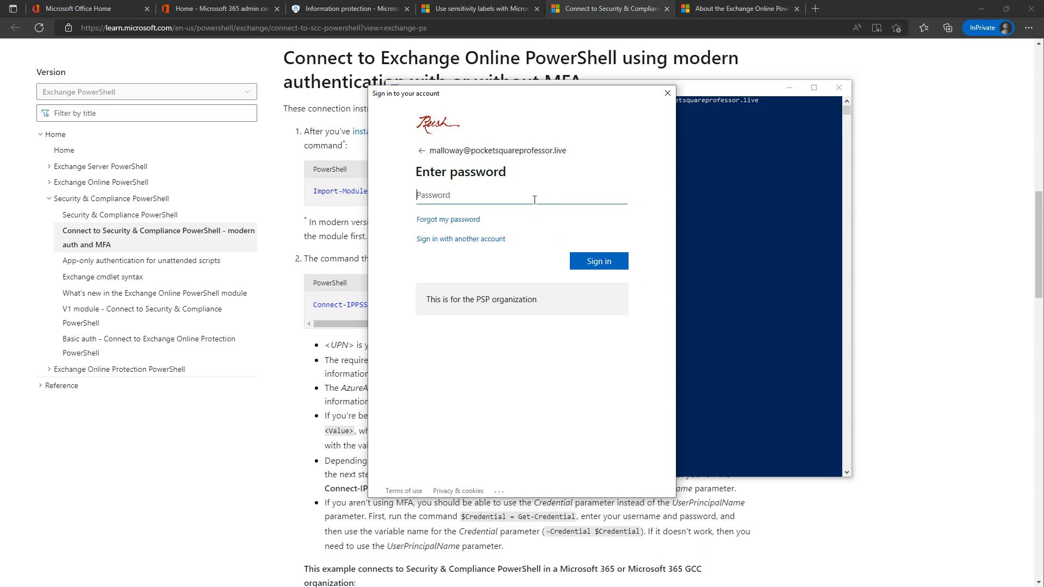
# Sign in with the admin account password, then clear the console and minimize PowerShell.
pyautogui.write('*********')
pyautogui.press('Tab')
pyautogui.press('Return')
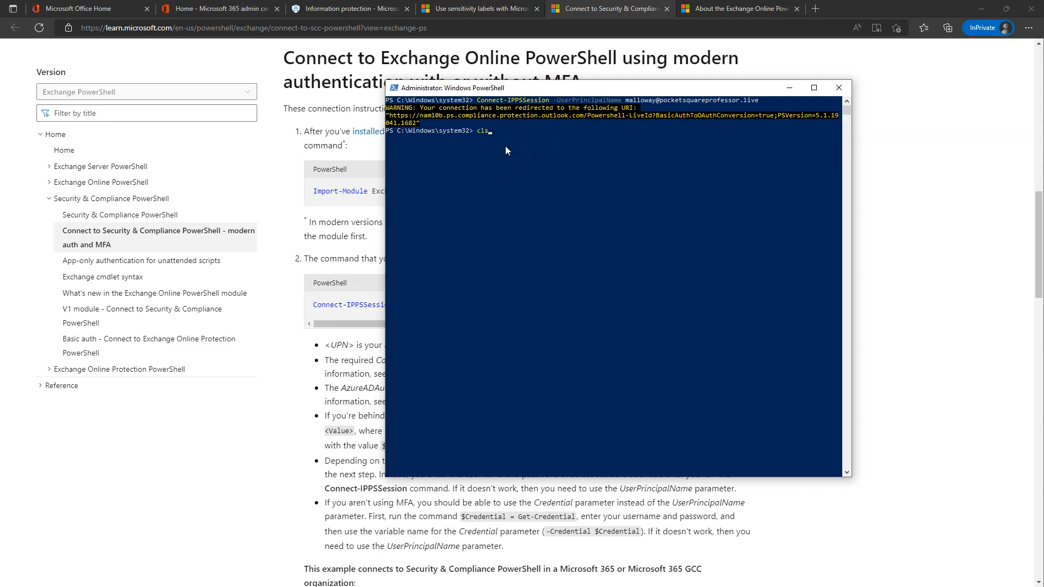
pyautogui.press('Return')
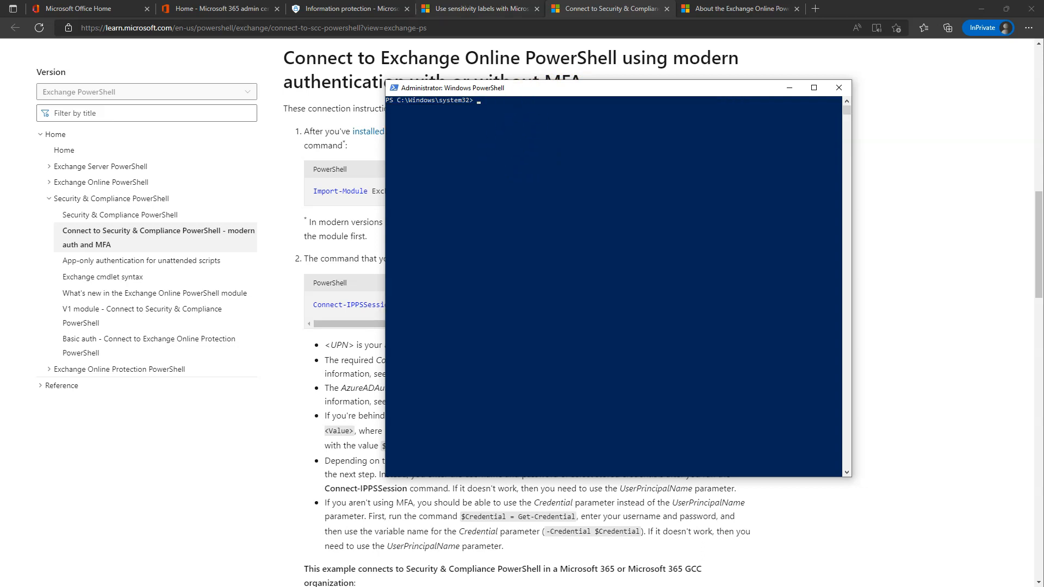
pyautogui.click(789, 87)
pyautogui.scroll(-5, 586, 256)
pyautogui.scroll(5, 587, 256)
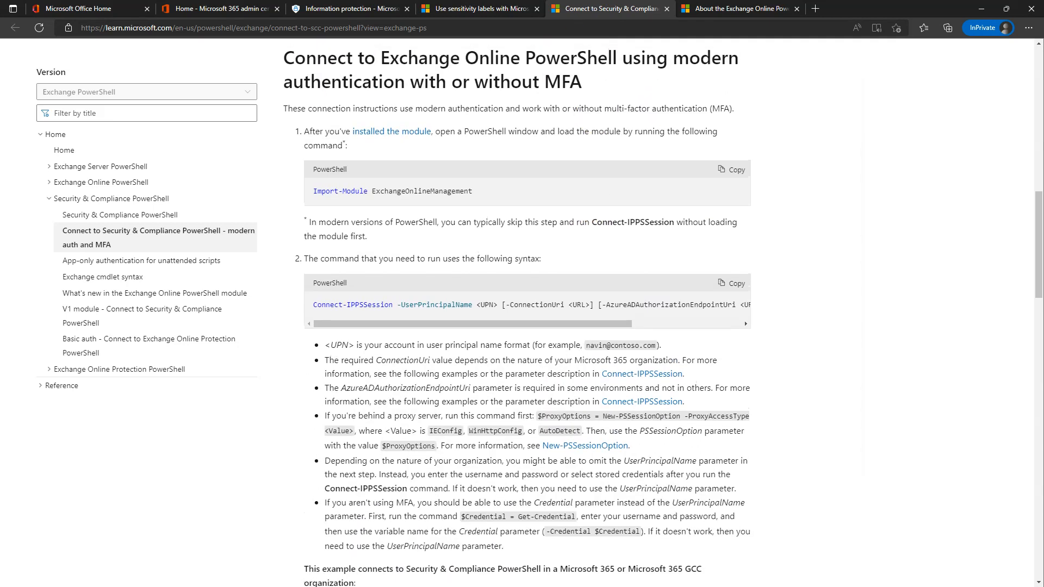
# Copy the Execute-AzureAdLabelSync command from the sensitivity labels guide and paste it into PowerShell.
pyautogui.click(479, 8)
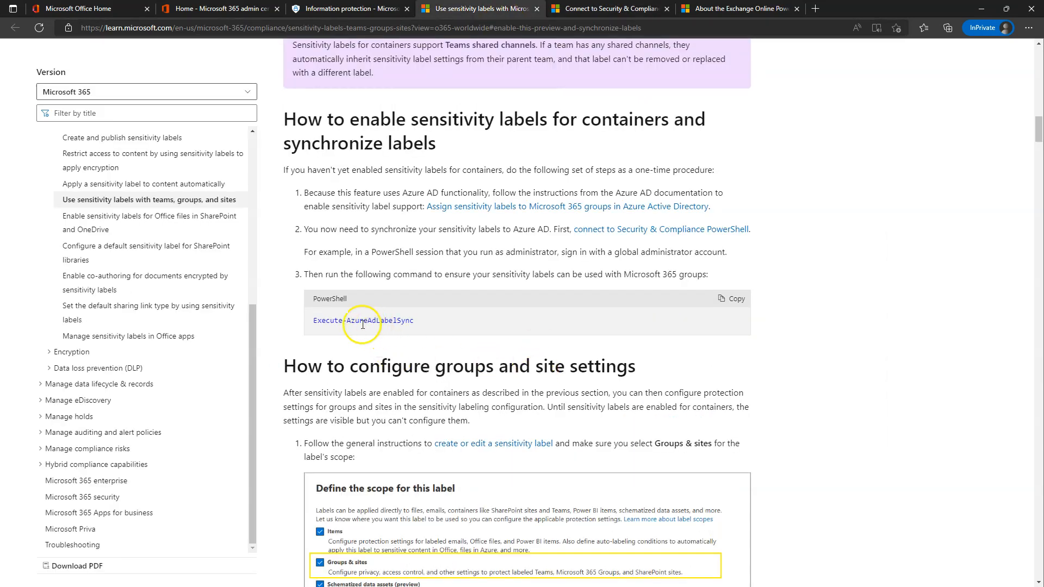
pyautogui.click(736, 303)
pyautogui.hotkey('alt', 'Tab')
pyautogui.rightClick(530, 174)
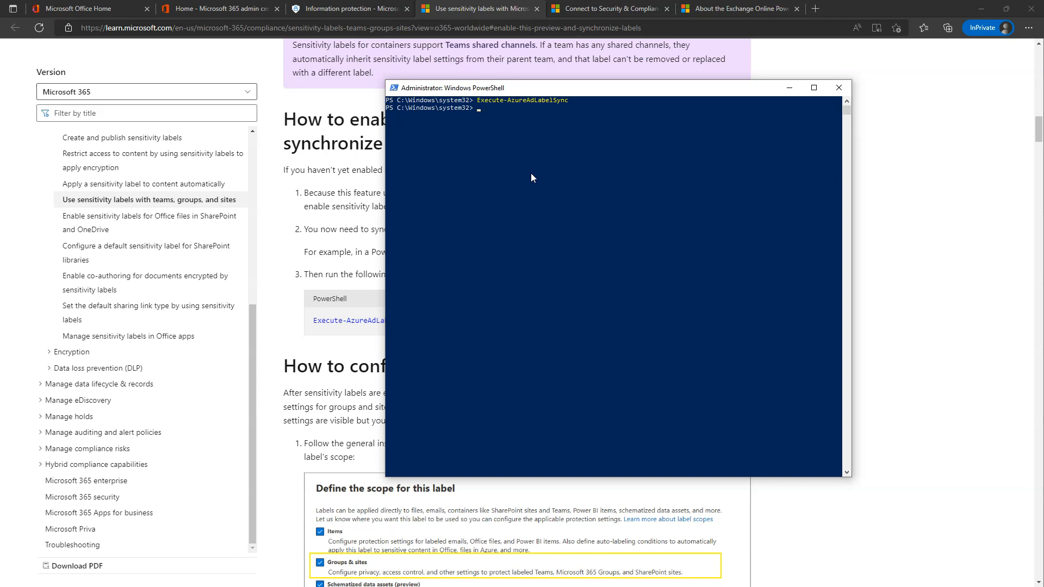
# Bring the browser forward and return to the Purview label editing tab.
pyautogui.click(924, 174)
pyautogui.scroll(-5, 505, 343)
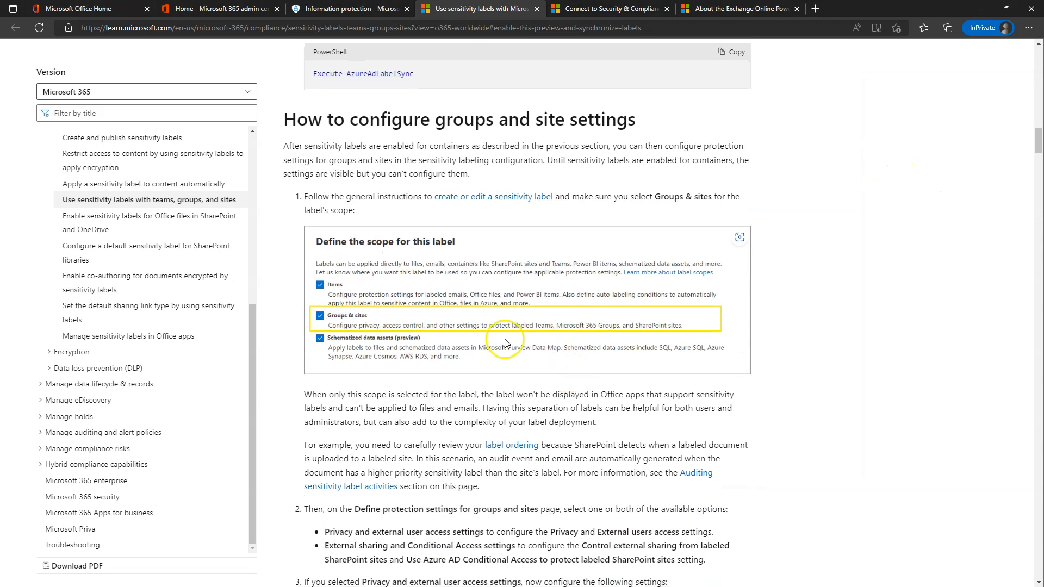
pyautogui.click(348, 8)
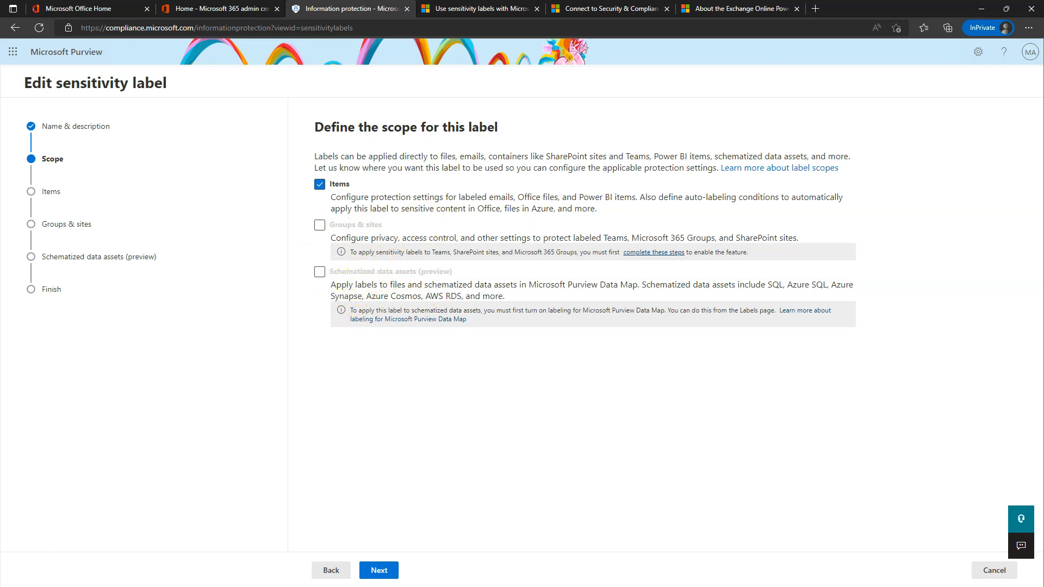
# Let Execute-AzureAdLabelSync finish in PowerShell, then close the PowerShell window.
pyautogui.hotkey('alt', 'Tab')
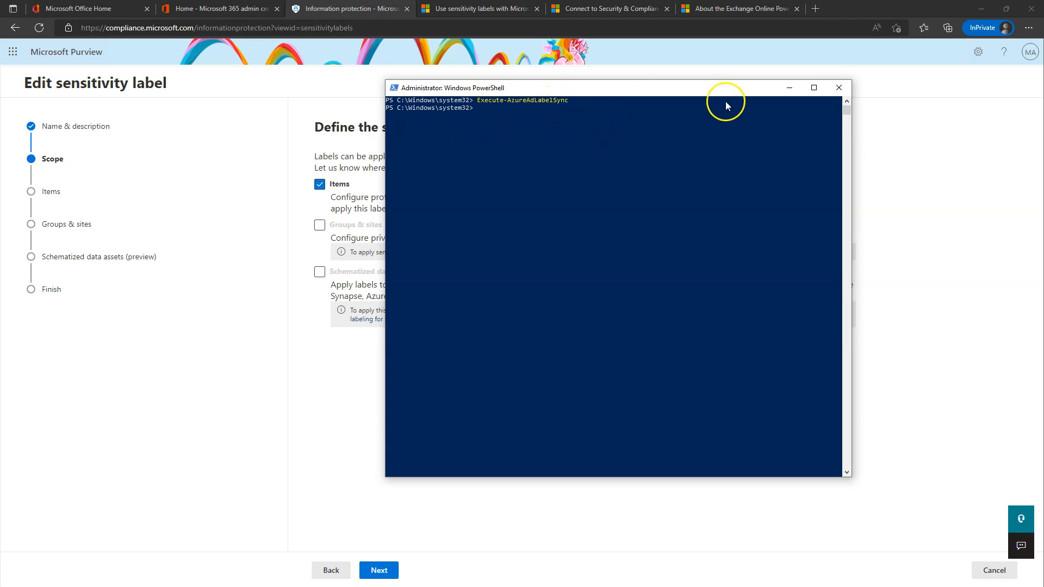
pyautogui.click(519, 103)
pyautogui.click(840, 89)
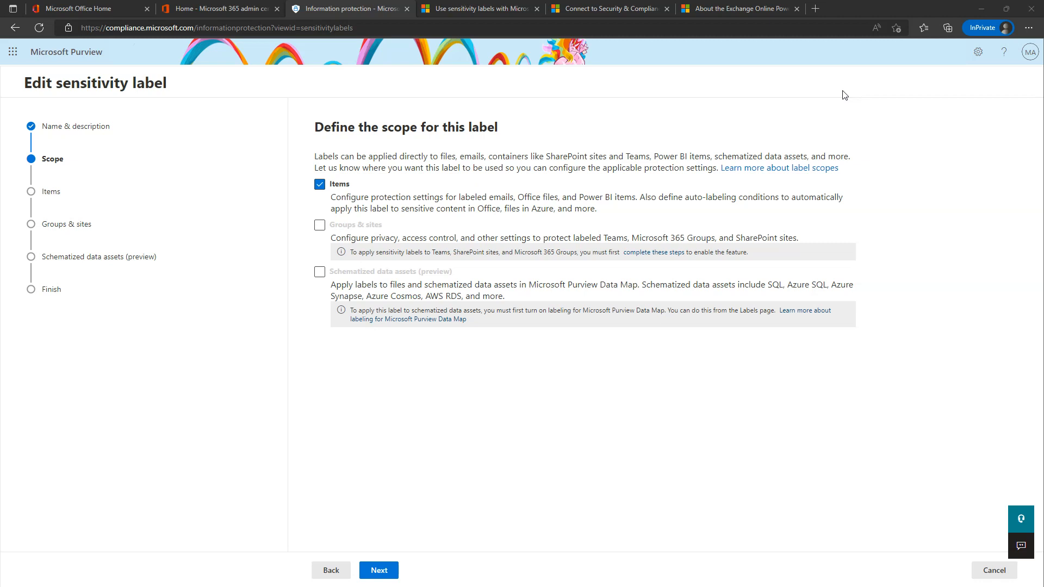
# Close the Exchange Online, Security & Compliance connection and sensitivity labels documentation tabs.
pyautogui.click(796, 8)
pyautogui.click(668, 9)
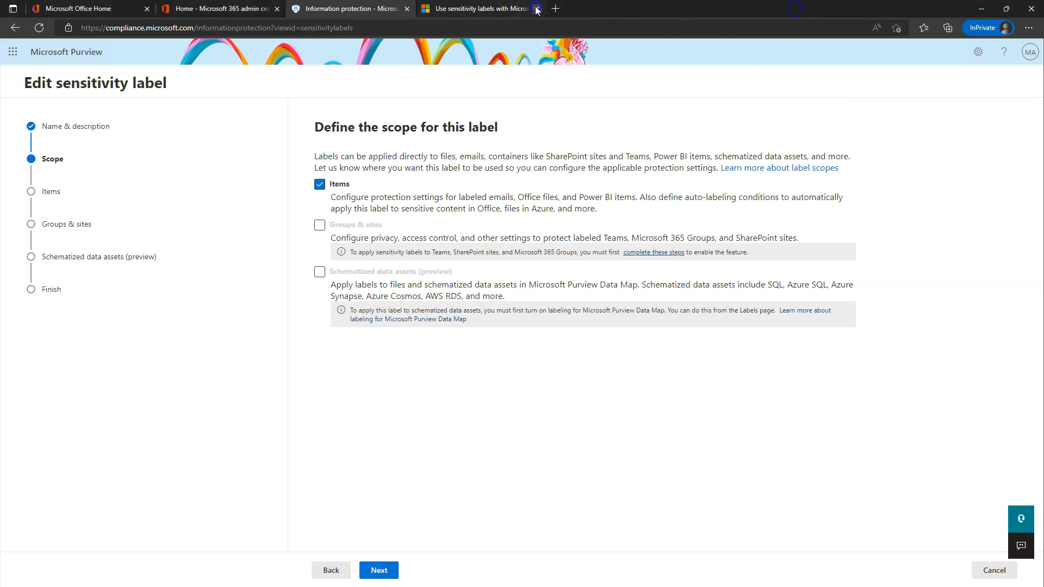
pyautogui.click(537, 8)
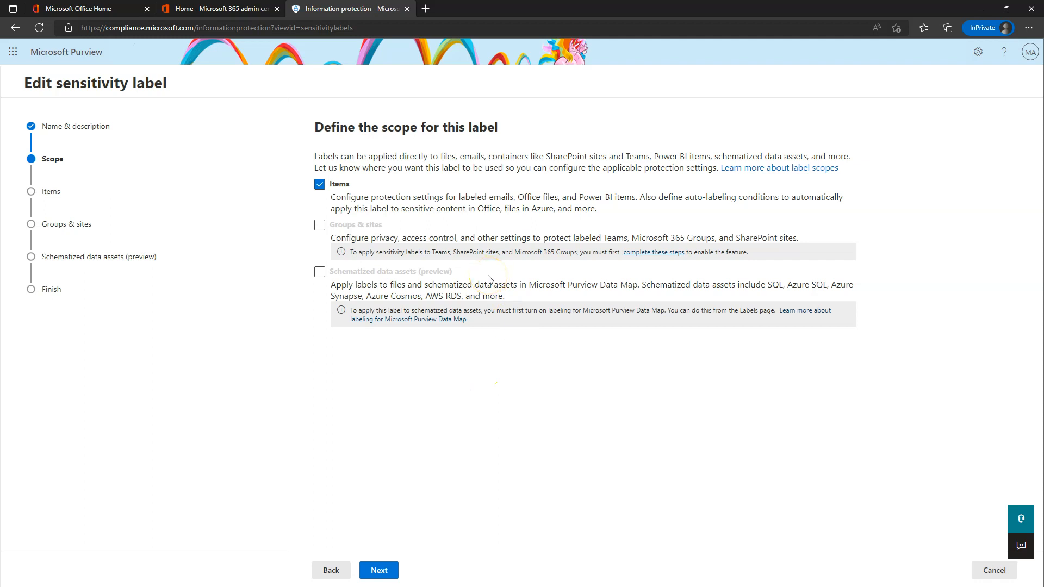
# Step through the Public label wizard, leaving Encrypt items unchecked, to Auto-labeling for files and emails.
pyautogui.click(332, 572)
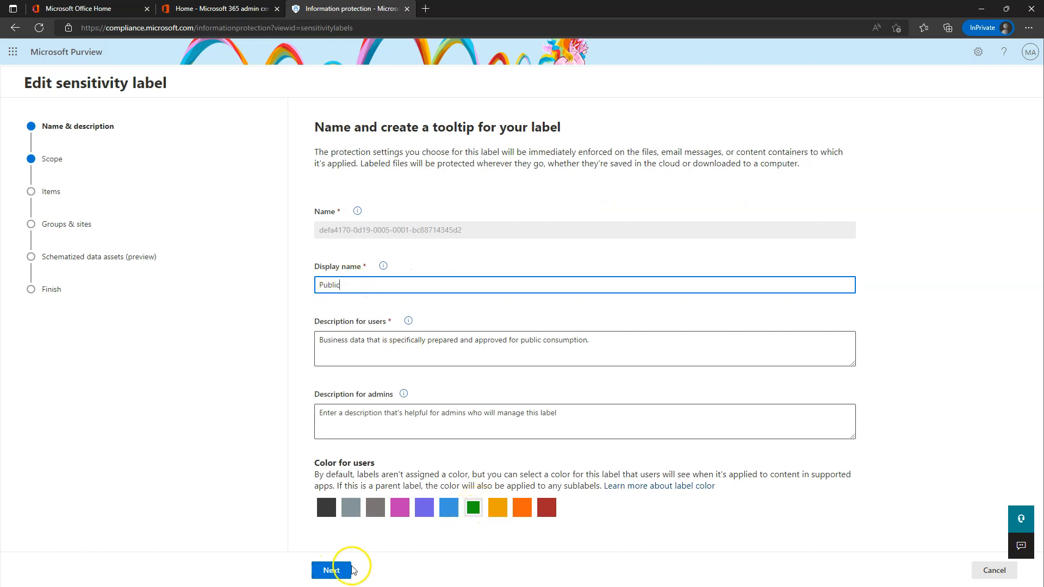
pyautogui.click(332, 570)
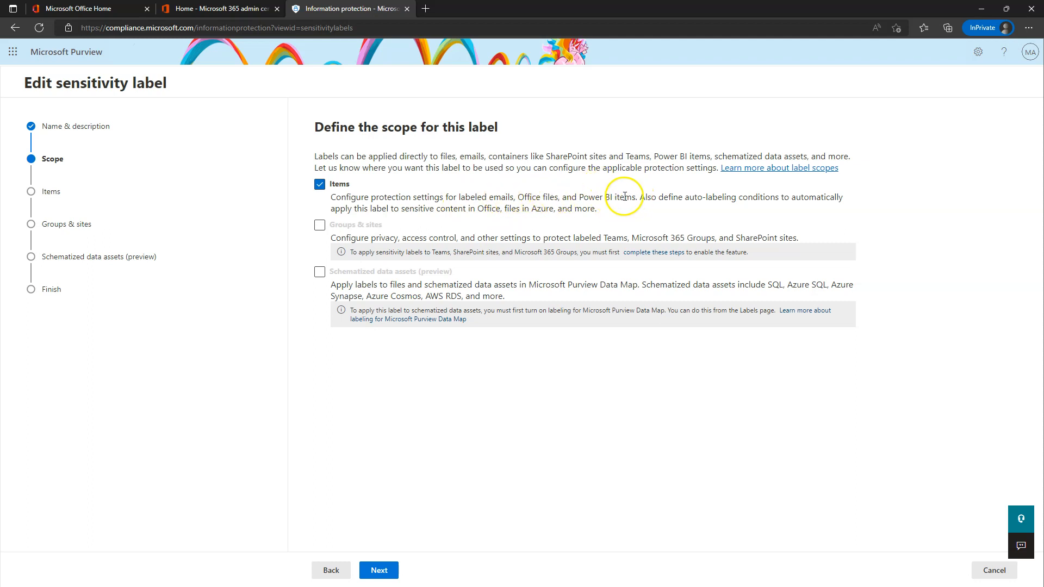
pyautogui.click(380, 571)
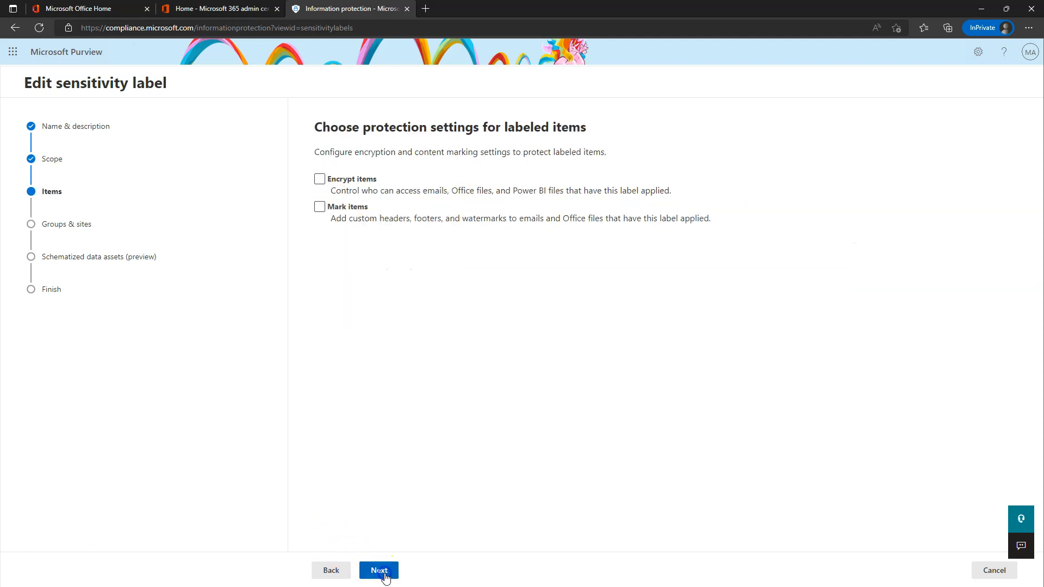
pyautogui.click(357, 182)
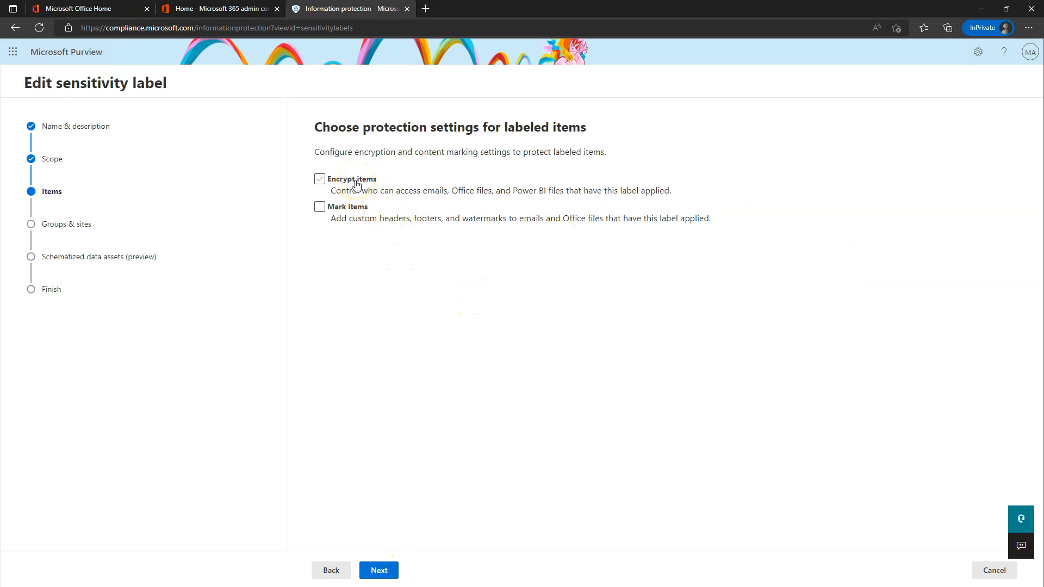
pyautogui.click(356, 183)
pyautogui.click(380, 572)
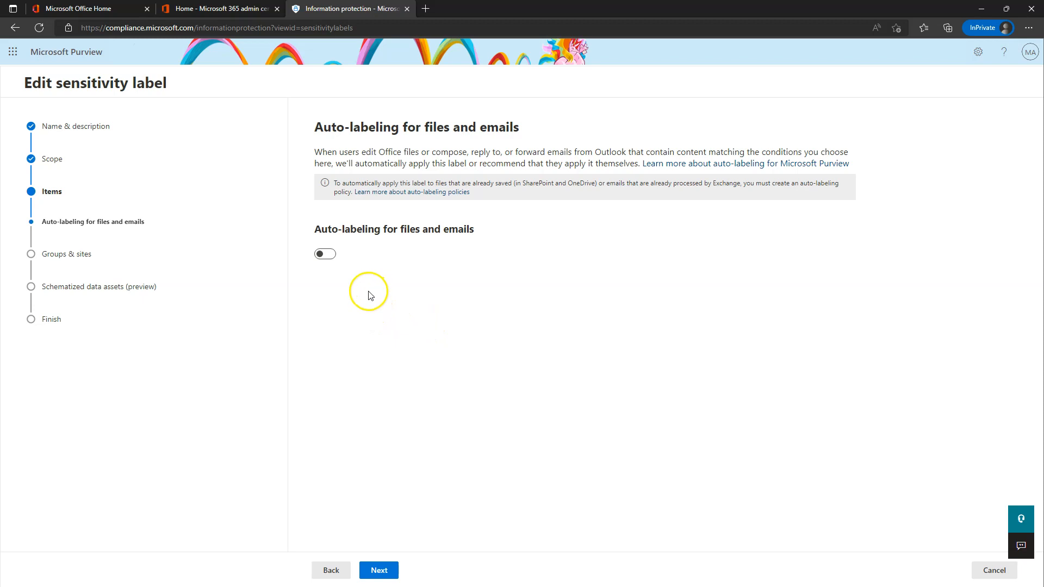
# Go back to item protection and leave Mark items turned off.
pyautogui.click(321, 570)
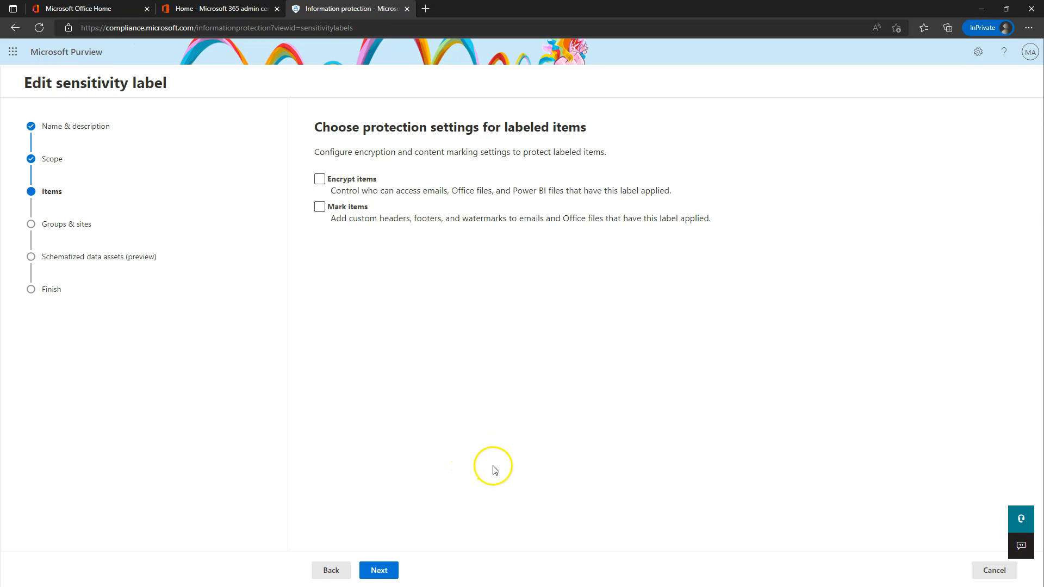
pyautogui.click(351, 211)
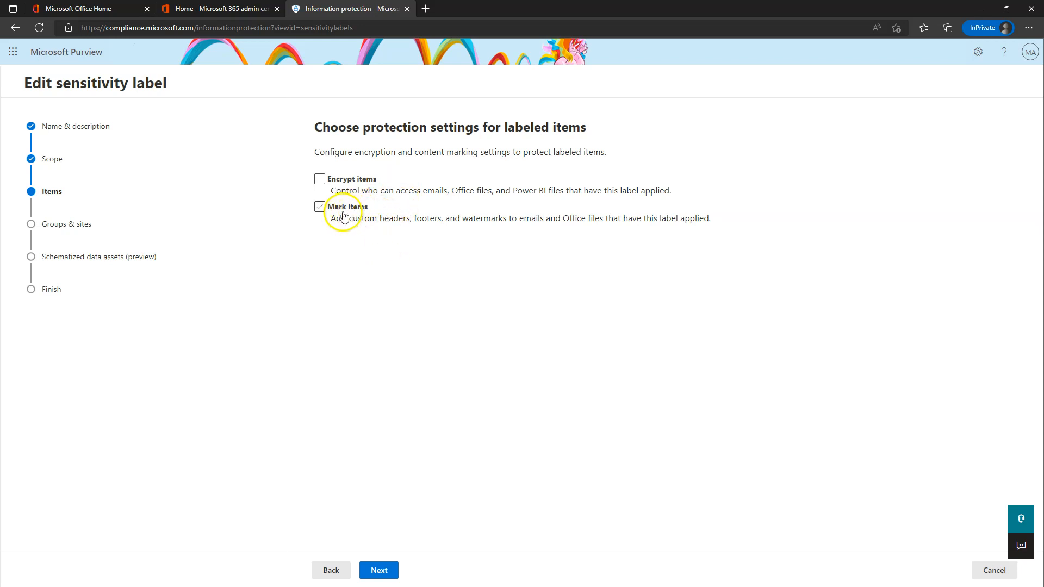
pyautogui.click(350, 215)
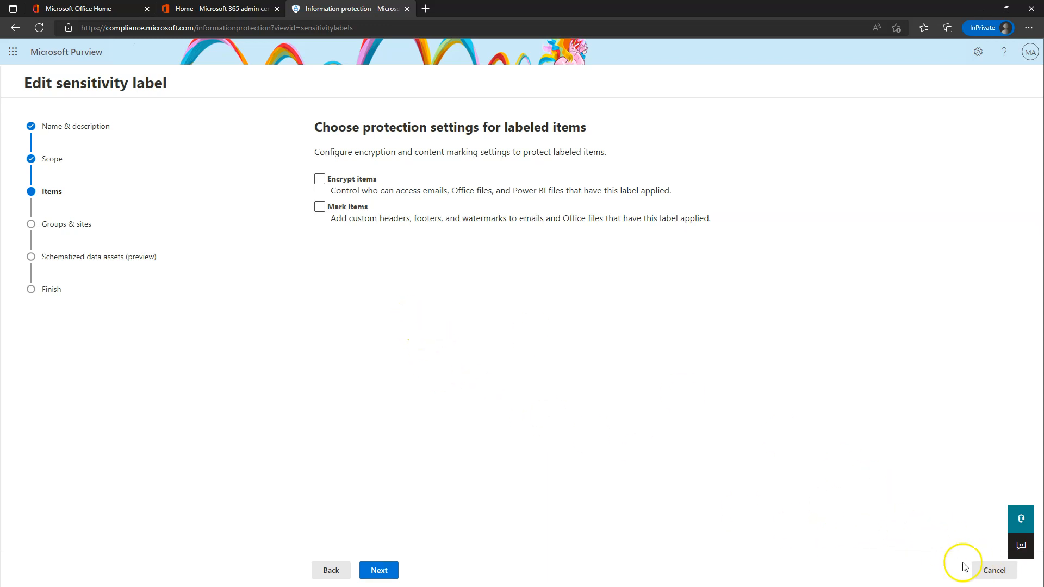
# Step through Groups & sites and Schematized data assets to Review, then cancel the edit.
pyautogui.click(378, 571)
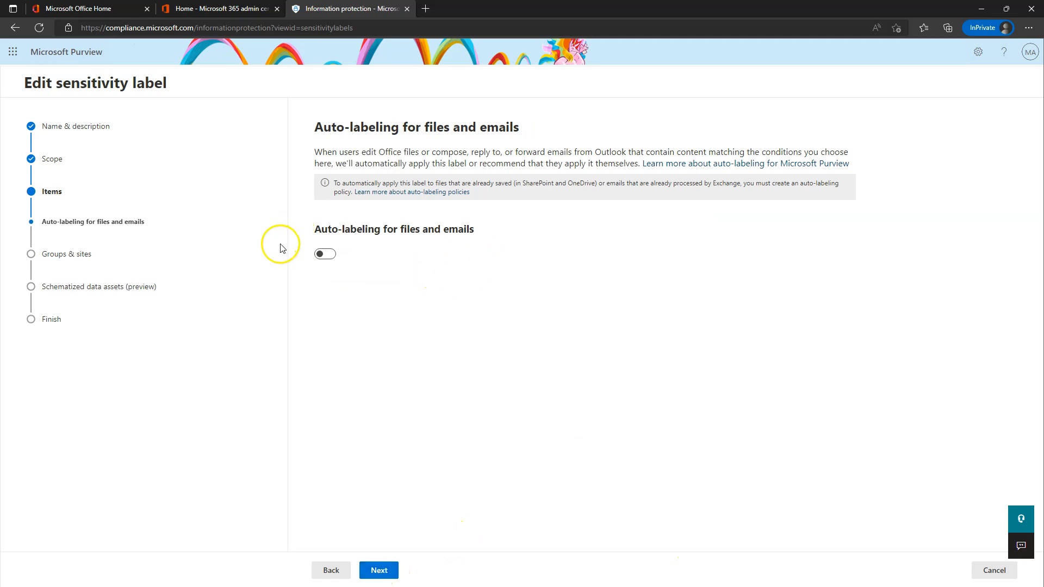
pyautogui.click(380, 570)
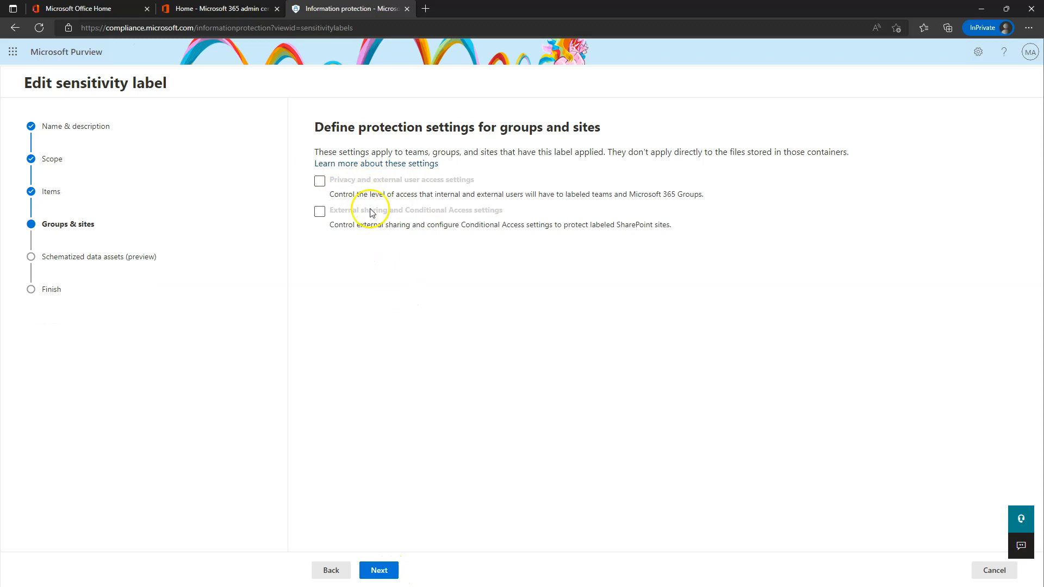
pyautogui.click(358, 180)
pyautogui.click(388, 578)
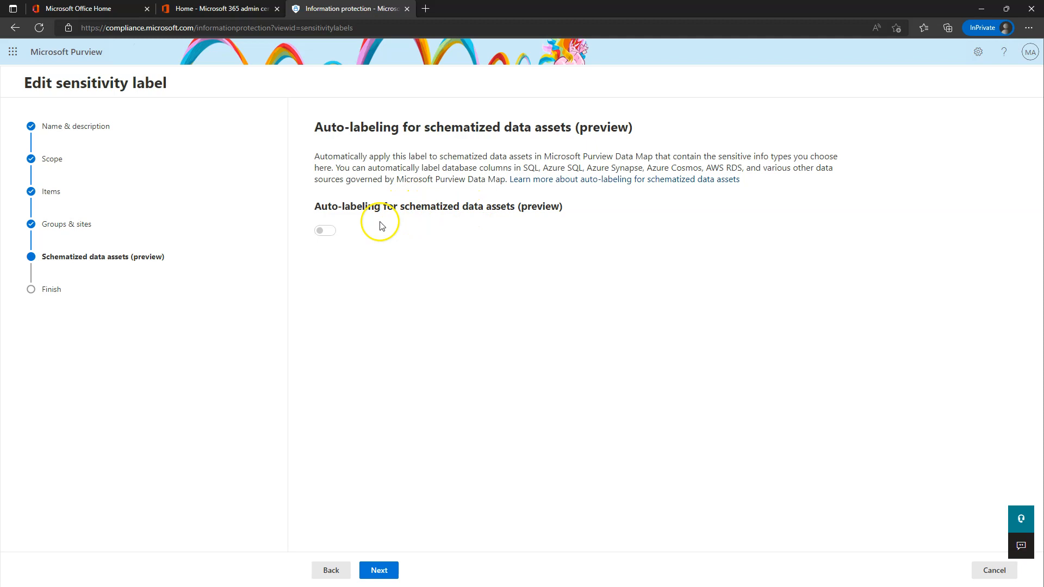
pyautogui.click(320, 231)
pyautogui.click(378, 570)
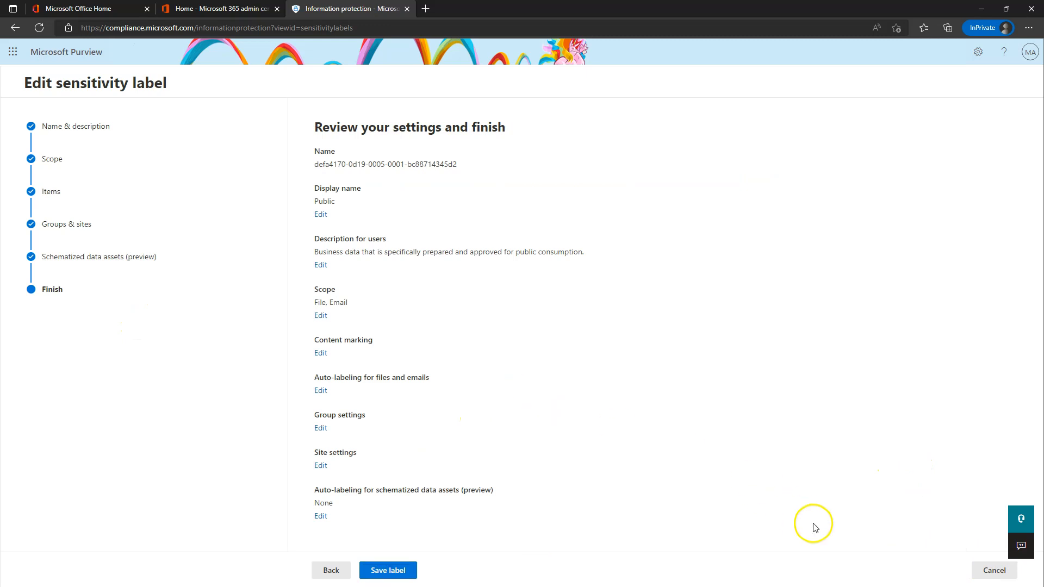
pyautogui.click(1003, 571)
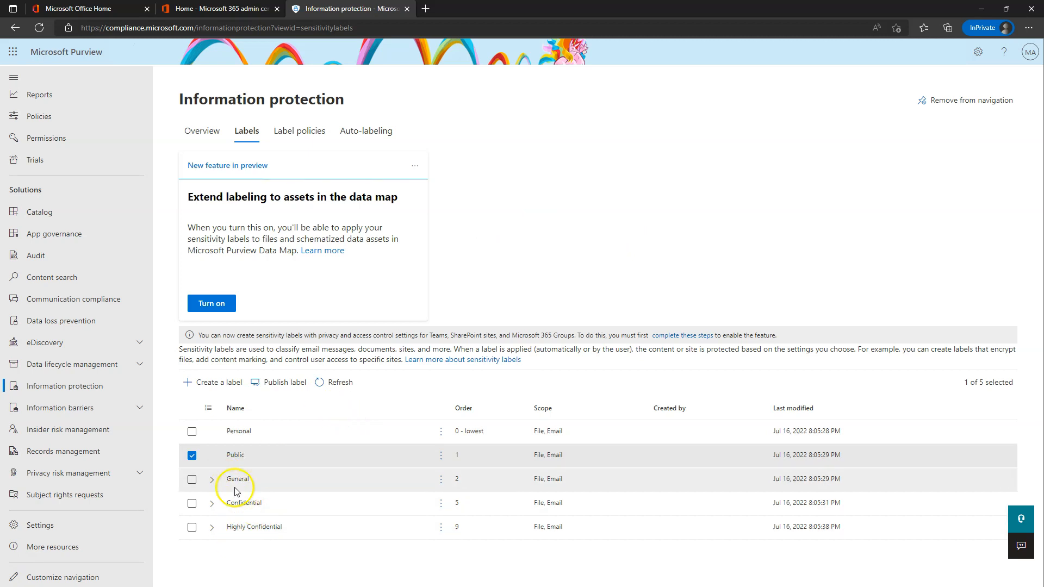
# Create a new label with both name and display name set to Top Secret.
pyautogui.click(224, 385)
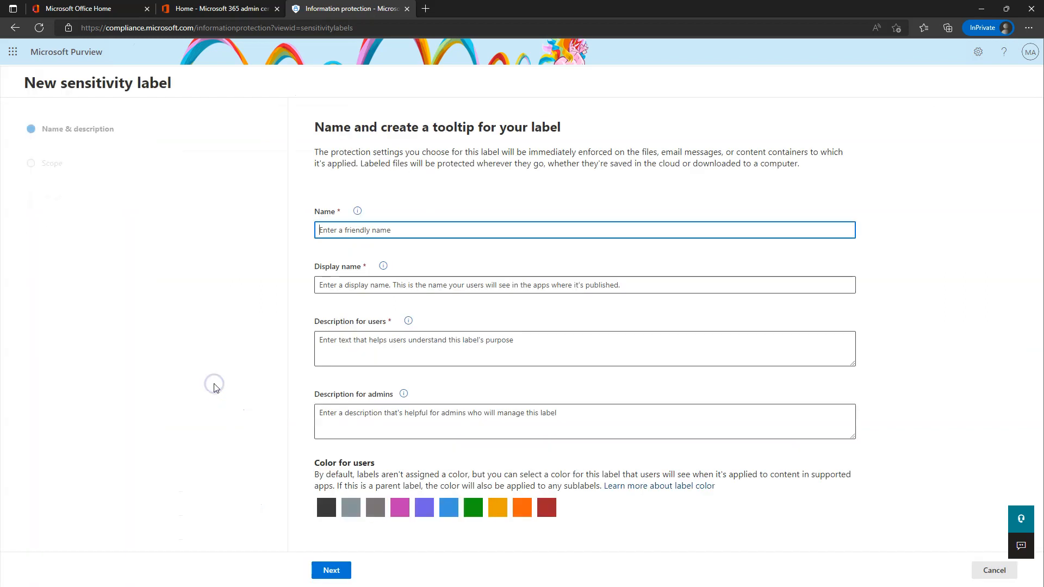
pyautogui.click(355, 234)
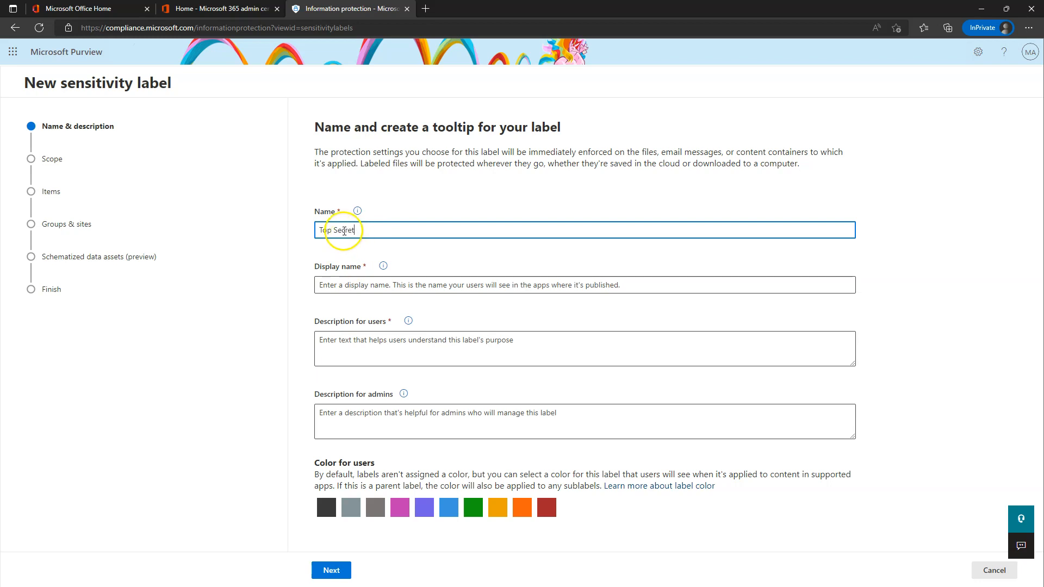
pyautogui.moveTo(371, 230); pyautogui.dragTo(312, 231)
pyautogui.hotkey('ctrl', 'c')
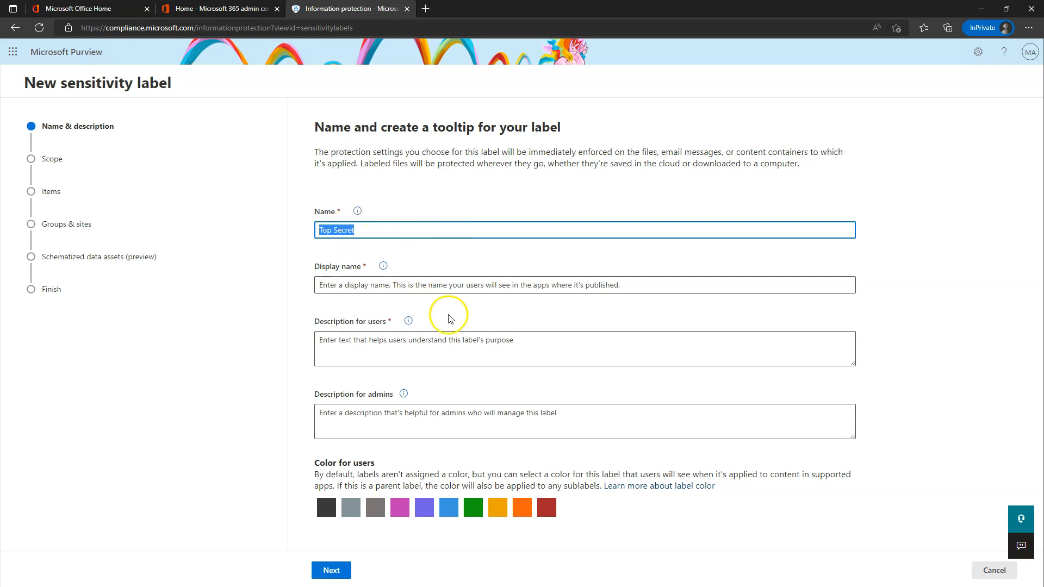
pyautogui.click(444, 290)
pyautogui.hotkey('ctrl', 'v')
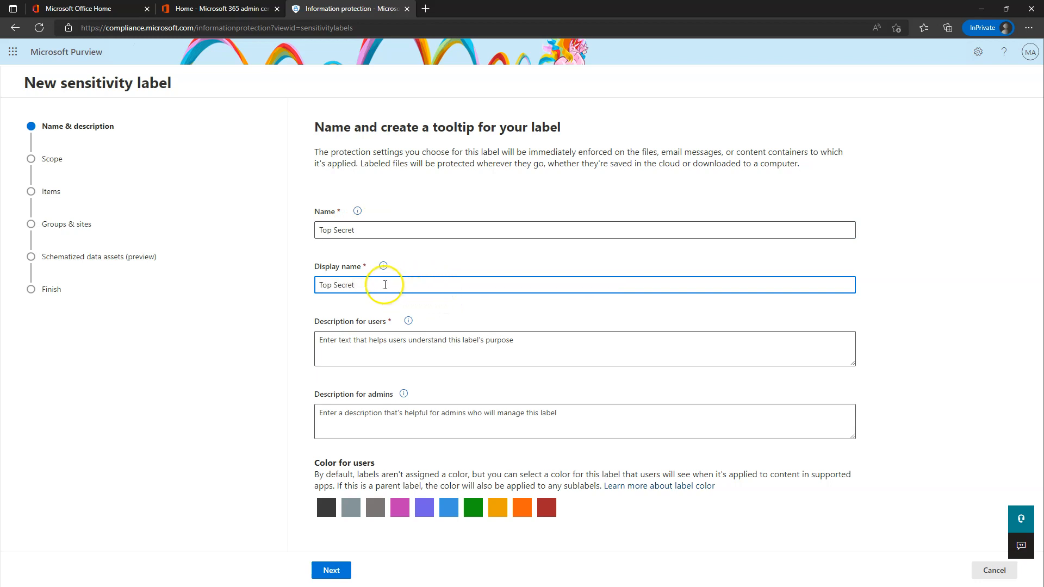
pyautogui.moveTo(358, 216)
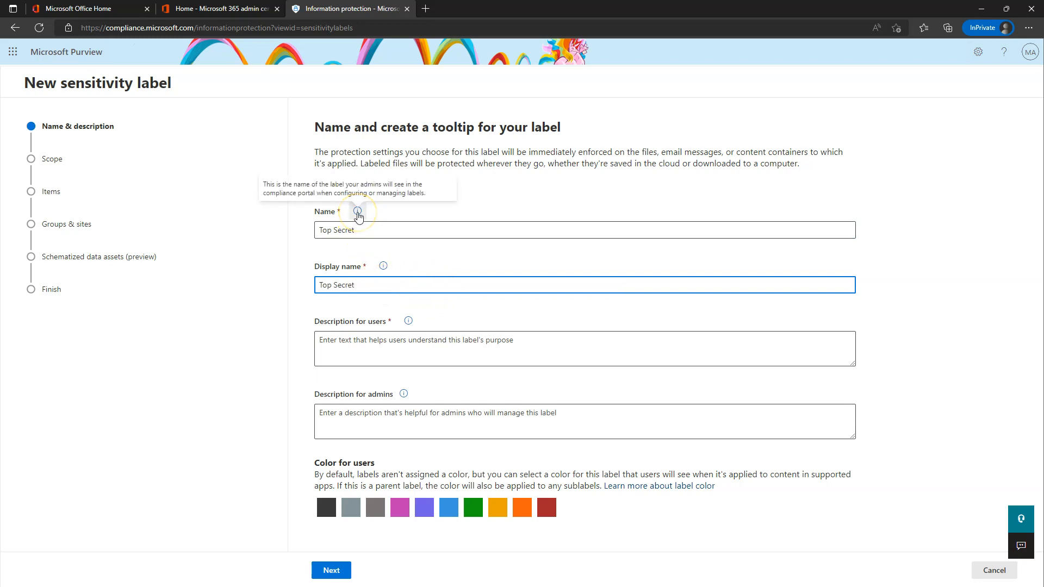
pyautogui.moveTo(388, 269)
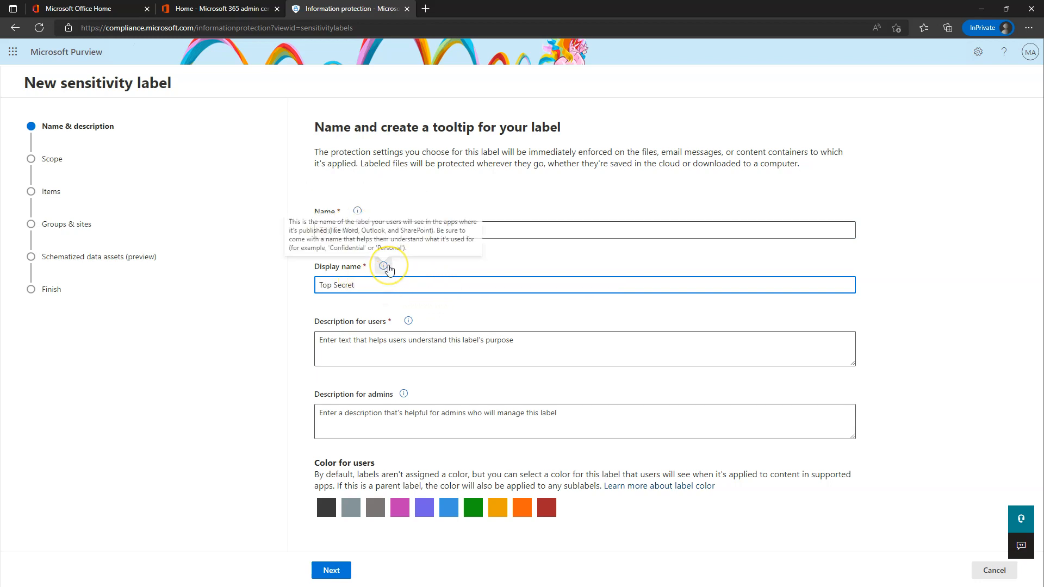
# Enter the user description 'Utmost secure and secret data' and choose the red label colour.
pyautogui.click(340, 340)
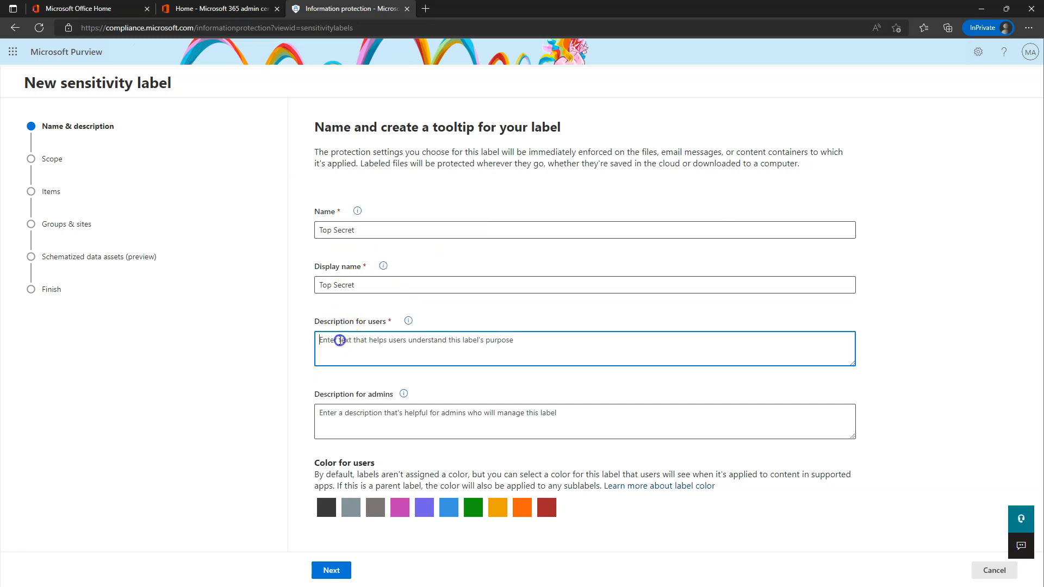
pyautogui.write('Utm')
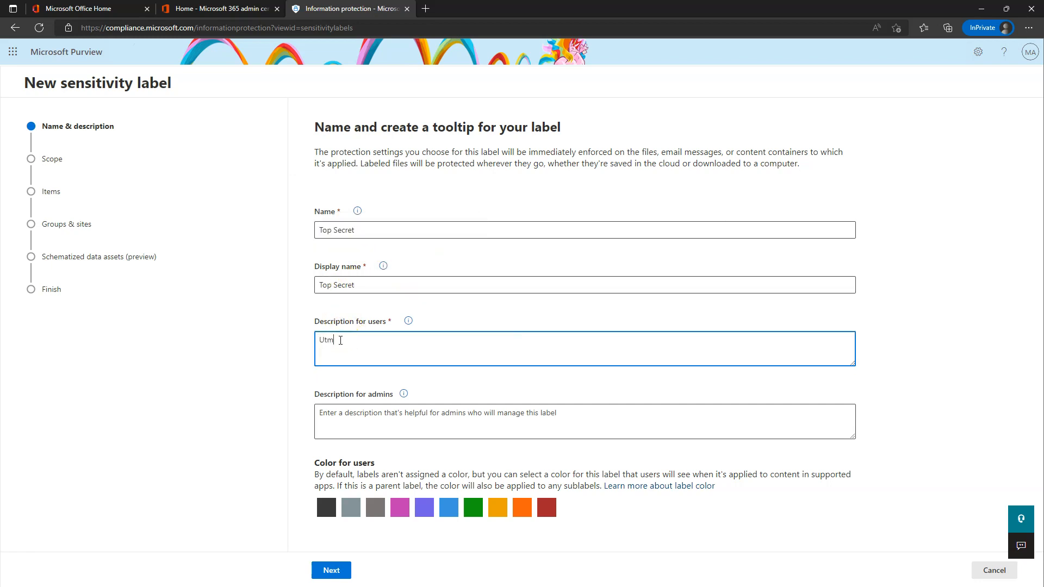
pyautogui.write('ost secru')
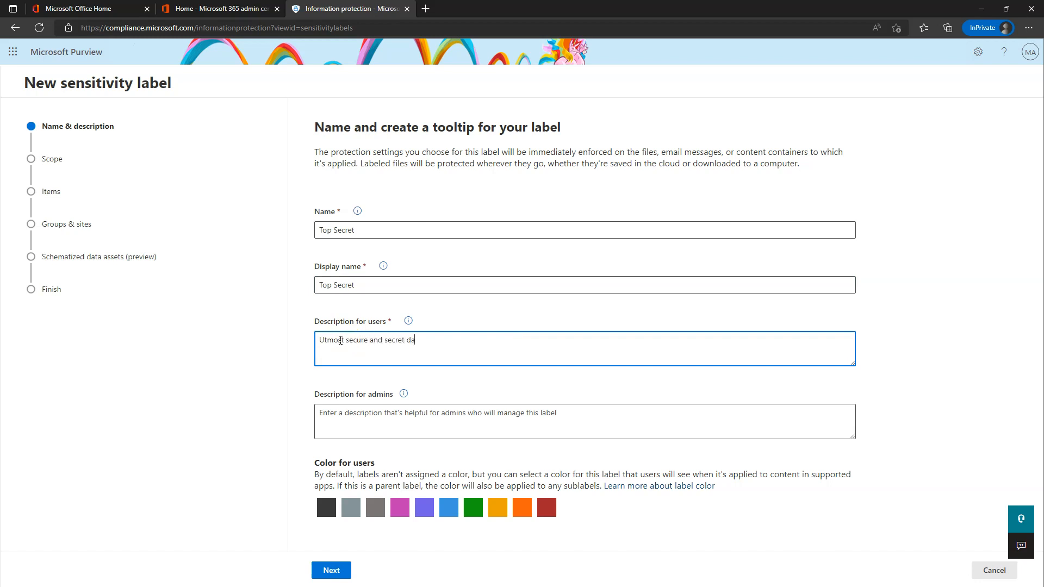
pyautogui.click(548, 508)
pyautogui.click(333, 571)
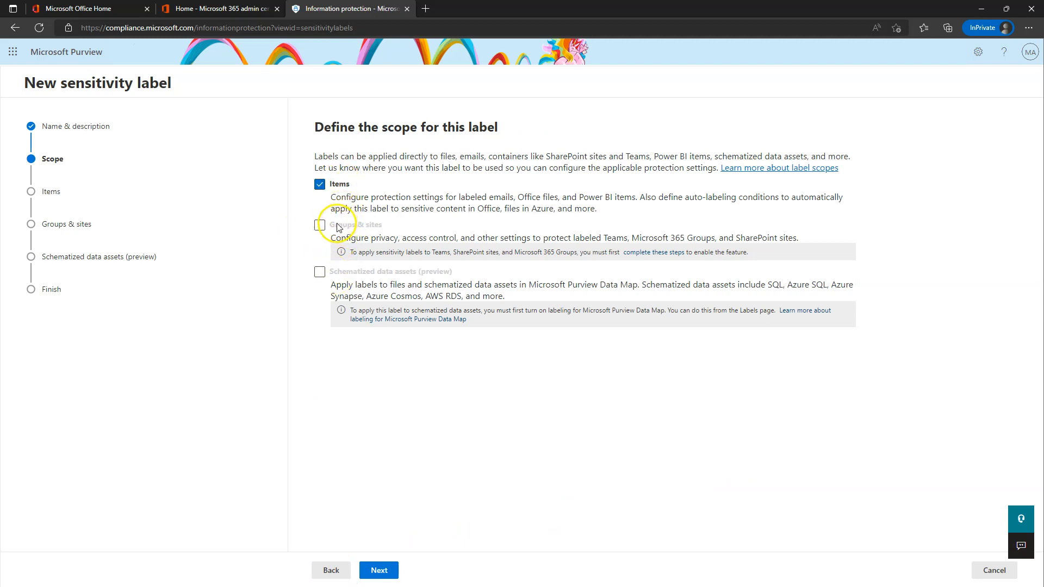
# Enable encryption for the Top Secret label and keep 'Assign permissions now' selected.
pyautogui.click(379, 571)
pyautogui.click(319, 179)
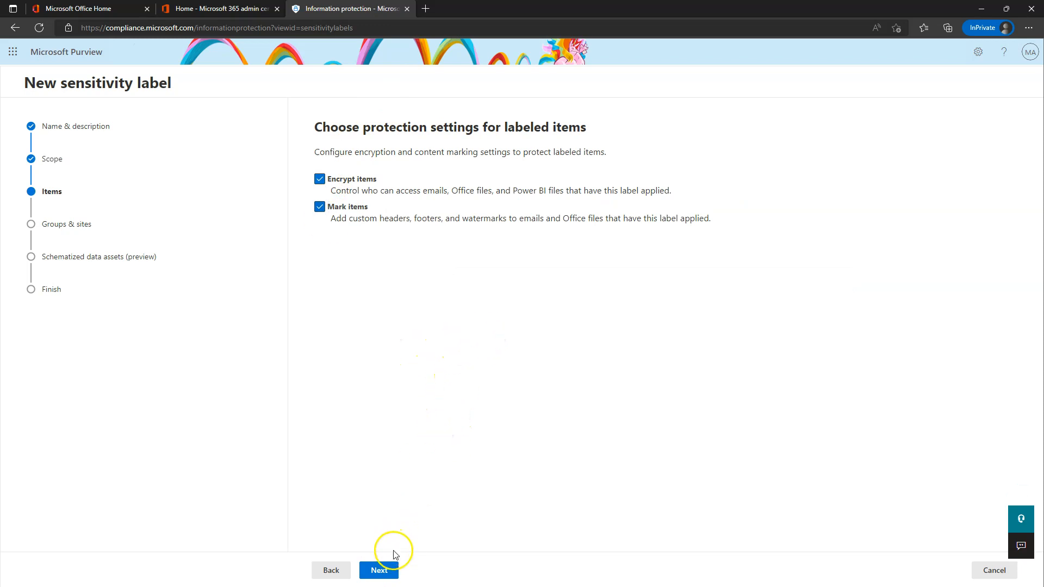
pyautogui.click(385, 573)
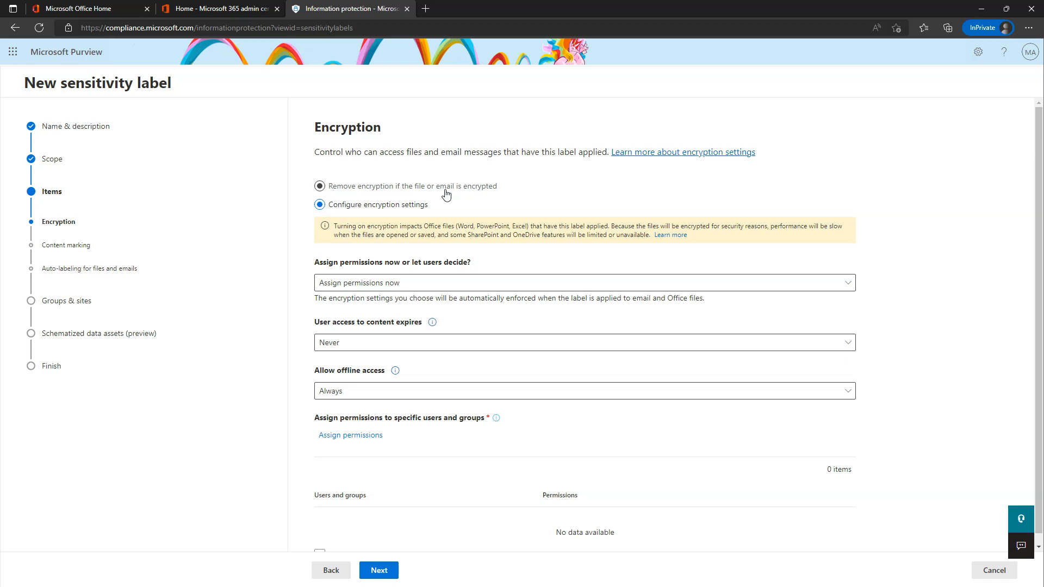
pyautogui.click(329, 208)
pyautogui.click(375, 210)
pyautogui.click(402, 284)
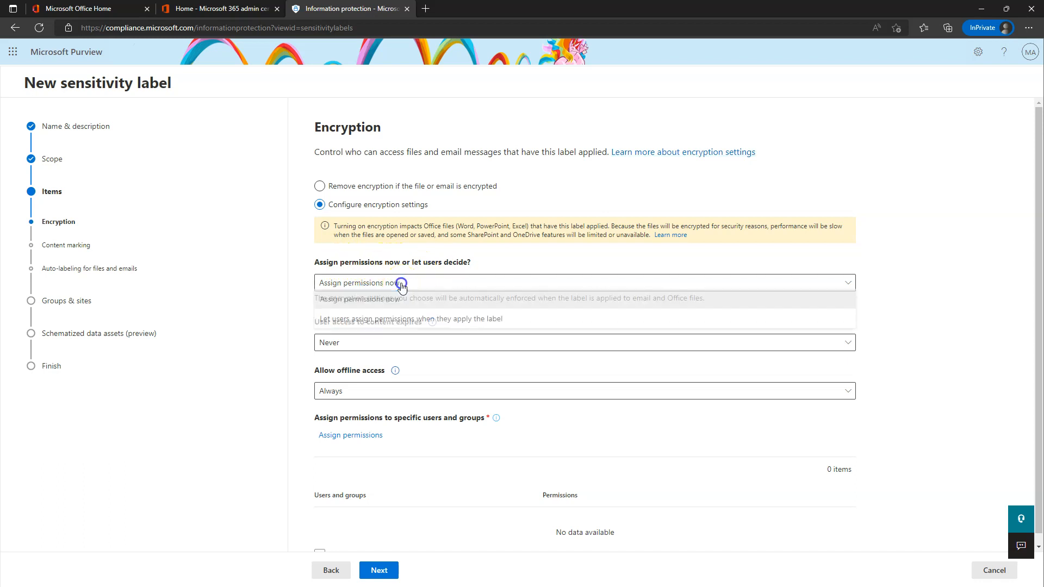
pyautogui.click(399, 324)
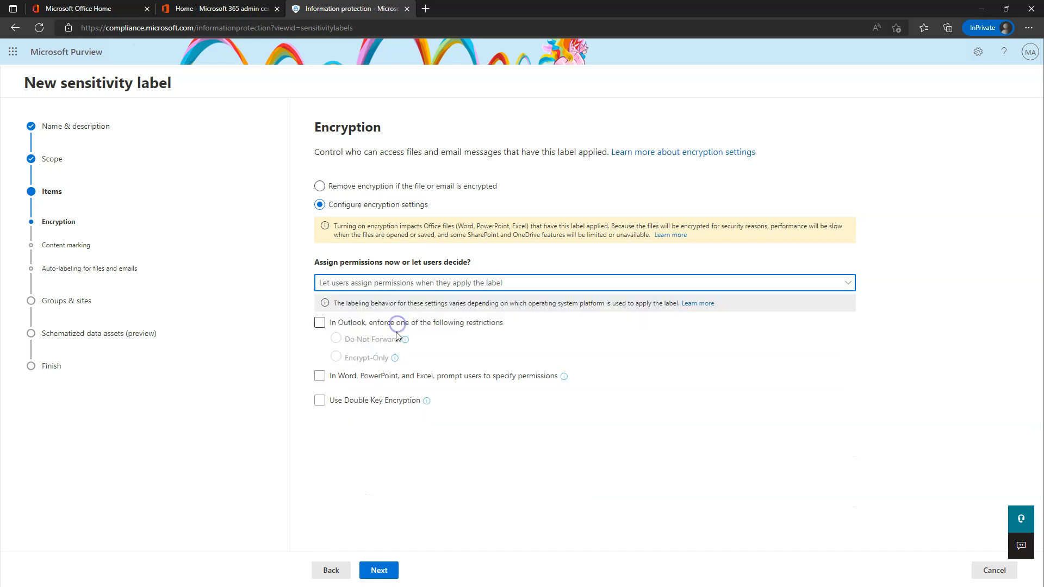
pyautogui.click(410, 283)
pyautogui.click(374, 304)
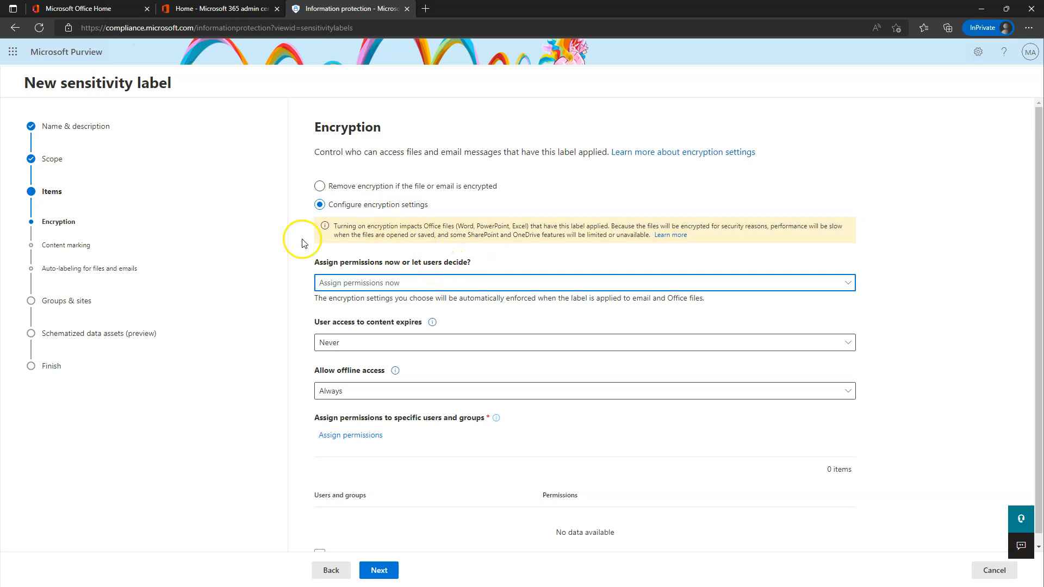
pyautogui.moveTo(305, 324); pyautogui.dragTo(422, 334)
pyautogui.click(490, 322)
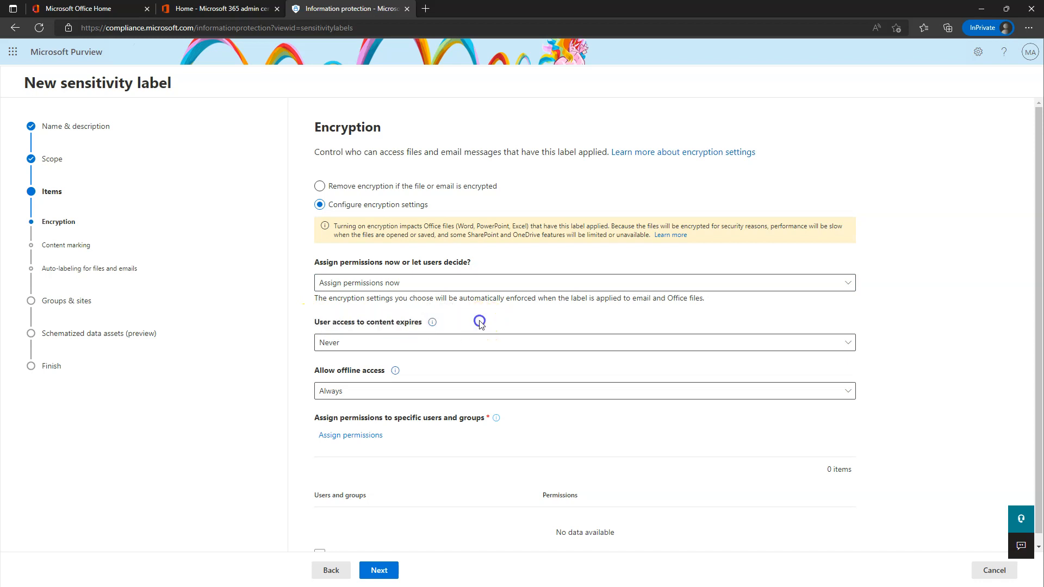
pyautogui.click(339, 341)
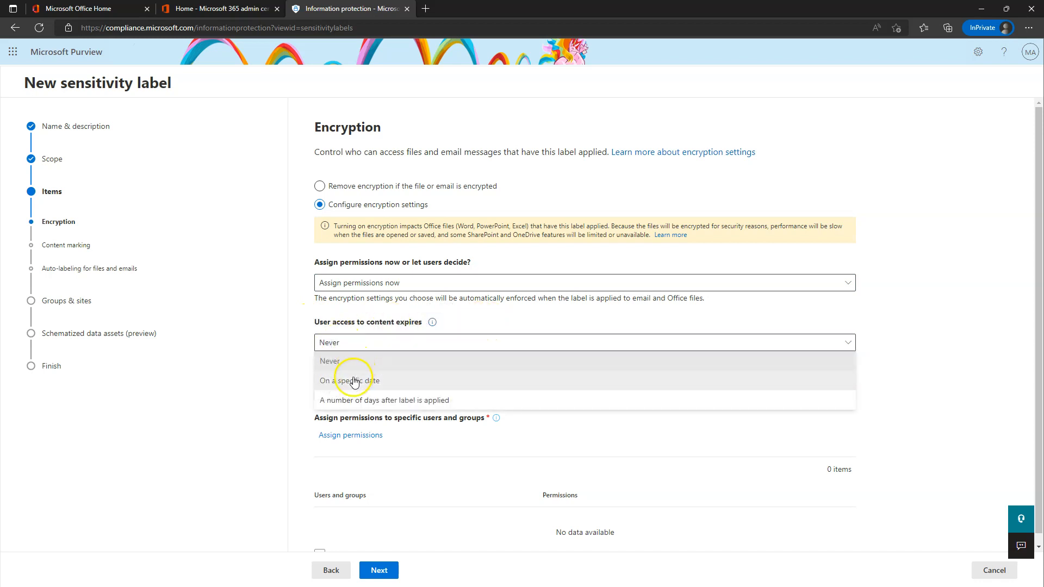
pyautogui.click(348, 405)
pyautogui.click(351, 380)
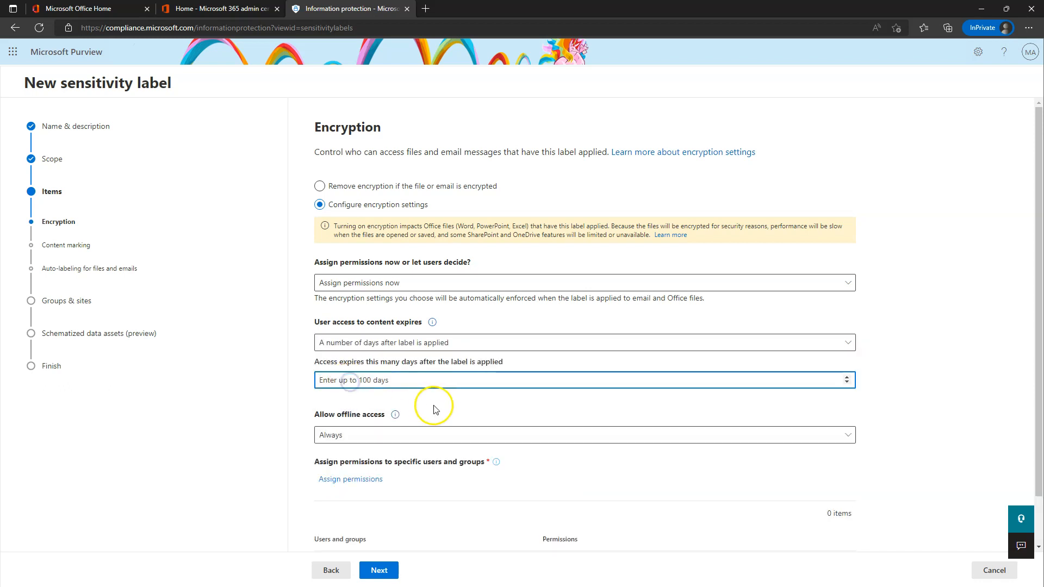
pyautogui.write('90')
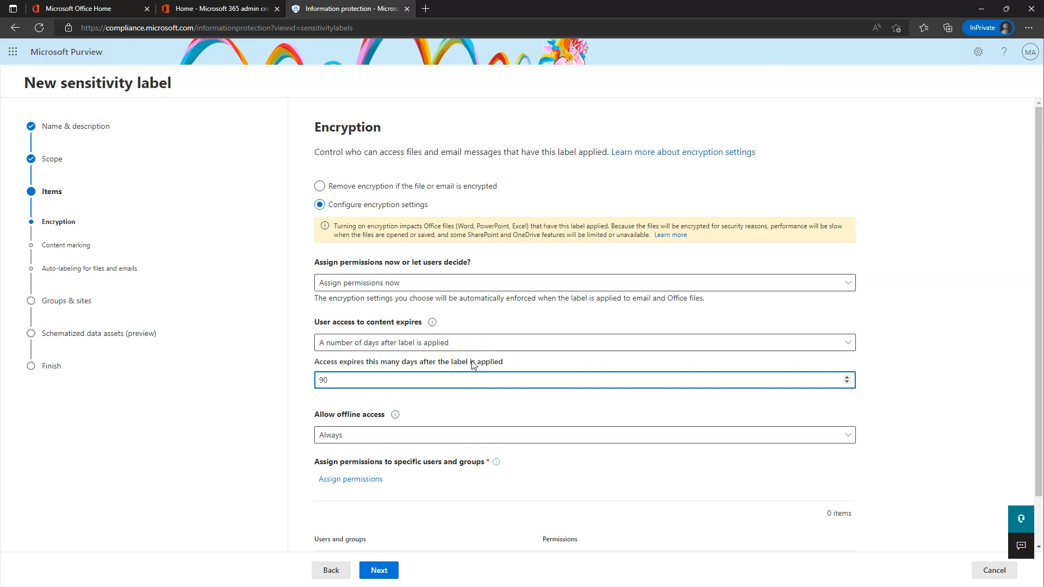
pyautogui.moveTo(434, 322)
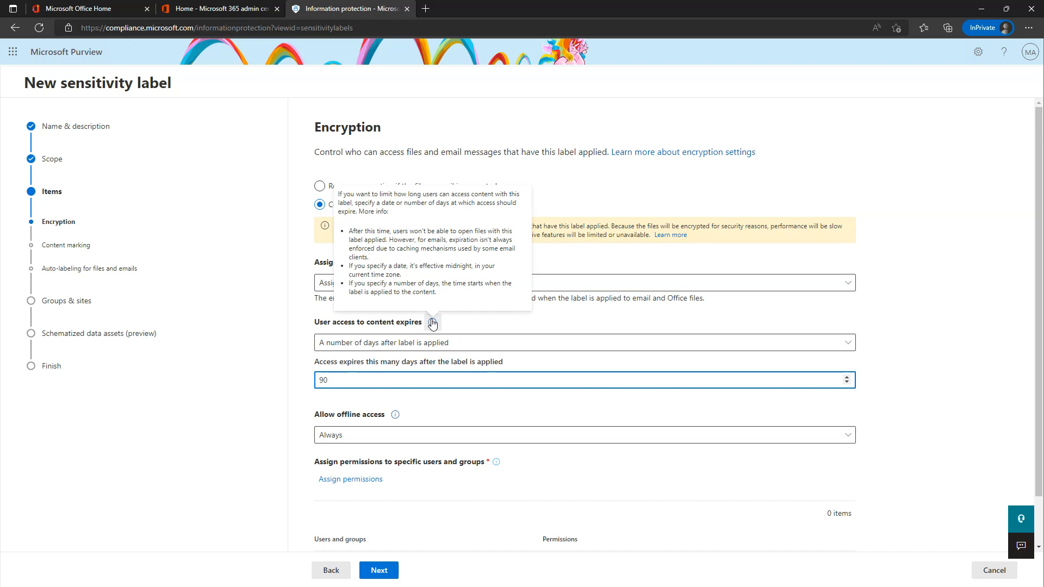
pyautogui.click(342, 381)
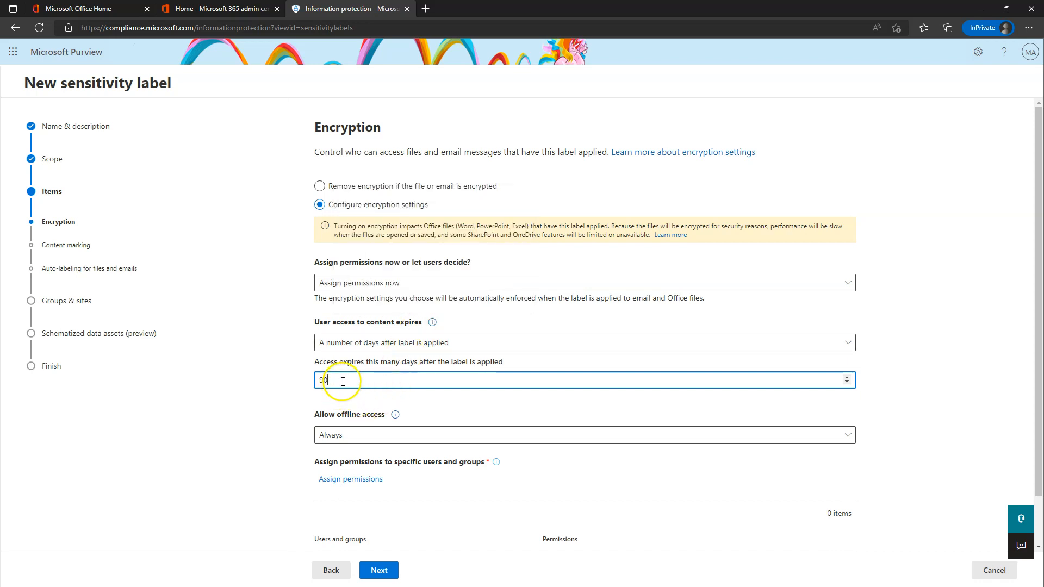
pyautogui.click(365, 348)
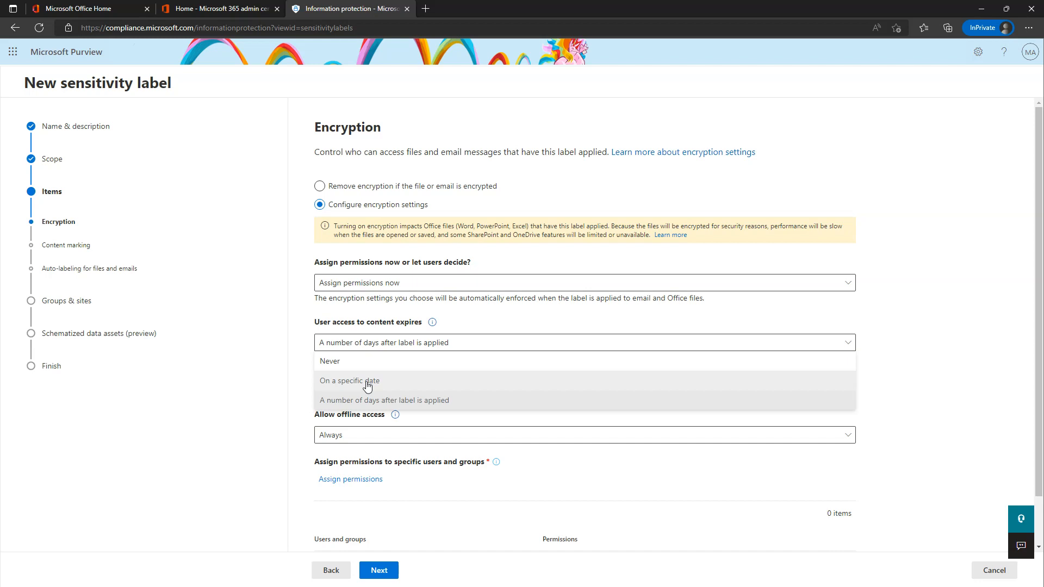
pyautogui.click(372, 339)
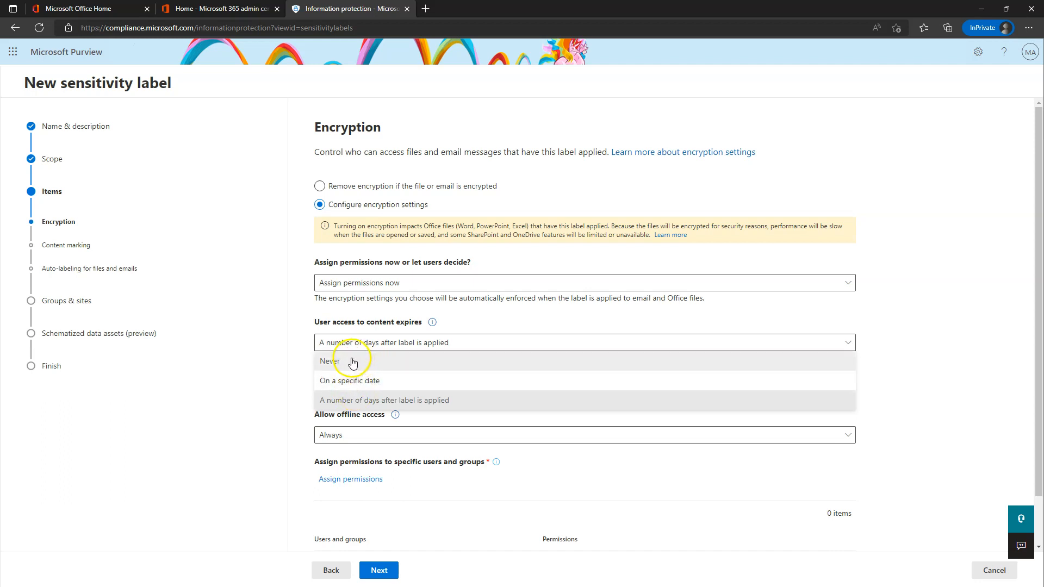
pyautogui.click(336, 363)
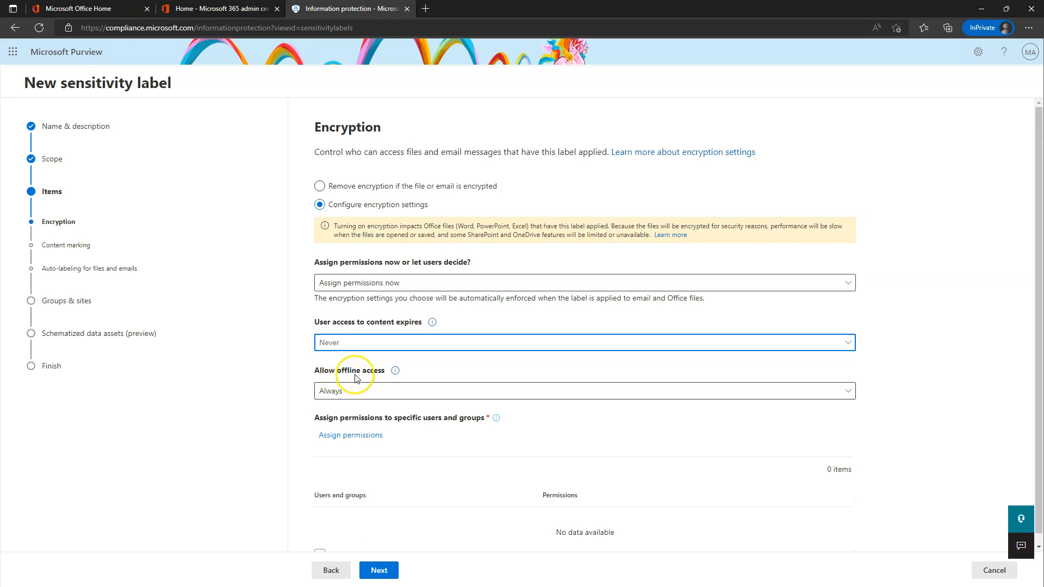
pyautogui.moveTo(396, 372)
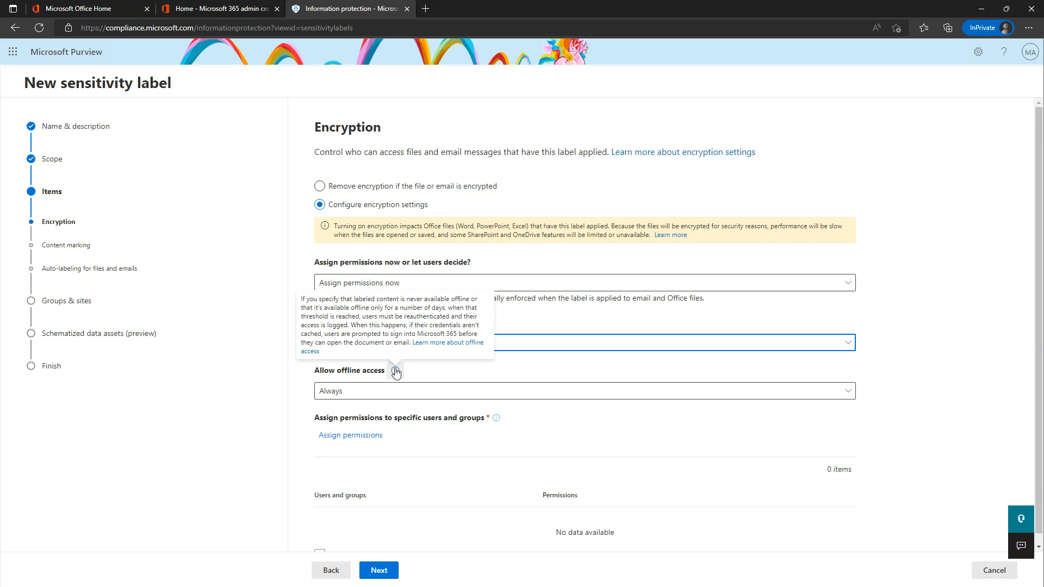
pyautogui.click(373, 392)
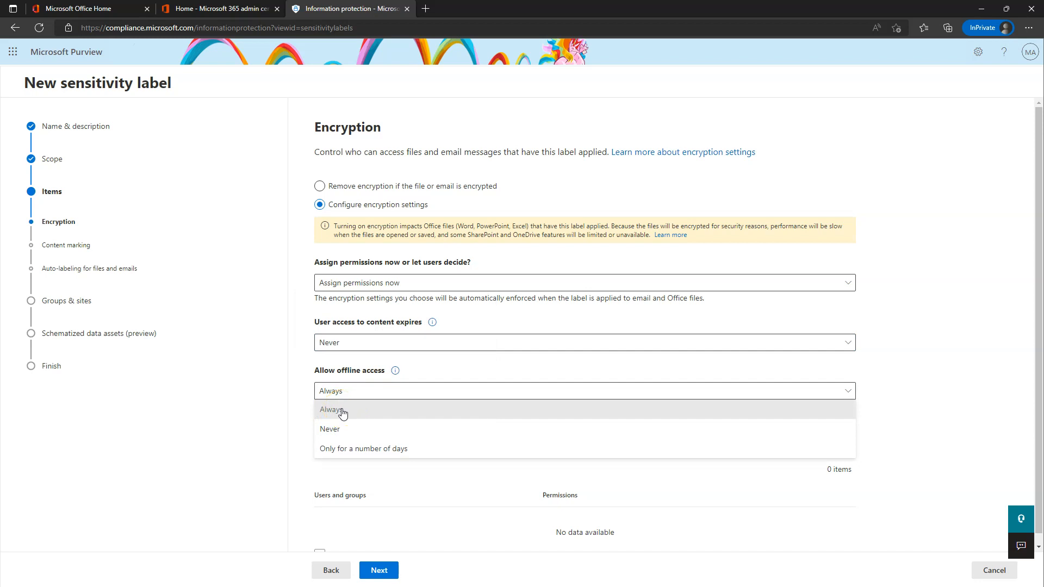
pyautogui.click(336, 434)
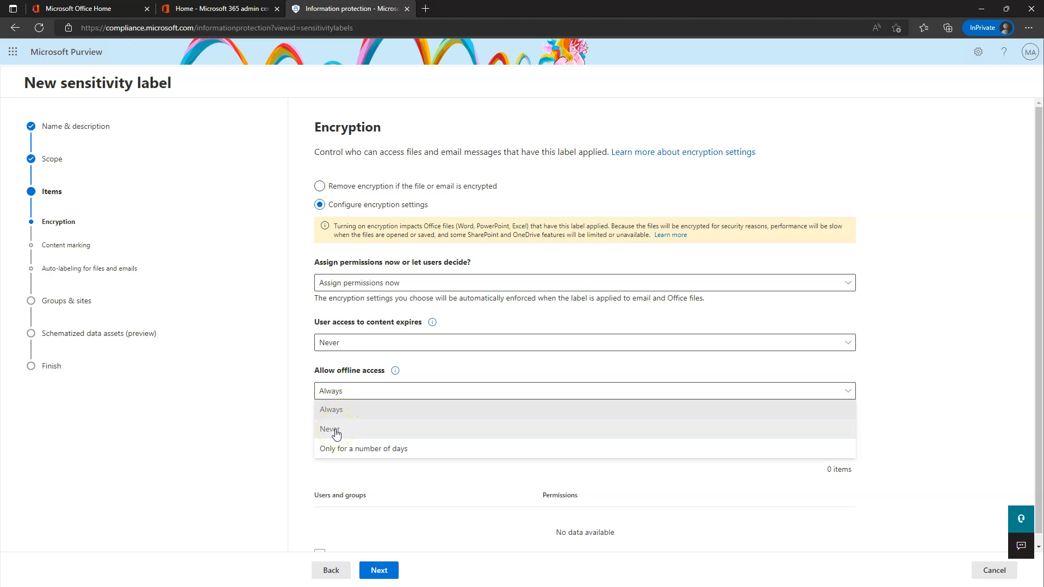
pyautogui.click(357, 458)
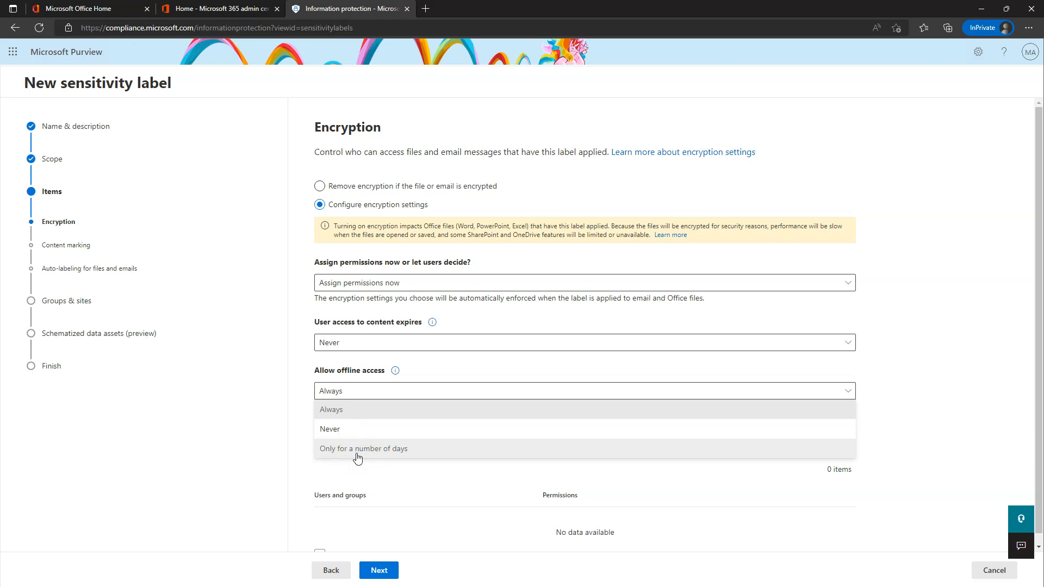
pyautogui.click(354, 449)
pyautogui.click(305, 379)
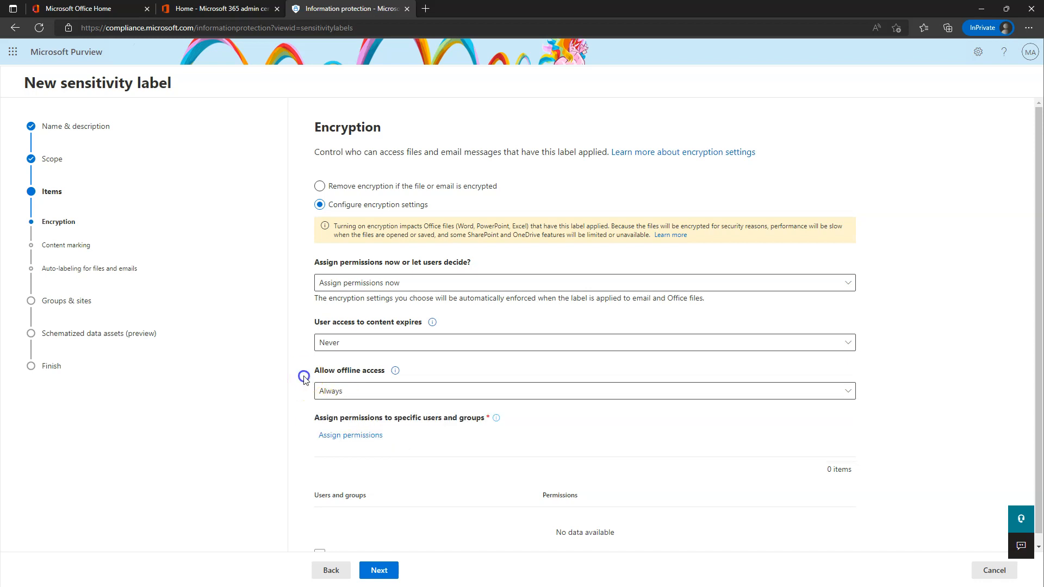
pyautogui.scroll(-1, 381, 381)
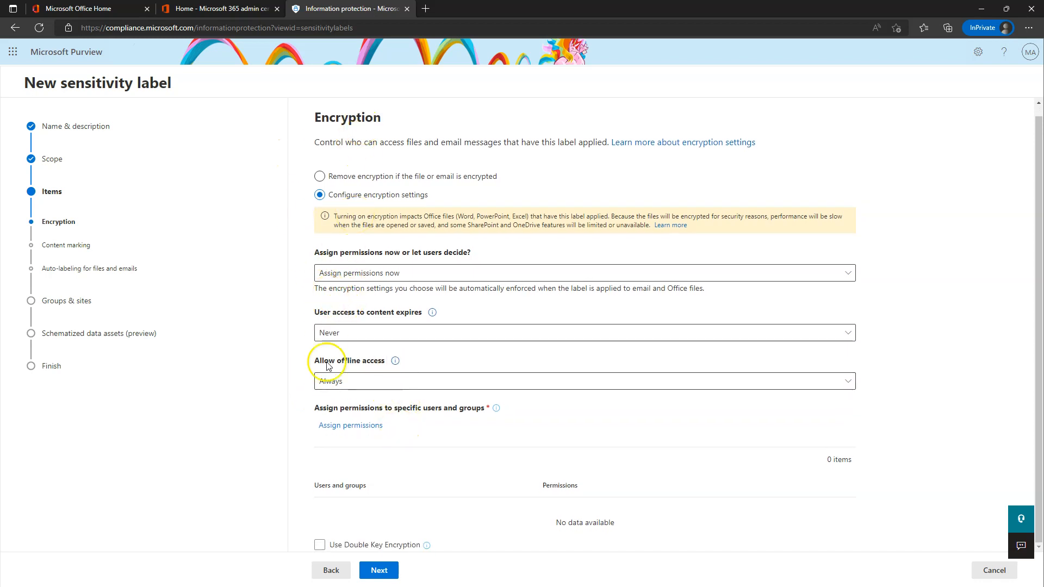
# Add all users in the organization to the permissions list, then delete that entry.
pyautogui.click(348, 427)
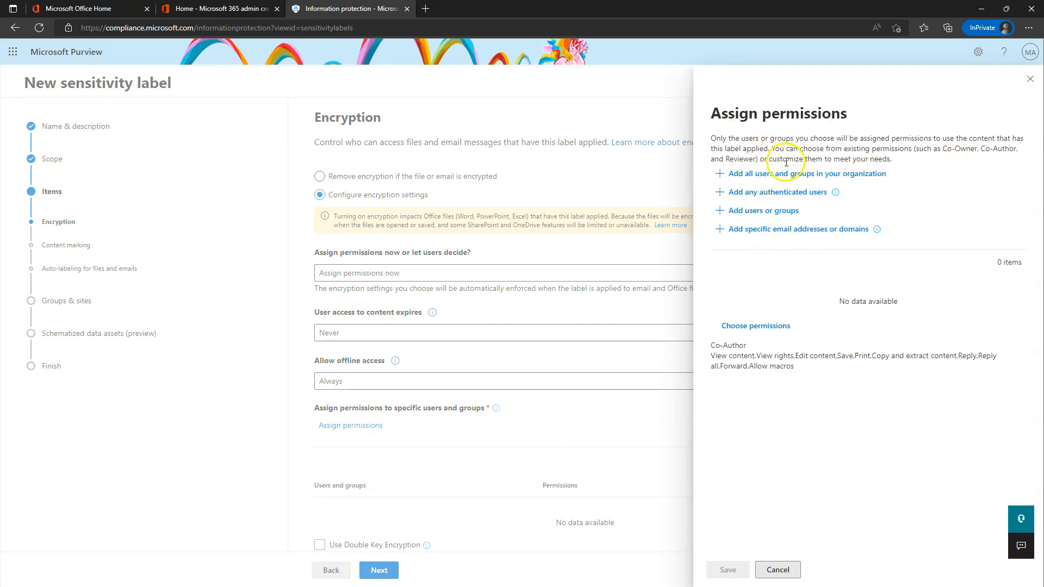
pyautogui.click(818, 178)
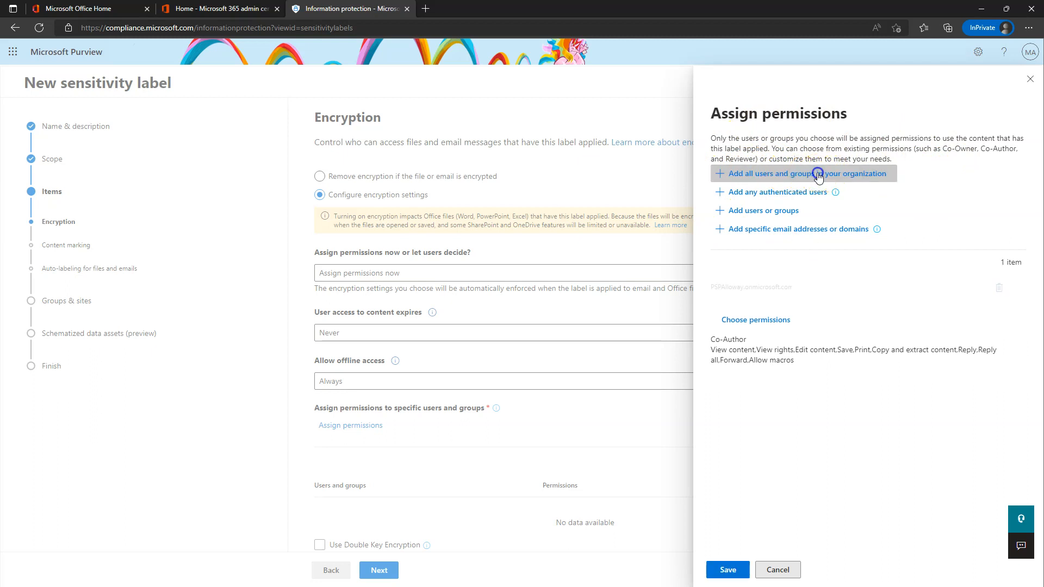
pyautogui.moveTo(712, 290); pyautogui.dragTo(799, 289)
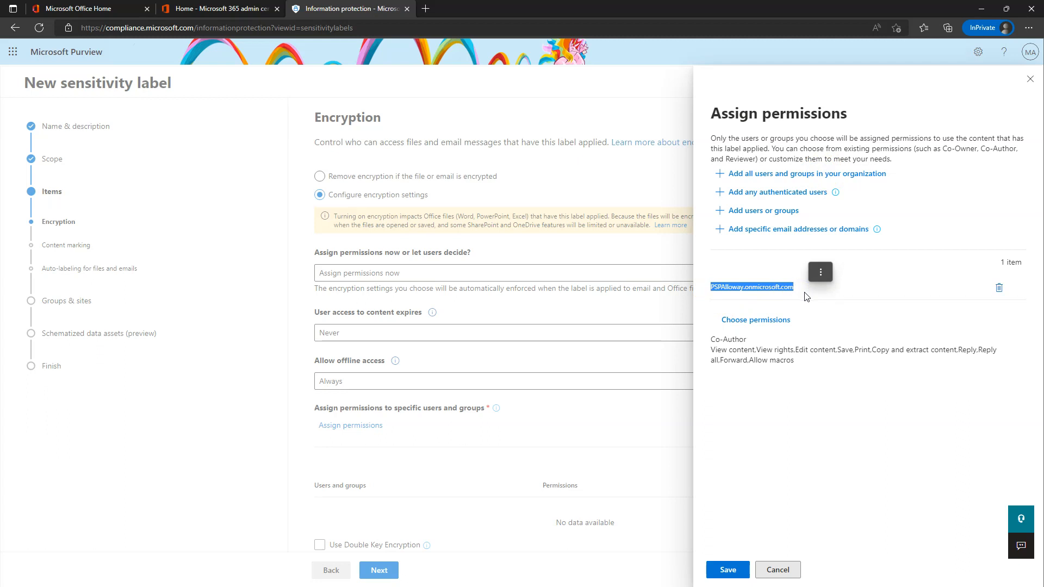
pyautogui.click(800, 304)
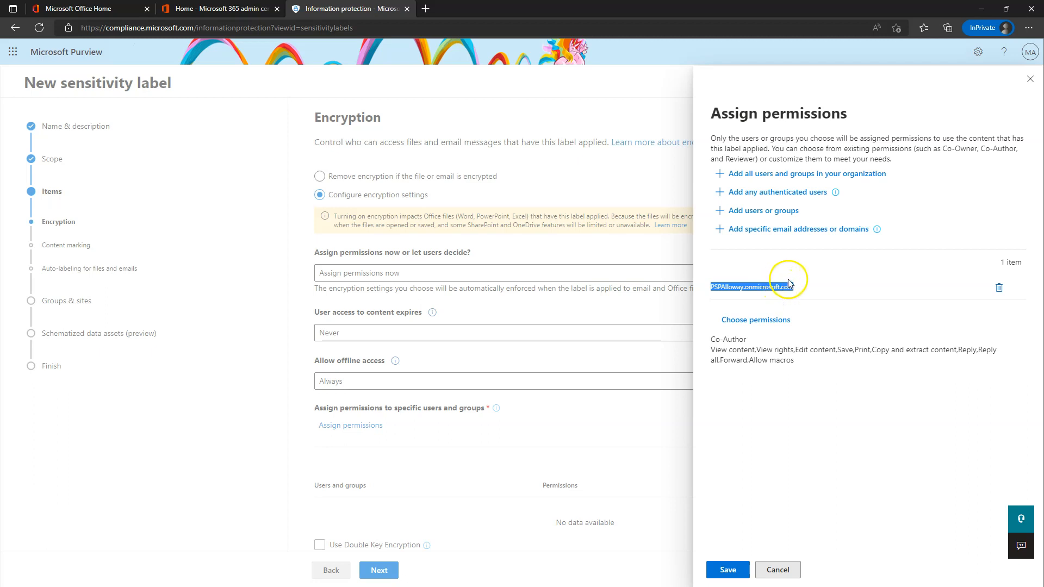
pyautogui.click(999, 287)
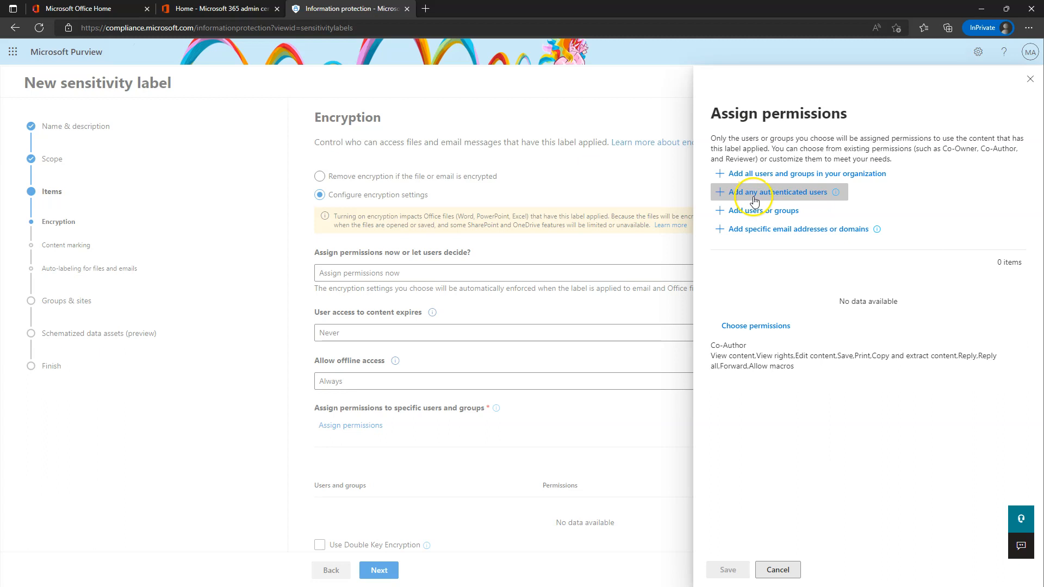
# Review the info tooltips for authenticated users and email addresses.
pyautogui.moveTo(836, 195)
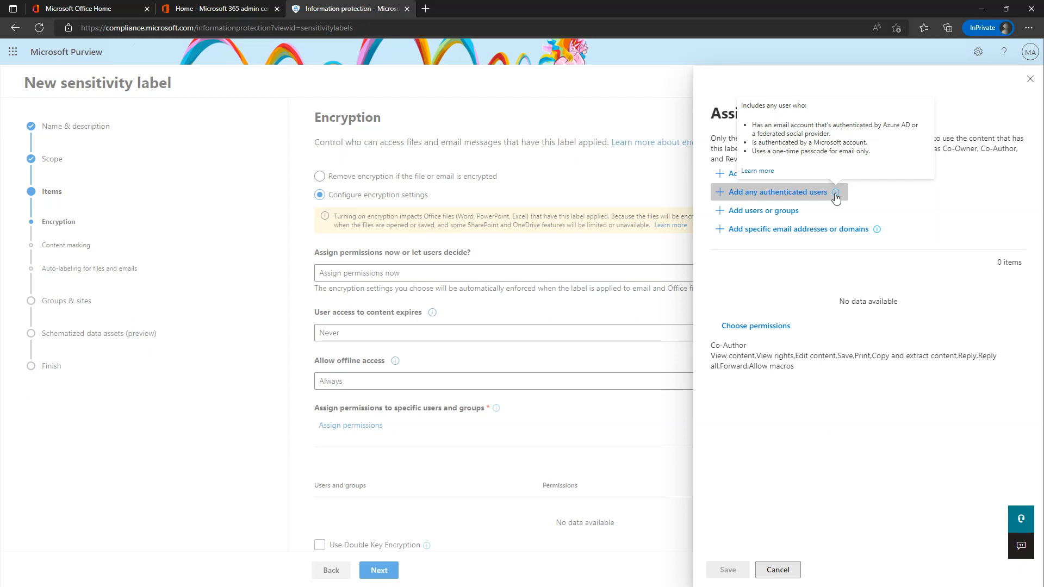
pyautogui.click(836, 194)
pyautogui.click(801, 195)
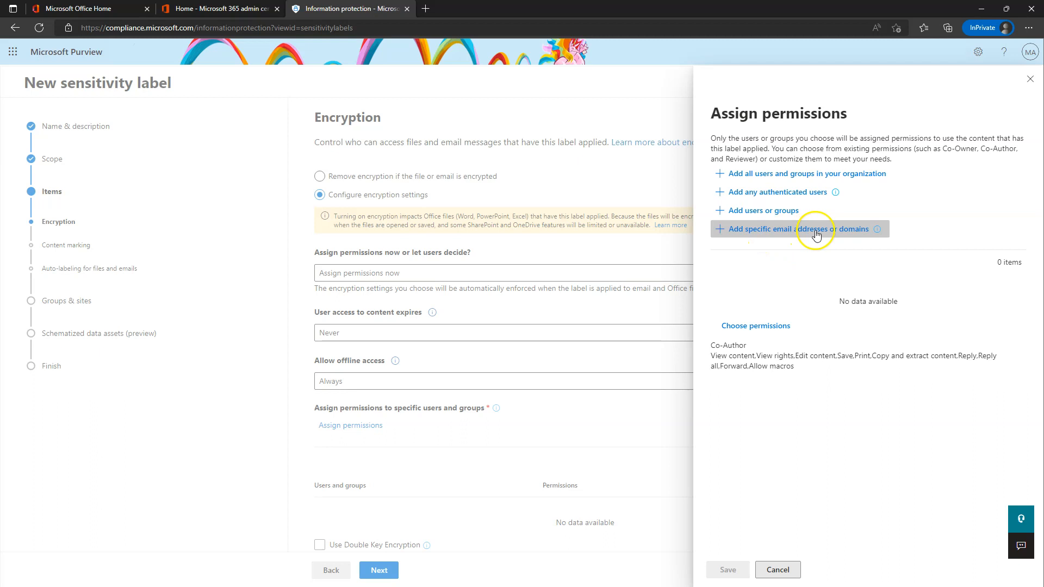
pyautogui.moveTo(877, 232)
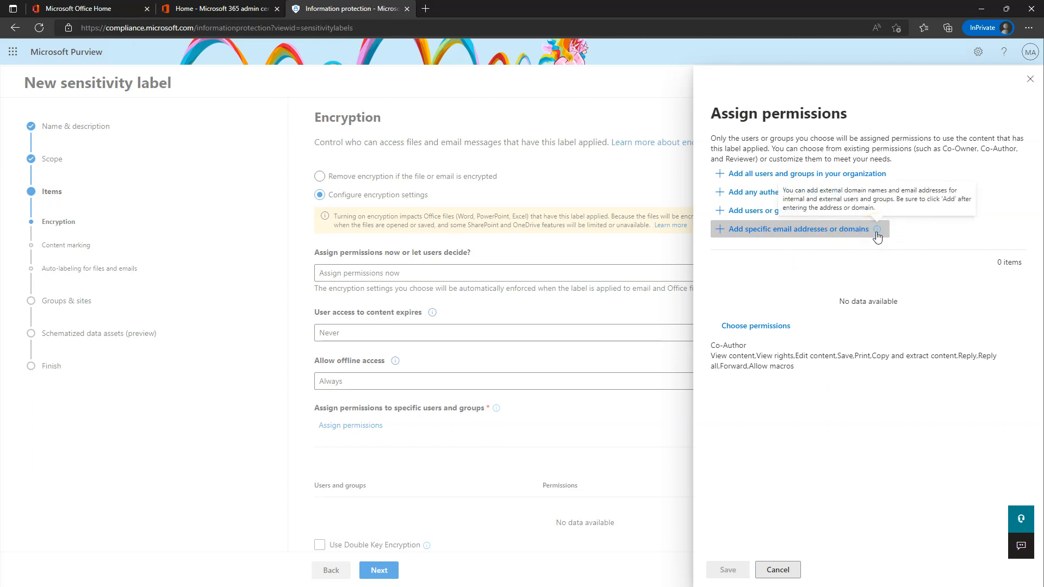
pyautogui.click(854, 234)
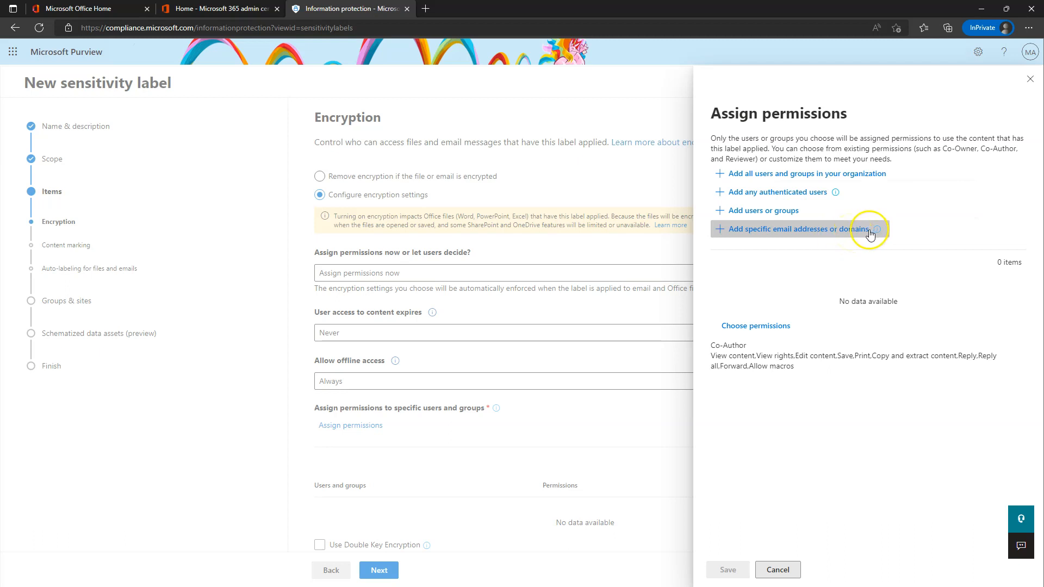
pyautogui.moveTo(878, 233)
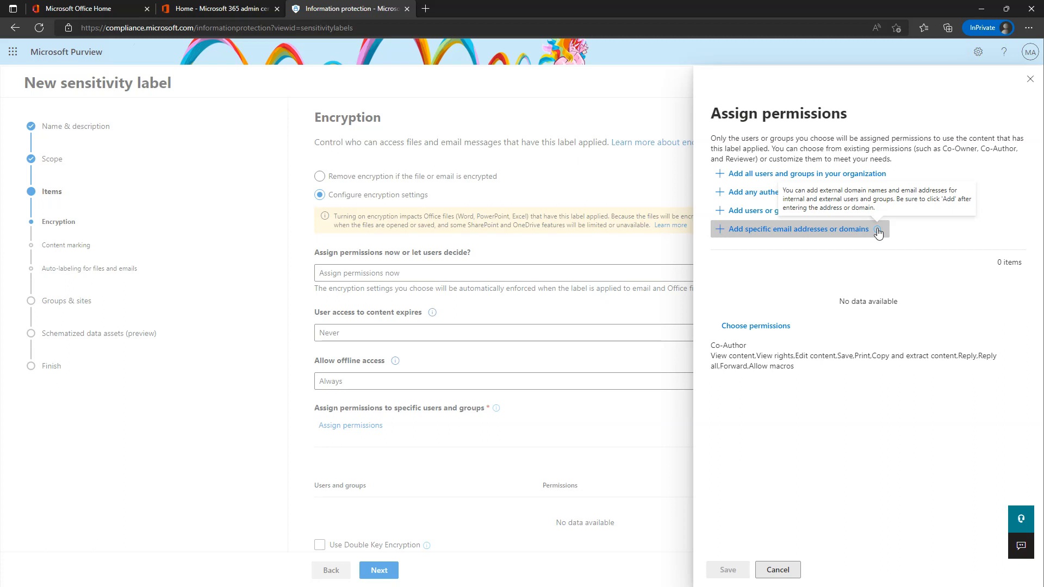
# Add the first user from the directory and bring up their Co-Author permission choices.
pyautogui.click(776, 213)
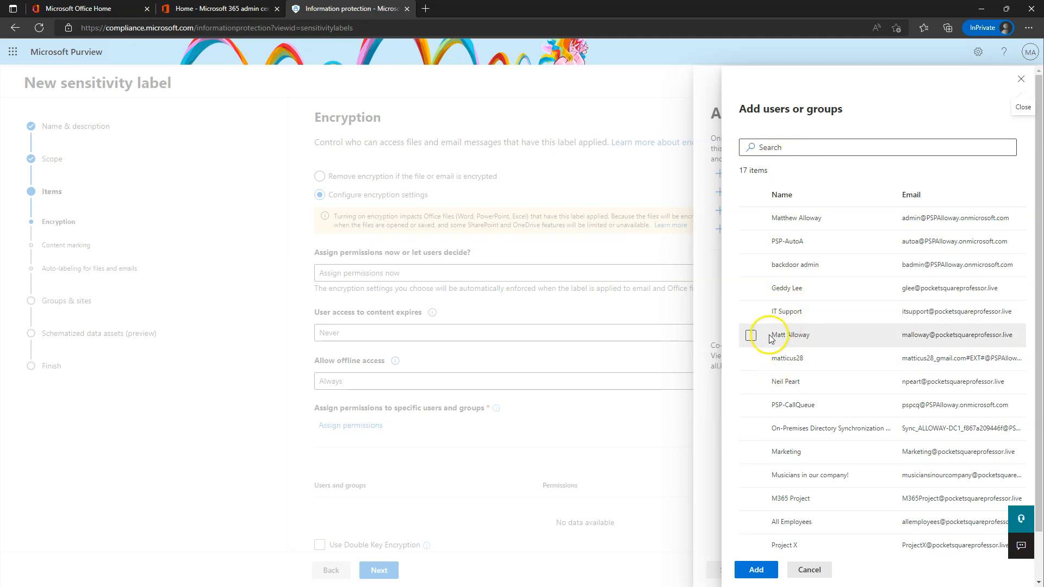
pyautogui.click(751, 335)
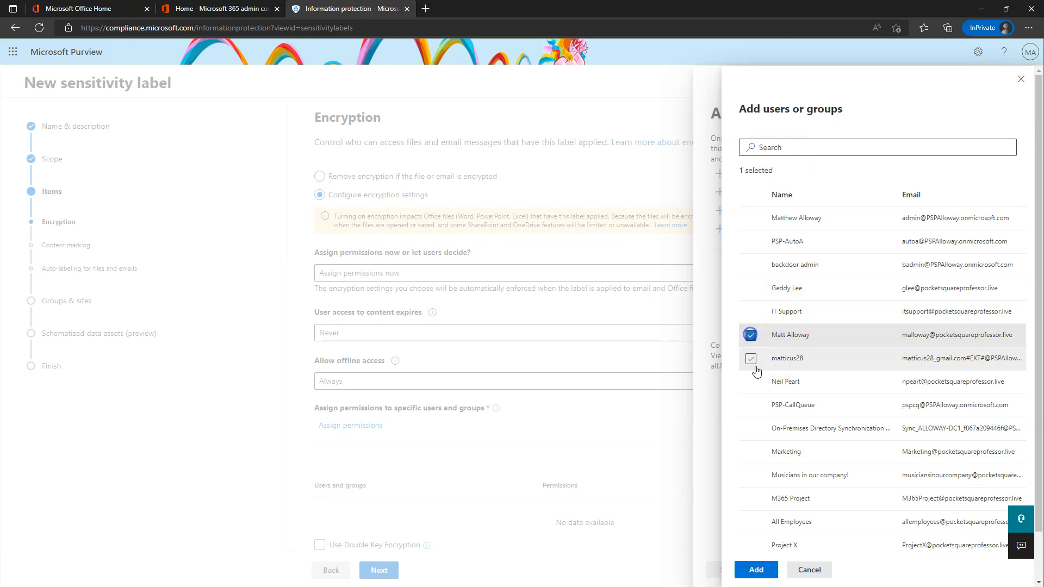
pyautogui.click(755, 569)
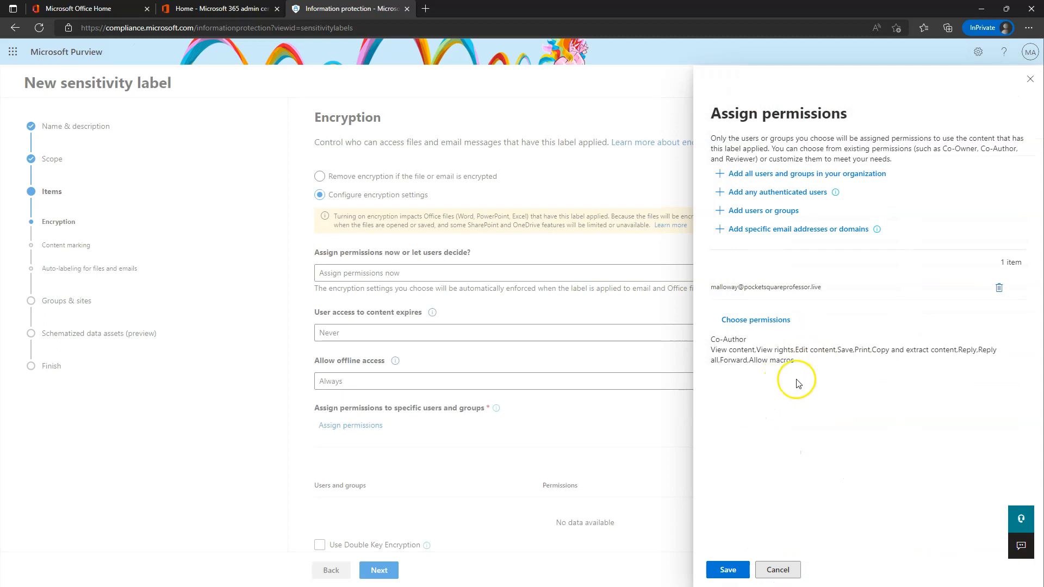
pyautogui.moveTo(710, 339); pyautogui.dragTo(751, 341)
pyautogui.click(767, 324)
pyautogui.click(922, 412)
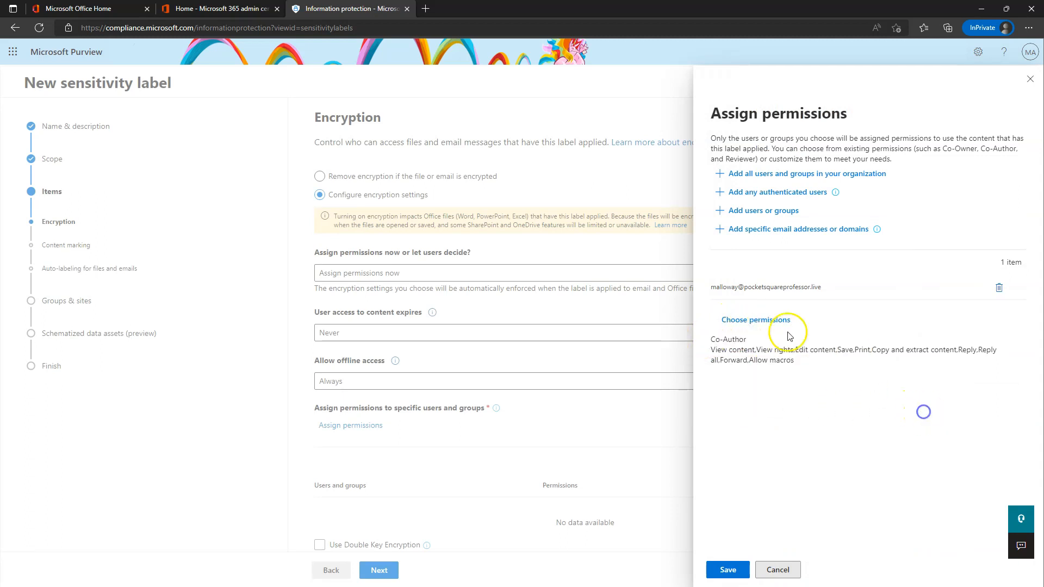
pyautogui.click(751, 323)
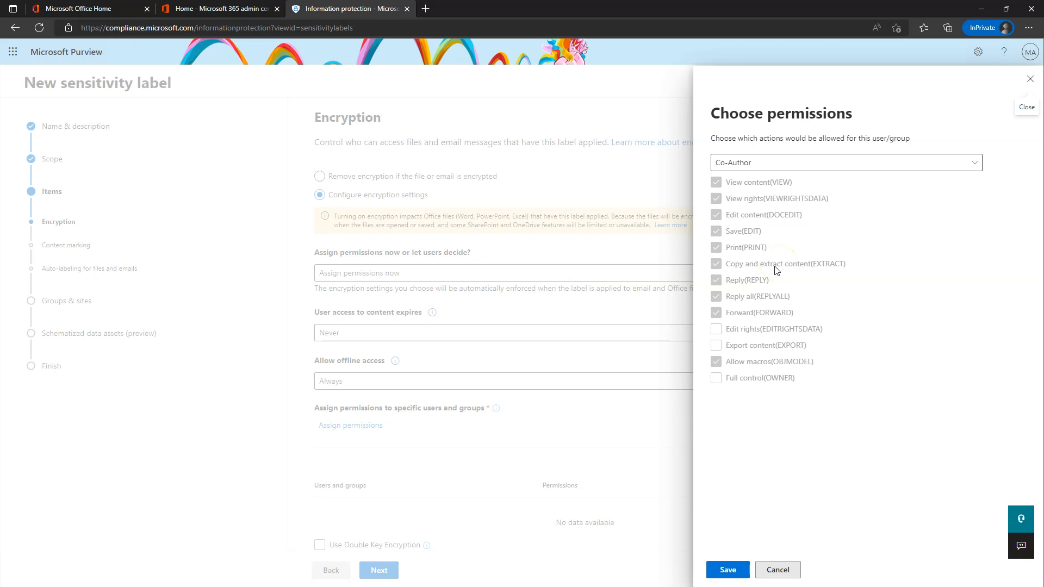
# Change the first user's permissions from Co-Author to Co-Owner and save the assignment.
pyautogui.click(792, 162)
pyautogui.click(751, 180)
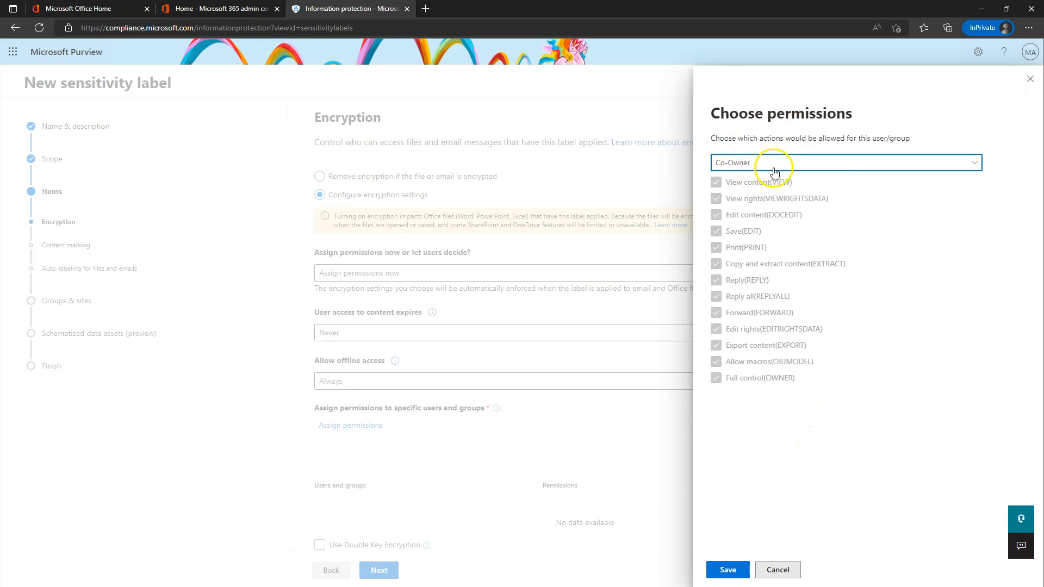
pyautogui.click(774, 172)
pyautogui.click(744, 180)
pyautogui.click(782, 472)
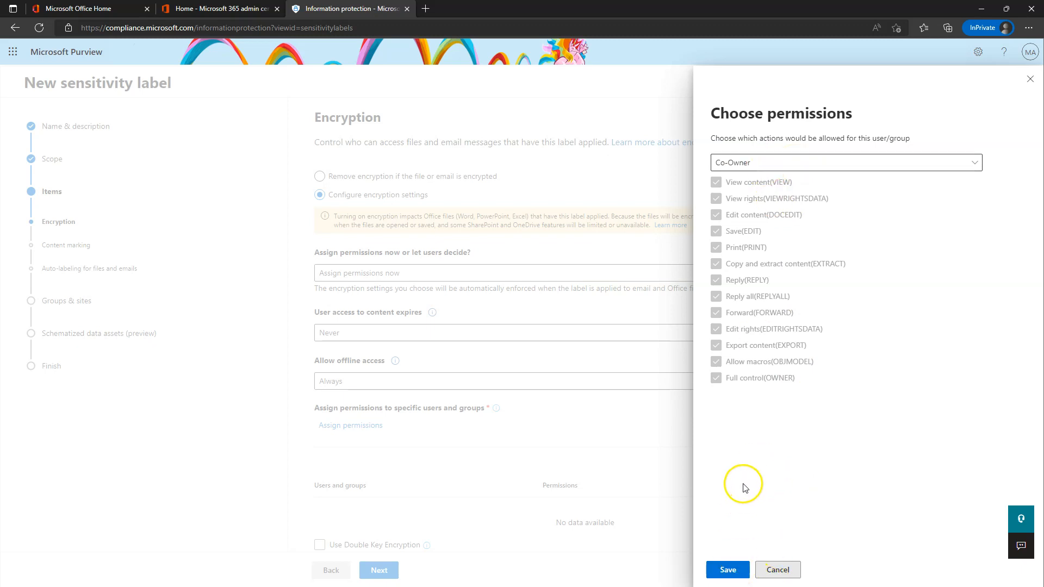
pyautogui.click(726, 566)
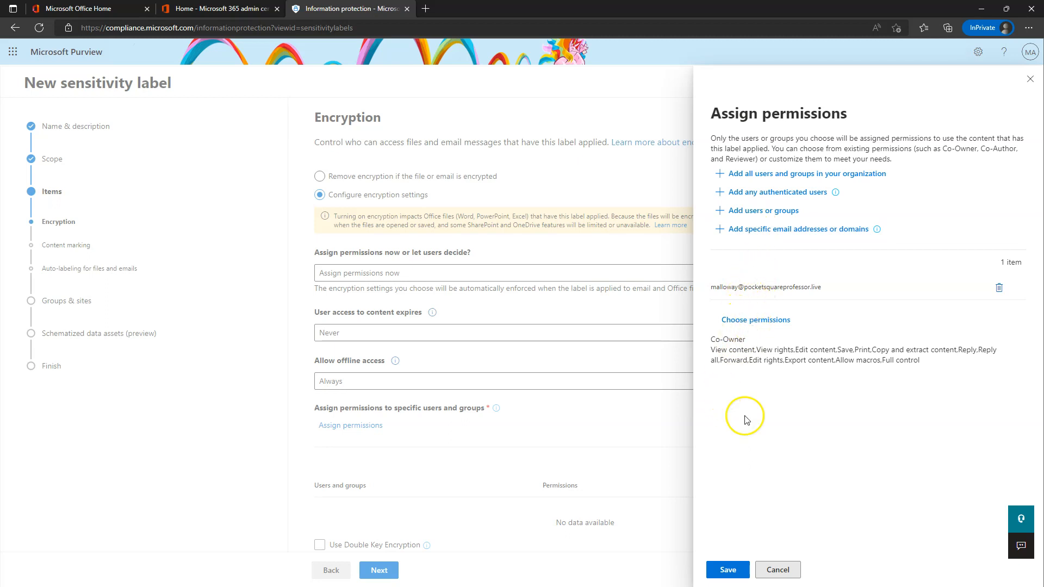
pyautogui.click(732, 574)
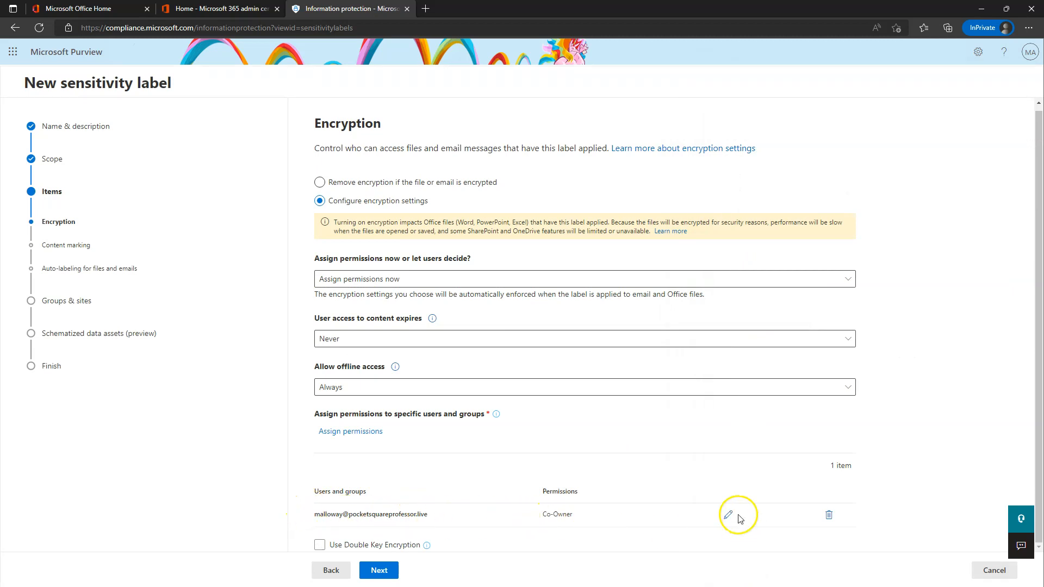
# Add a second user from the directory with Viewer permissions and save the assignment.
pyautogui.click(353, 431)
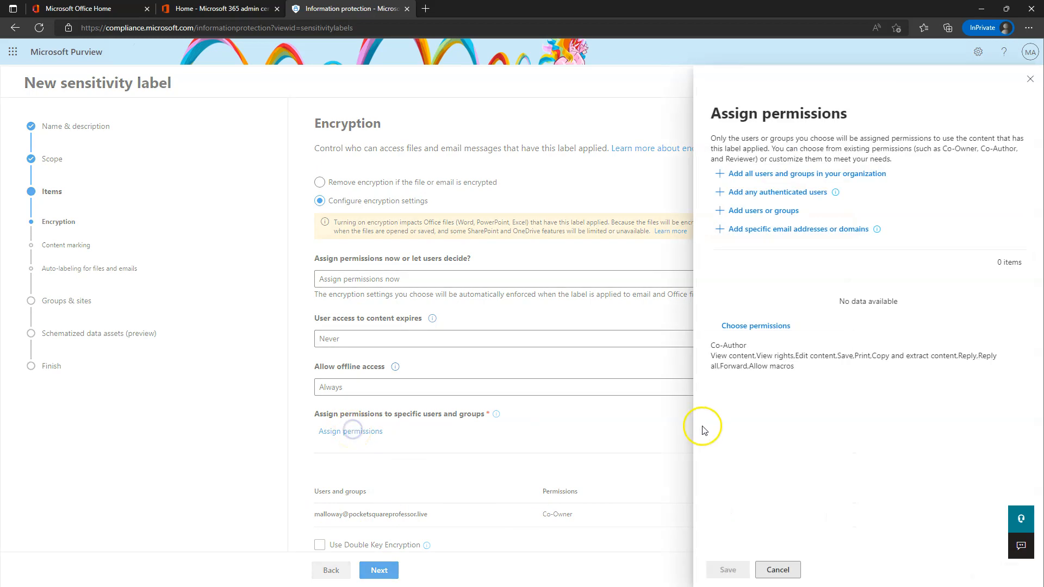
pyautogui.click(782, 217)
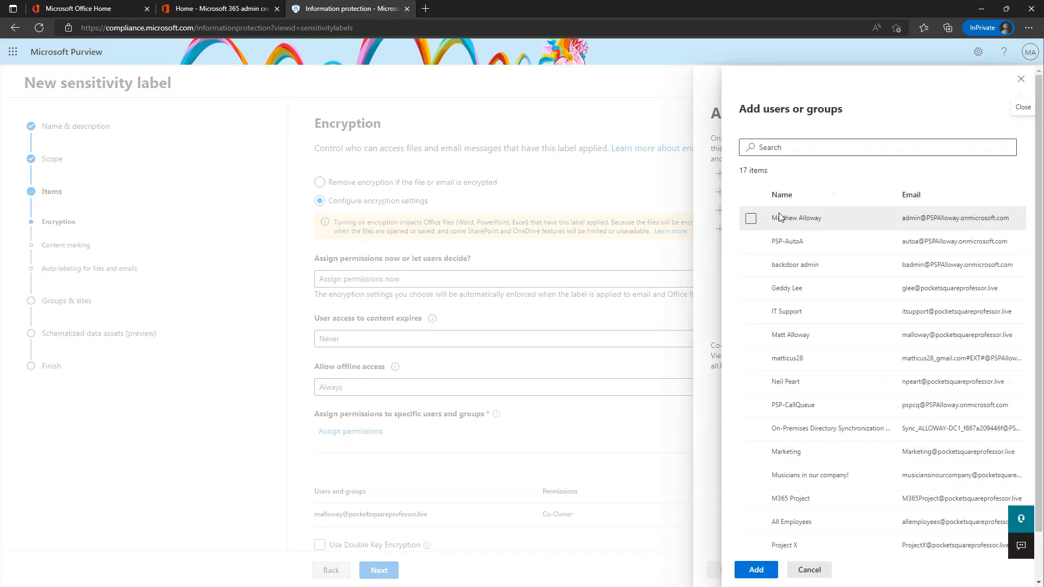
pyautogui.click(751, 289)
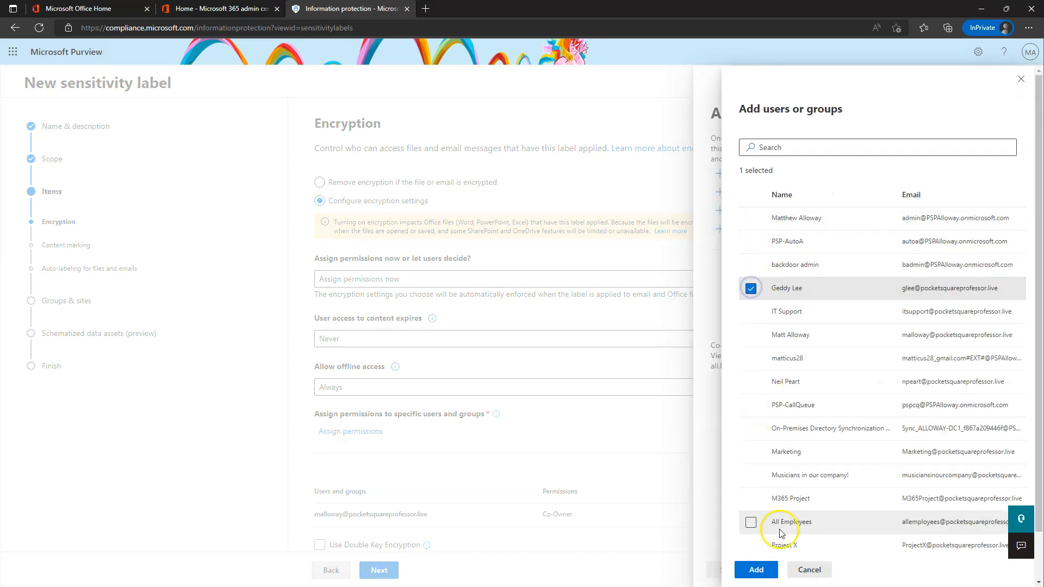
pyautogui.click(756, 570)
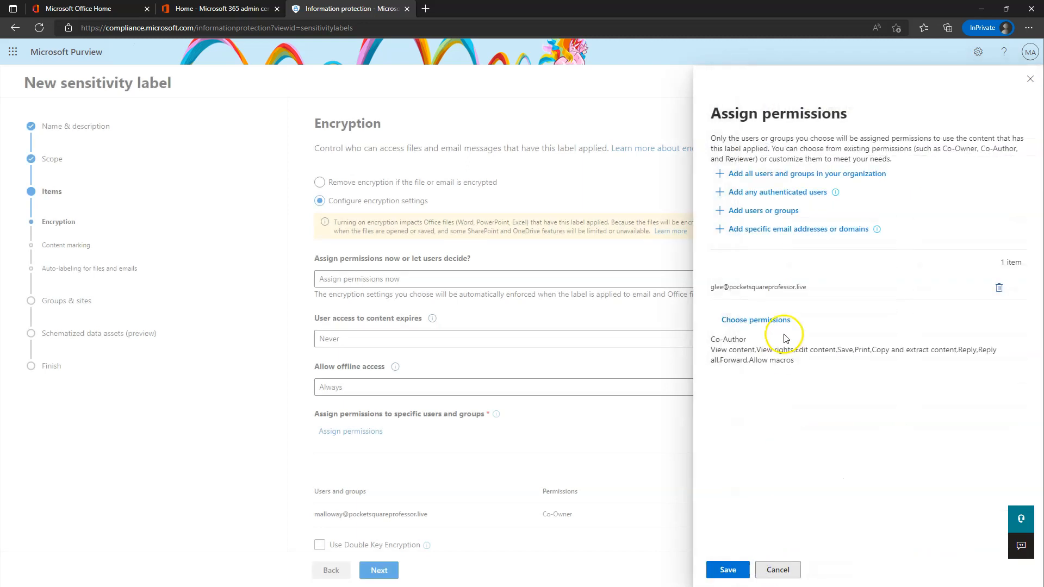
pyautogui.click(755, 319)
pyautogui.click(769, 163)
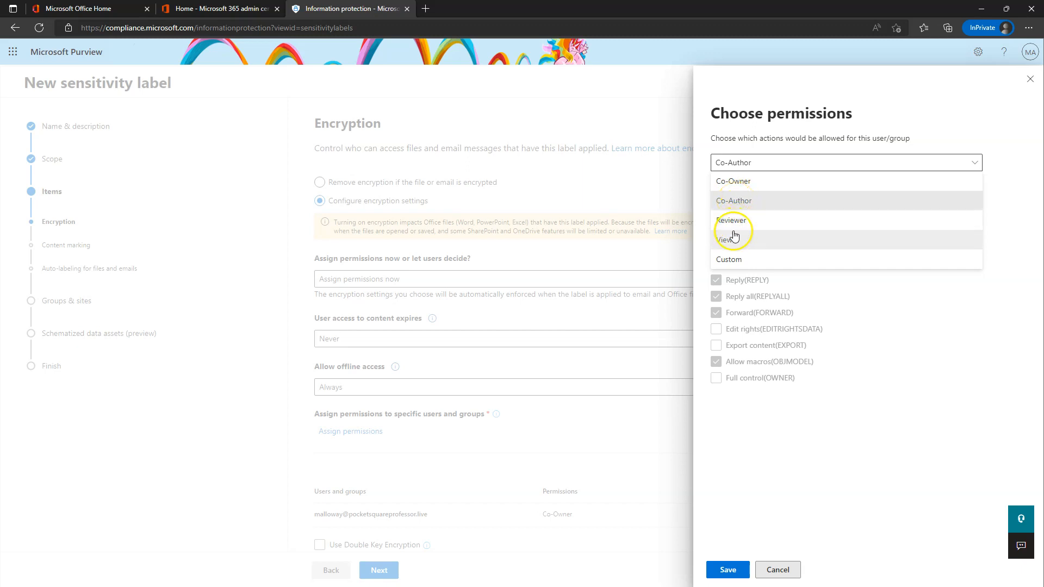
pyautogui.click(730, 246)
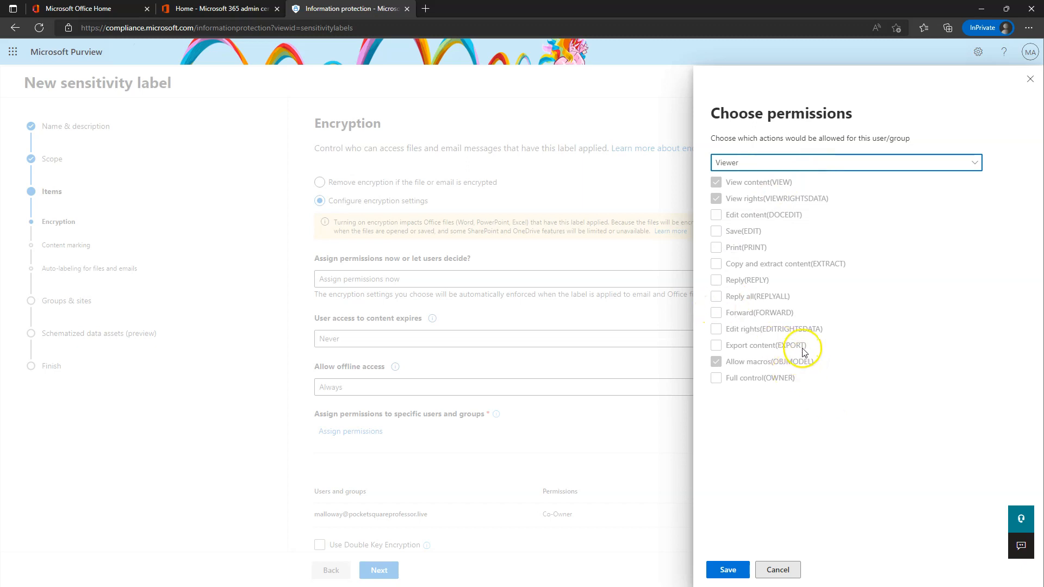
pyautogui.click(728, 570)
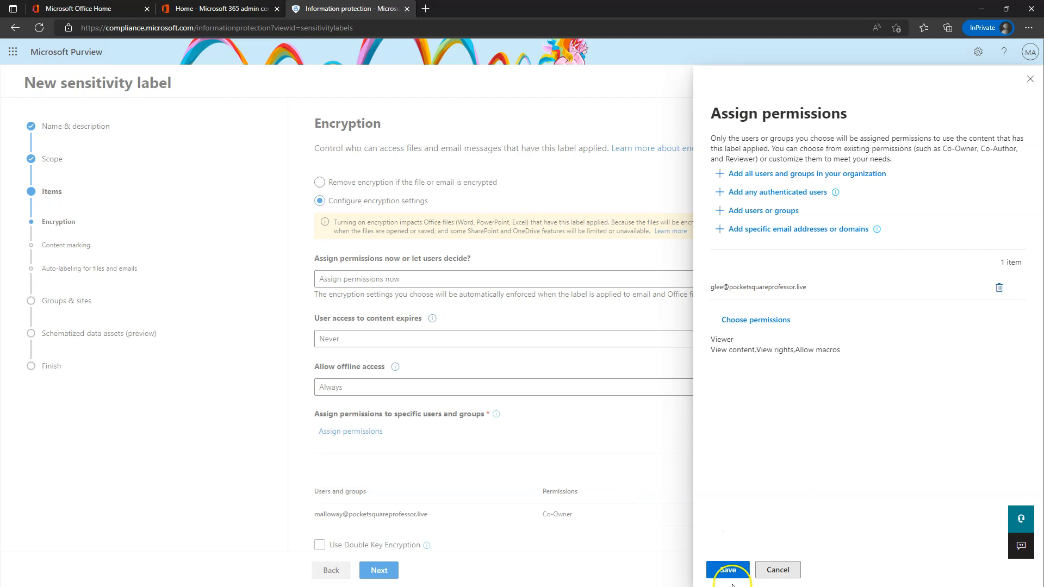
pyautogui.click(728, 570)
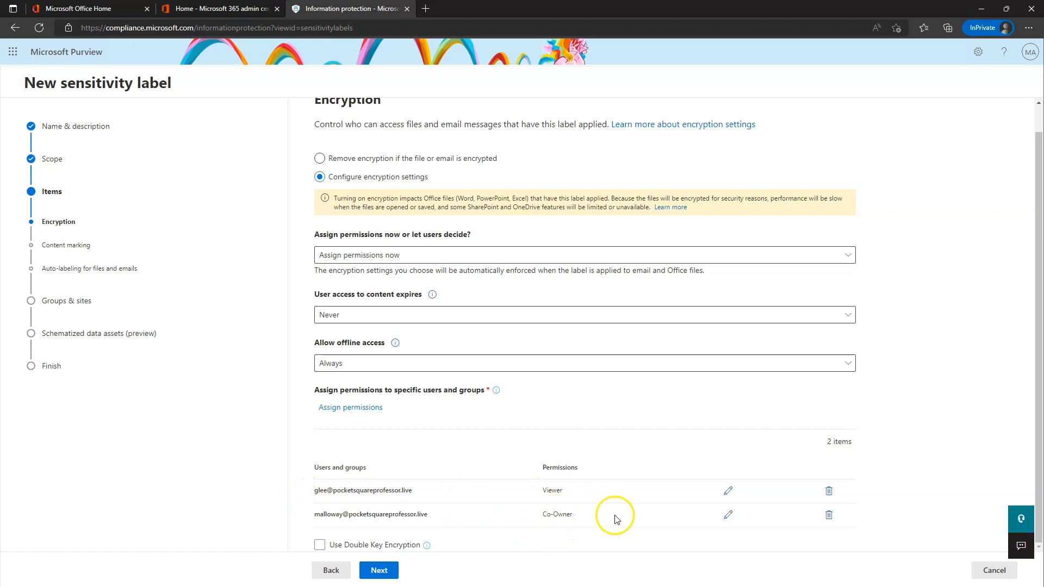
# Add all users and groups in the organization as a third entry with Viewer rights.
pyautogui.click(346, 409)
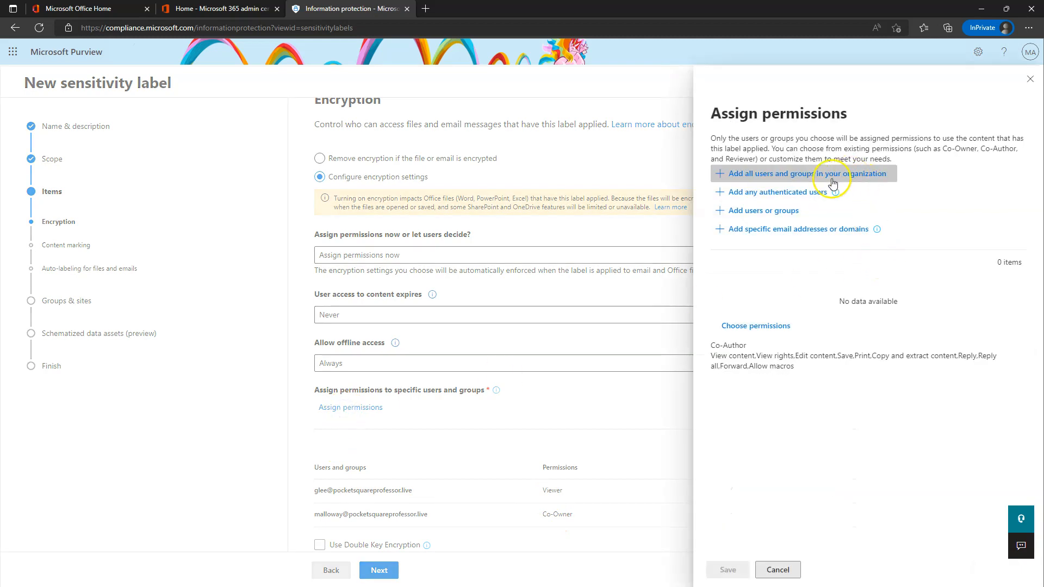
pyautogui.click(802, 179)
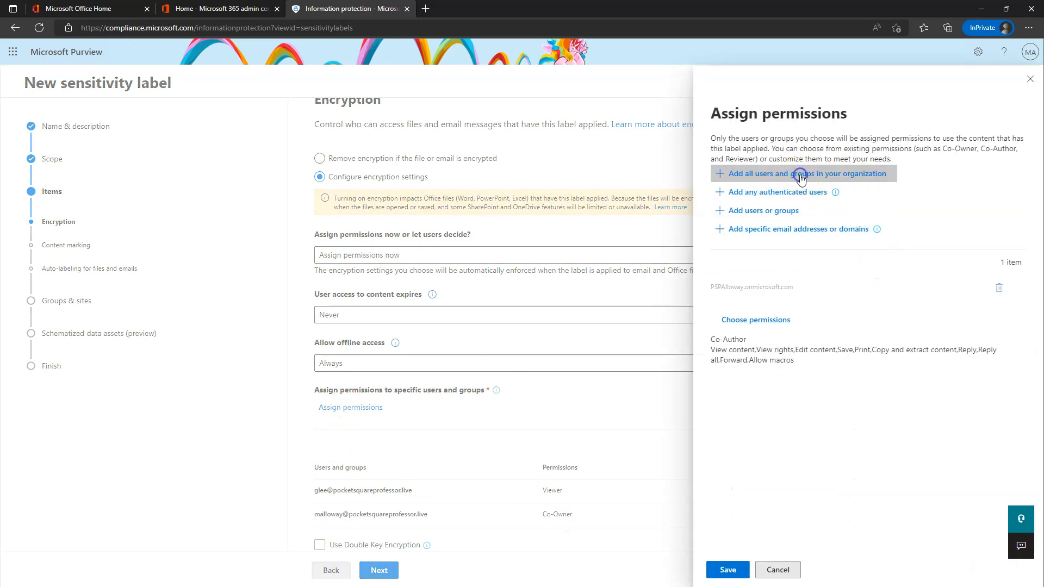
pyautogui.click(763, 321)
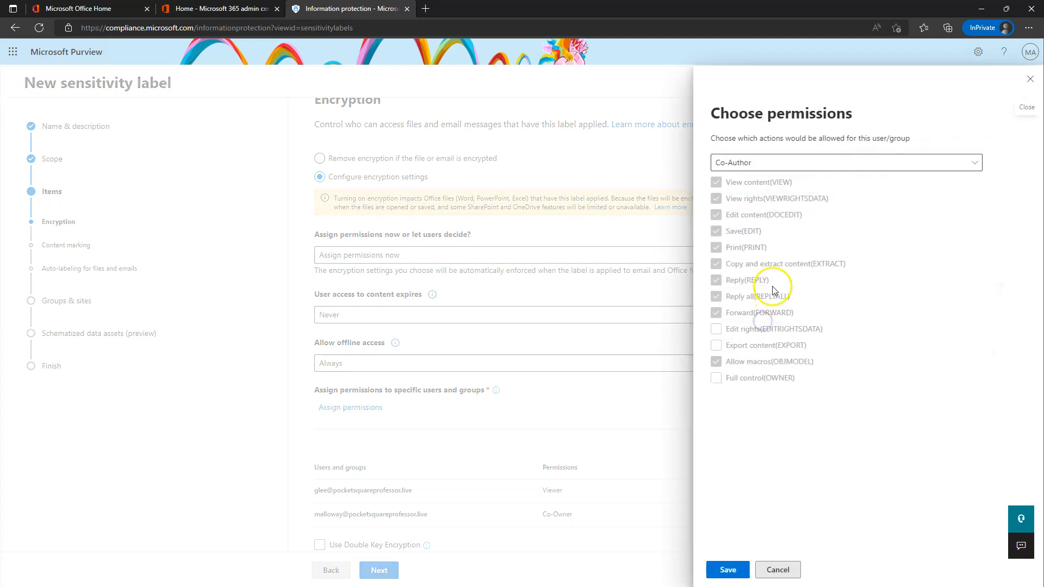
pyautogui.click(757, 163)
pyautogui.click(737, 248)
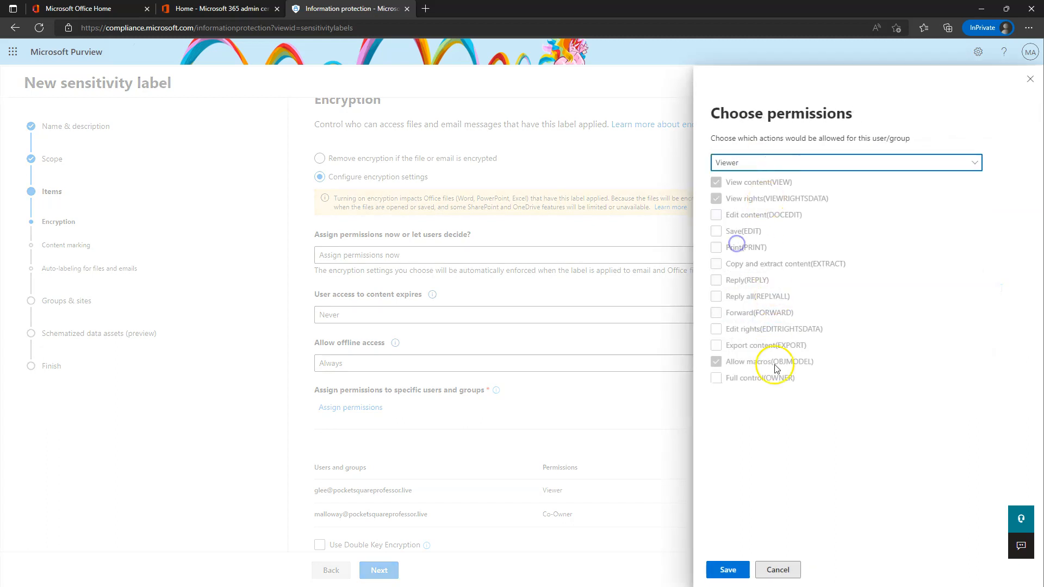
pyautogui.click(728, 569)
pyautogui.click(728, 570)
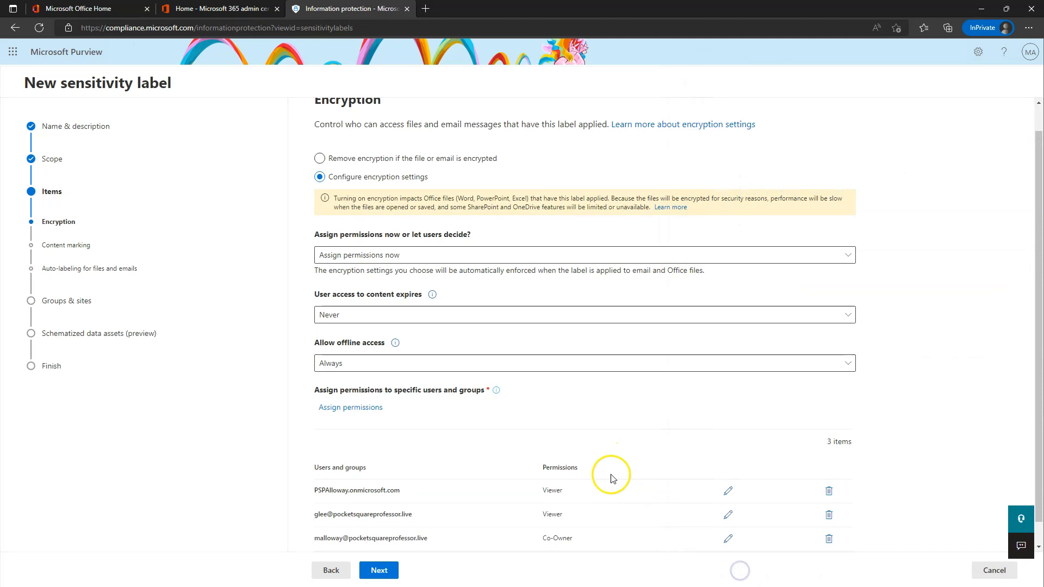
pyautogui.scroll(-1, 598, 473)
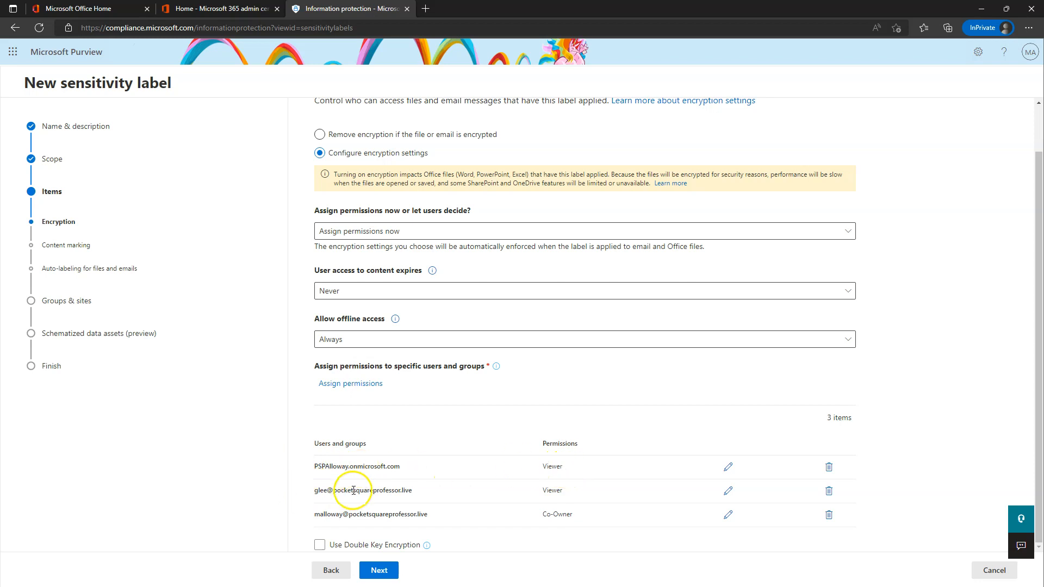
# Edit the second user's entry to Reviewer permissions and save the change.
pyautogui.click(732, 492)
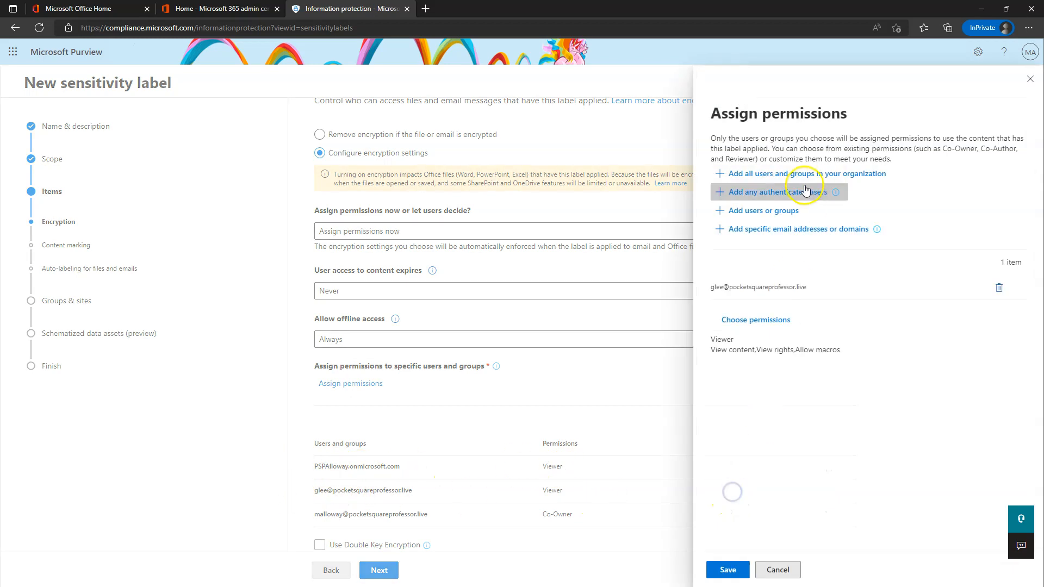
pyautogui.click(746, 320)
pyautogui.click(746, 164)
pyautogui.click(740, 219)
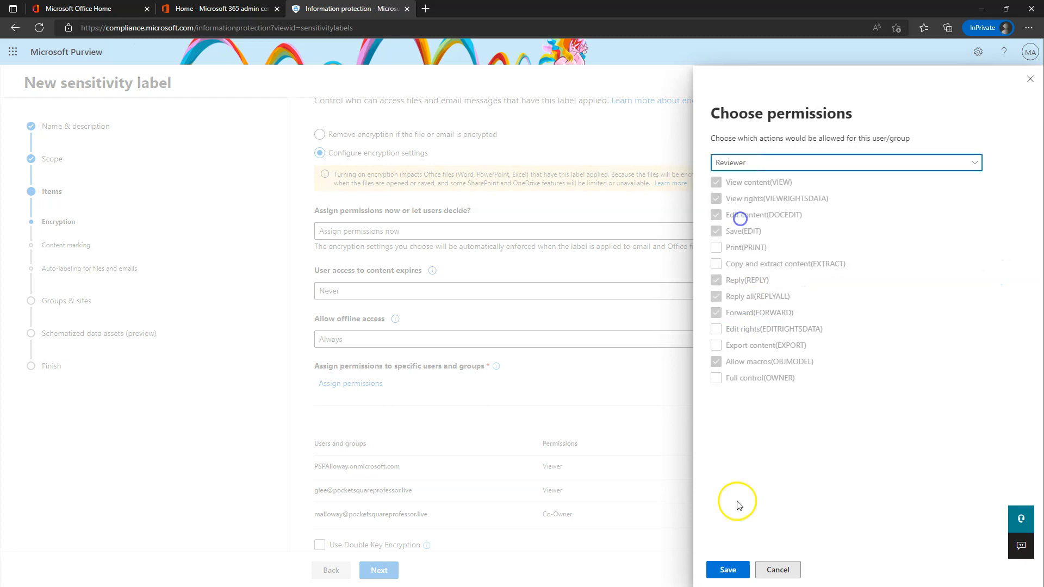
pyautogui.click(729, 570)
pyautogui.click(730, 572)
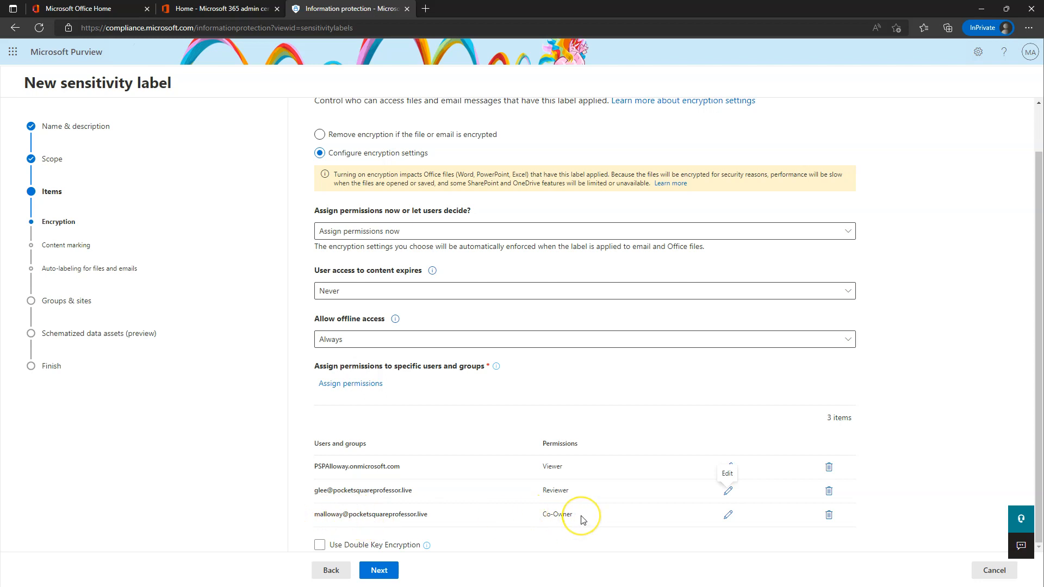
# Check the listed entries: the first user as Co-Owner and the organization as Viewer.
pyautogui.moveTo(576, 516); pyautogui.dragTo(542, 516)
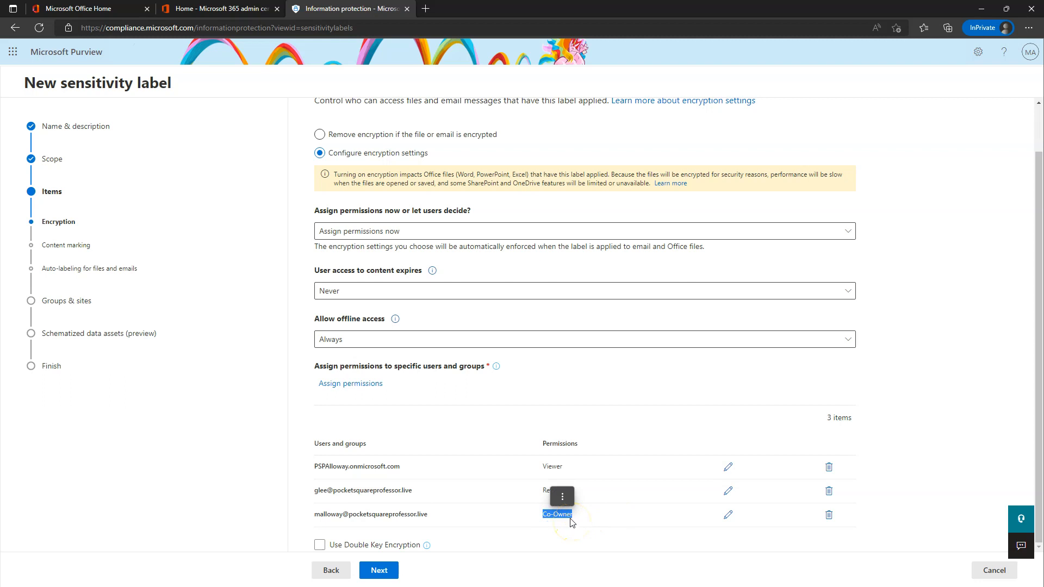
pyautogui.moveTo(311, 466); pyautogui.dragTo(427, 472)
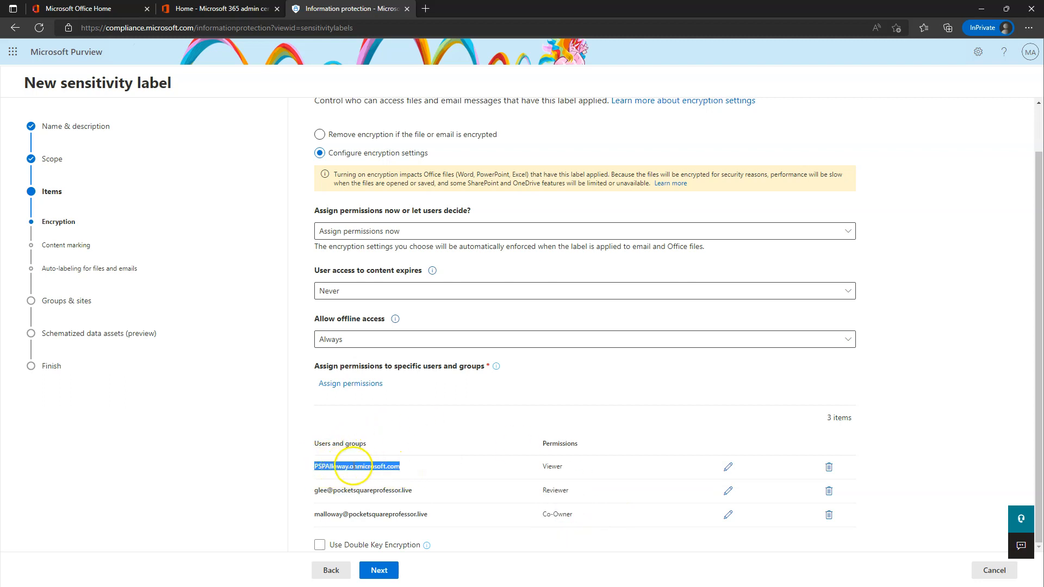
pyautogui.moveTo(564, 466); pyautogui.dragTo(523, 468)
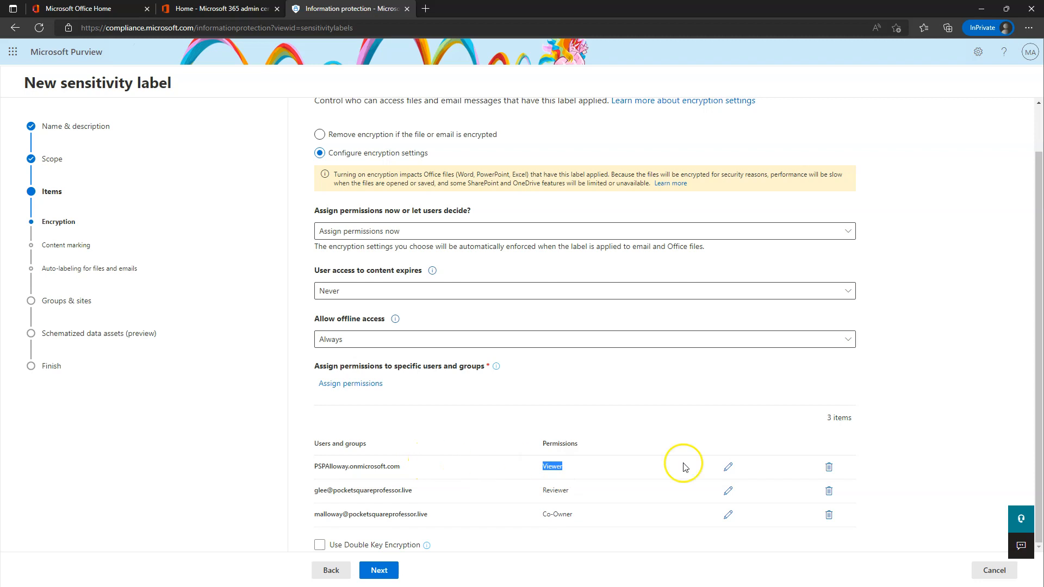
# Delete the organization-wide Viewer entry and tick Use Double Key Encryption.
pyautogui.click(829, 467)
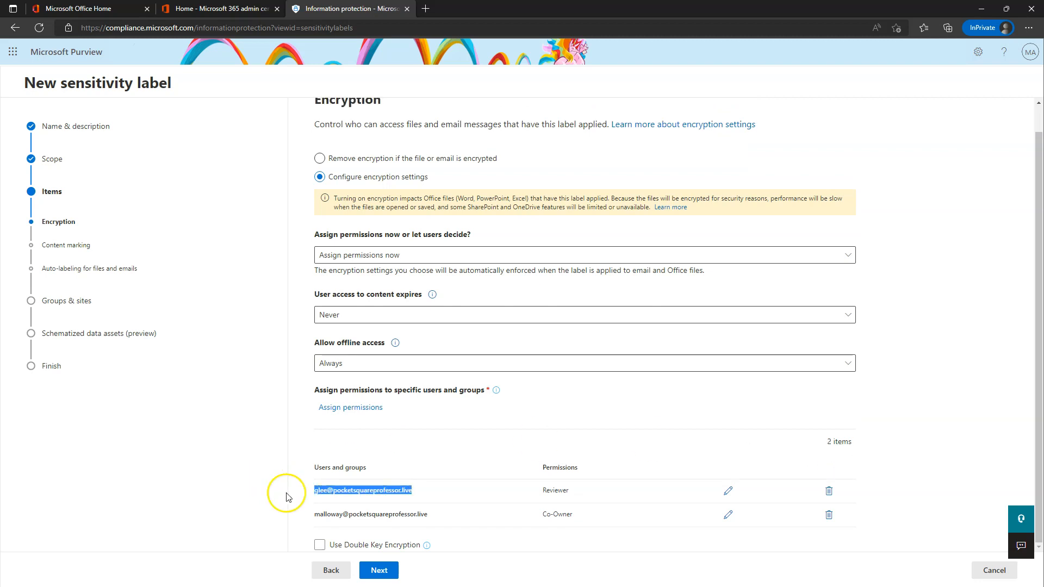
pyautogui.moveTo(591, 487); pyautogui.dragTo(514, 494)
pyautogui.click(559, 435)
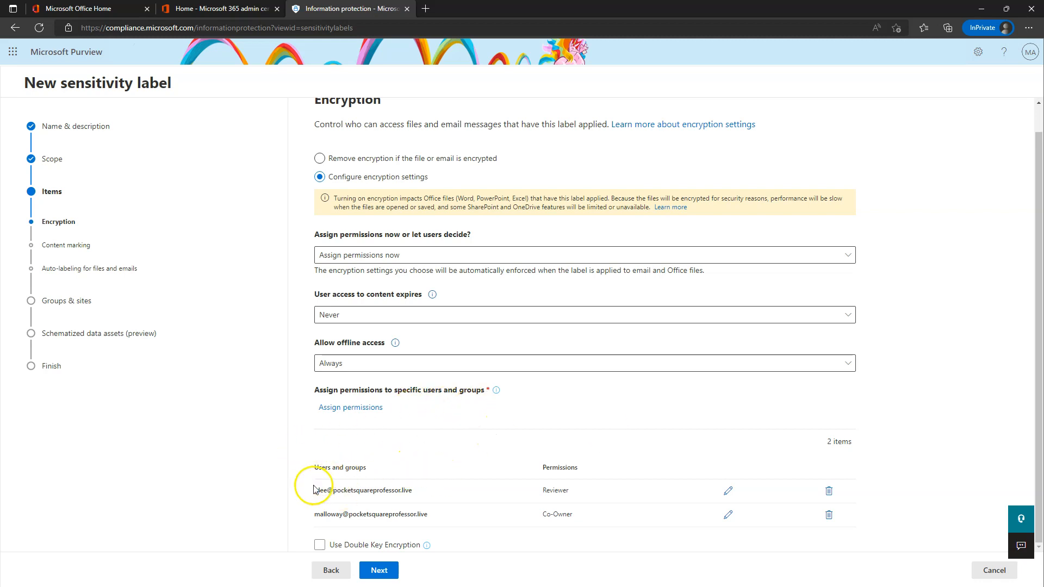
pyautogui.click(359, 546)
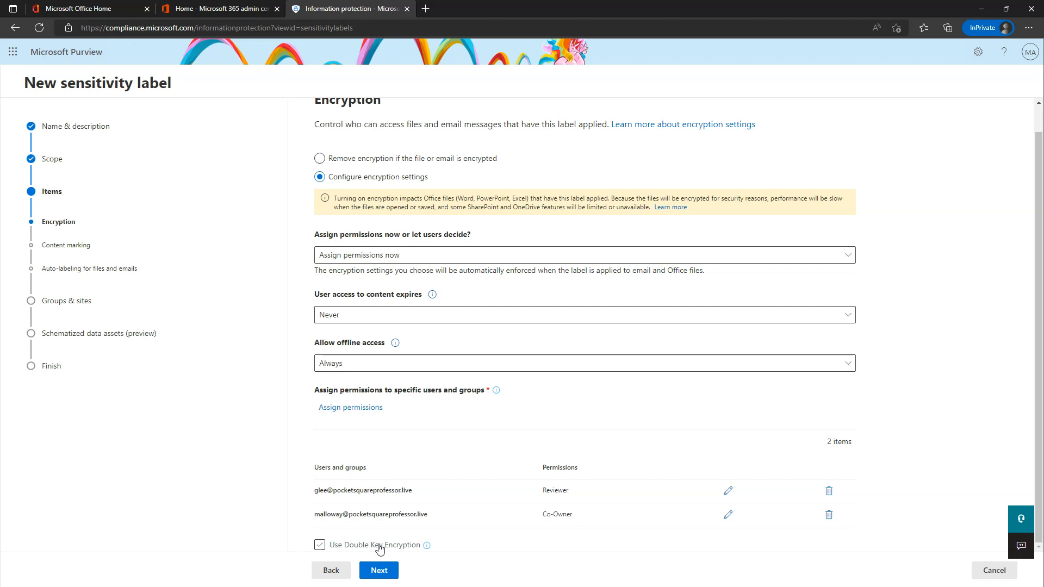
# Review the Encryption page with Reviewer and Co-Owner permissions, then continue to Content marking.
pyautogui.scroll(1, 669, 380)
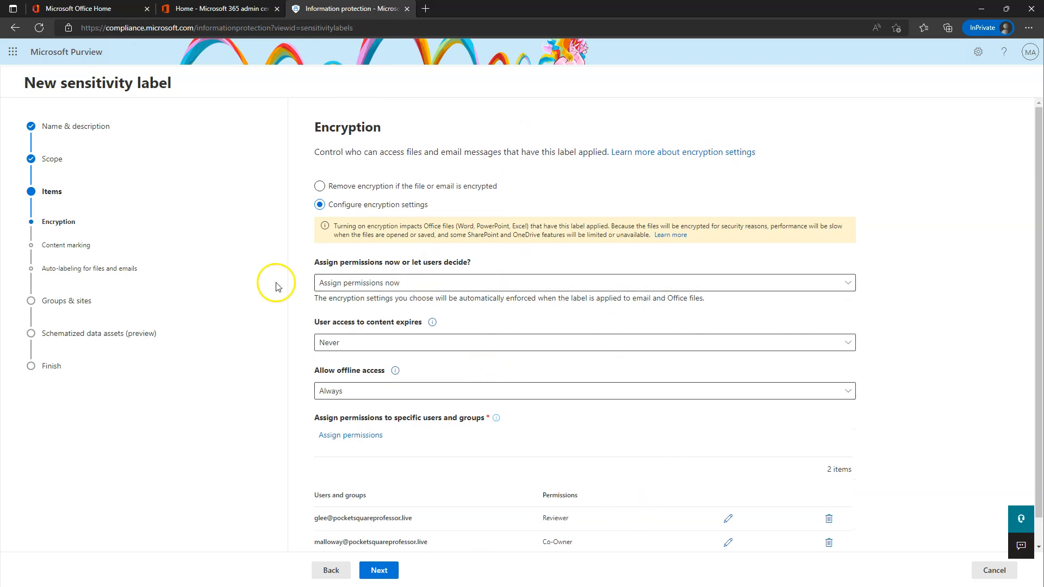
pyautogui.scroll(-1, 427, 328)
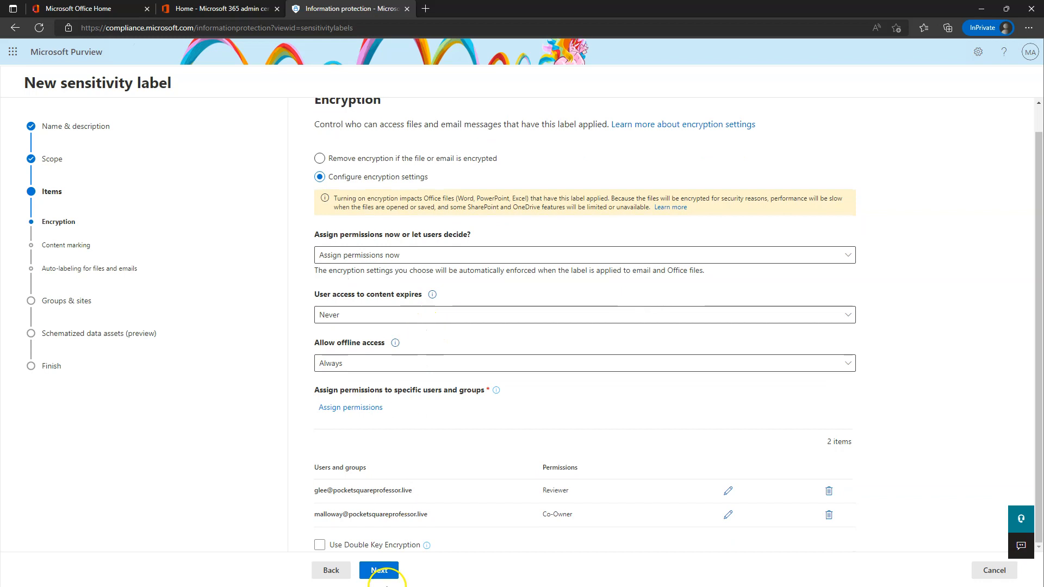
pyautogui.click(379, 571)
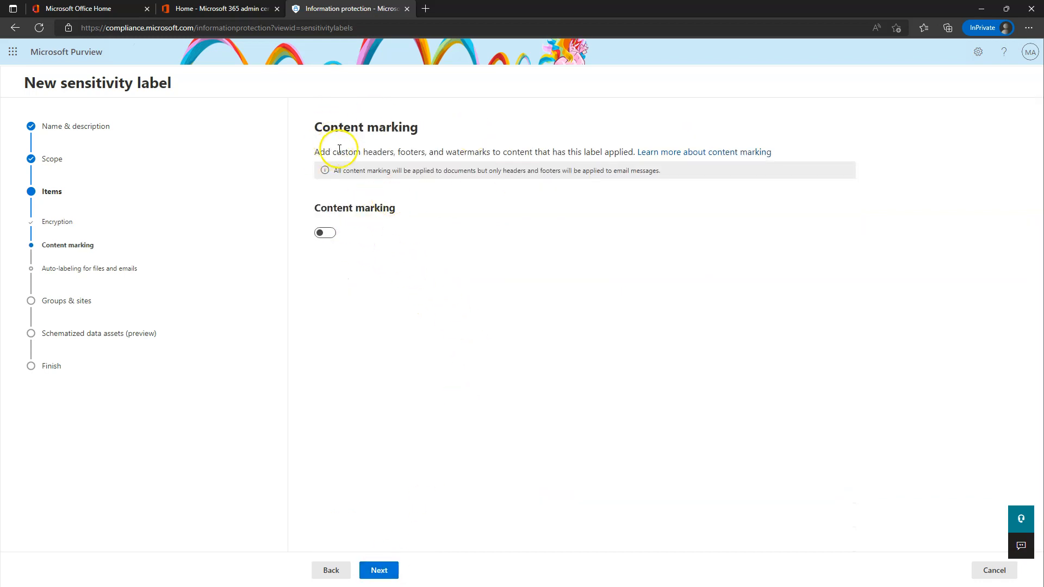
# Turn on content marking with a watermark reading 'Top-Secret! Eyes only'.
pyautogui.click(324, 233)
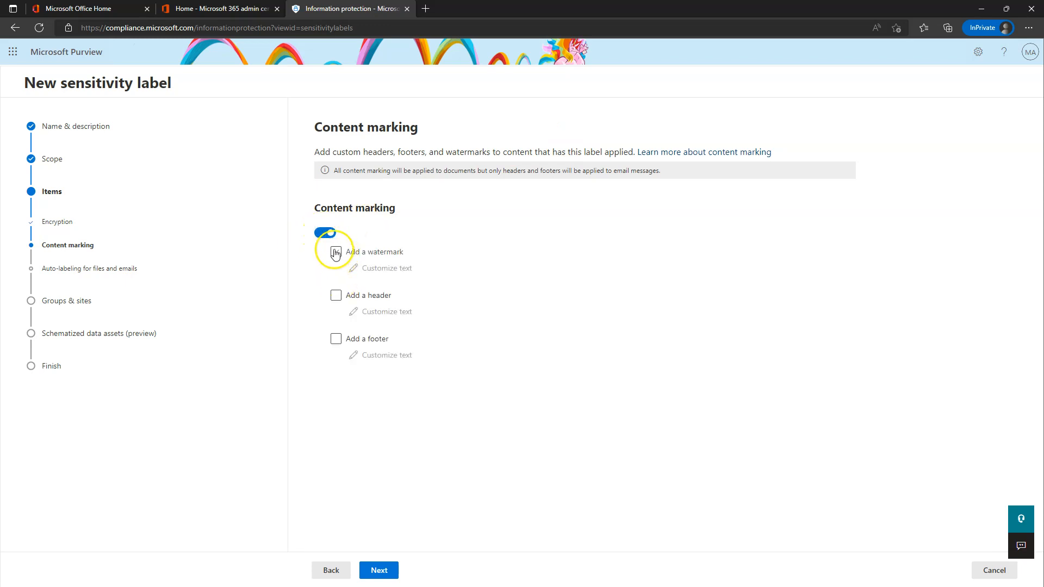
pyautogui.click(335, 252)
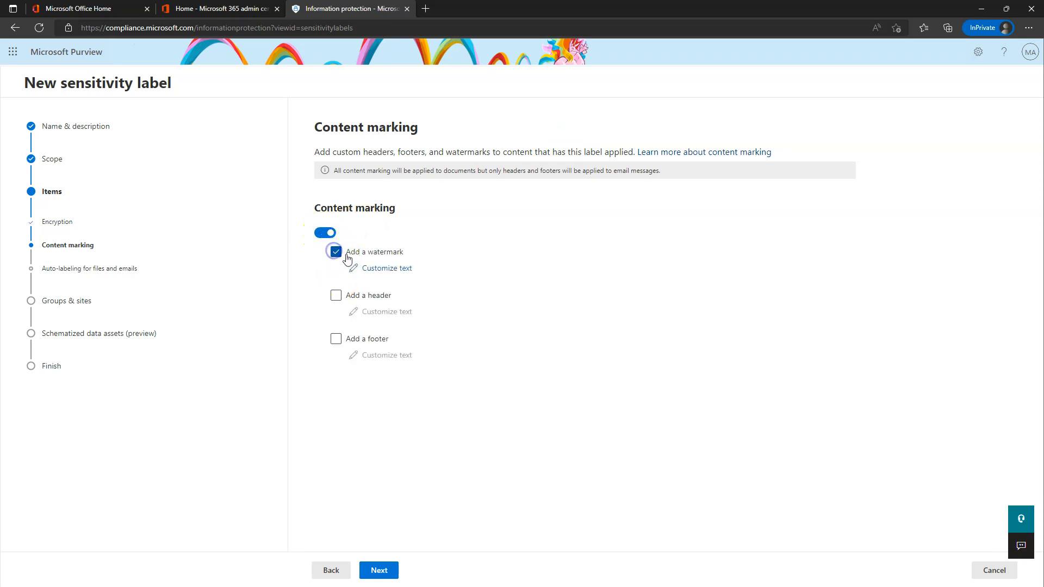
pyautogui.click(392, 270)
pyautogui.click(760, 179)
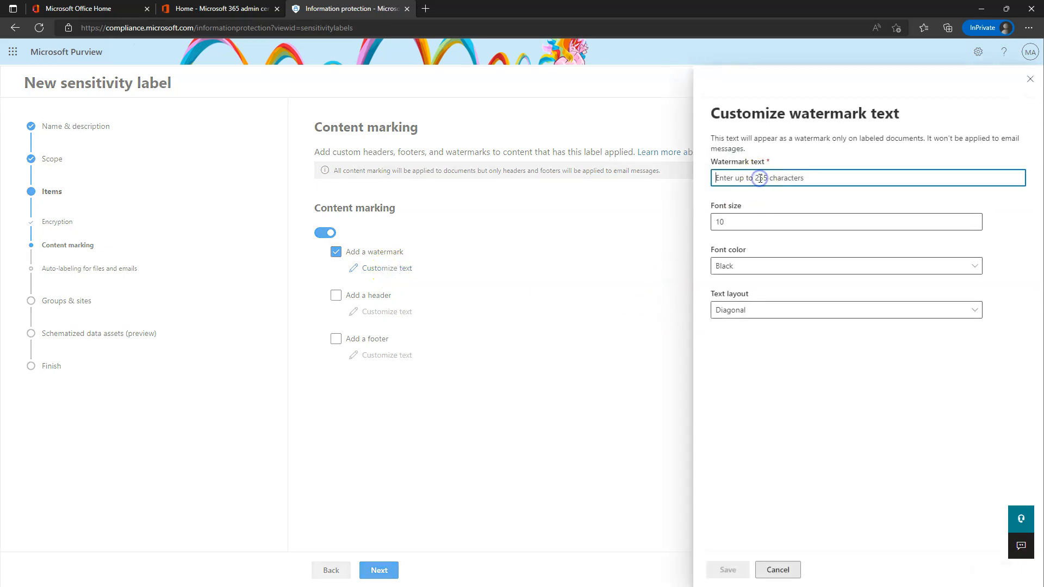
pyautogui.write('Top-S')
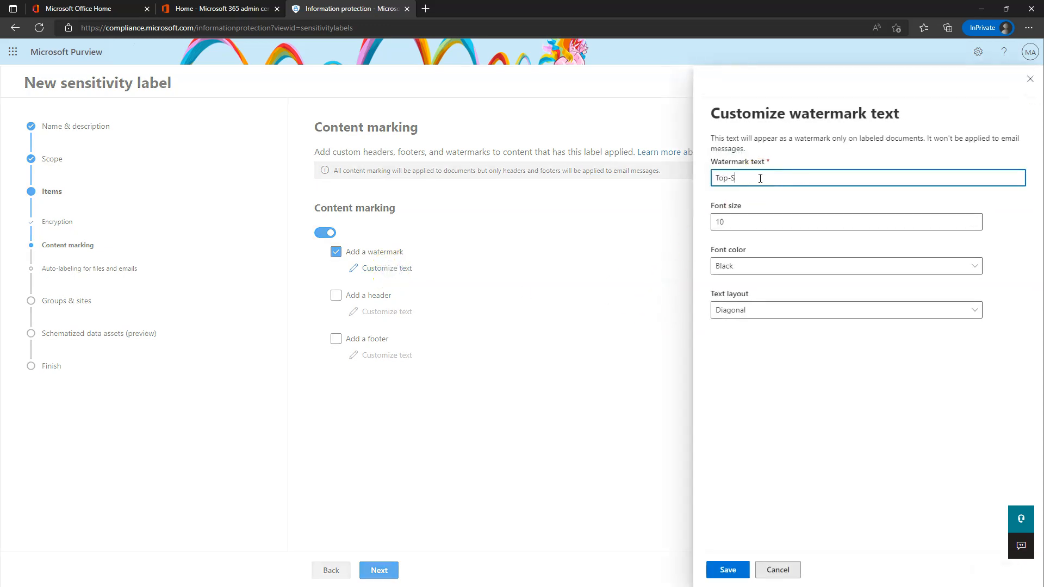
pyautogui.write('ecret! Eyes only!')
# Set the watermark to font size 30, red, diagonal layout, and save it.
pyautogui.click(746, 221)
pyautogui.hotkey('ctrl', 'a')
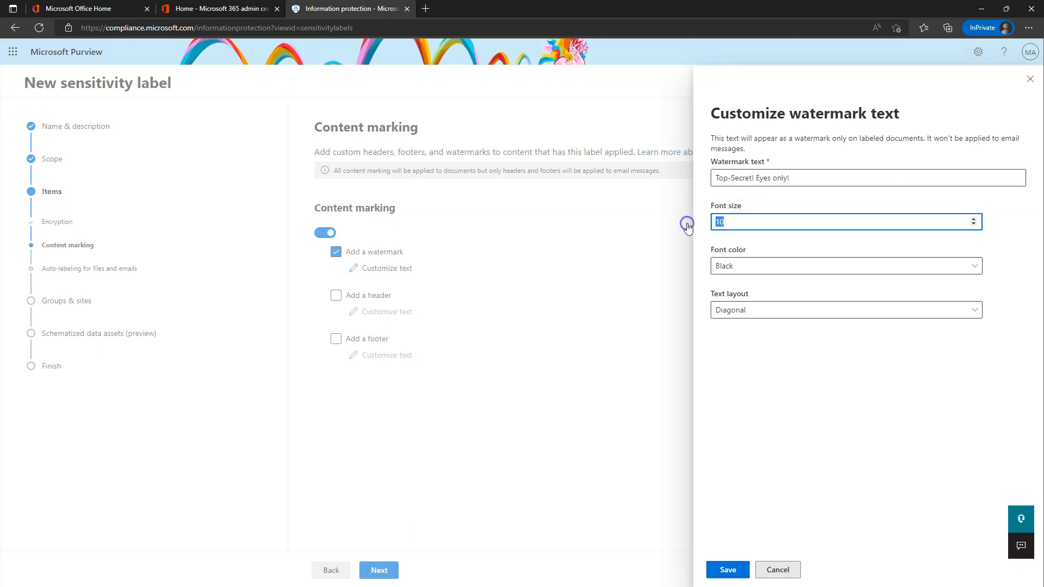
pyautogui.write('30')
pyautogui.click(745, 264)
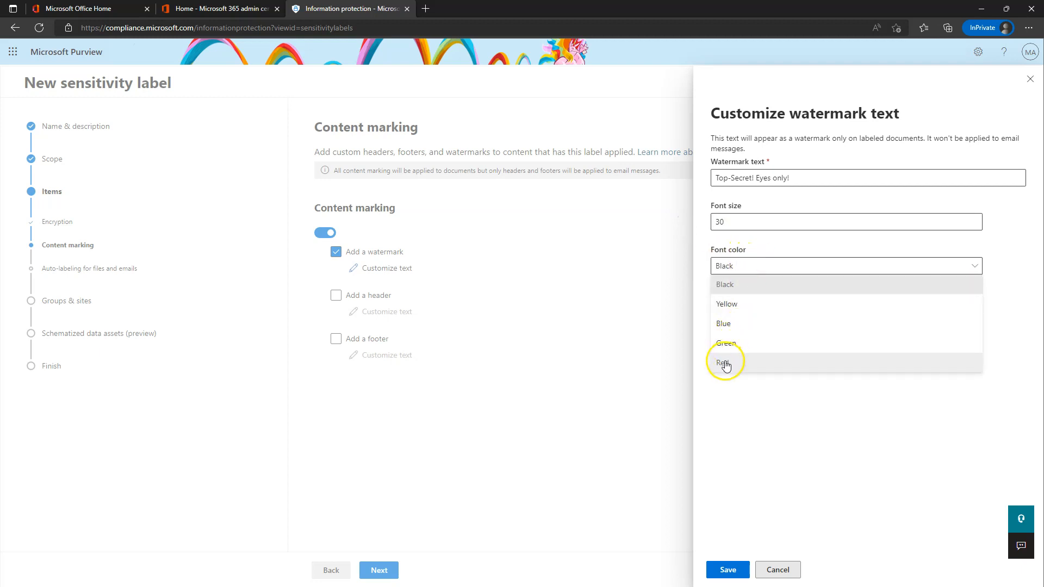
pyautogui.click(725, 364)
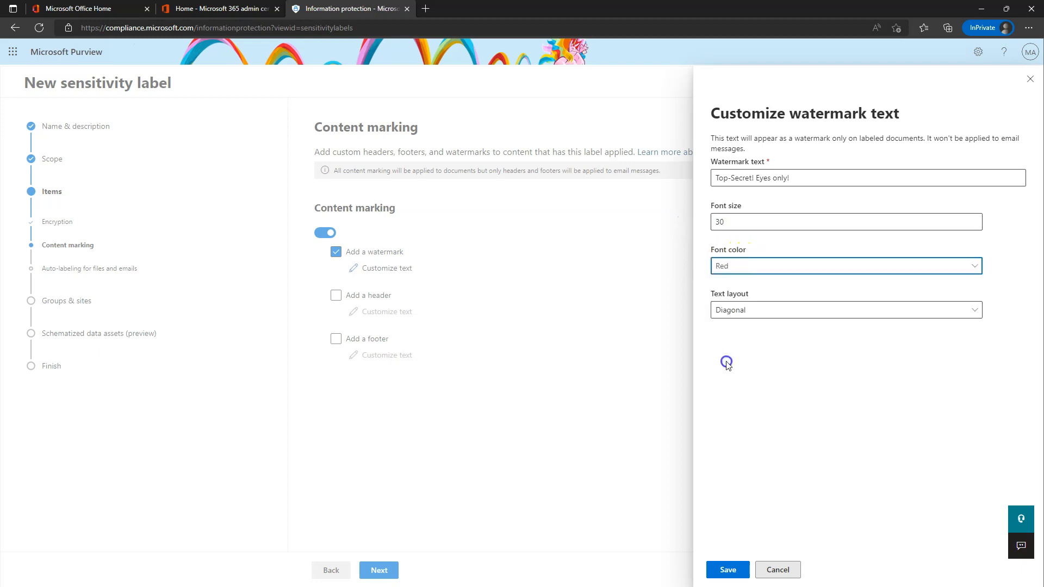
pyautogui.click(748, 315)
pyautogui.click(772, 296)
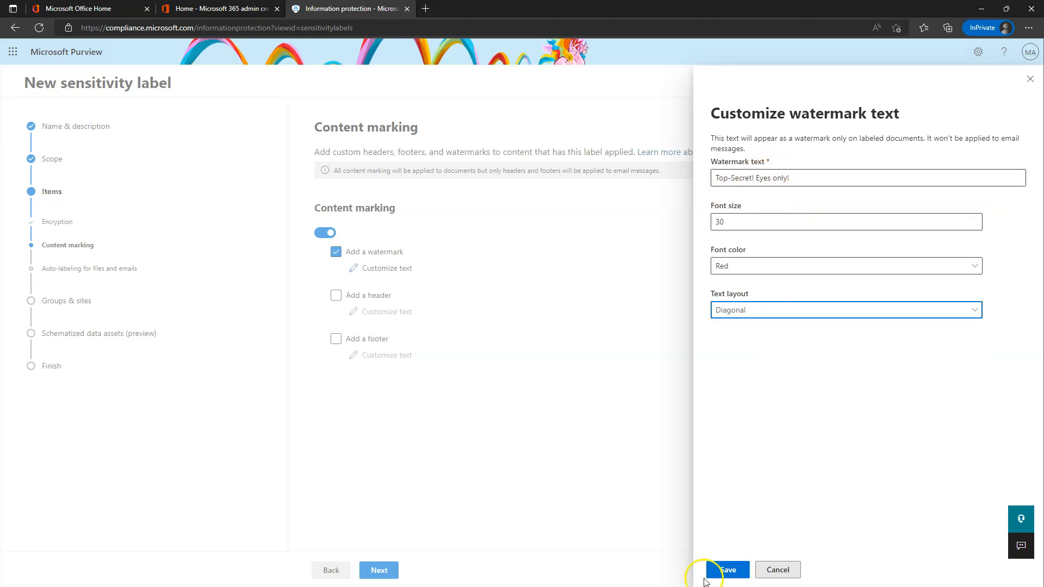
pyautogui.click(734, 574)
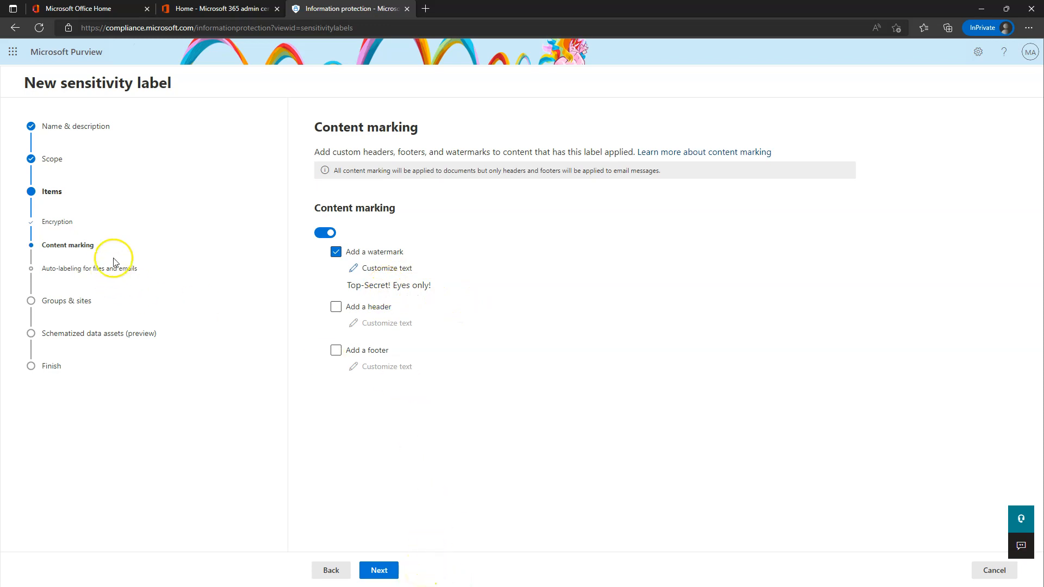
pyautogui.click(379, 571)
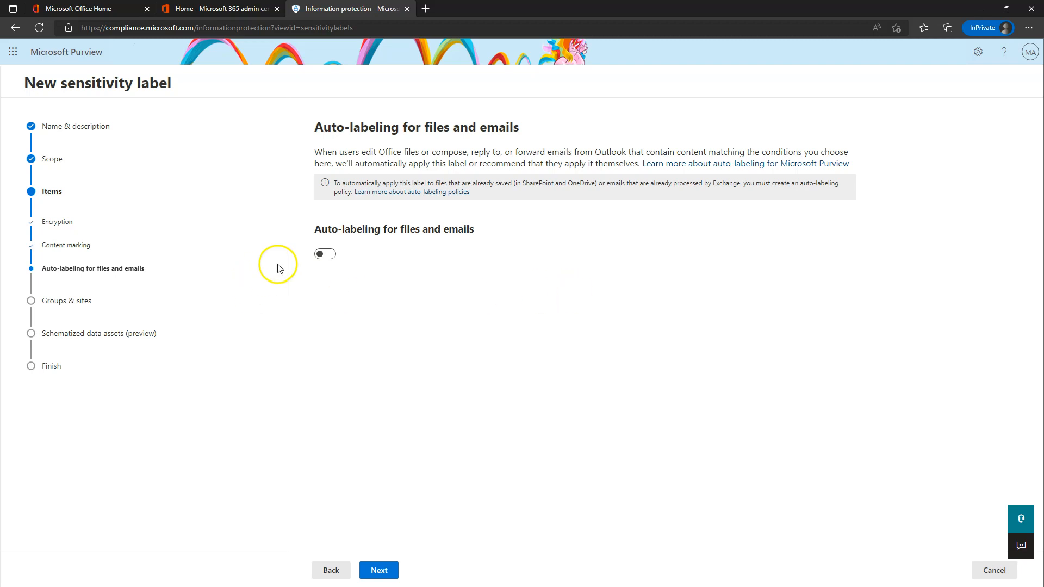
# Switch on the Auto-labeling for files and emails toggle for the label.
pyautogui.click(326, 255)
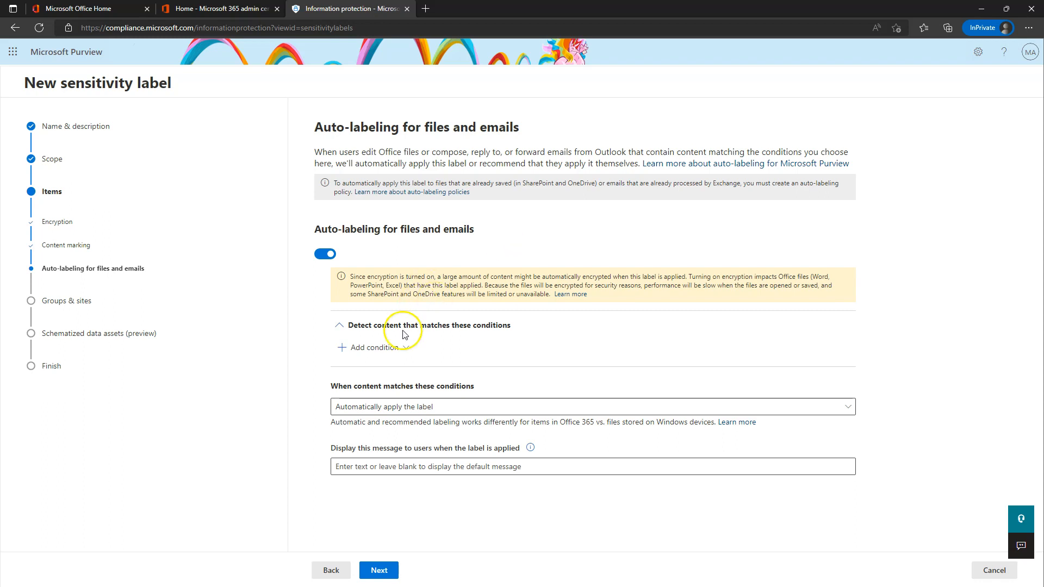
# Add a Content contains condition and open its Sensitive info types list.
pyautogui.click(375, 349)
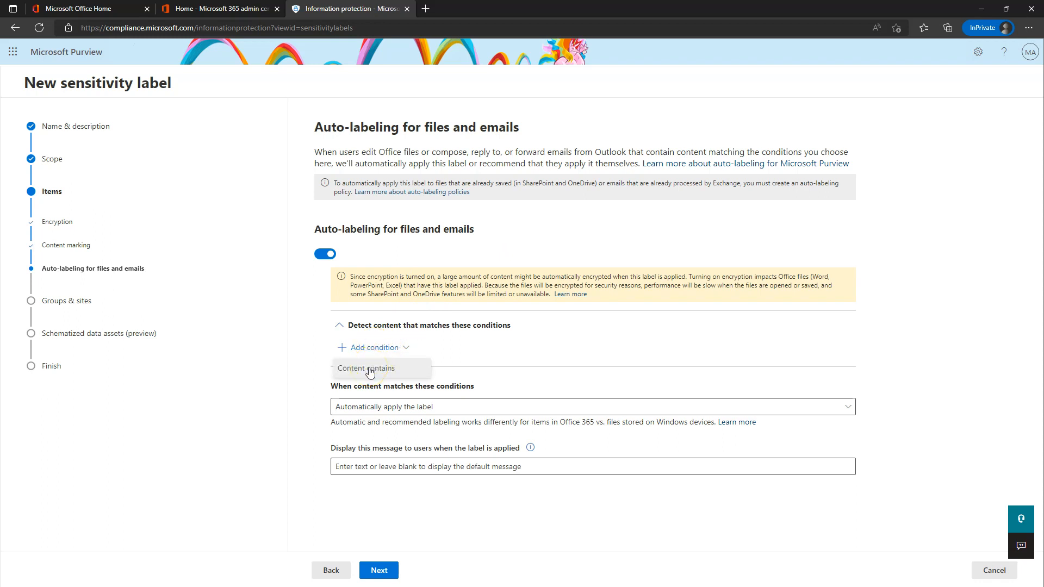
pyautogui.click(369, 370)
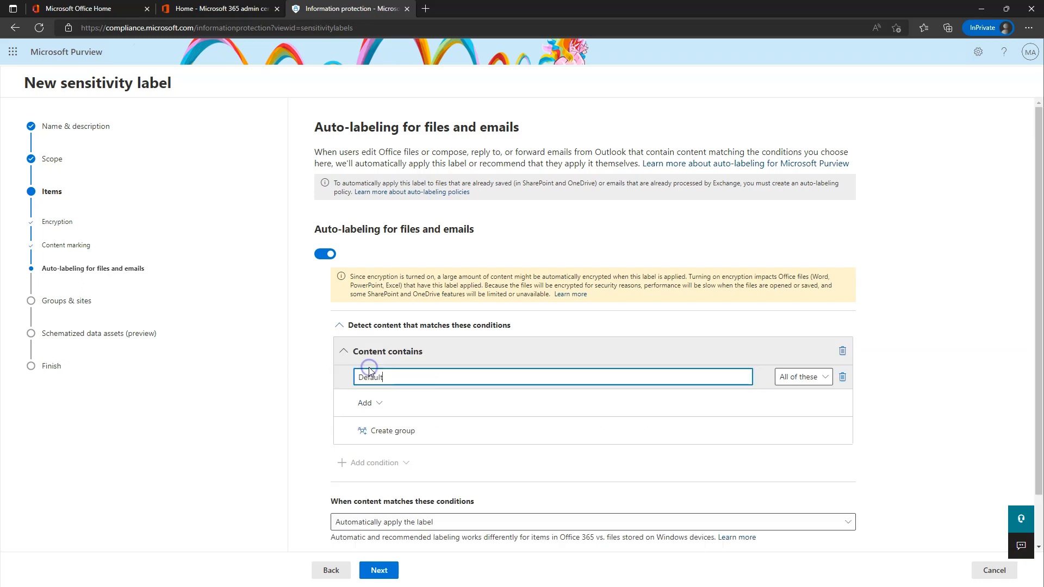
pyautogui.click(376, 409)
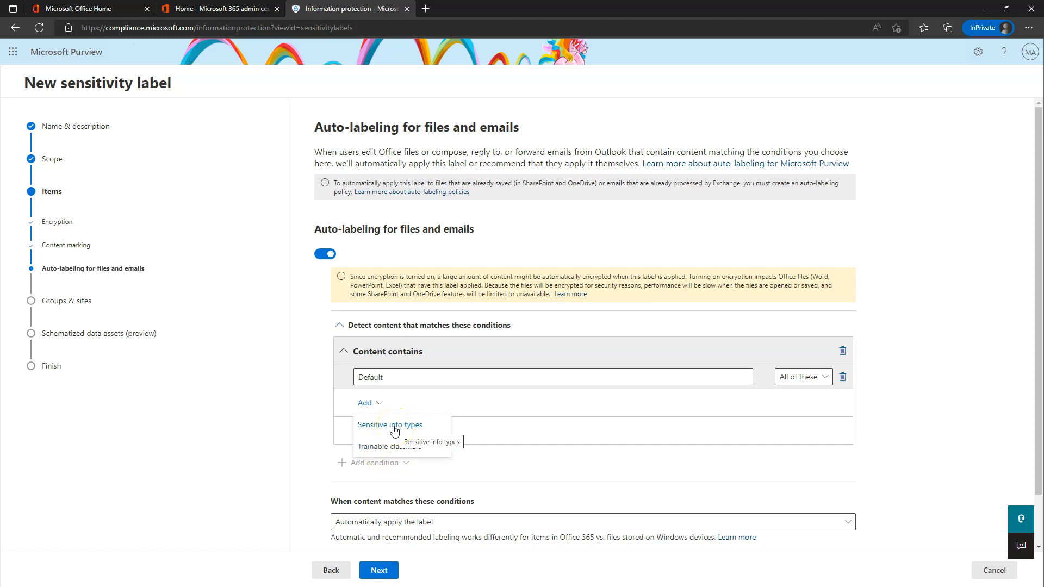
pyautogui.click(395, 430)
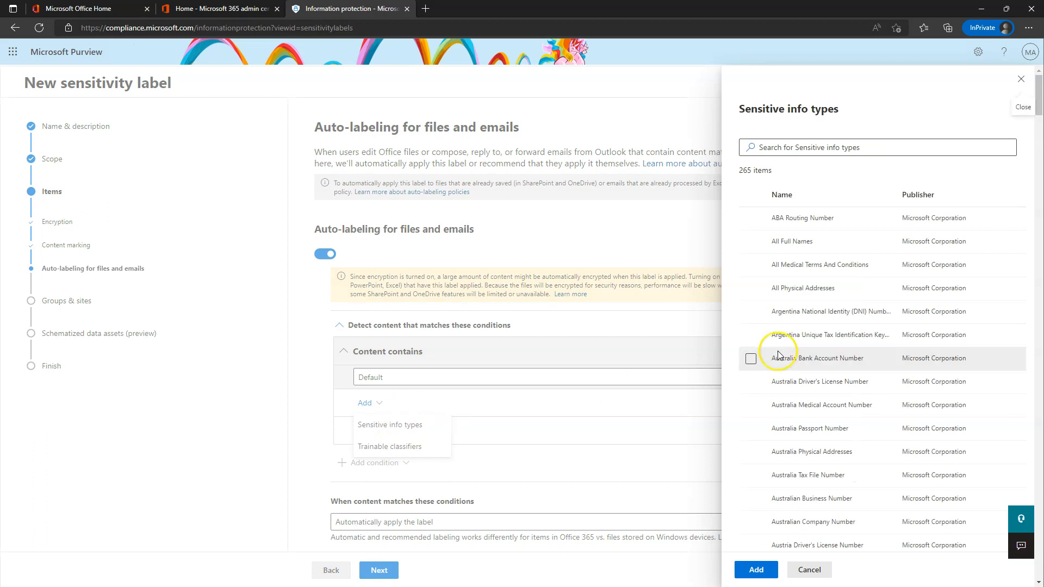
# Search 'ip' among sensitive info types and add IP Address v4 to the condition.
pyautogui.doubleClick(745, 171)
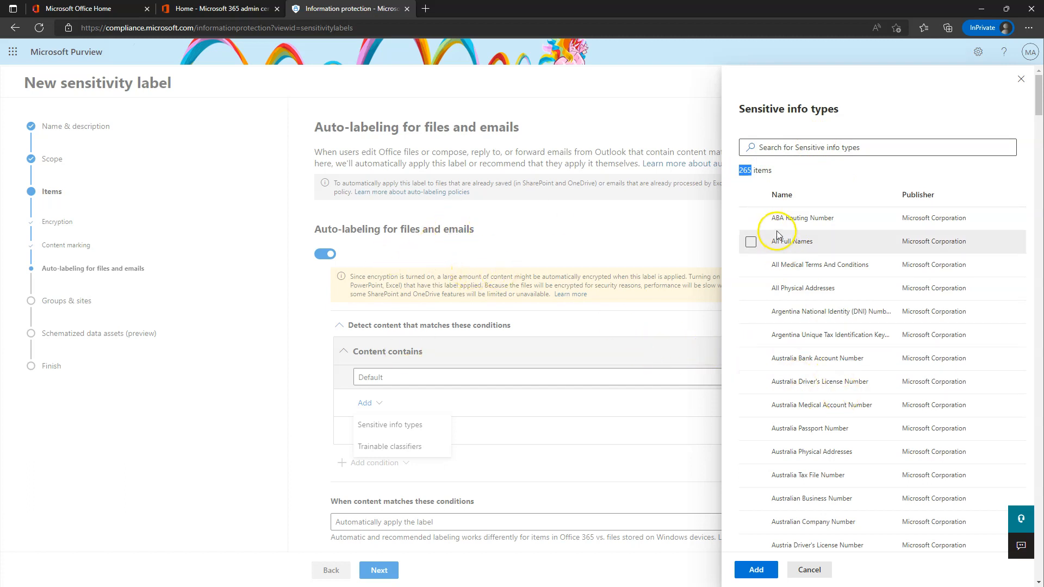
pyautogui.click(794, 148)
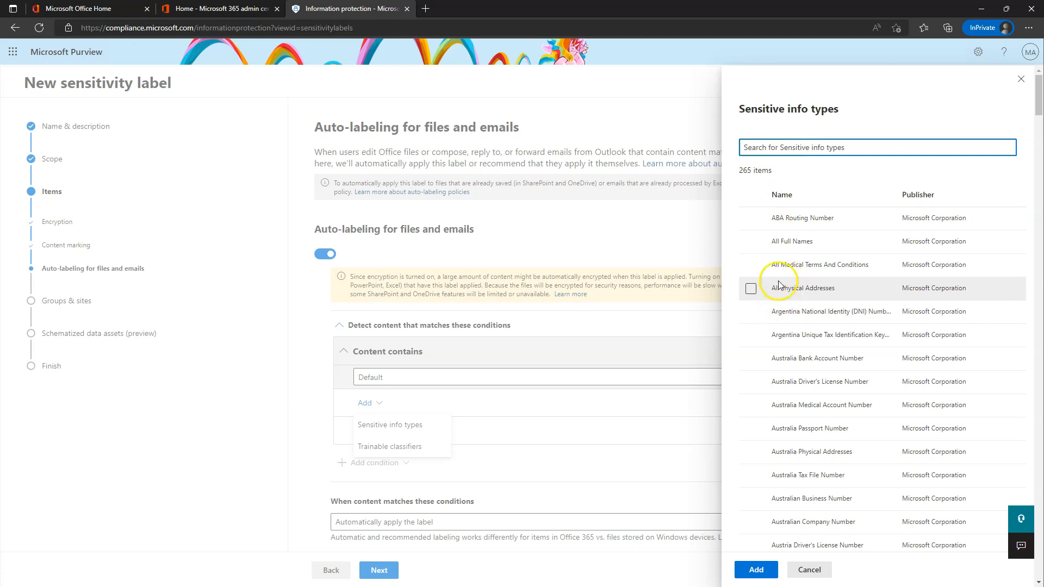
pyautogui.scroll(-15, 767, 265)
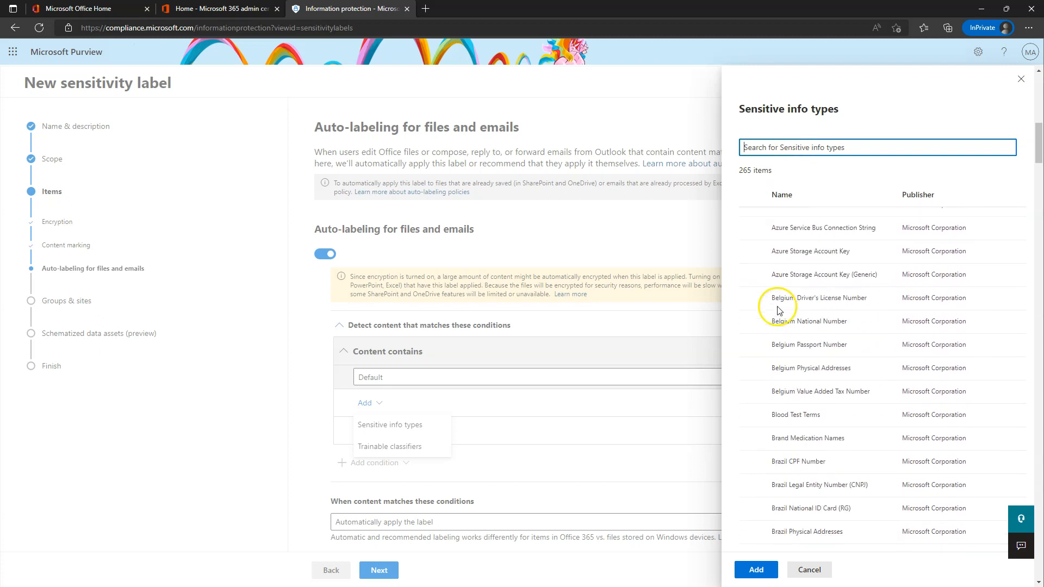
pyautogui.scroll(-20, 775, 359)
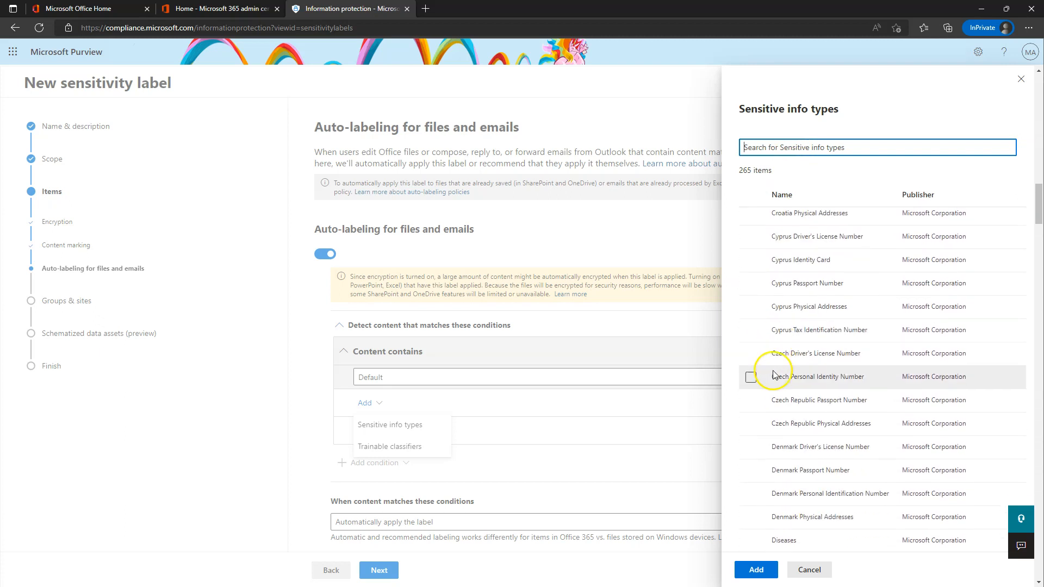
pyautogui.scroll(-5, 776, 380)
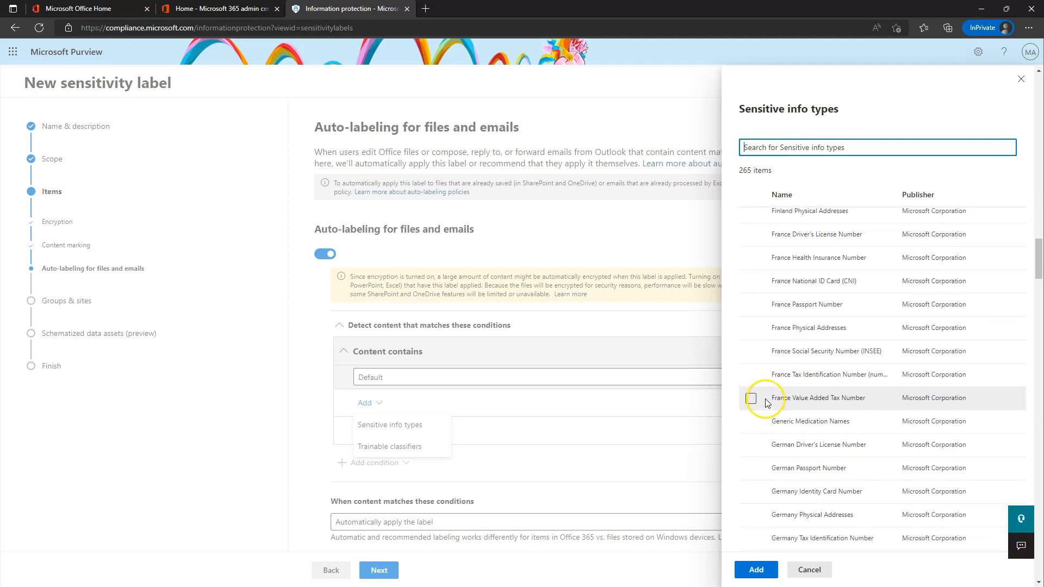
pyautogui.scroll(-5, 770, 348)
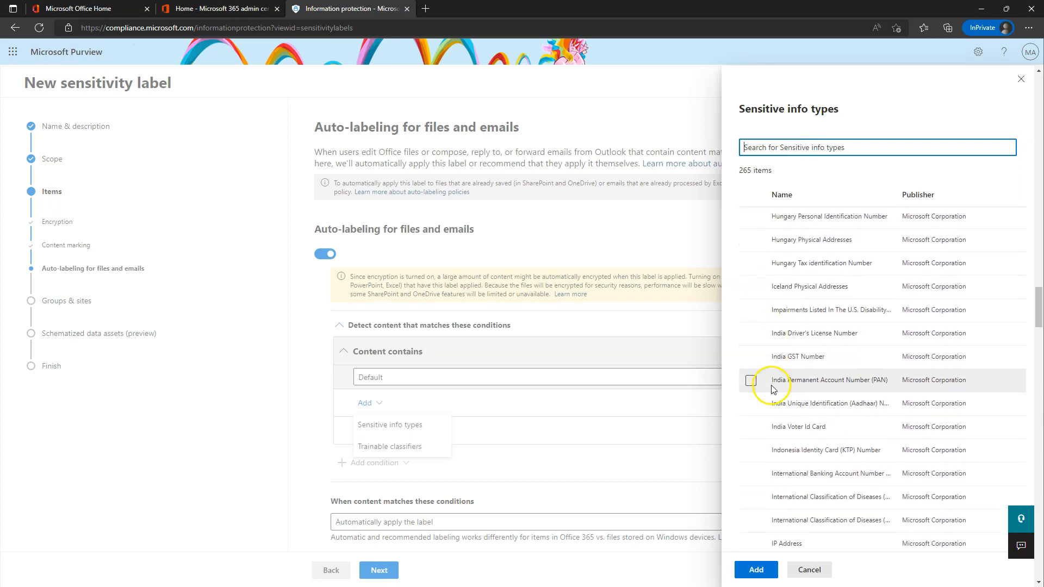
pyautogui.click(773, 147)
pyautogui.write('ip')
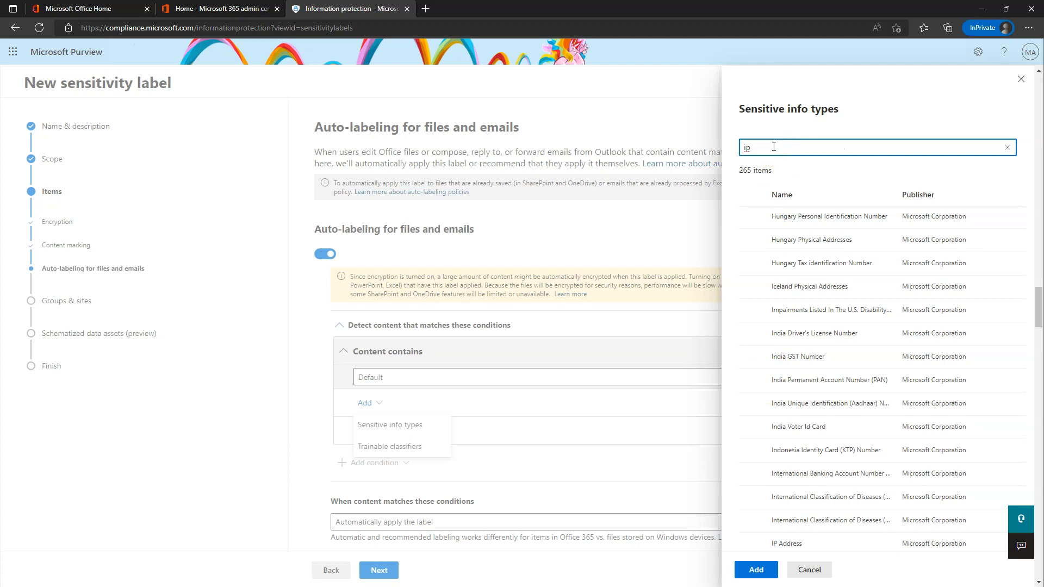
pyautogui.click(751, 243)
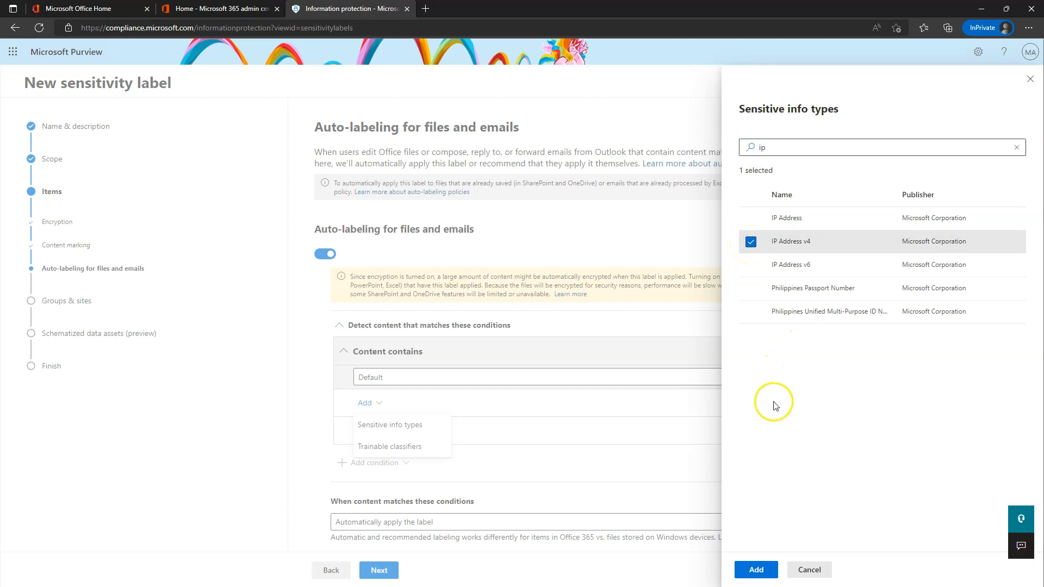
pyautogui.click(756, 570)
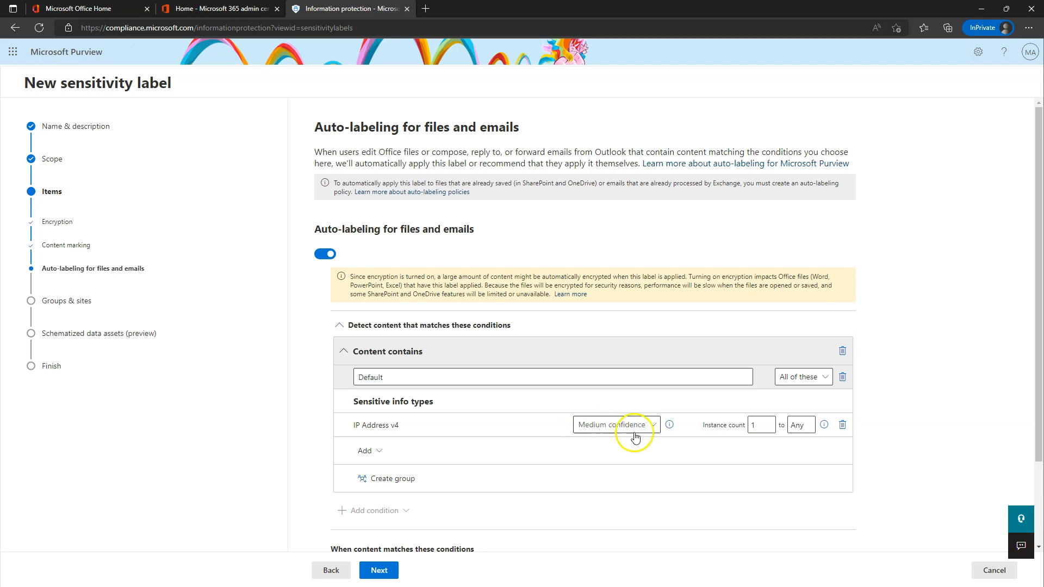
# Lower IP Address v4 to Low confidence and recommend the label with an IP-detected message.
pyautogui.click(604, 426)
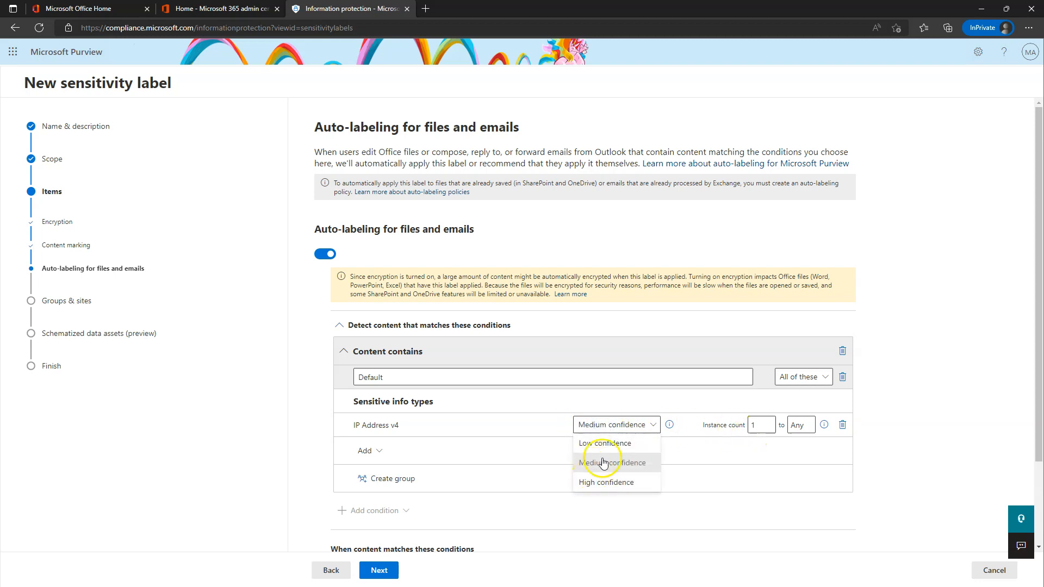
pyautogui.click(611, 444)
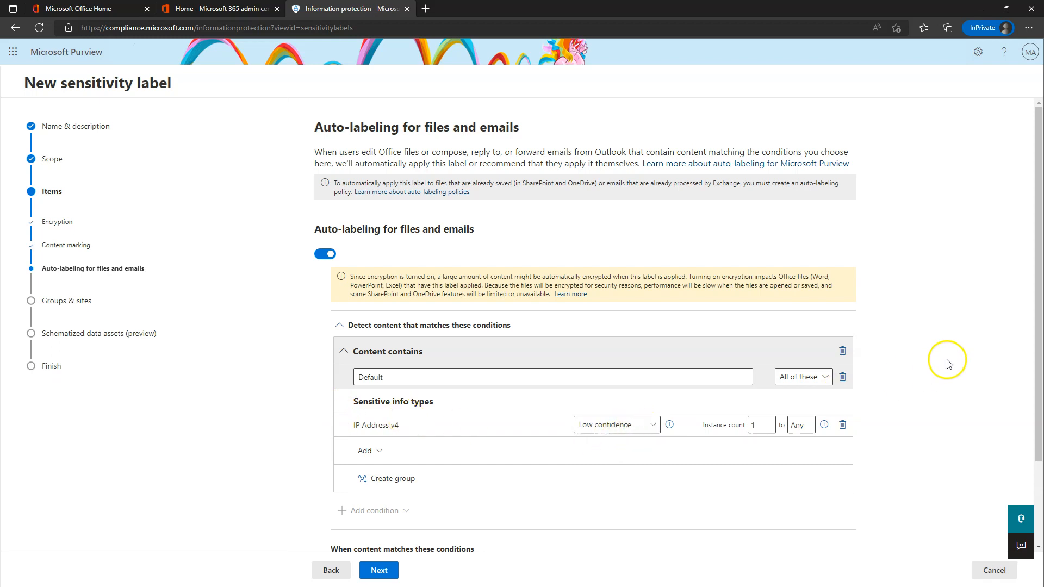
pyautogui.scroll(-2, 923, 330)
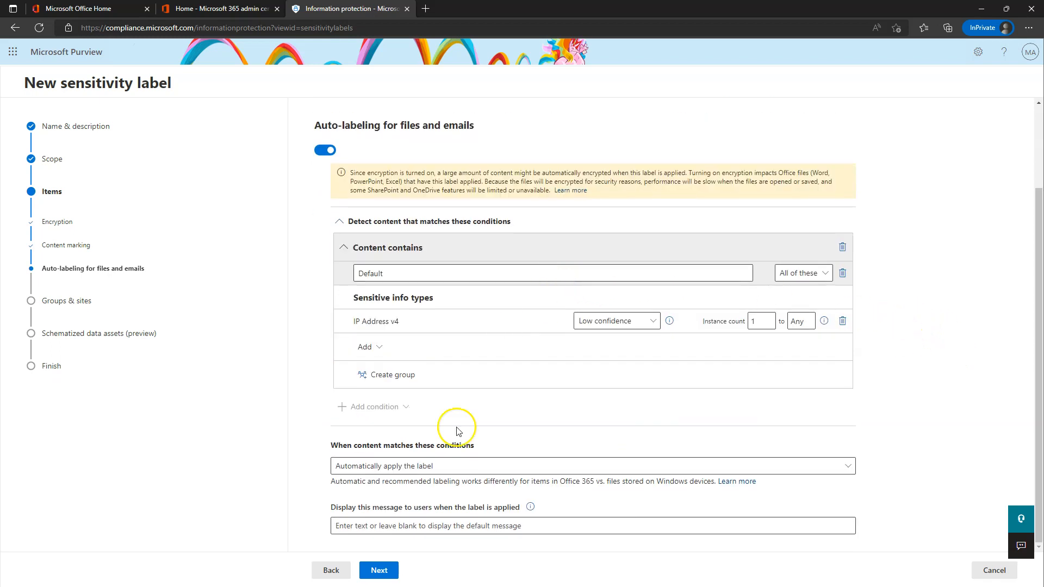
pyautogui.click(374, 469)
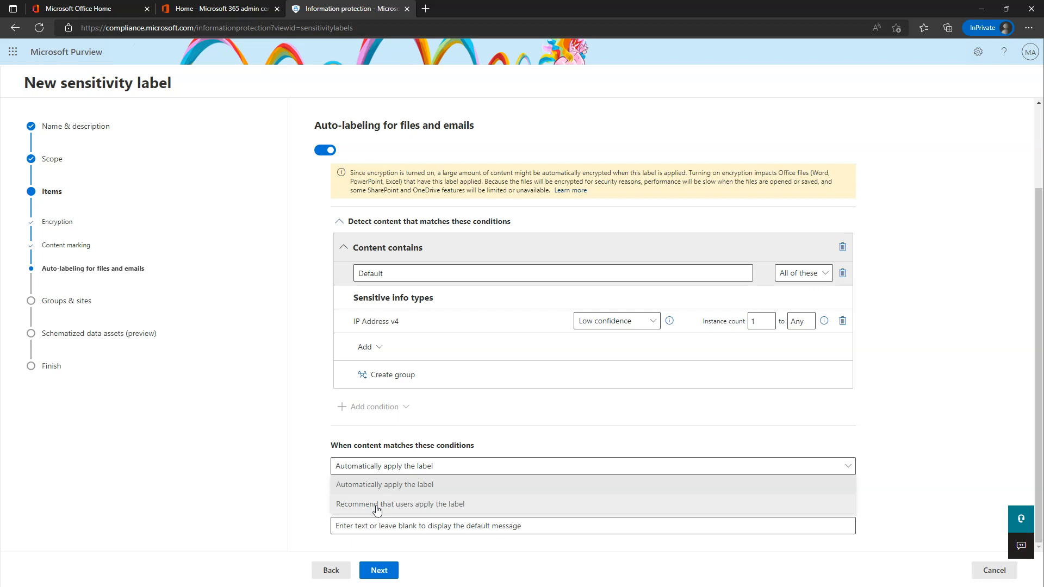
pyautogui.click(376, 504)
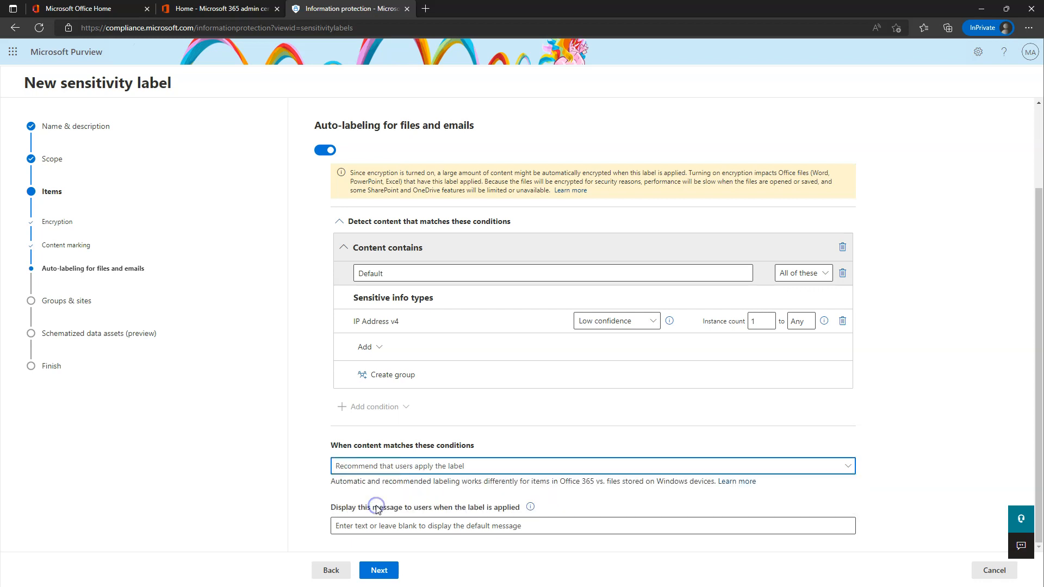
pyautogui.click(409, 523)
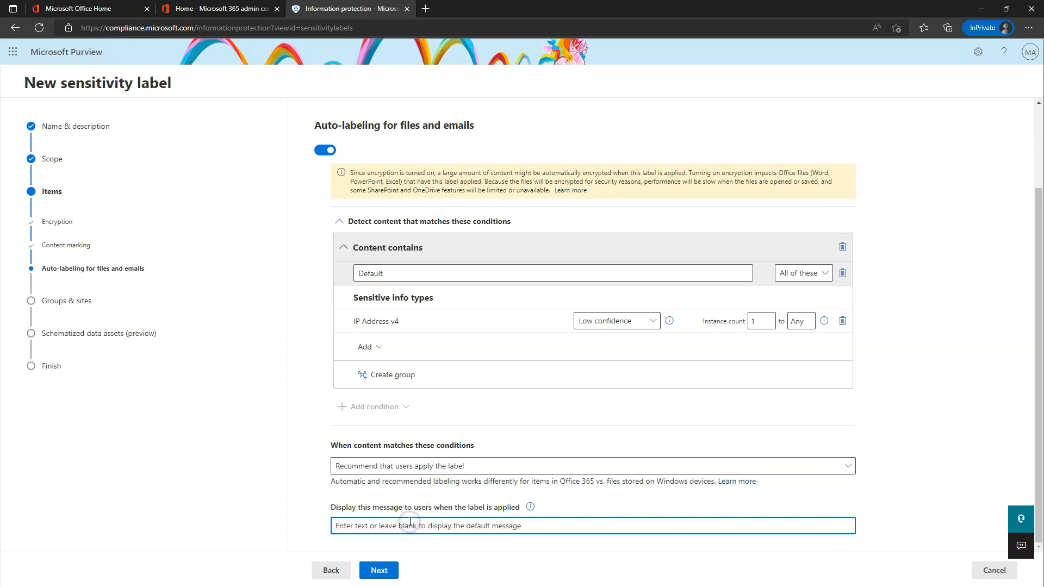
pyautogui.write('IP')
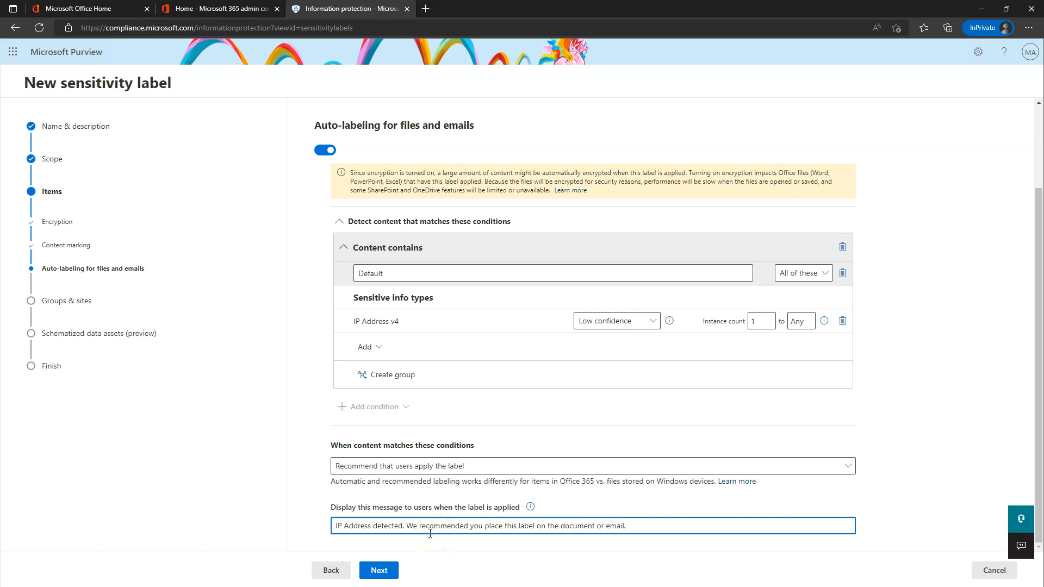
# Pass through the Groups & sites and Schematized data assets pages to Review your settings.
pyautogui.click(380, 572)
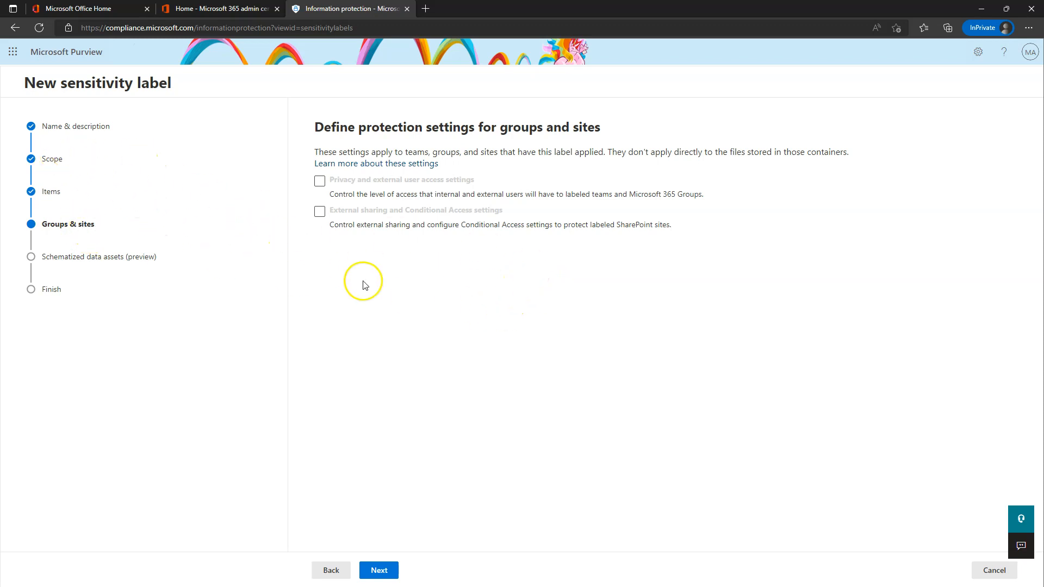
pyautogui.click(340, 183)
pyautogui.click(356, 216)
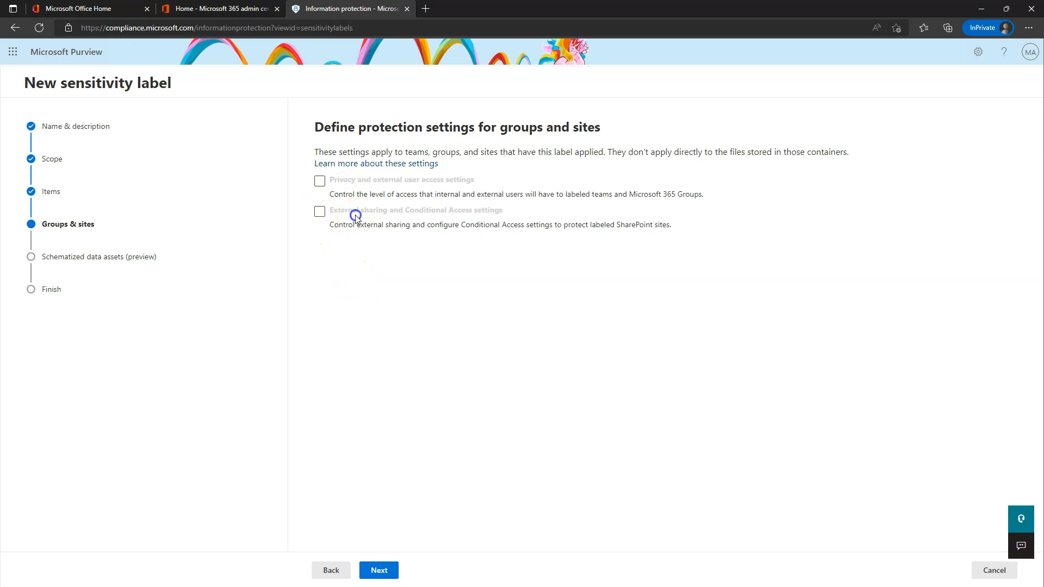
pyautogui.click(379, 571)
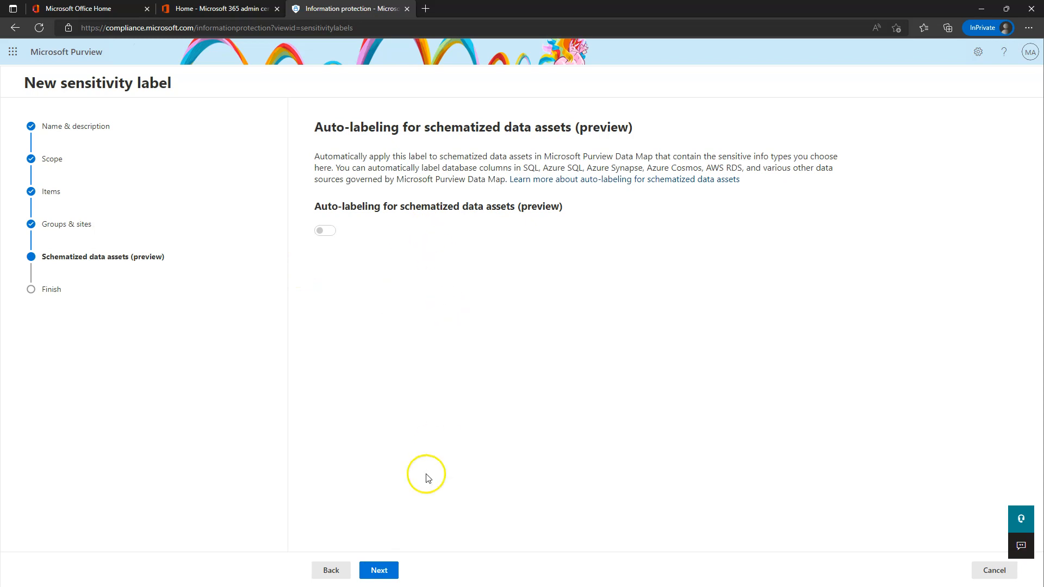
pyautogui.click(384, 572)
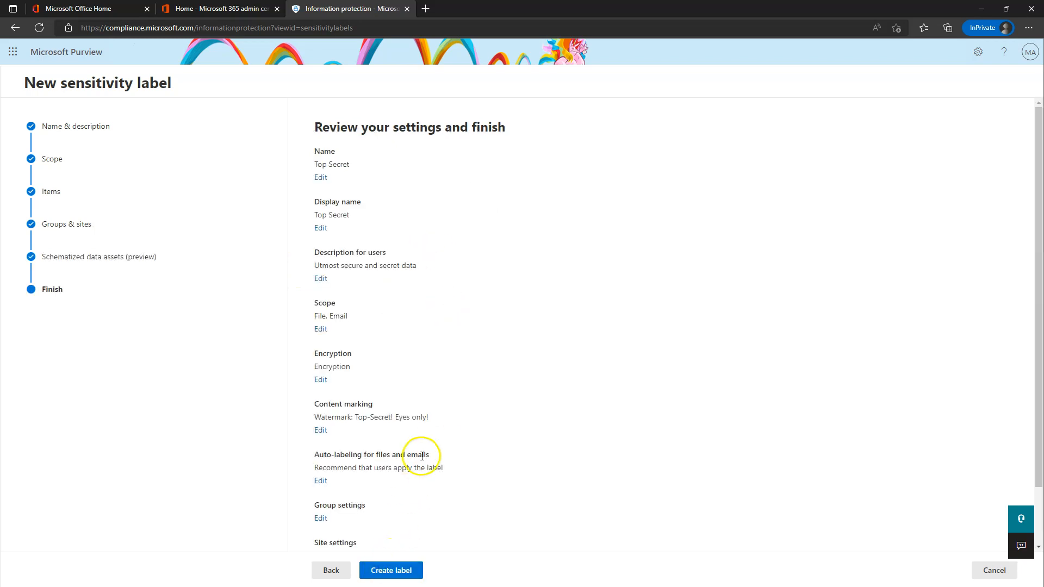
# Create the Top Secret label, choosing 'Don't create a policy yet', and finish.
pyautogui.click(401, 572)
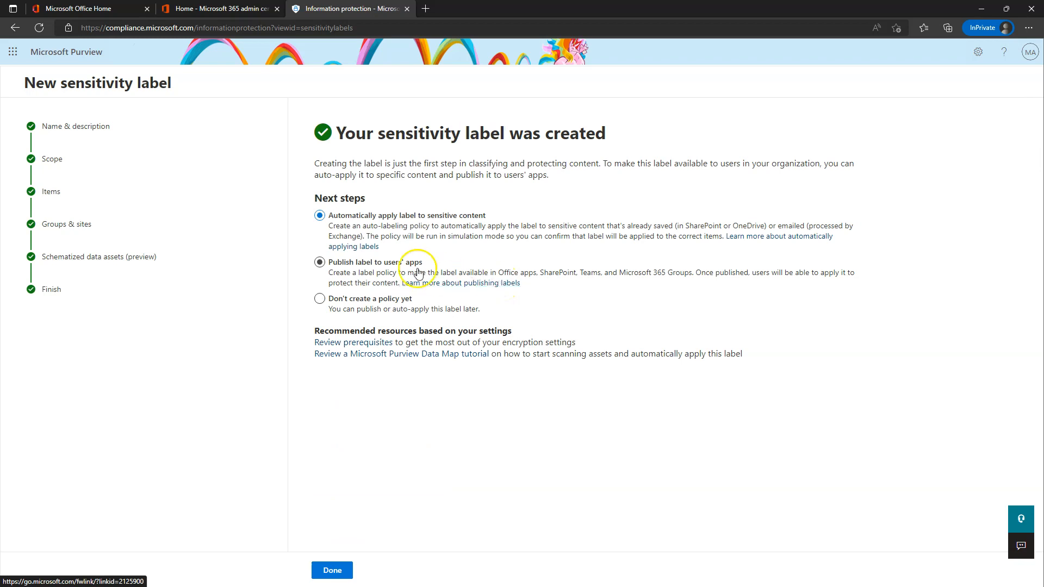
pyautogui.click(320, 299)
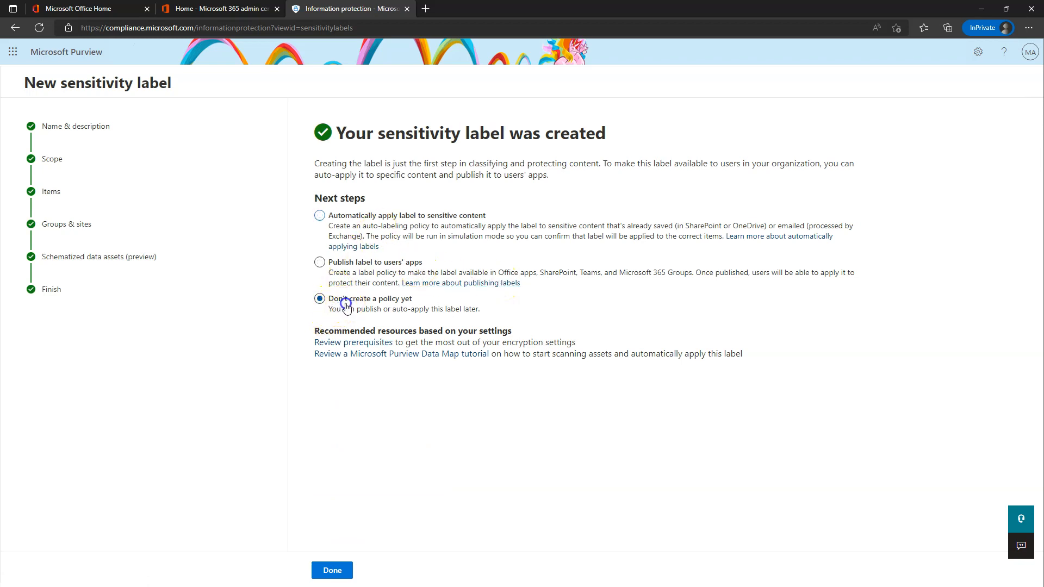
pyautogui.click(338, 570)
pyautogui.click(332, 570)
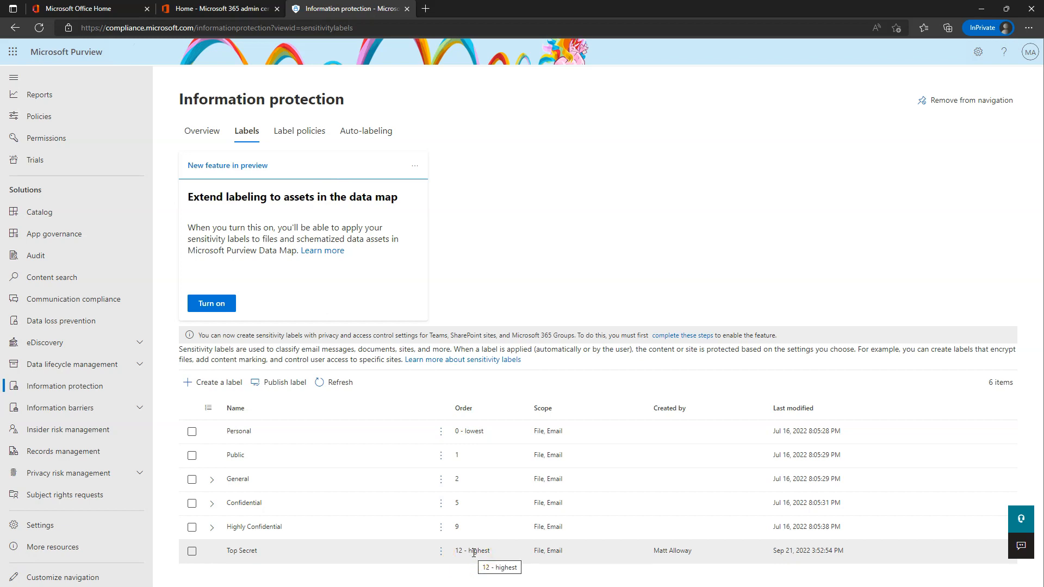
# Expand Highly Confidential in the Labels list and select its Specified People sub-label.
pyautogui.click(243, 554)
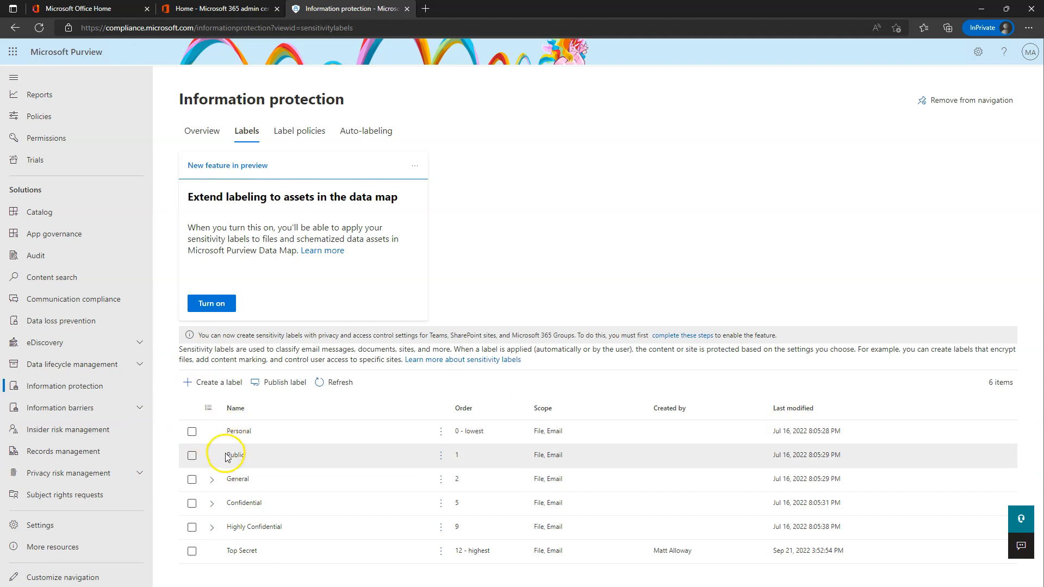
pyautogui.click(213, 505)
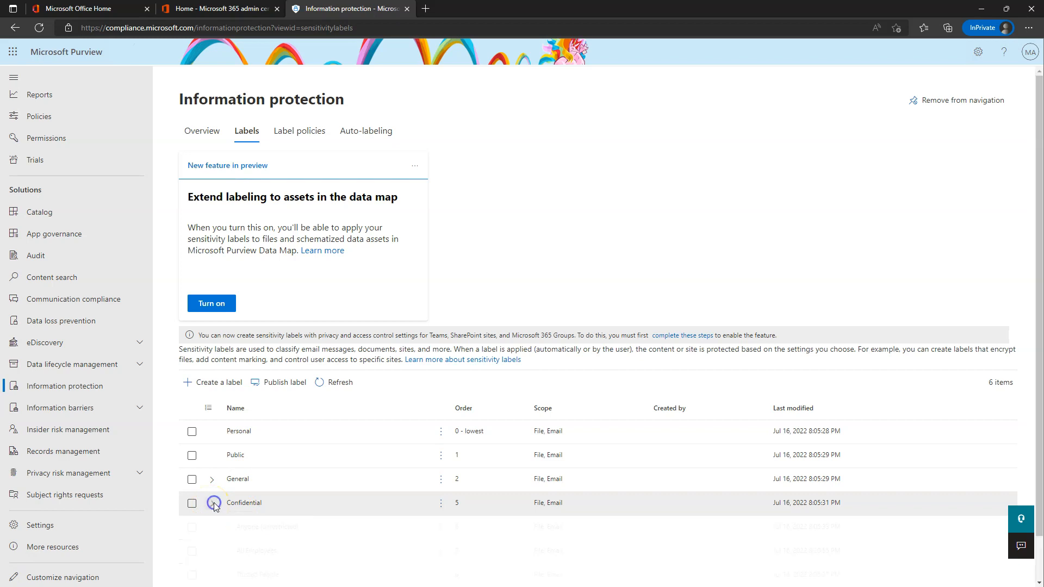
pyautogui.scroll(-1, 255, 489)
pyautogui.click(213, 459)
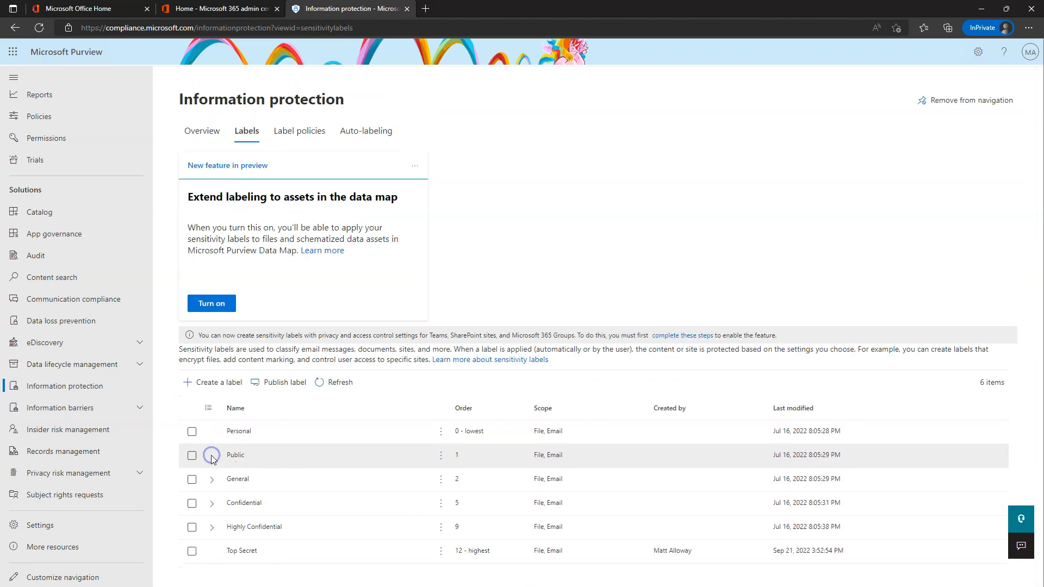
pyautogui.click(207, 527)
pyautogui.scroll(-1, 282, 478)
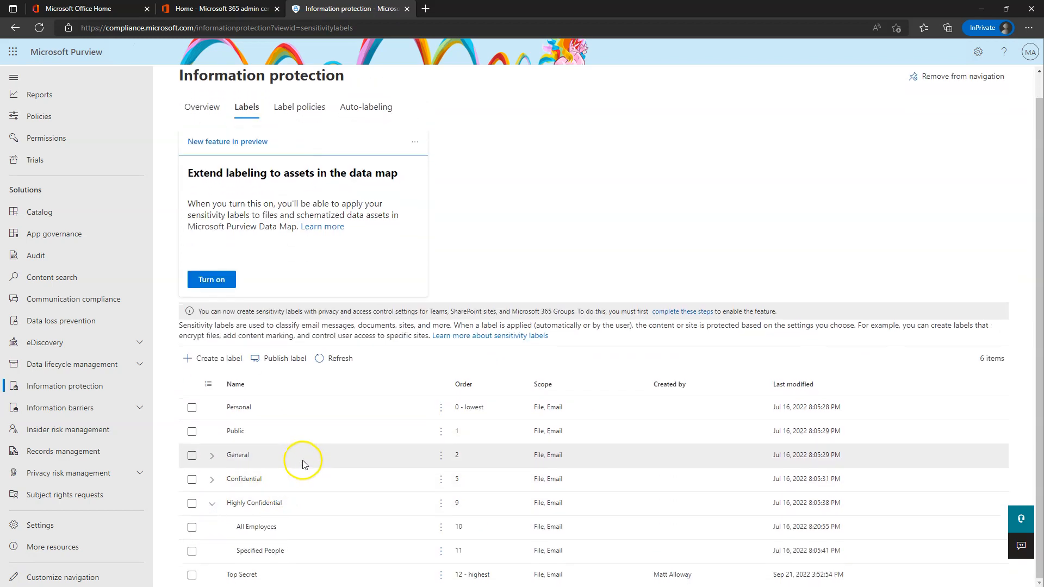
pyautogui.click(253, 552)
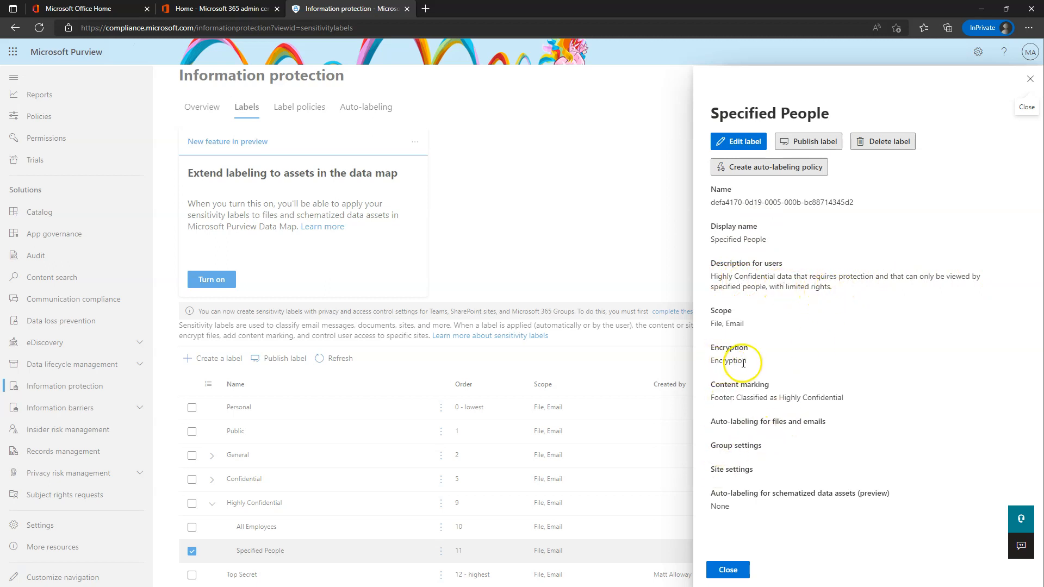
# Step through Specified People's Scope, Items, Encryption and Content marking edit pages, then cancel.
pyautogui.click(737, 141)
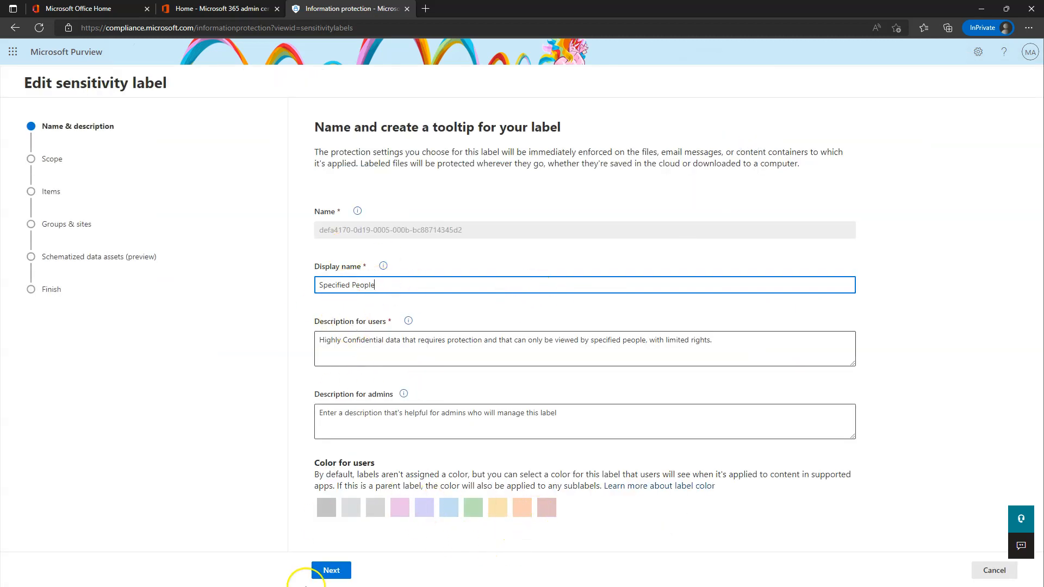
pyautogui.click(333, 570)
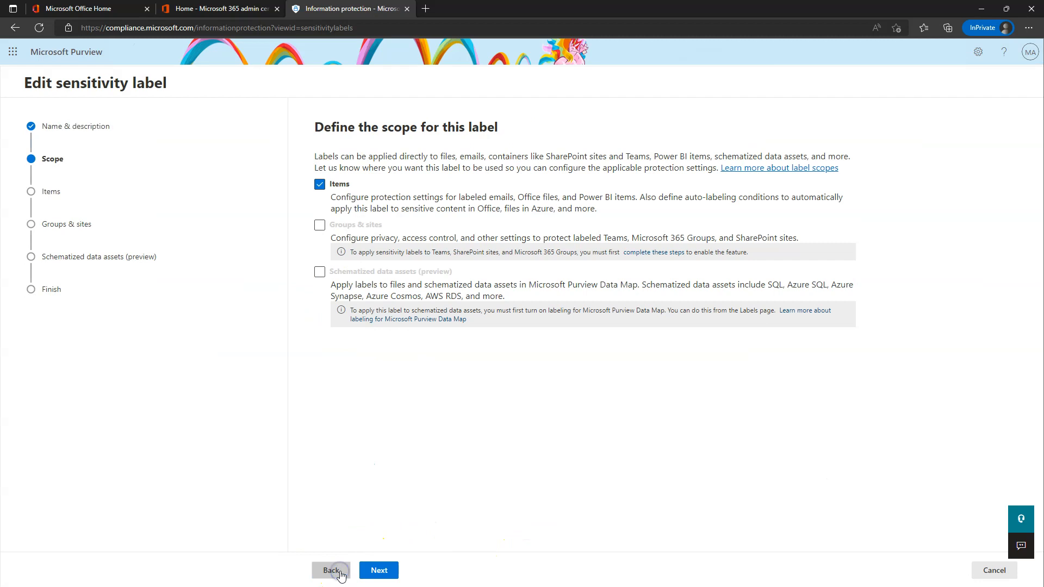
pyautogui.click(379, 571)
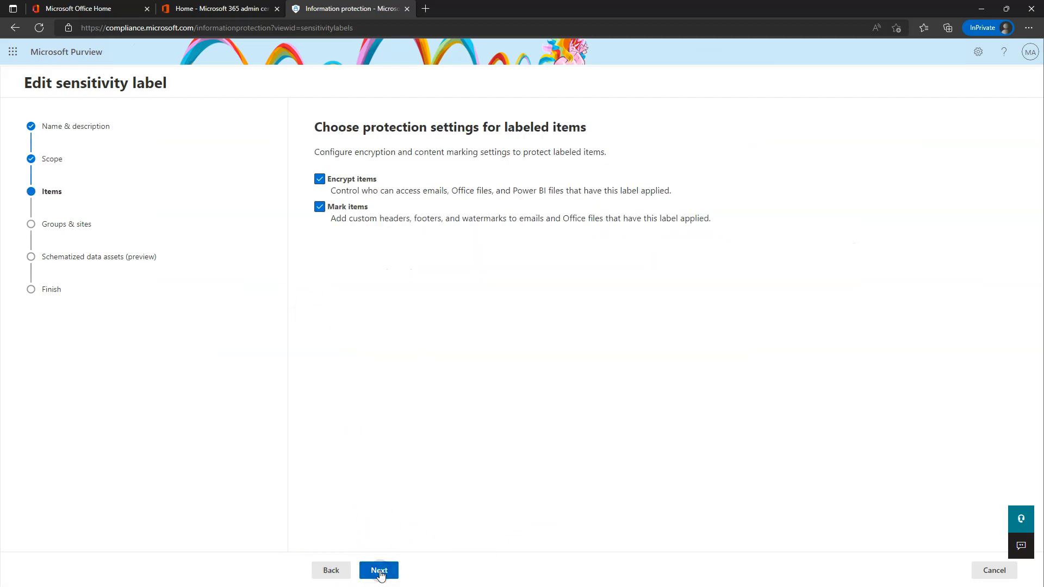
pyautogui.click(385, 574)
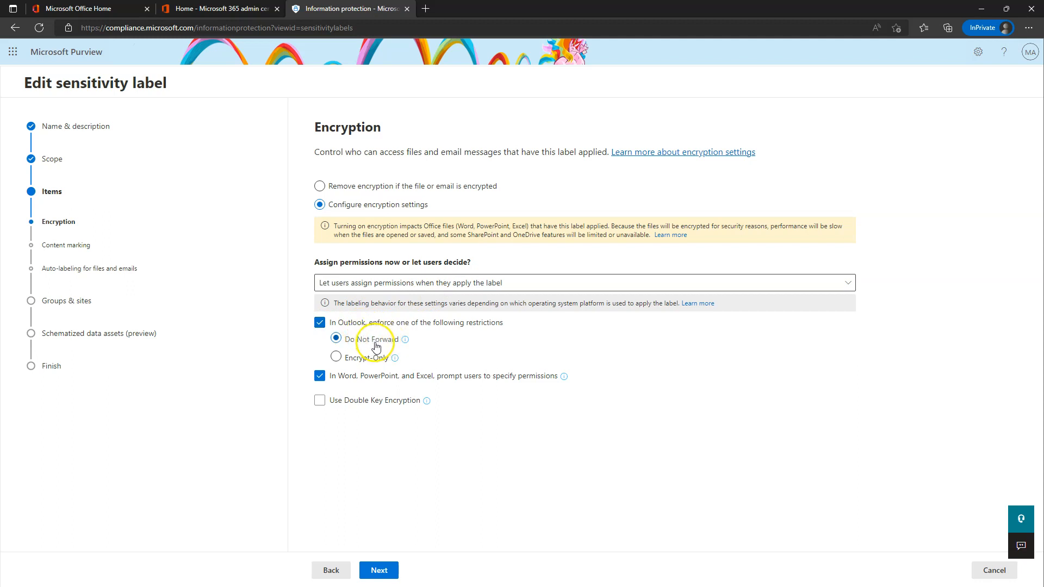
pyautogui.moveTo(405, 343)
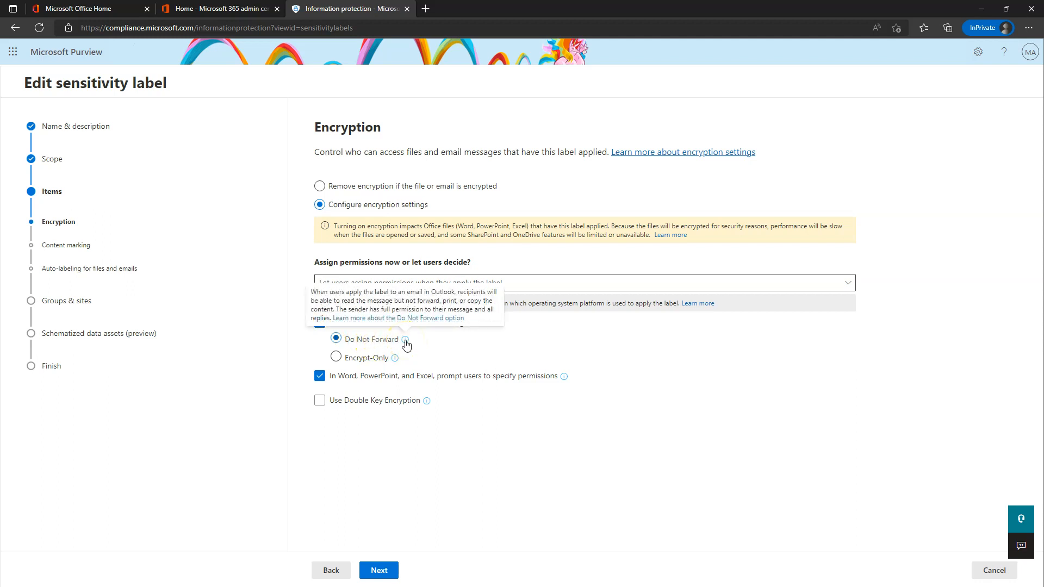
pyautogui.moveTo(395, 360)
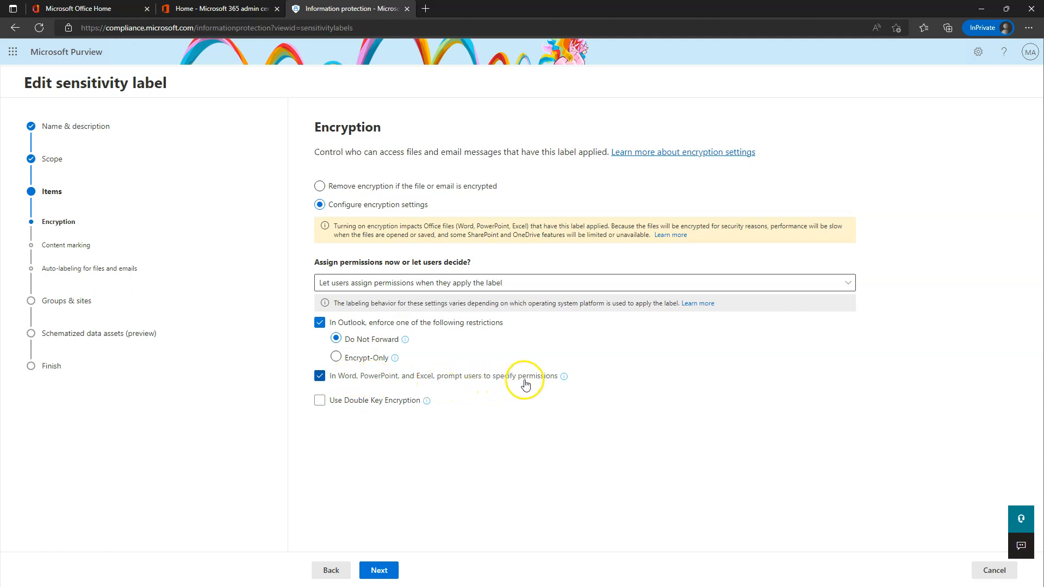
pyautogui.moveTo(565, 380)
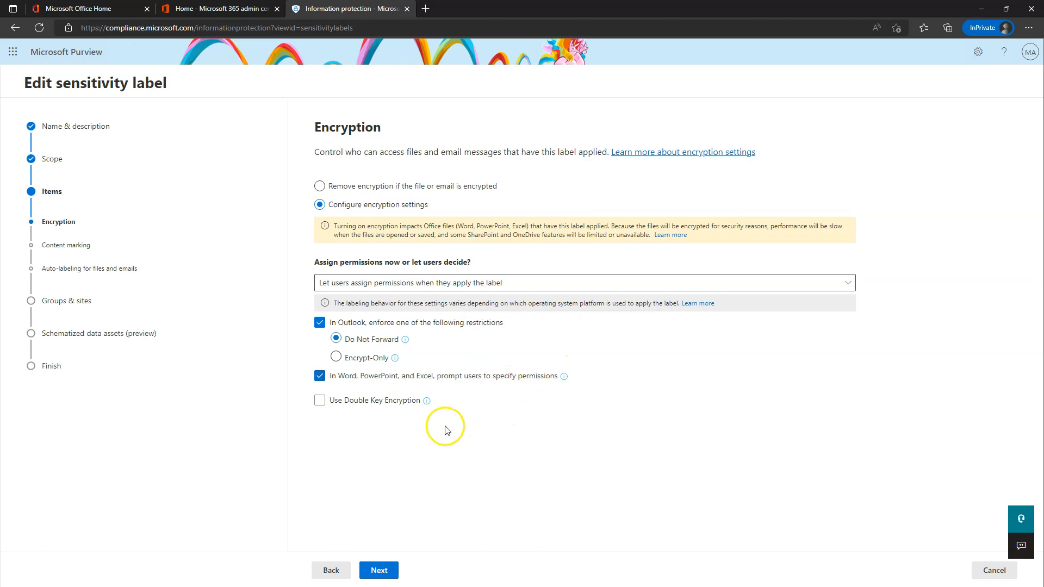
pyautogui.click(379, 570)
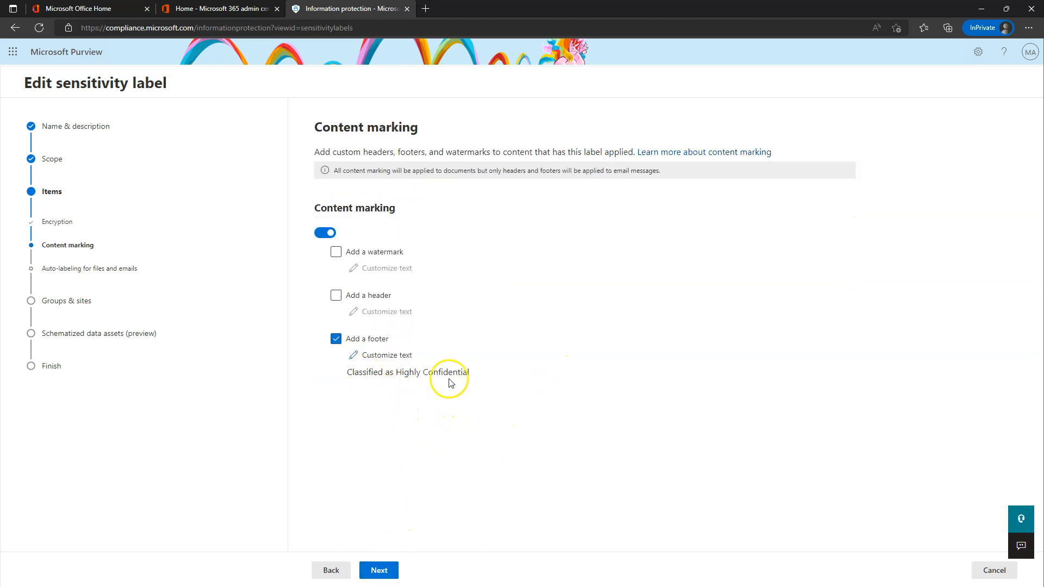
pyautogui.click(381, 569)
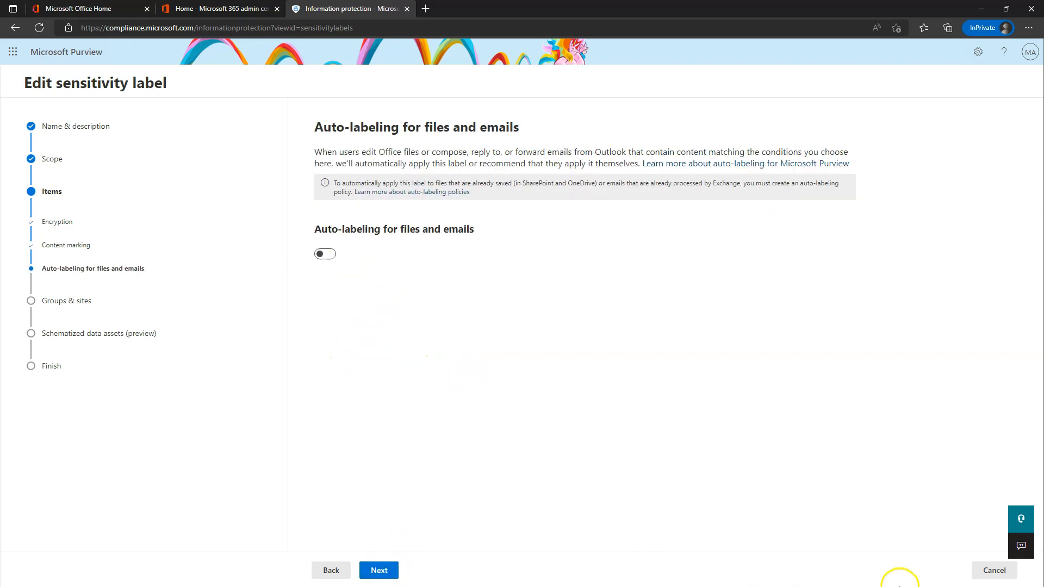
pyautogui.click(993, 570)
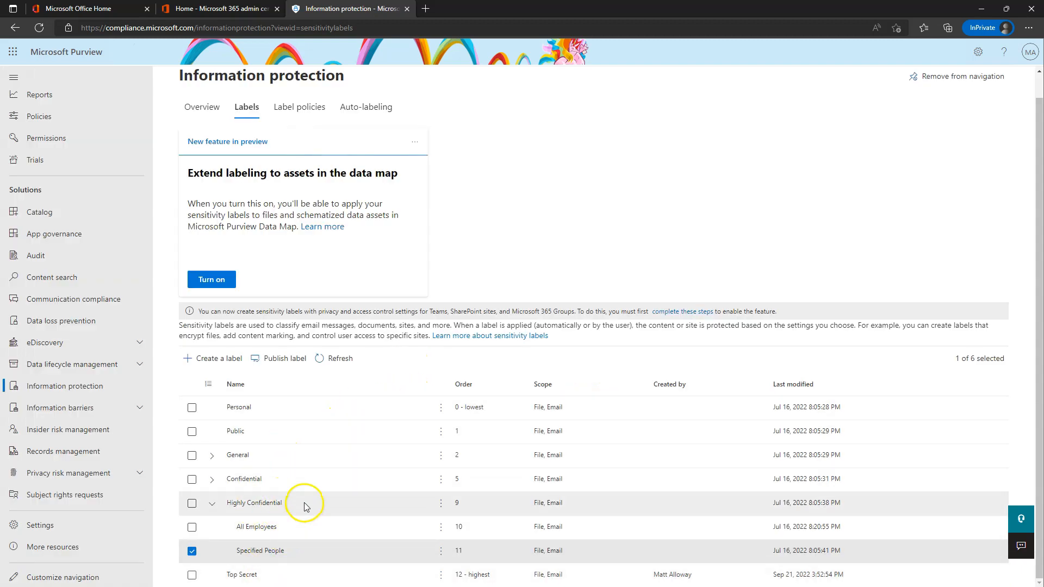
# Untick Specified People, then delete the Global sensitivity label policy from Label policies.
pyautogui.click(192, 551)
pyautogui.scroll(1, 277, 484)
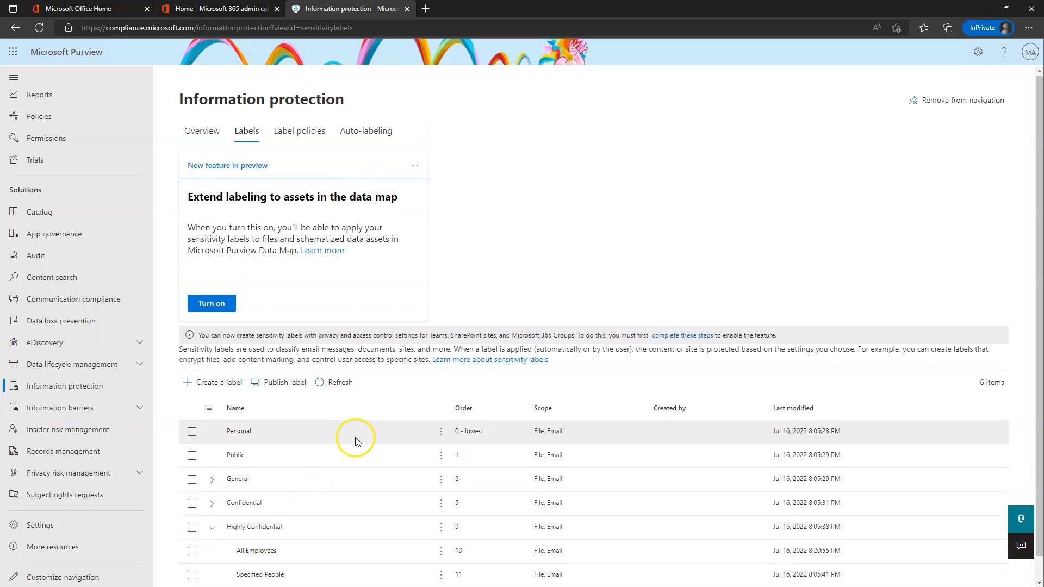
pyautogui.click(300, 133)
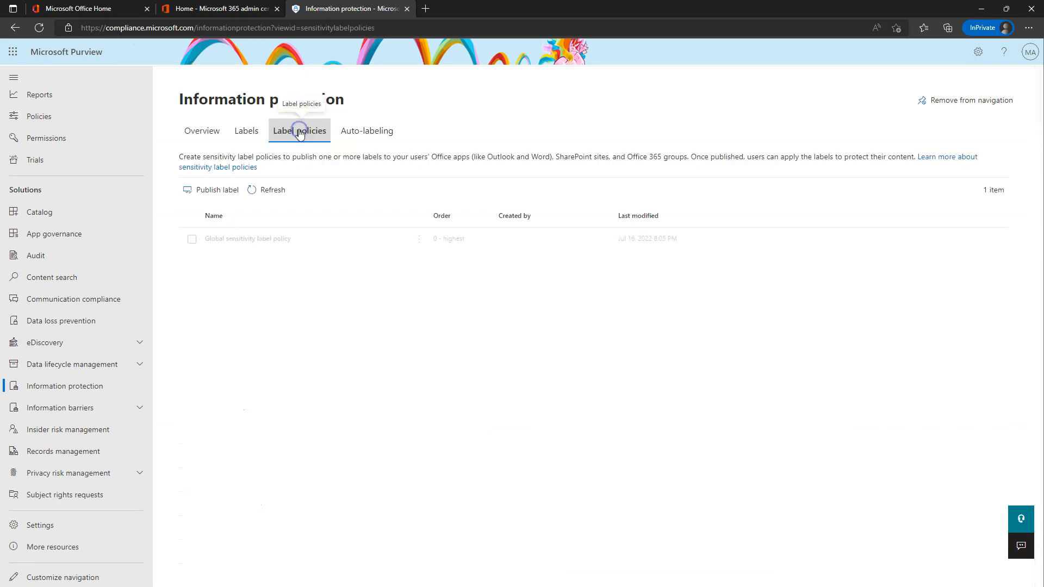
pyautogui.click(264, 238)
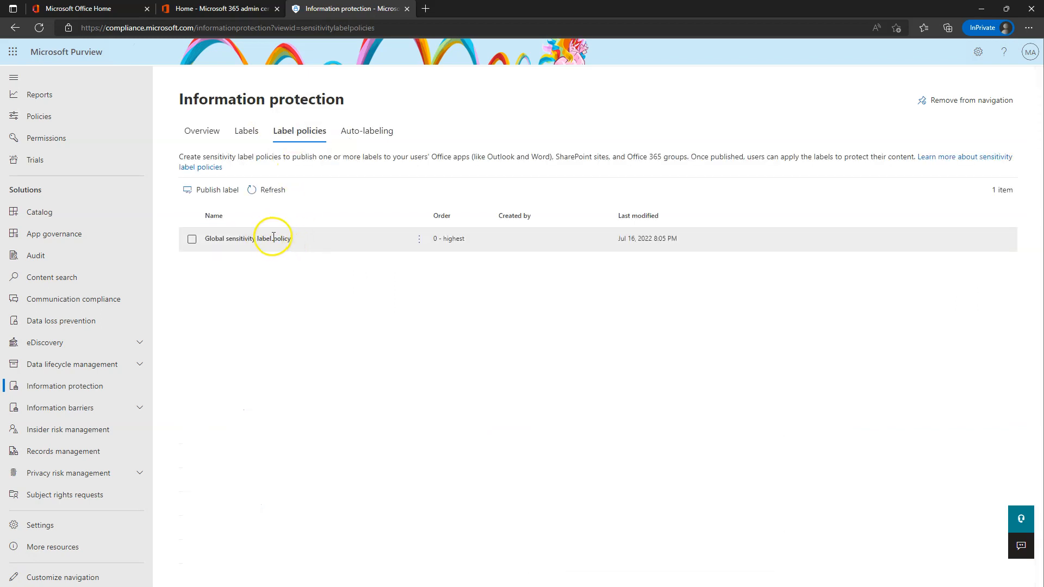
pyautogui.click(266, 238)
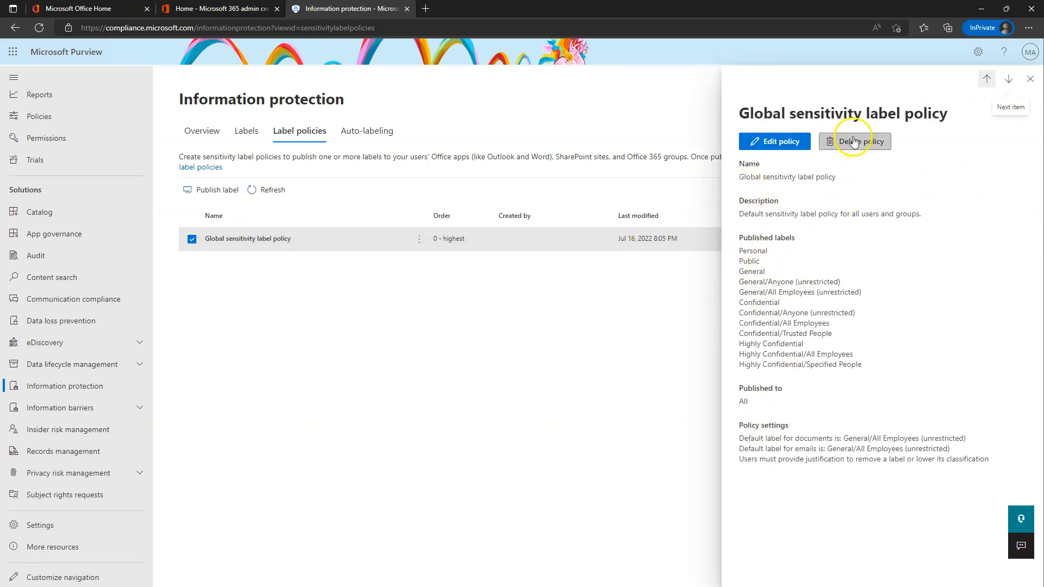
pyautogui.click(860, 143)
pyautogui.click(389, 331)
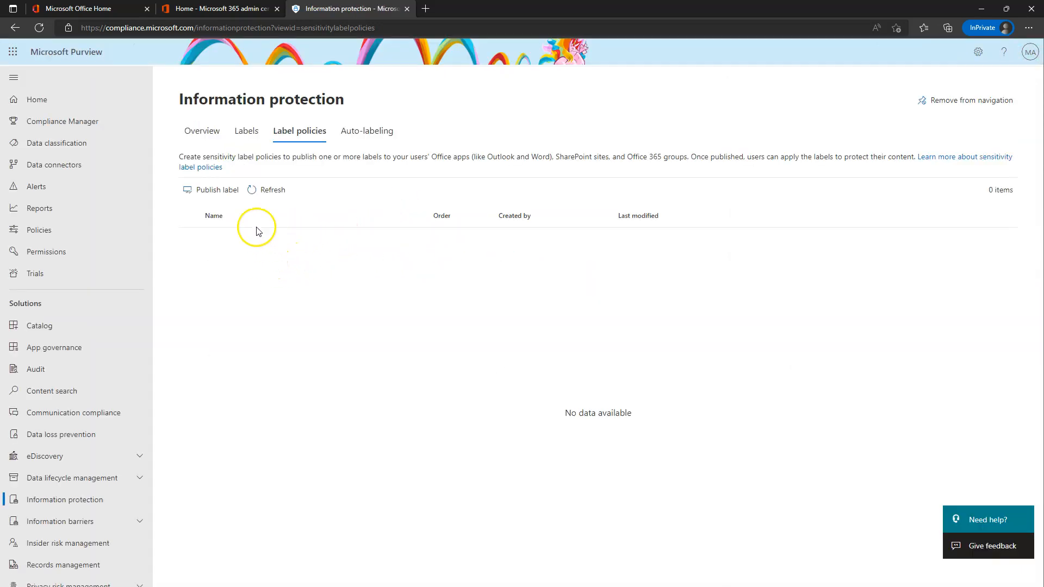
# Publish the 12 labels from Personal through Highly Confidential/Specified People, leaving out Top Secret.
pyautogui.click(214, 191)
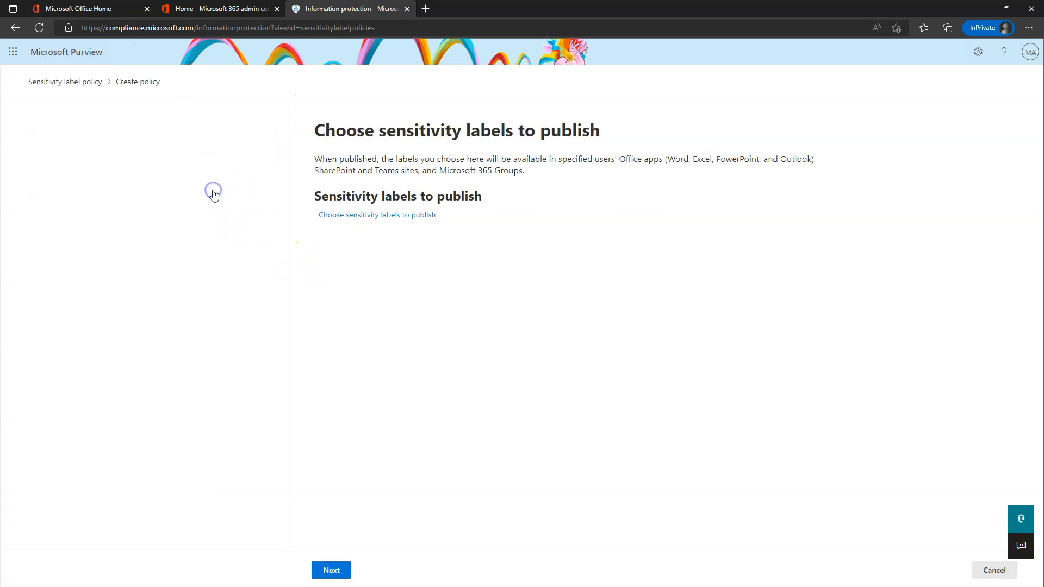
pyautogui.click(382, 220)
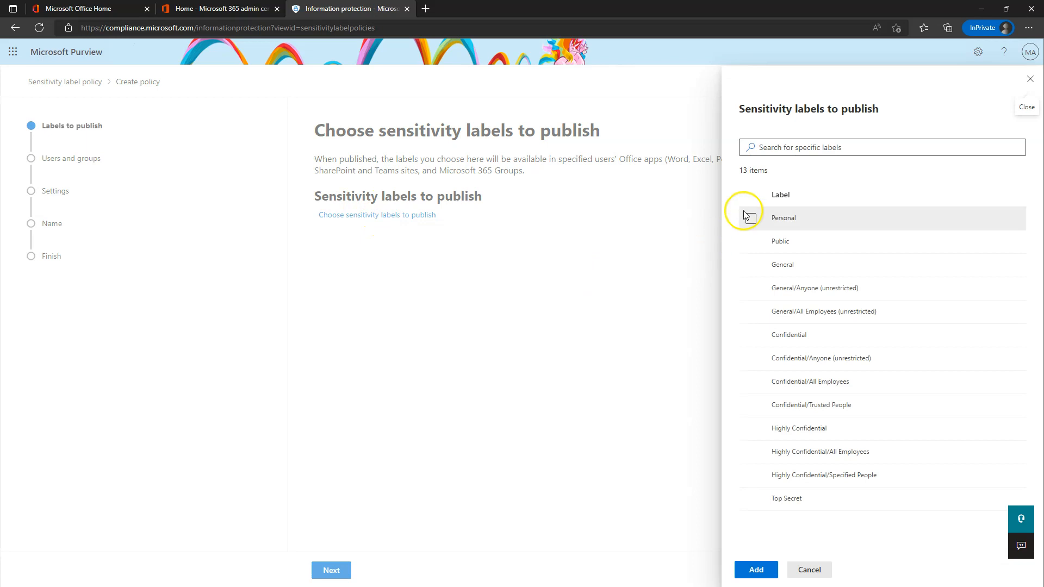
pyautogui.click(751, 218)
pyautogui.click(751, 242)
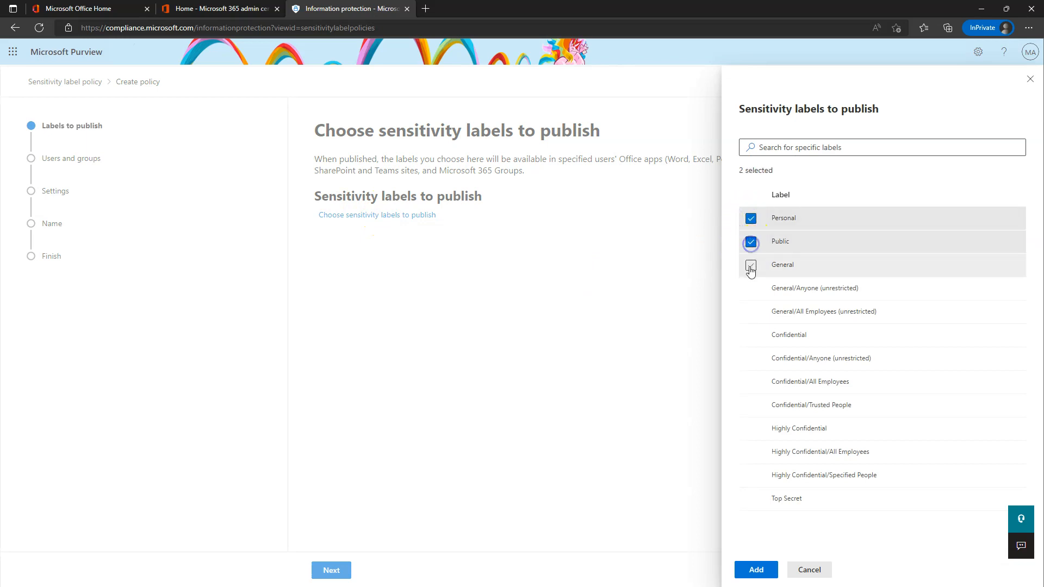
pyautogui.click(751, 265)
pyautogui.click(751, 288)
pyautogui.click(751, 312)
pyautogui.click(751, 336)
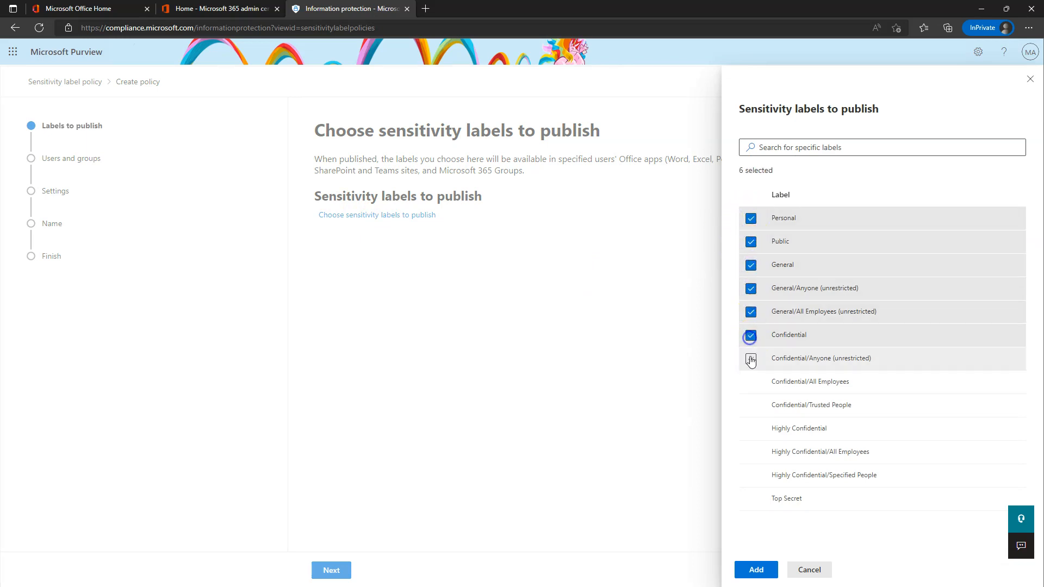
pyautogui.click(751, 359)
pyautogui.click(750, 382)
pyautogui.click(751, 405)
pyautogui.click(751, 429)
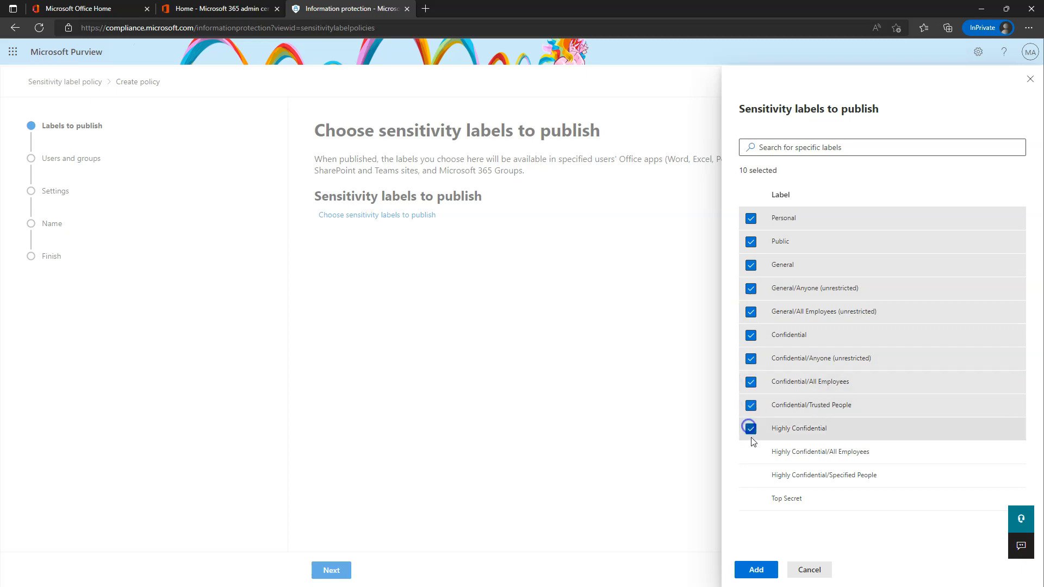
pyautogui.click(751, 452)
pyautogui.click(750, 475)
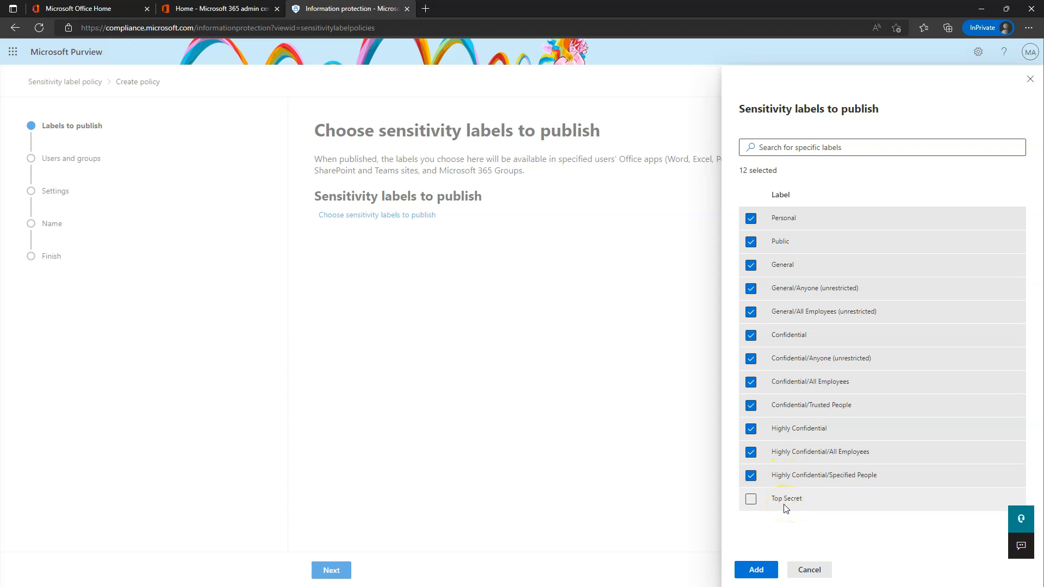
pyautogui.click(756, 569)
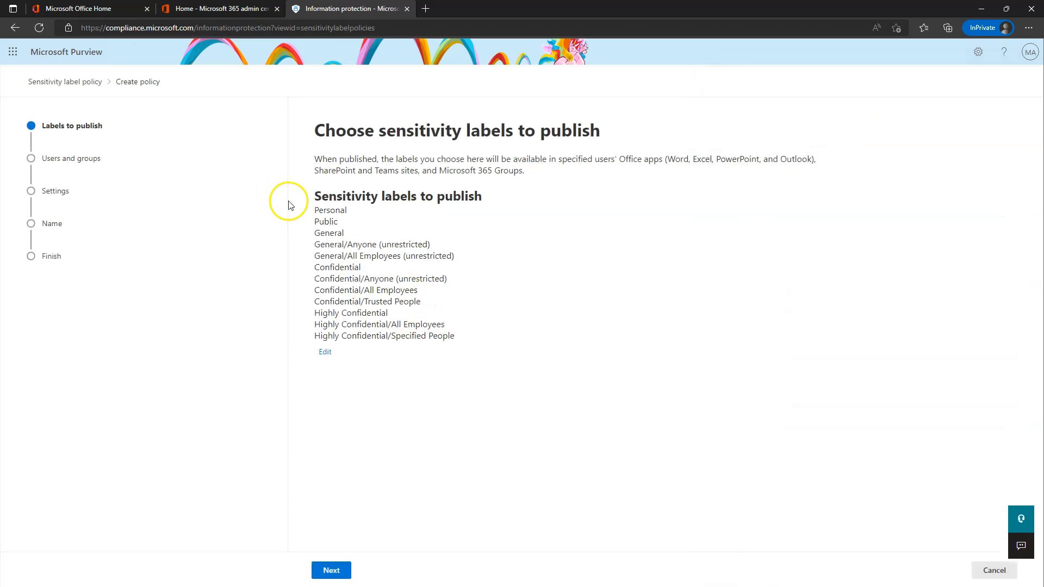
pyautogui.click(332, 570)
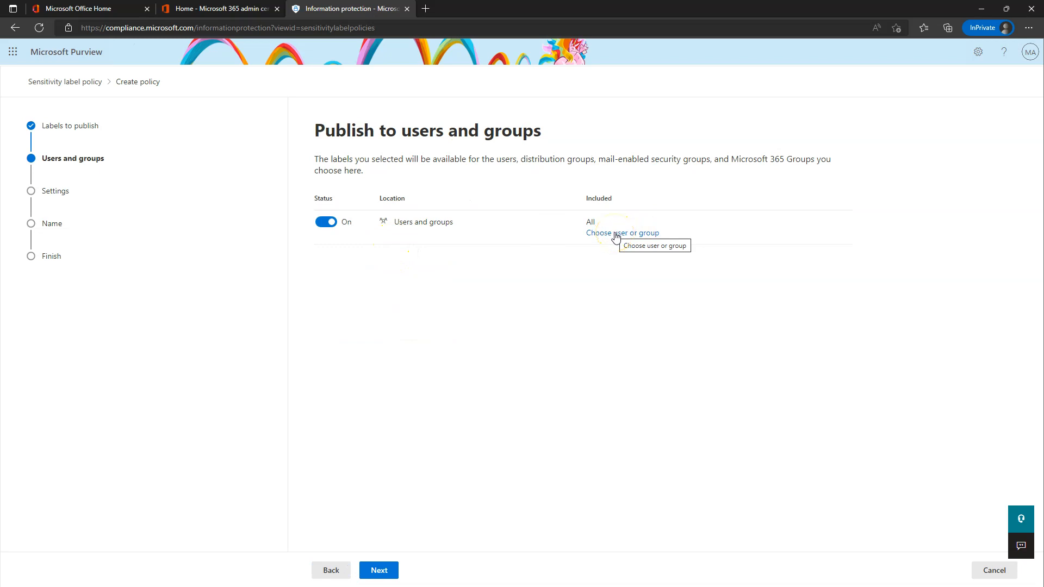
# Keep all users, leave Power BI labeling optional, and require justification to remove or downgrade labels.
pyautogui.click(379, 568)
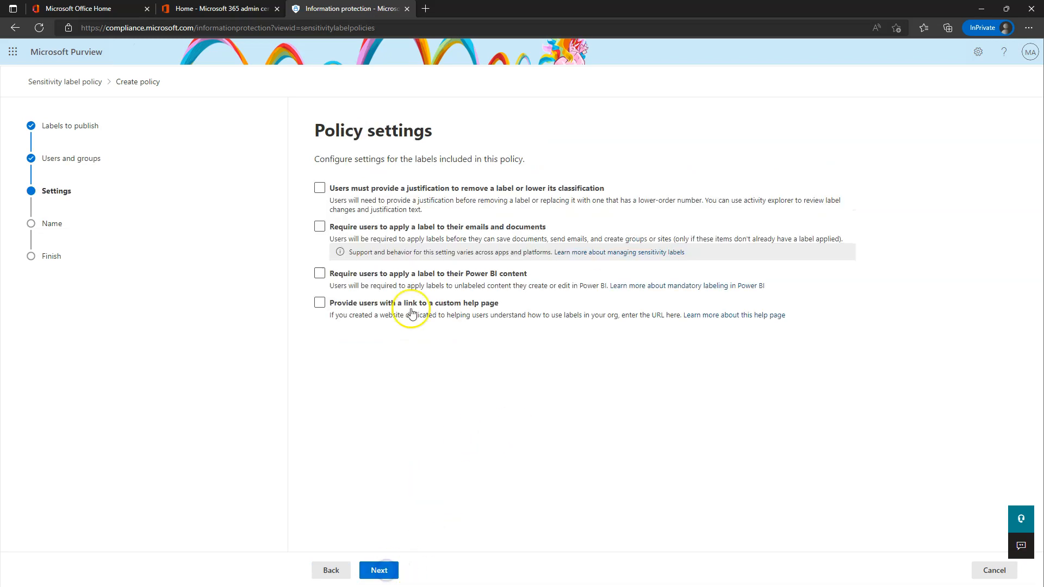
pyautogui.click(390, 273)
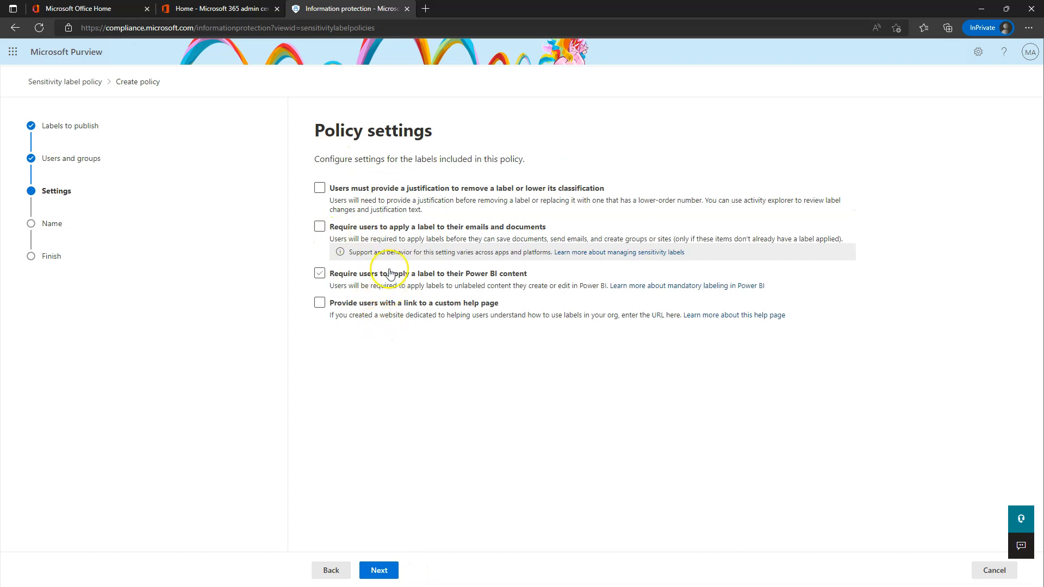
pyautogui.click(390, 273)
pyautogui.click(338, 190)
pyautogui.click(417, 235)
# Leave the document default label at None and emails as Same as document.
pyautogui.click(385, 571)
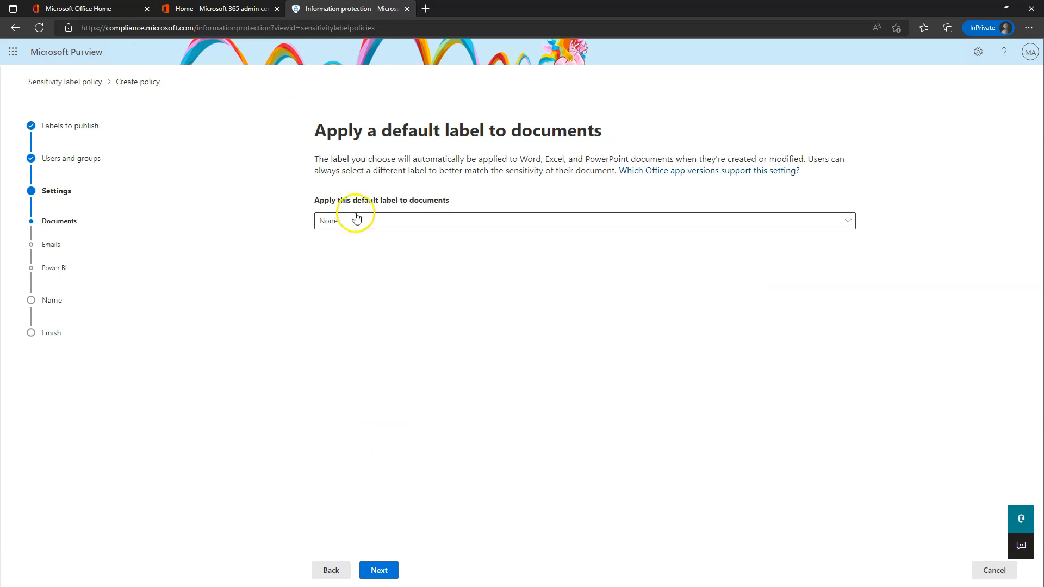
pyautogui.click(399, 225)
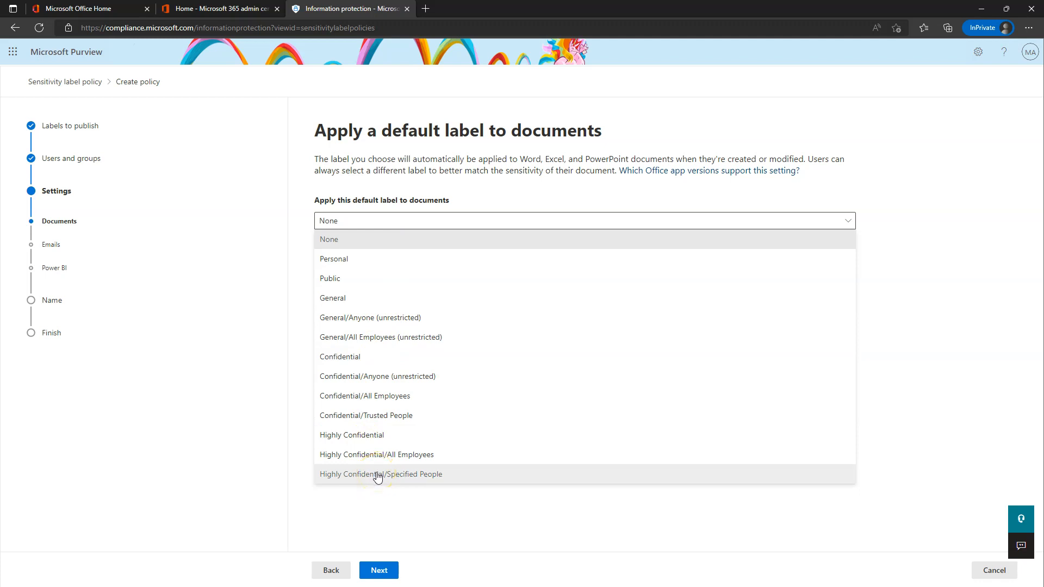
pyautogui.click(478, 93)
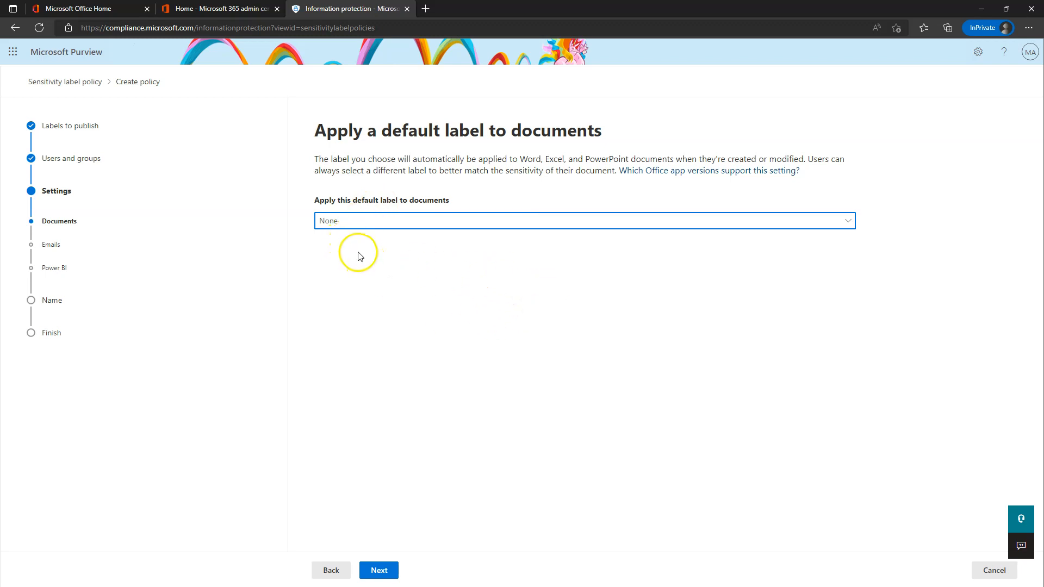
pyautogui.click(391, 566)
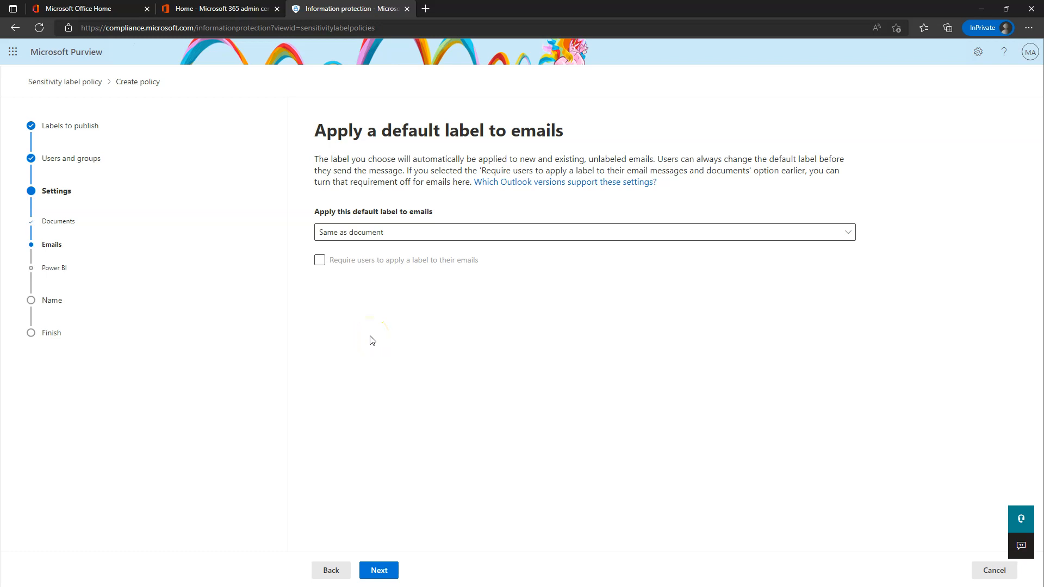
pyautogui.click(379, 568)
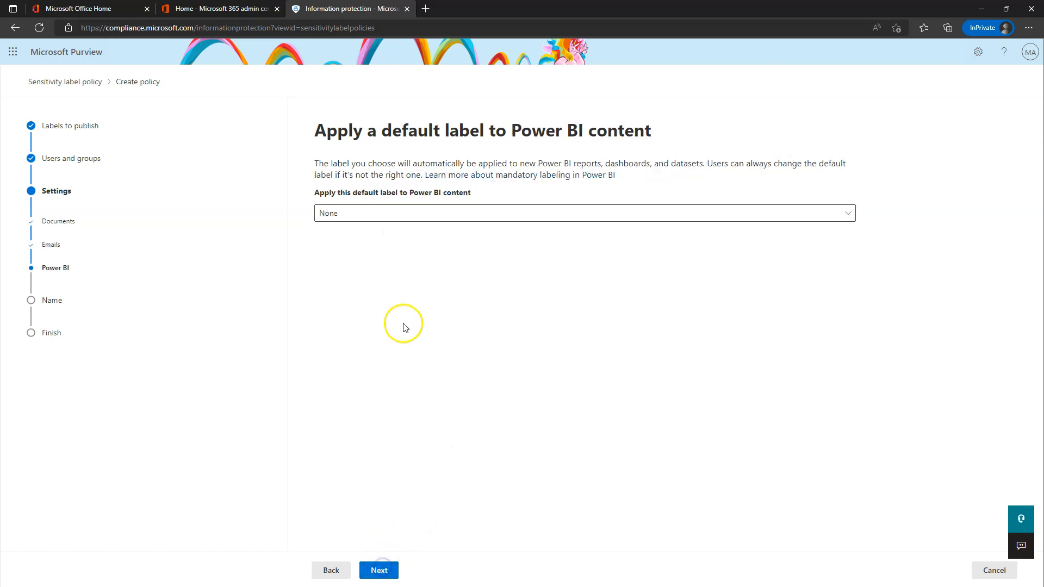
# Name the policy 'PSP- All User Label Policy', submit it, and return to the policies list.
pyautogui.click(384, 572)
pyautogui.click(364, 182)
pyautogui.write('PSP- All User Label')
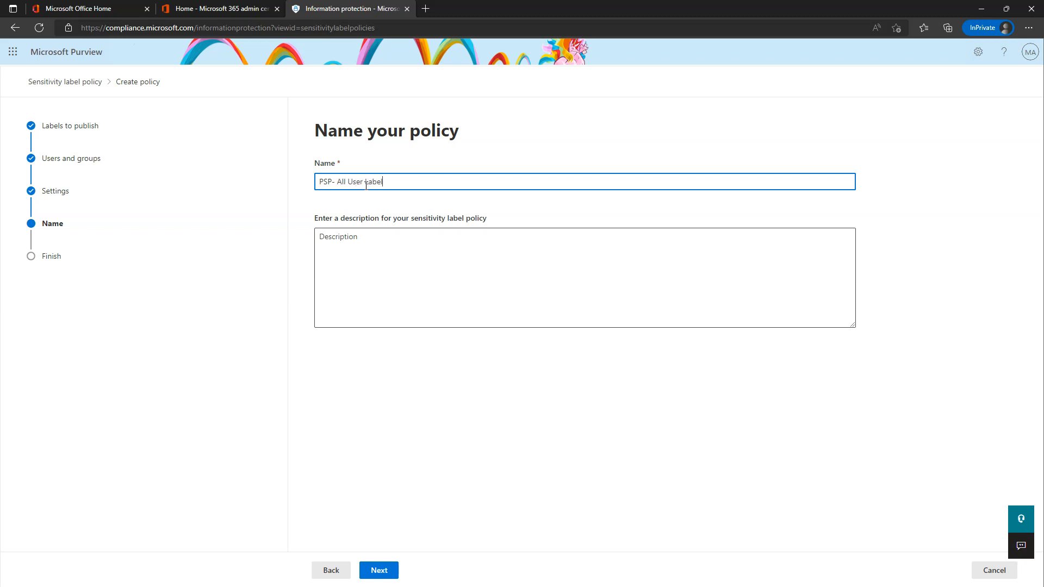
pyautogui.write(' Policy')
pyautogui.click(380, 571)
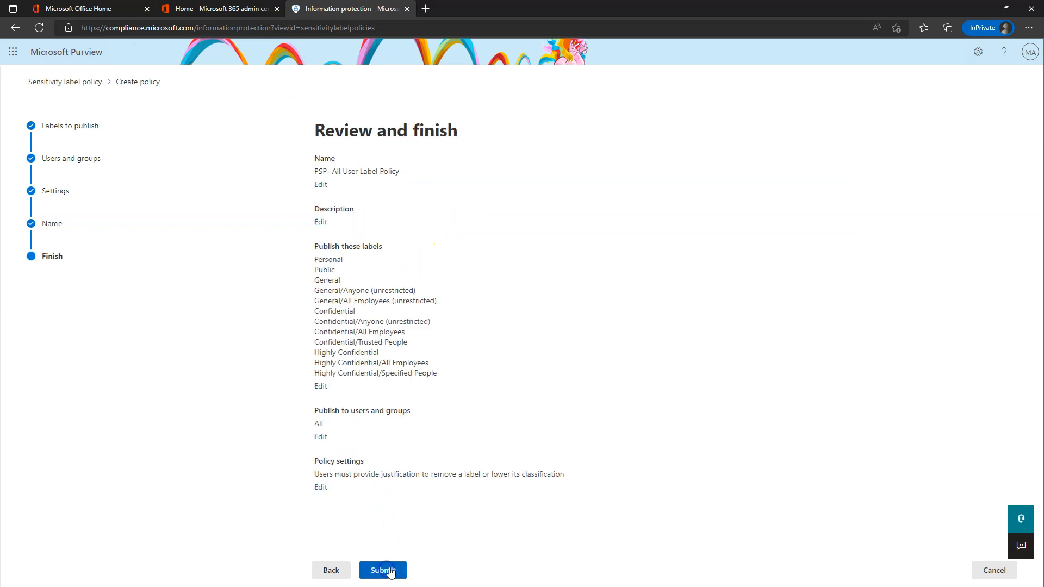
pyautogui.click(383, 570)
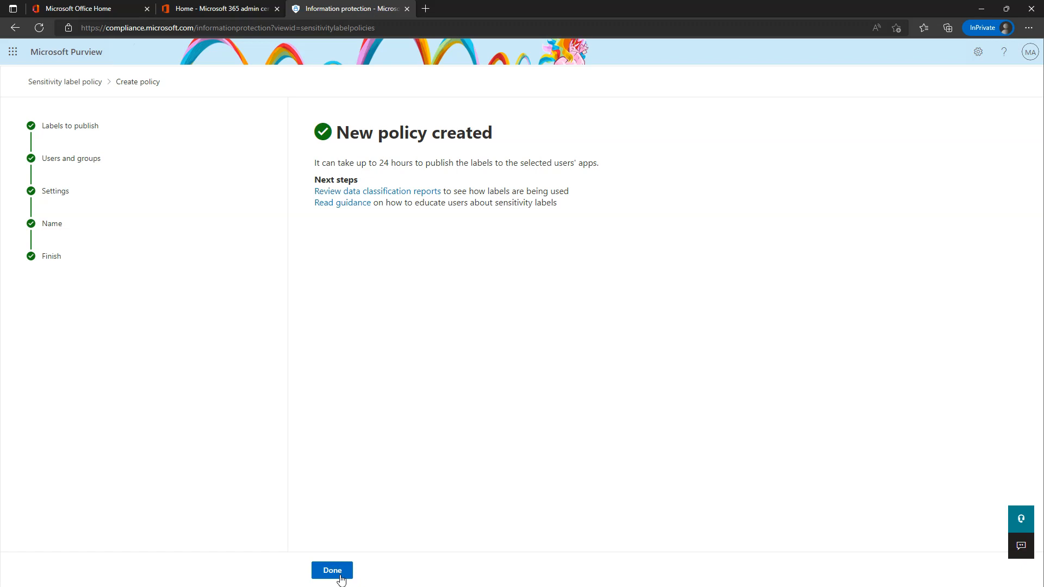
pyautogui.moveTo(314, 163); pyautogui.dragTo(598, 163)
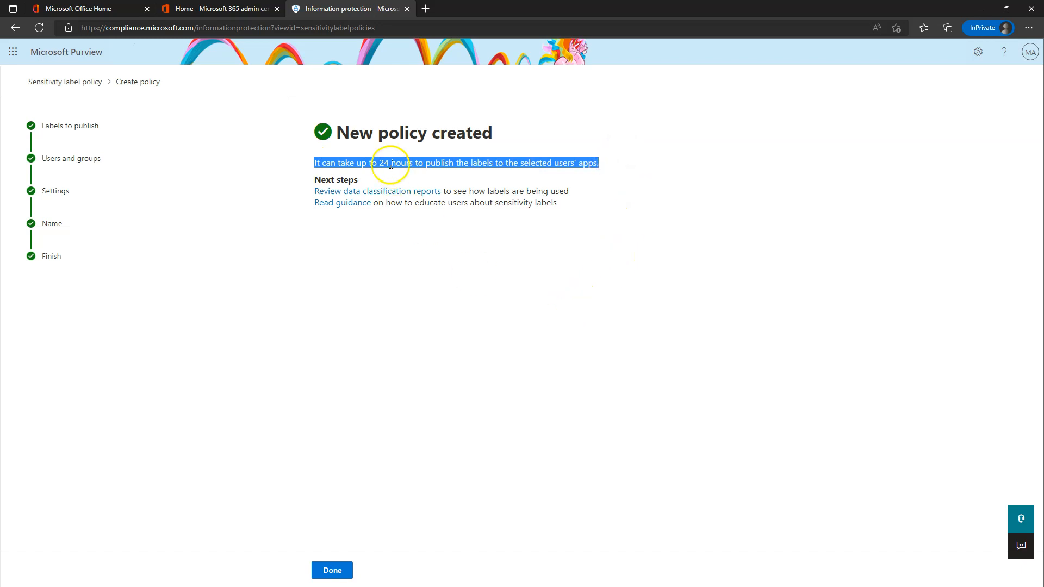
pyautogui.click(474, 424)
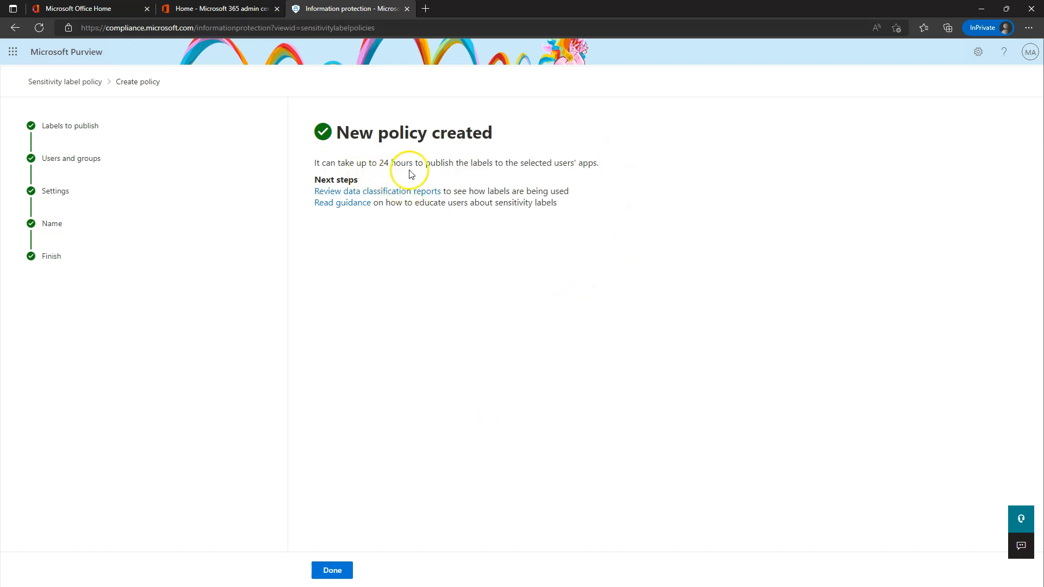
pyautogui.click(332, 570)
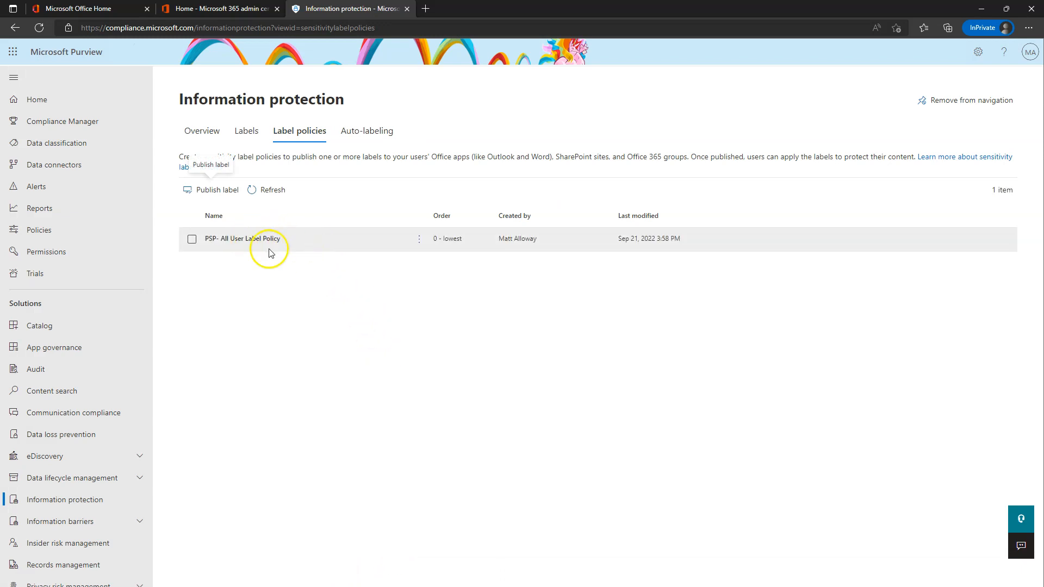
# Start another label policy that publishes only the Top Secret label.
pyautogui.click(218, 191)
pyautogui.click(391, 215)
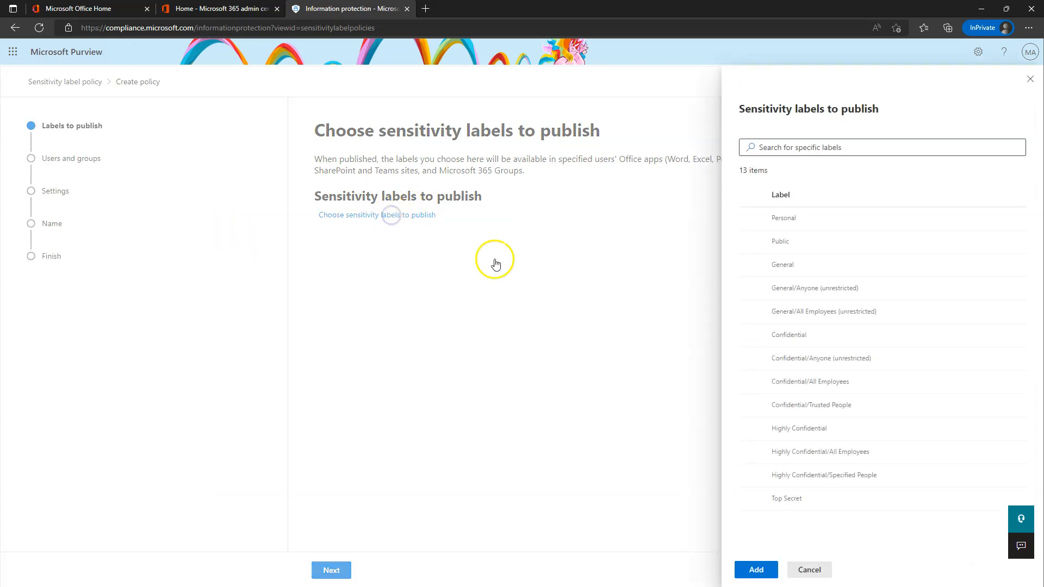
pyautogui.click(751, 498)
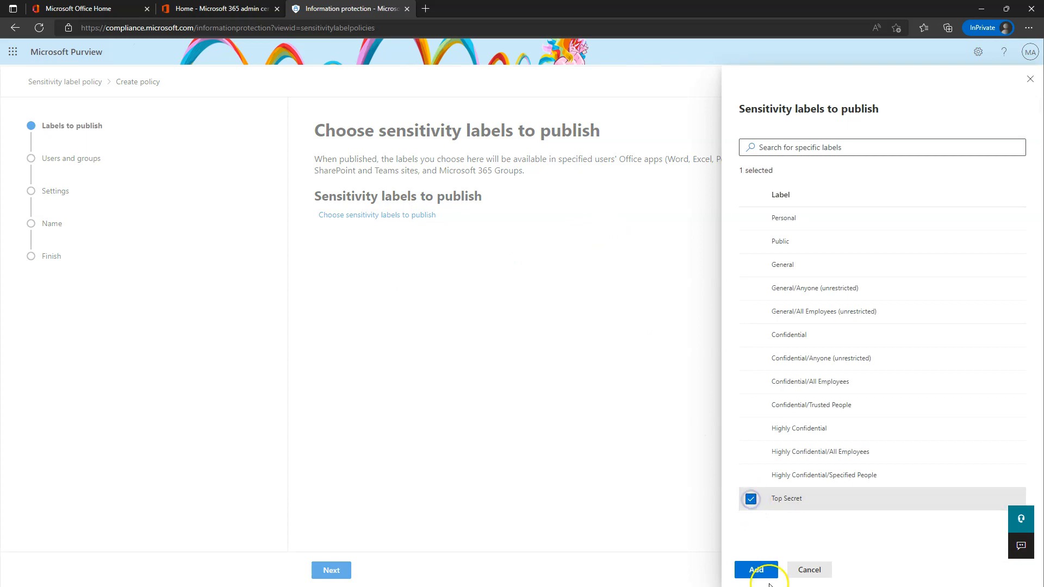
pyautogui.click(757, 569)
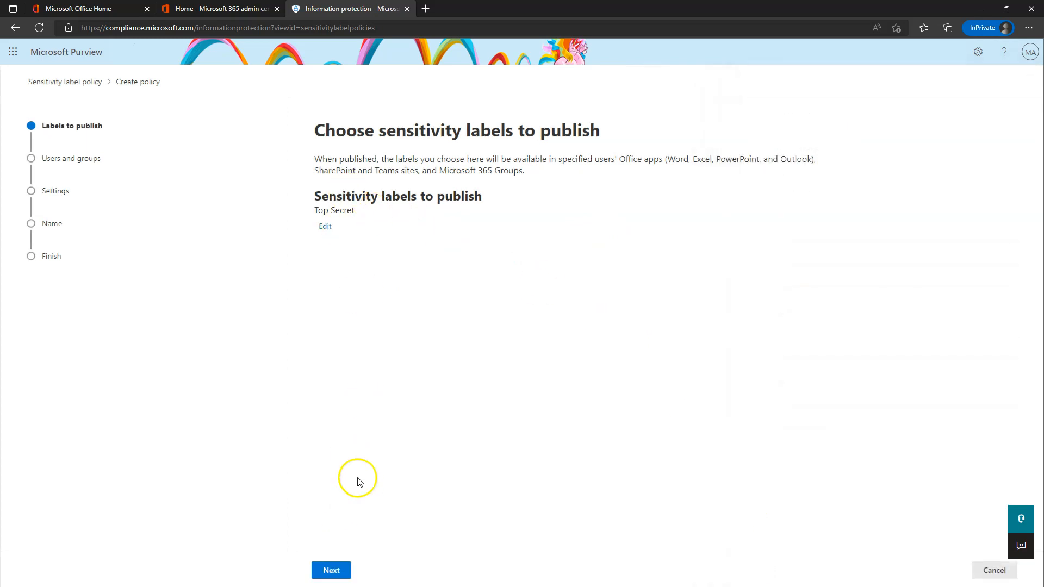
# Scope the policy to a single chosen user.
pyautogui.click(339, 575)
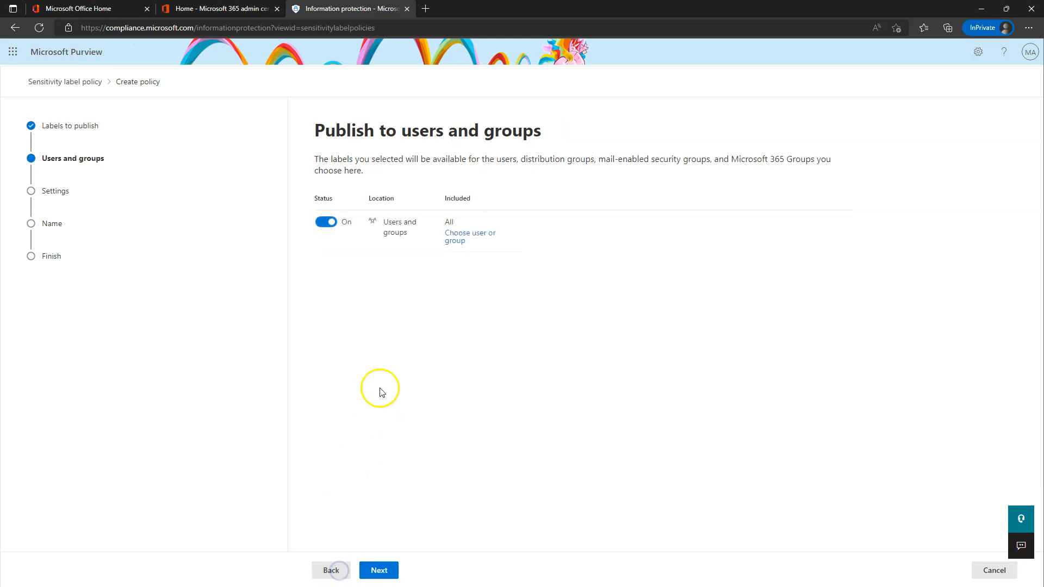
pyautogui.click(647, 233)
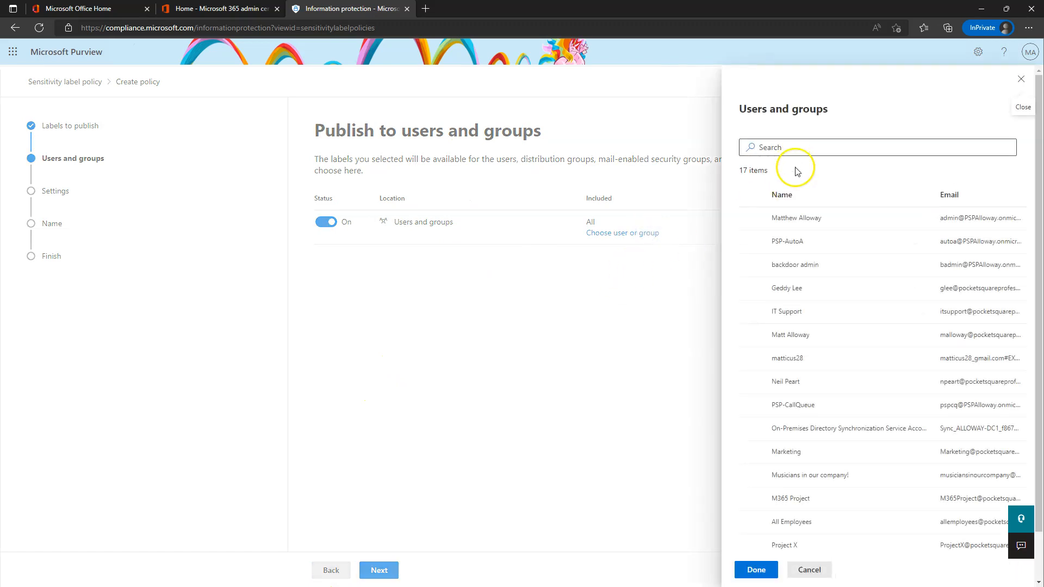
pyautogui.click(750, 335)
pyautogui.click(753, 571)
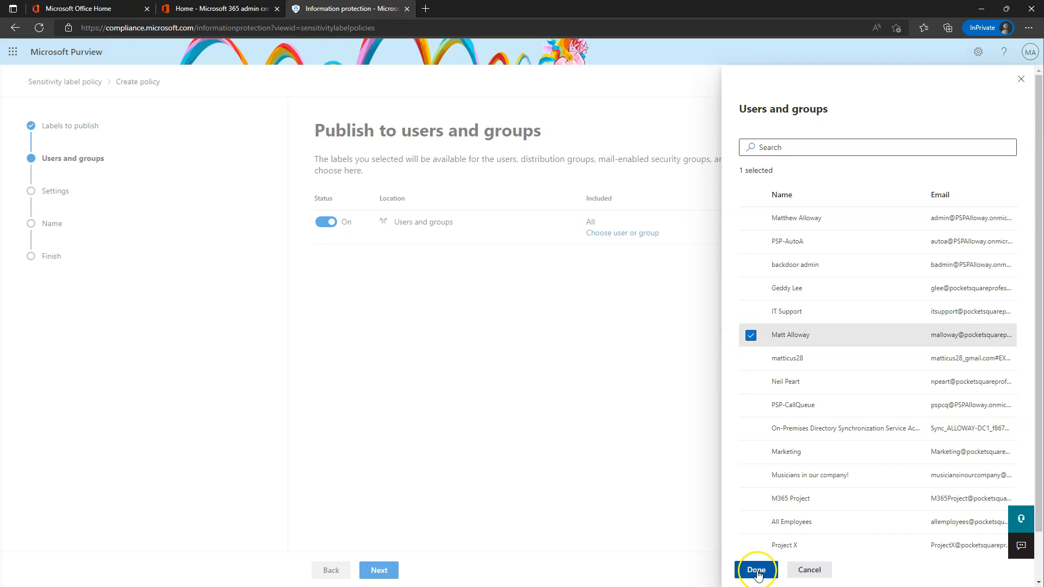
# Require justification to remove or downgrade labels, leaving document, email and Power BI defaults unset.
pyautogui.click(375, 567)
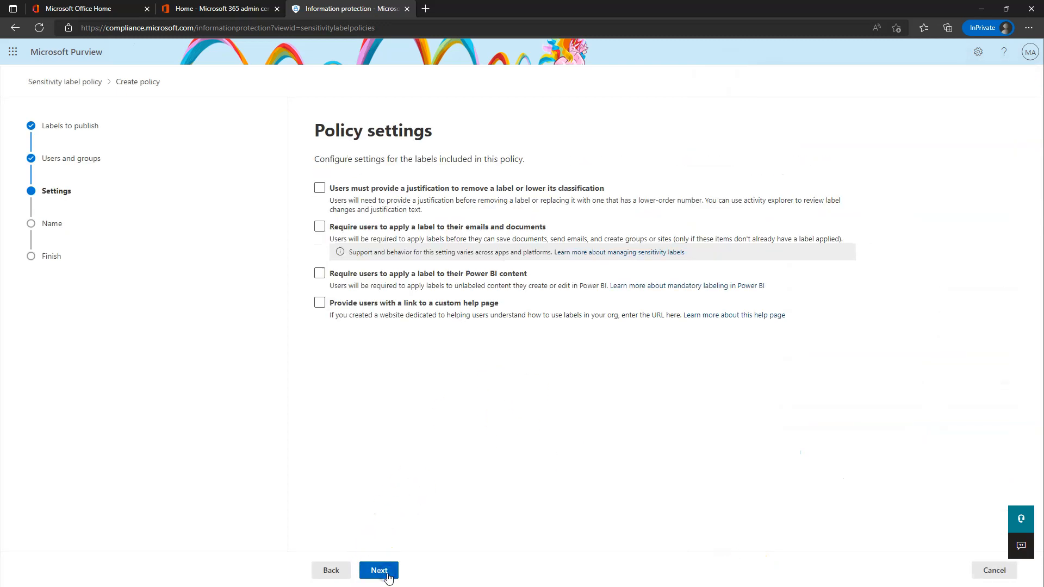
pyautogui.click(320, 189)
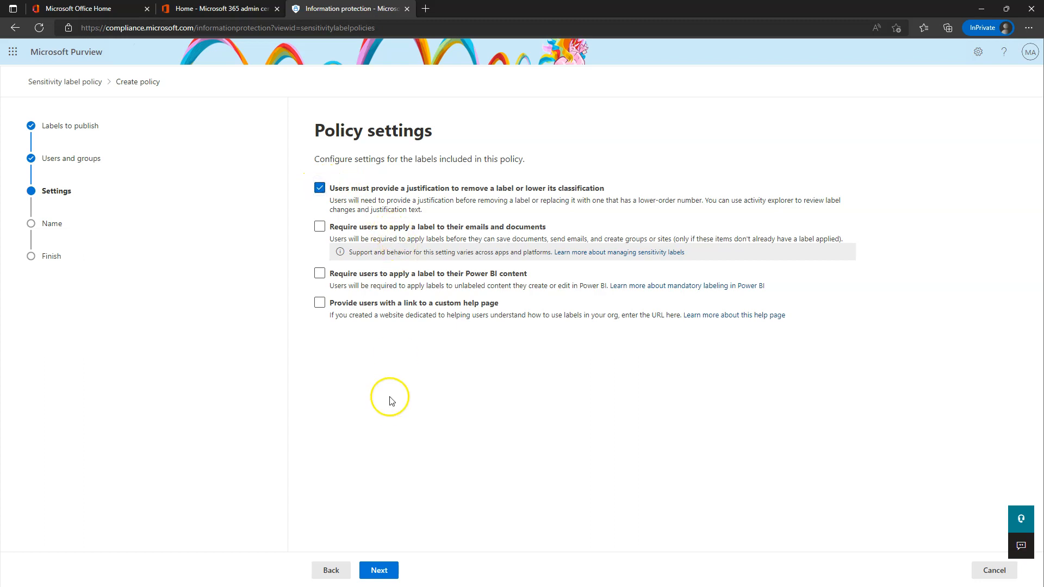
pyautogui.click(383, 571)
pyautogui.click(379, 571)
pyautogui.click(379, 571)
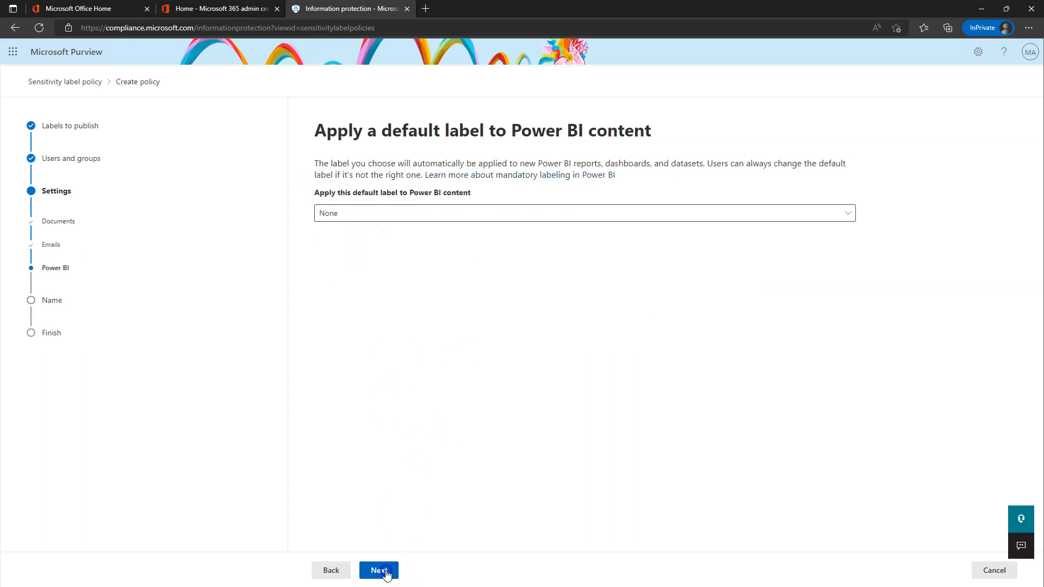
pyautogui.click(384, 572)
# Name the policy 'PSP - Top-Secret Label Policy', submit it, and close the wizard.
pyautogui.click(401, 181)
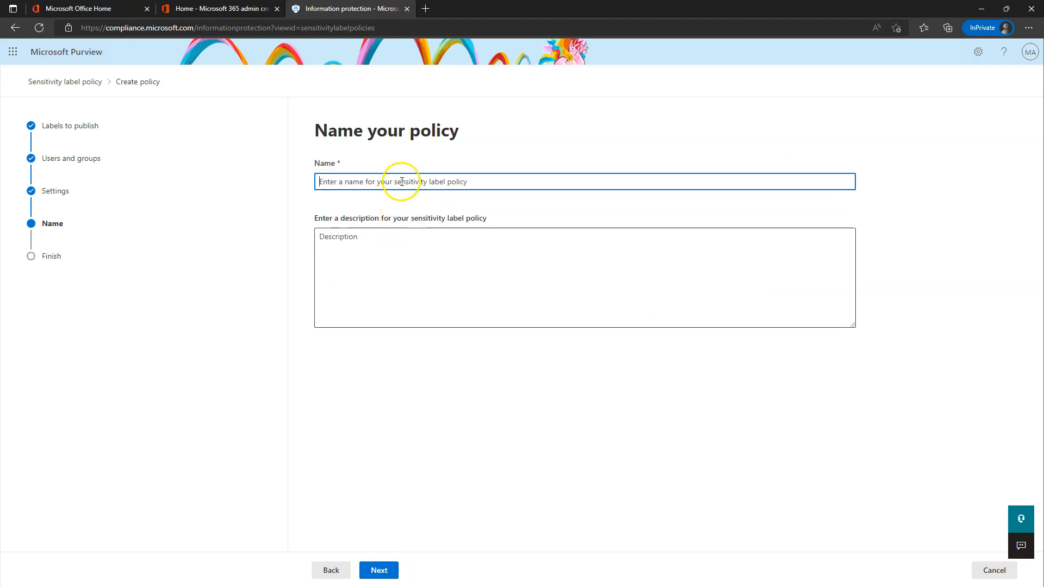
pyautogui.write('PSP')
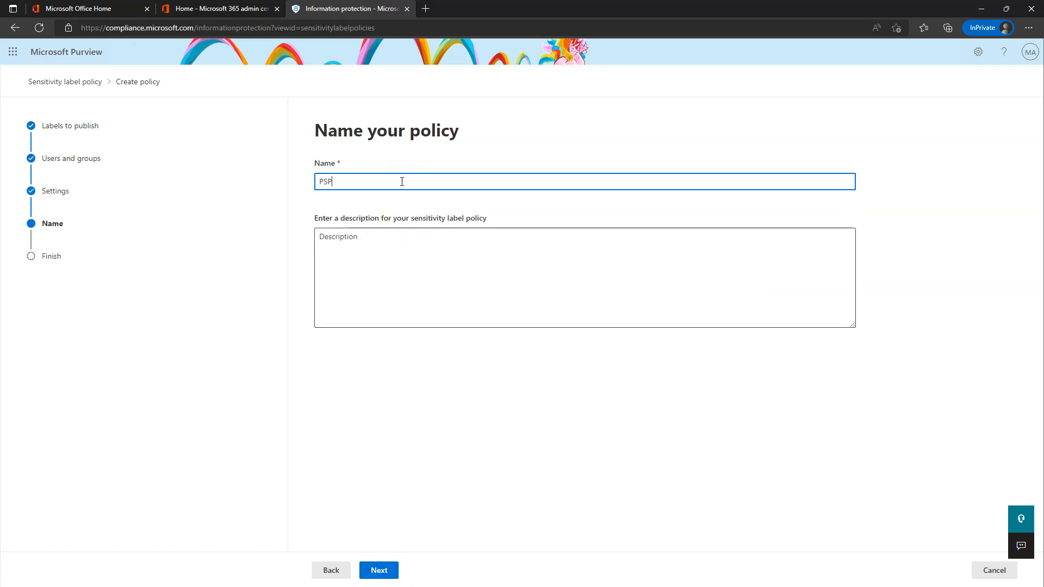
pyautogui.write(' - Top-Secret Label Policy')
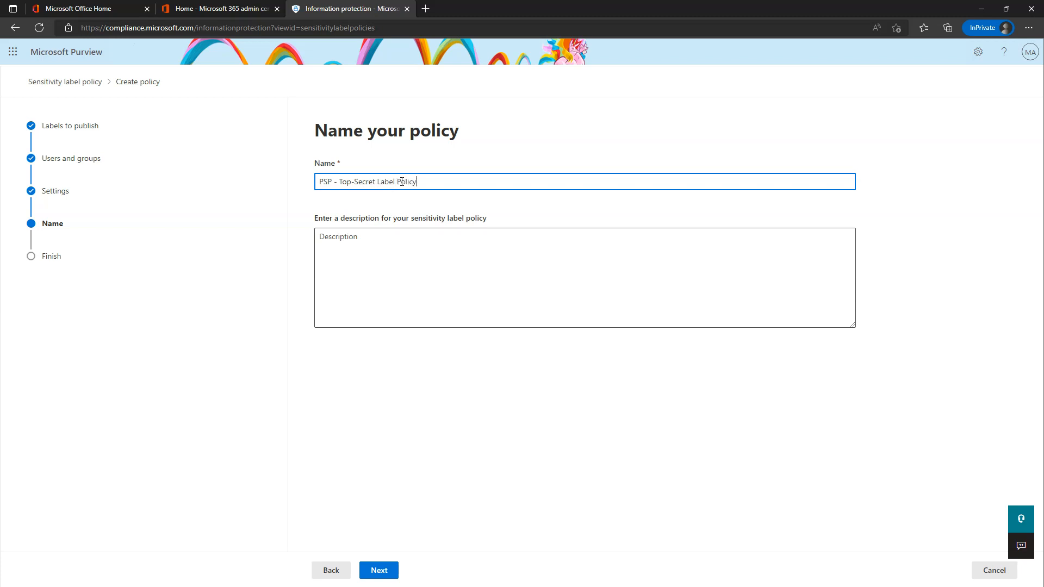
pyautogui.click(379, 570)
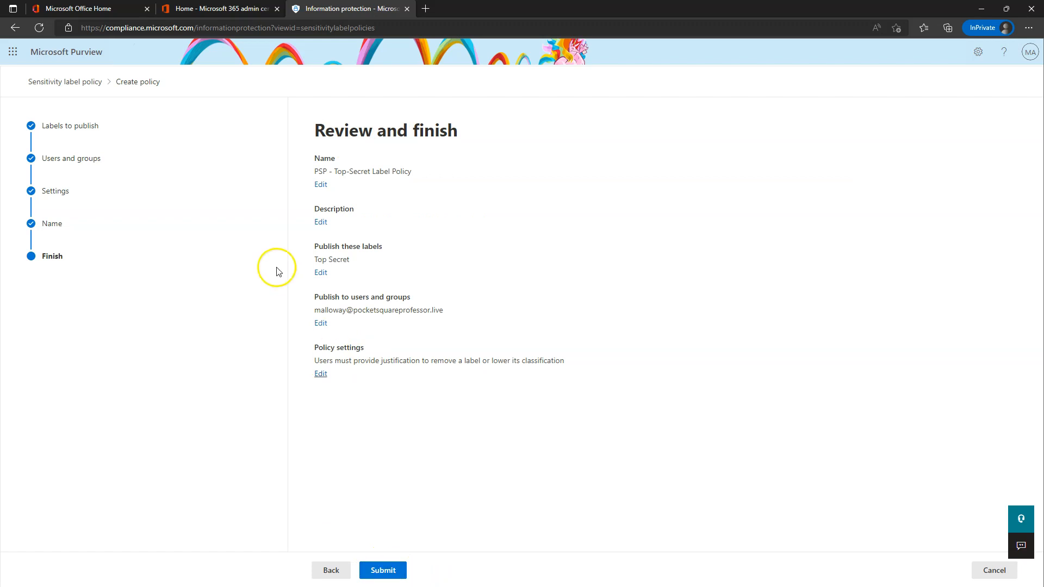
pyautogui.click(394, 570)
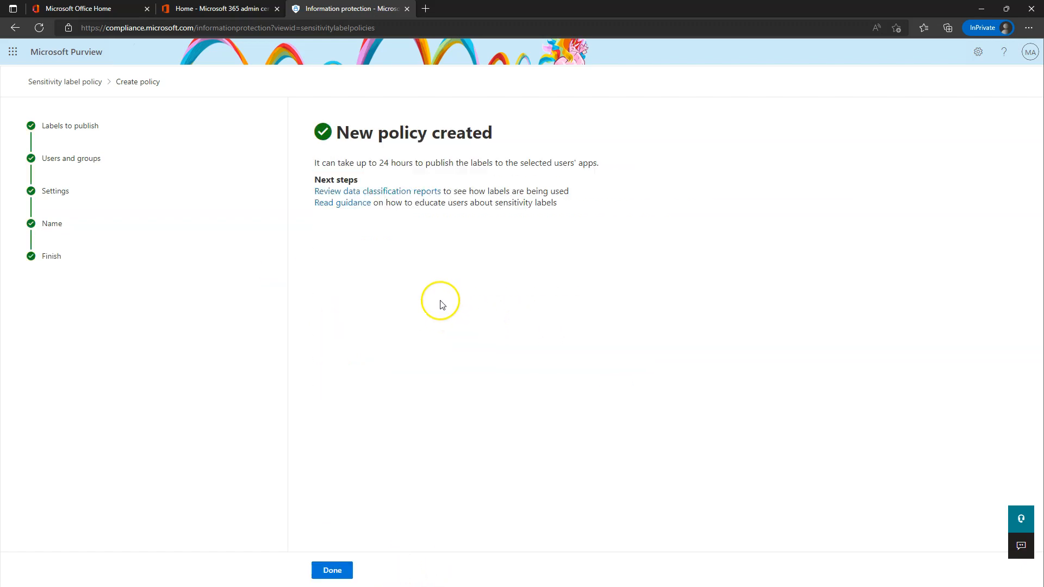
pyautogui.click(335, 569)
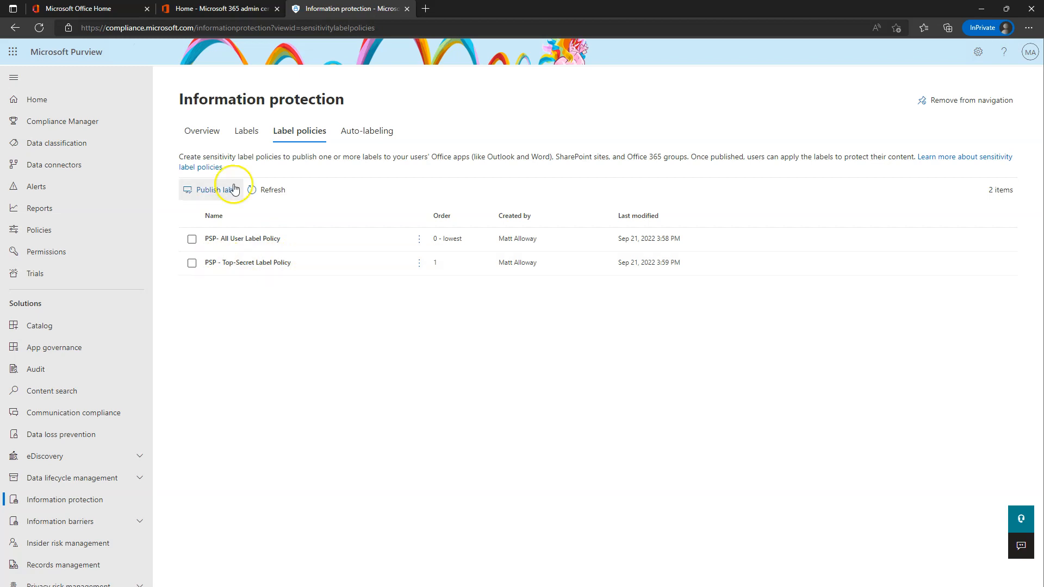
pyautogui.click(246, 128)
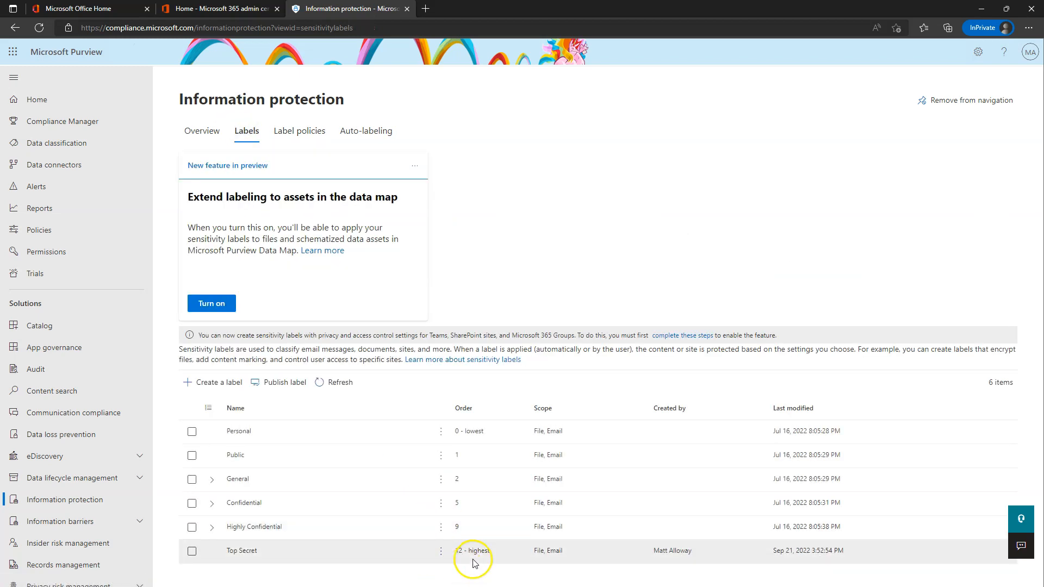
pyautogui.click(293, 134)
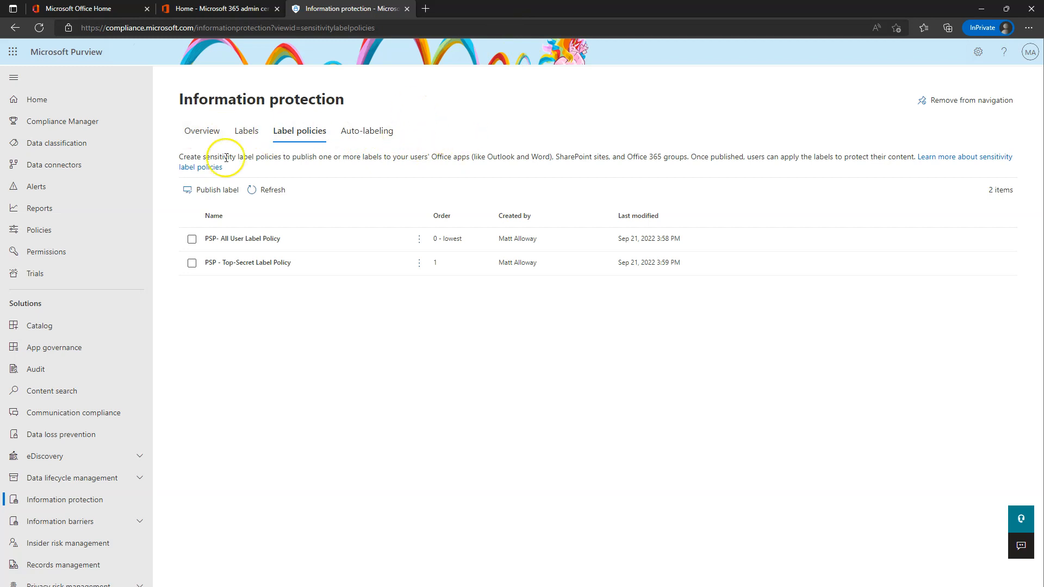
# Go to Auto-labeling and begin creating a new auto-labeling policy.
pyautogui.click(373, 136)
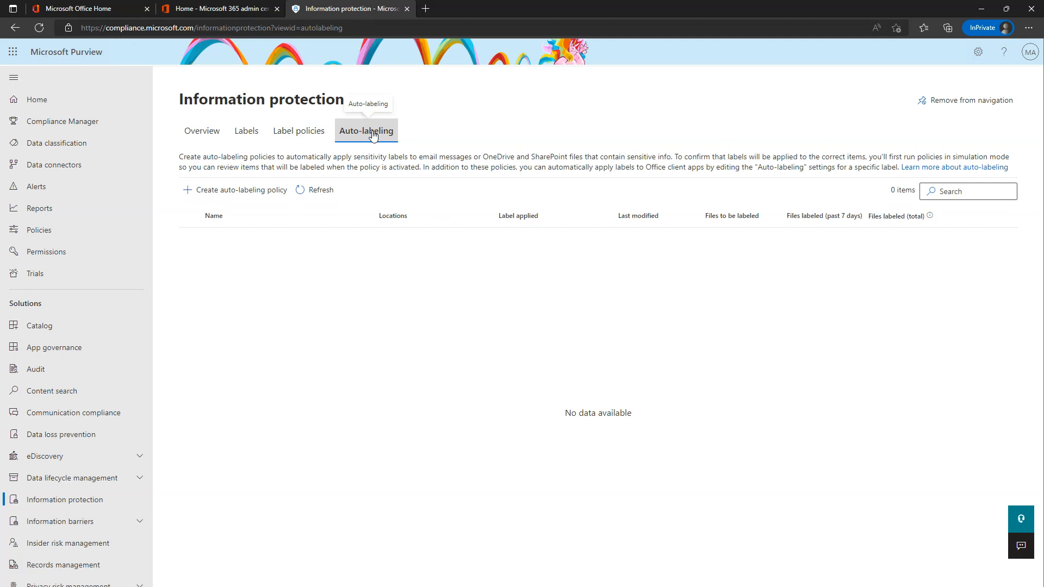
pyautogui.click(231, 196)
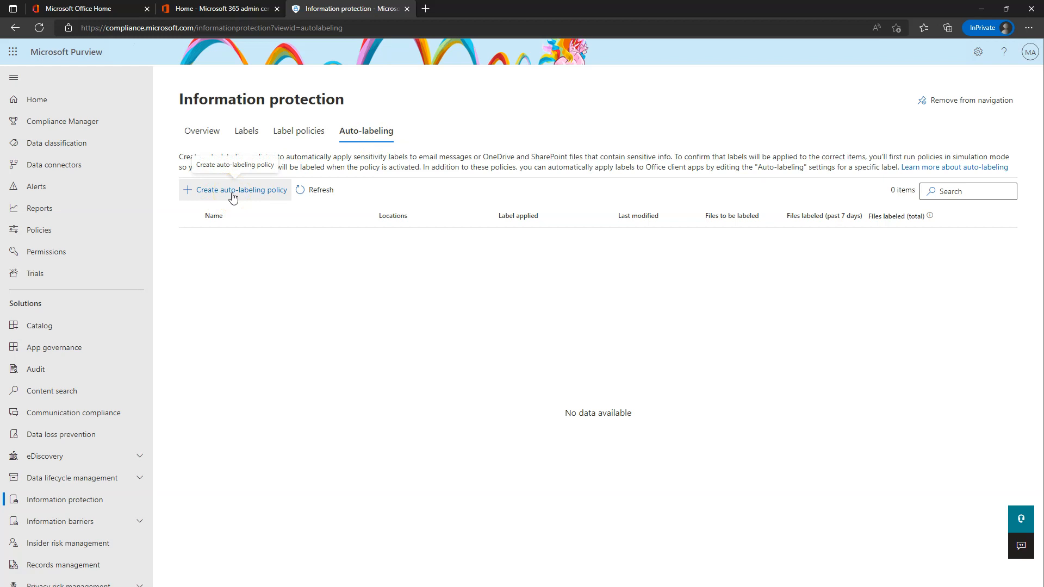
pyautogui.click(234, 195)
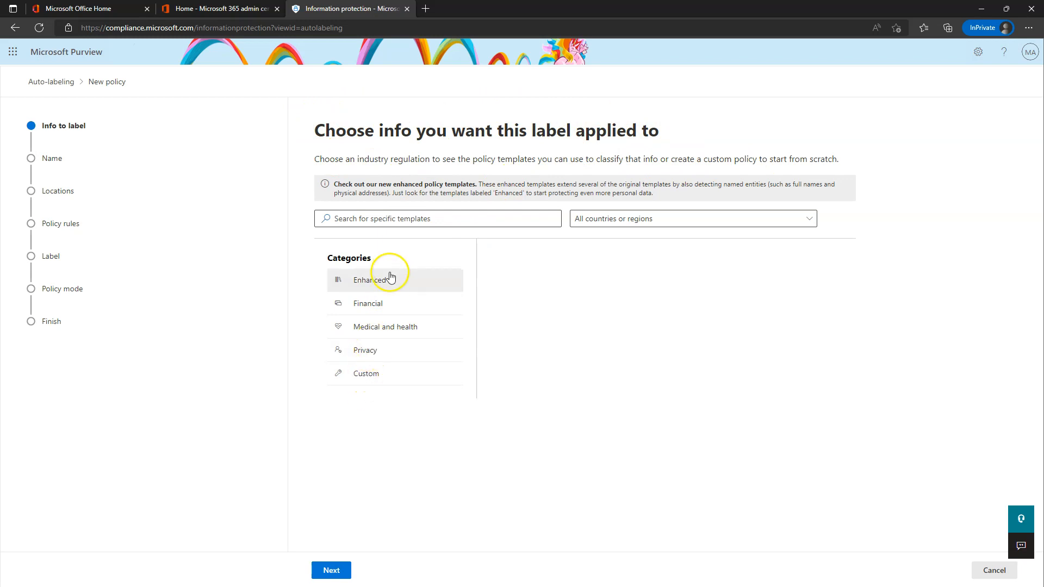
# Pick the Custom policy template and name the policy 'IPv6 Auto Labeling Policy'.
pyautogui.click(369, 379)
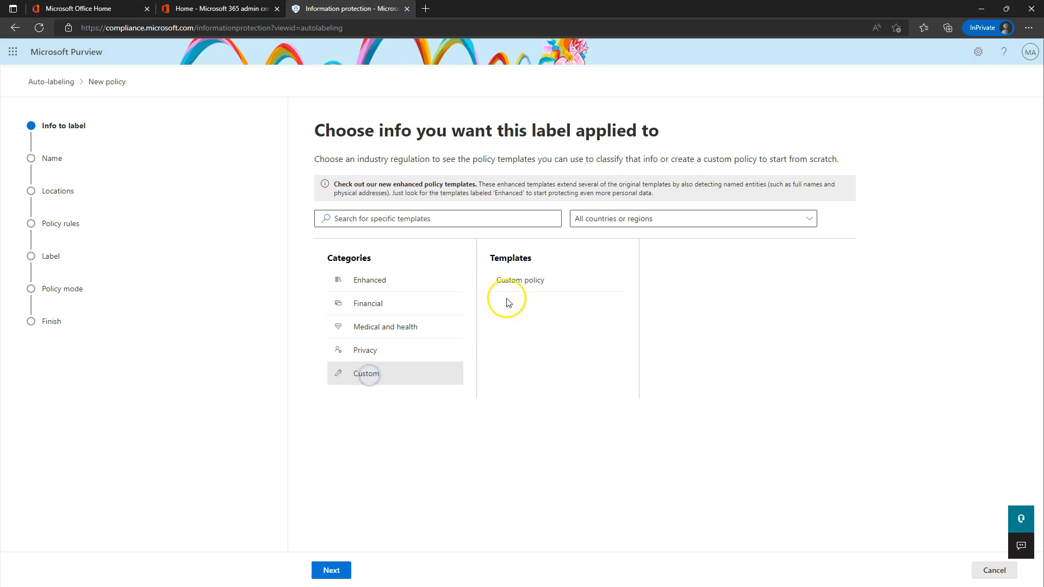
pyautogui.click(522, 284)
pyautogui.click(331, 571)
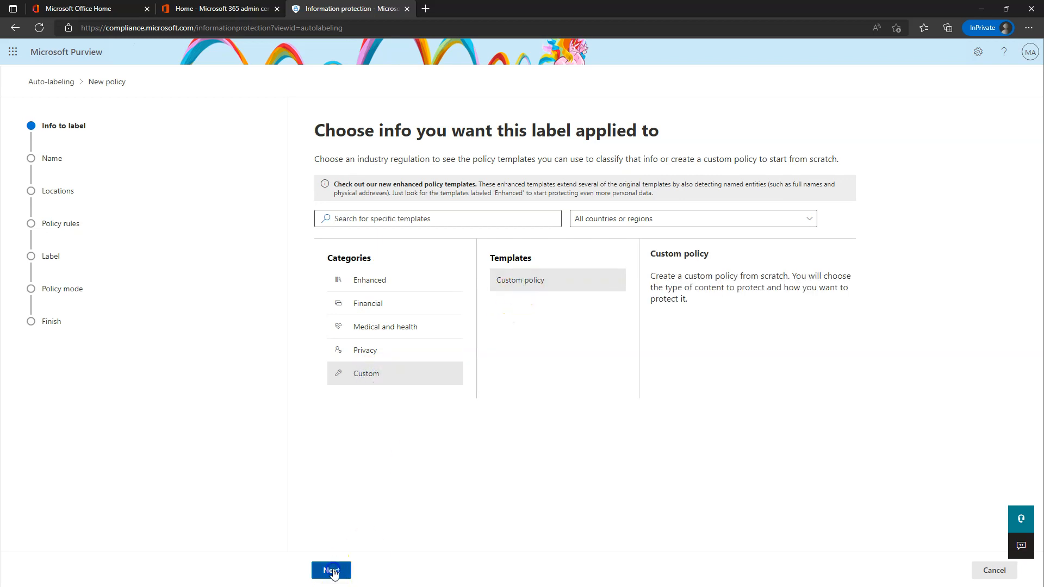
pyautogui.moveTo(401, 203); pyautogui.dragTo(275, 203)
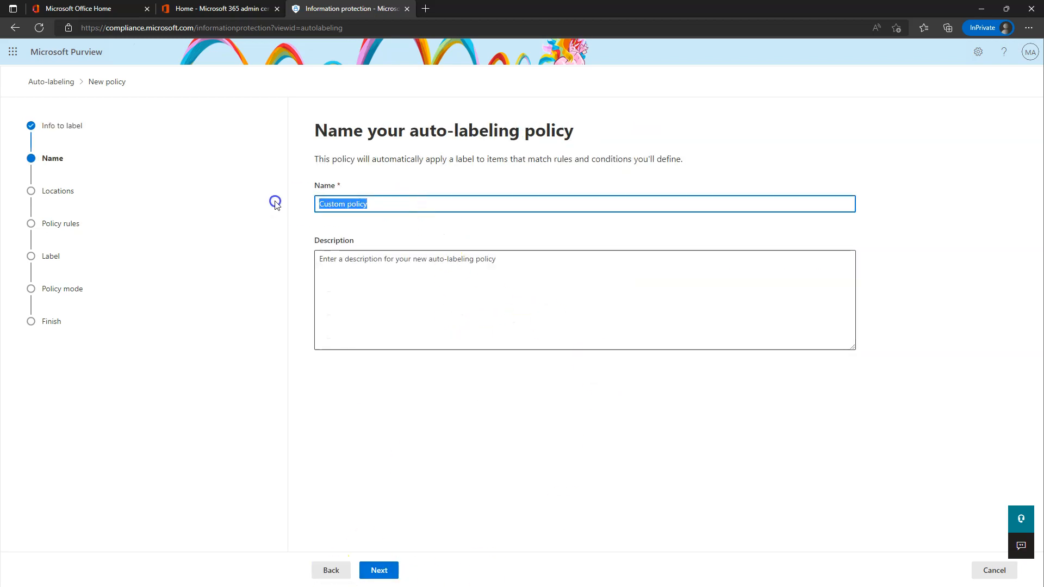
pyautogui.press('BackSpace')
pyautogui.write('IPv6 Auto Labeling Policy')
pyautogui.click(379, 569)
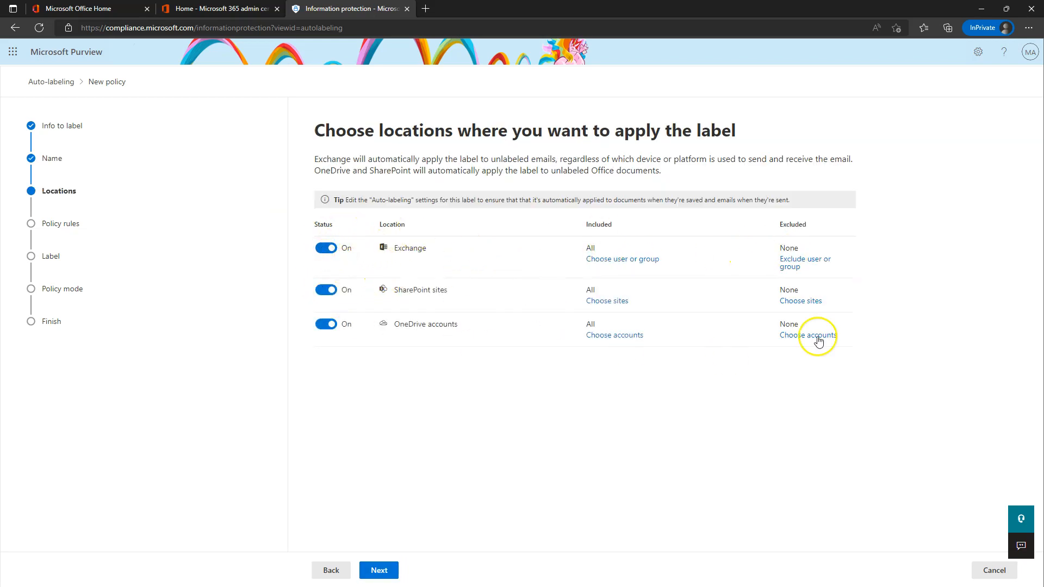
# Turn Exchange off, keeping SharePoint sites and OneDrive accounts as the policy locations.
pyautogui.click(328, 249)
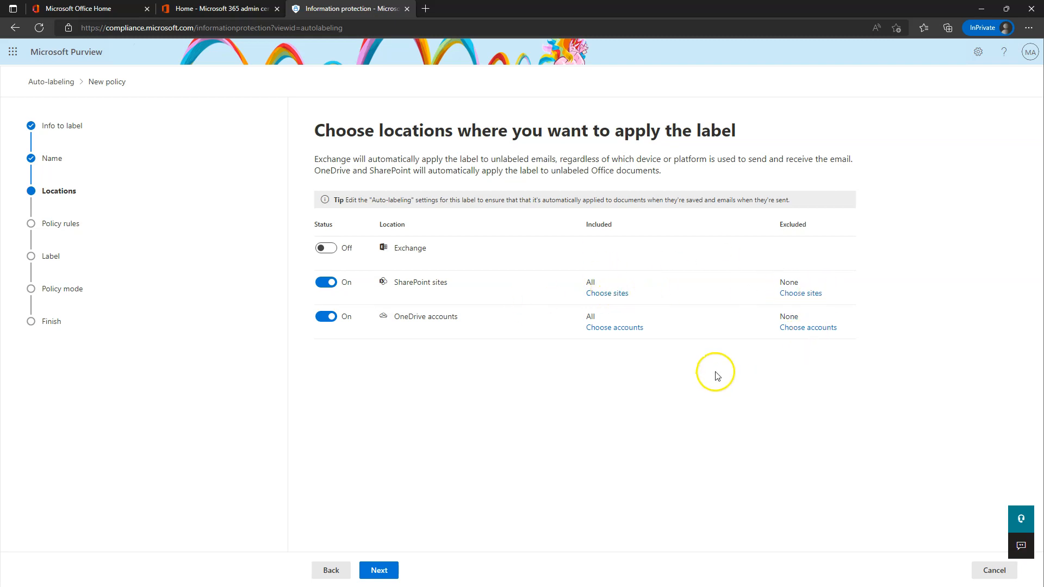
pyautogui.click(380, 574)
pyautogui.click(380, 574)
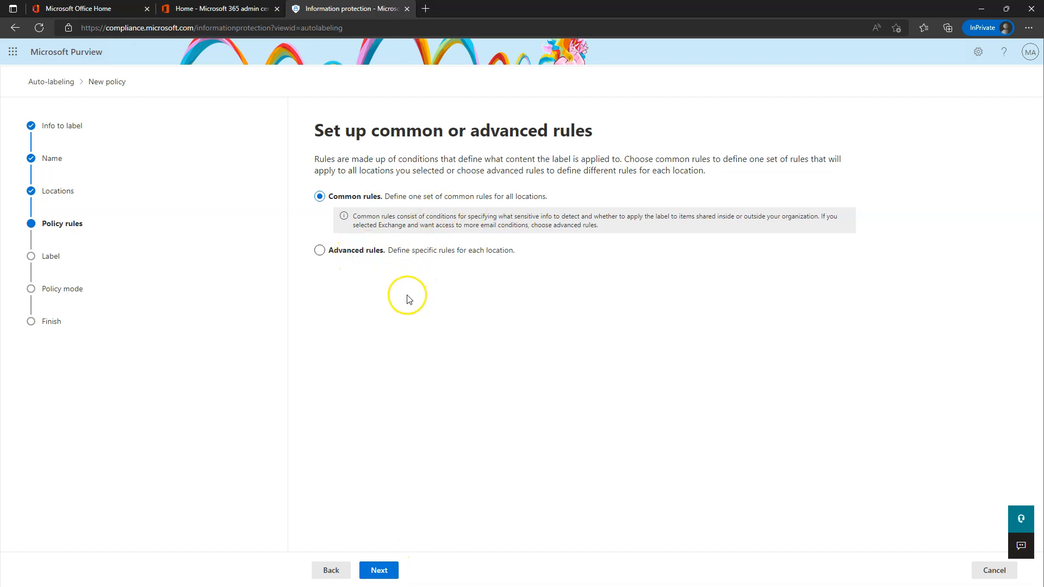
# Keep common rules for all locations and start a blank new rule.
pyautogui.click(385, 575)
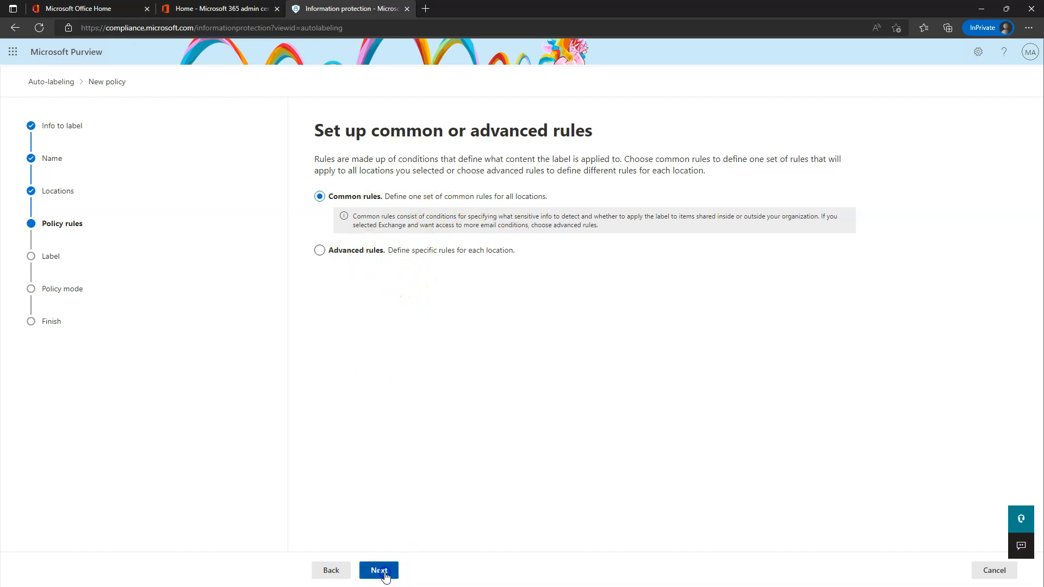
pyautogui.click(333, 572)
pyautogui.click(357, 252)
pyautogui.click(379, 571)
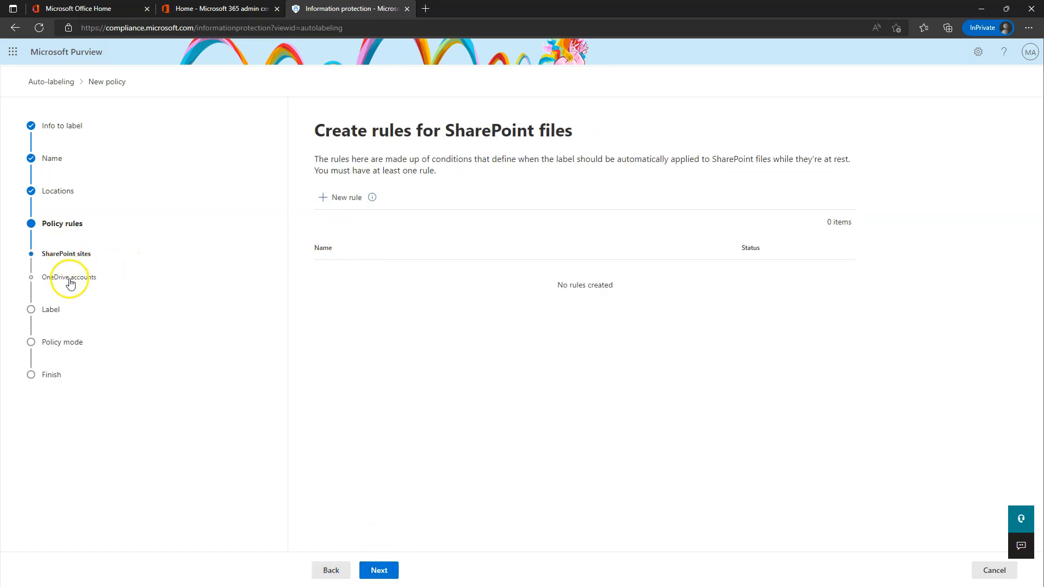
pyautogui.click(329, 568)
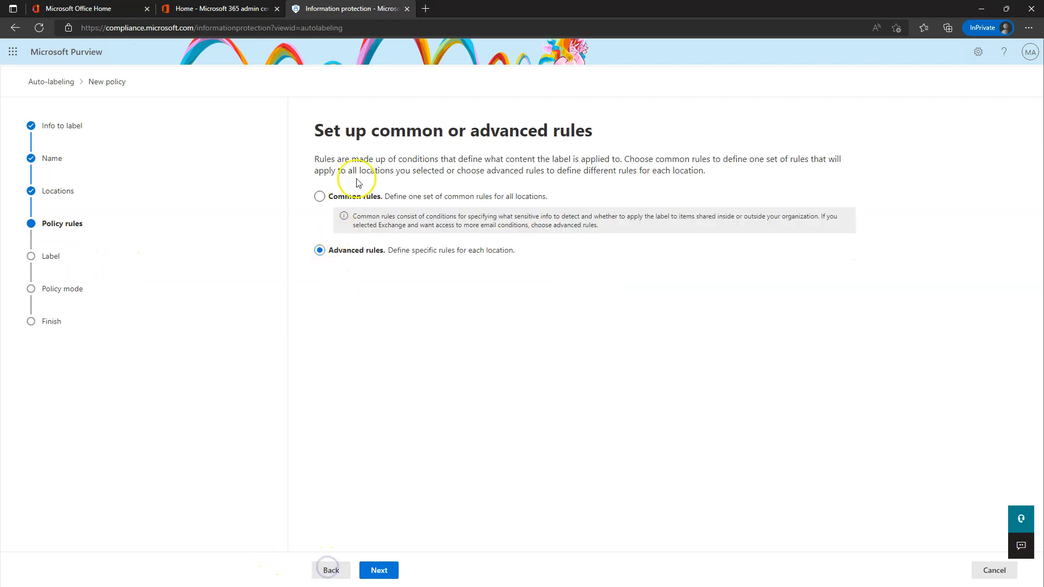
pyautogui.click(341, 197)
pyautogui.click(388, 569)
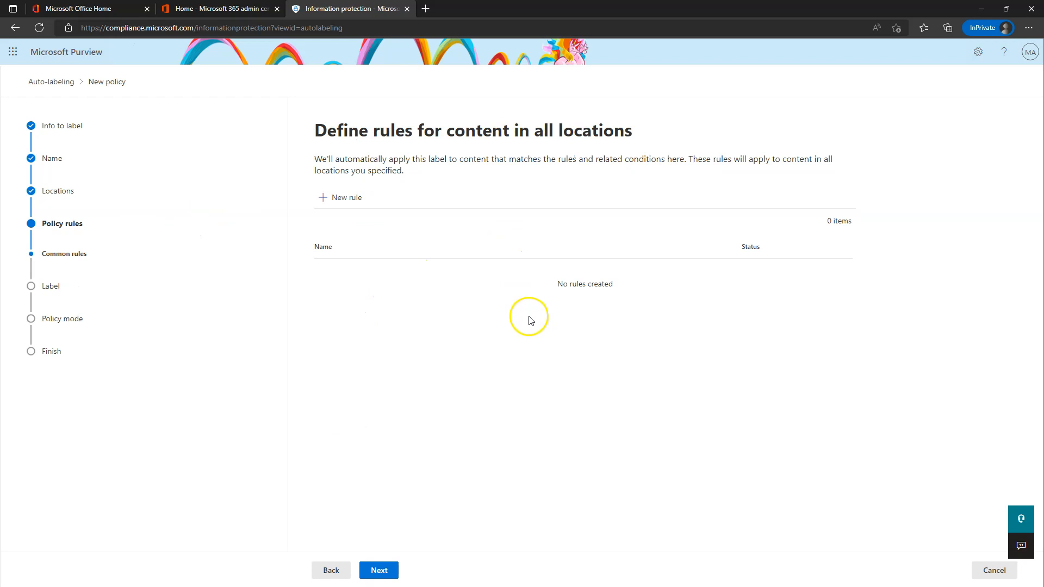
pyautogui.click(344, 199)
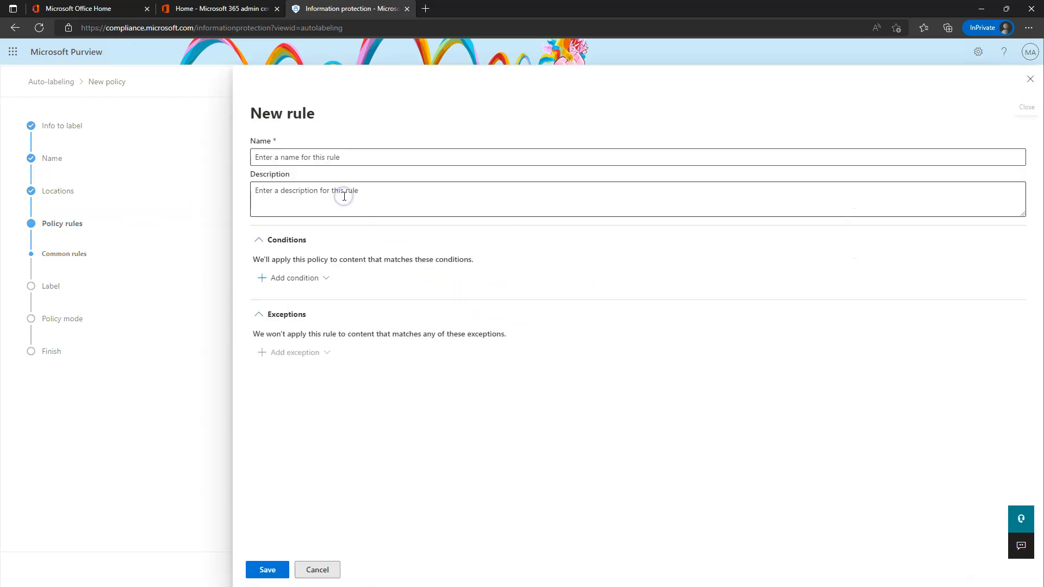
# Name the rule IPv6 and add a Content contains condition for the IP Address v6 sensitive info type.
pyautogui.click(326, 158)
pyautogui.write('I')
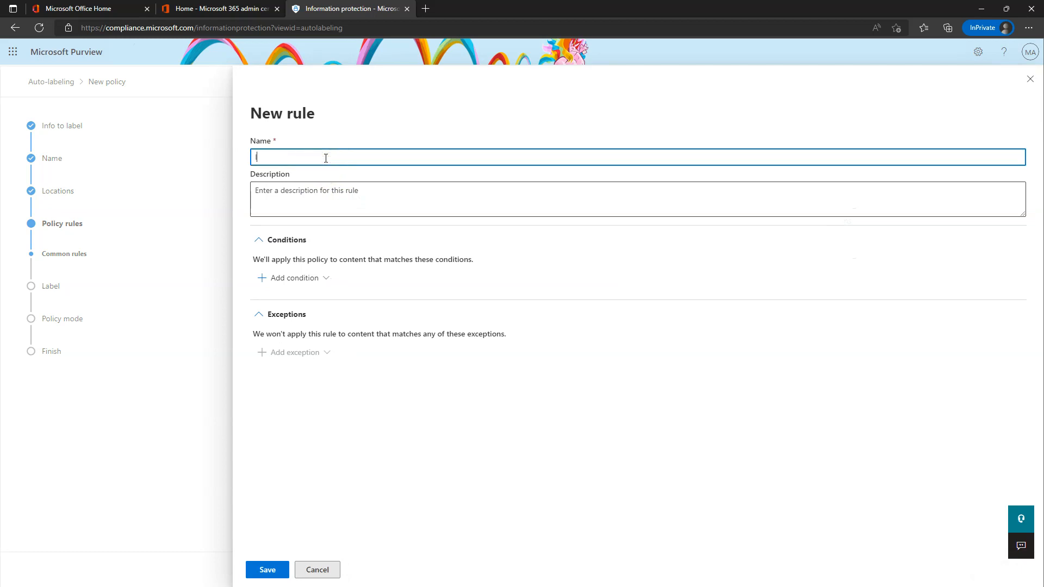
pyautogui.write('Pv6')
pyautogui.click(303, 278)
pyautogui.click(301, 300)
pyautogui.click(291, 333)
pyautogui.click(311, 357)
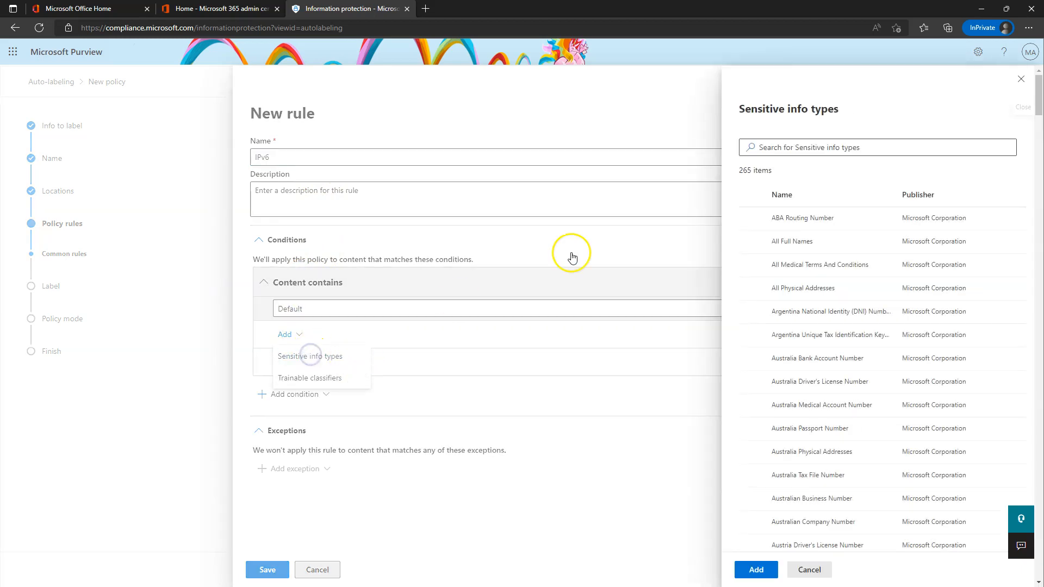
pyautogui.click(778, 147)
pyautogui.write('ip')
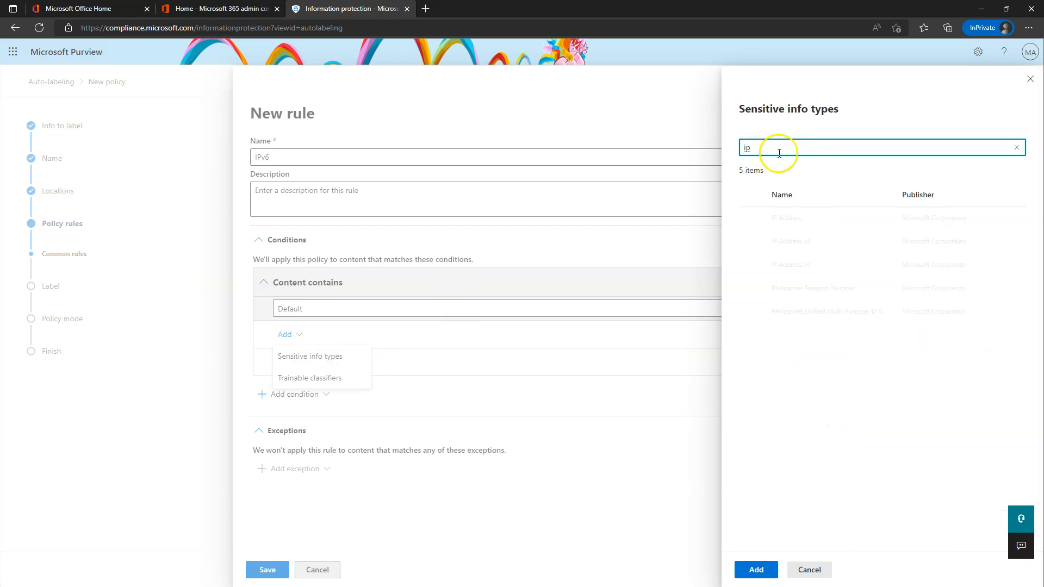
pyautogui.click(751, 265)
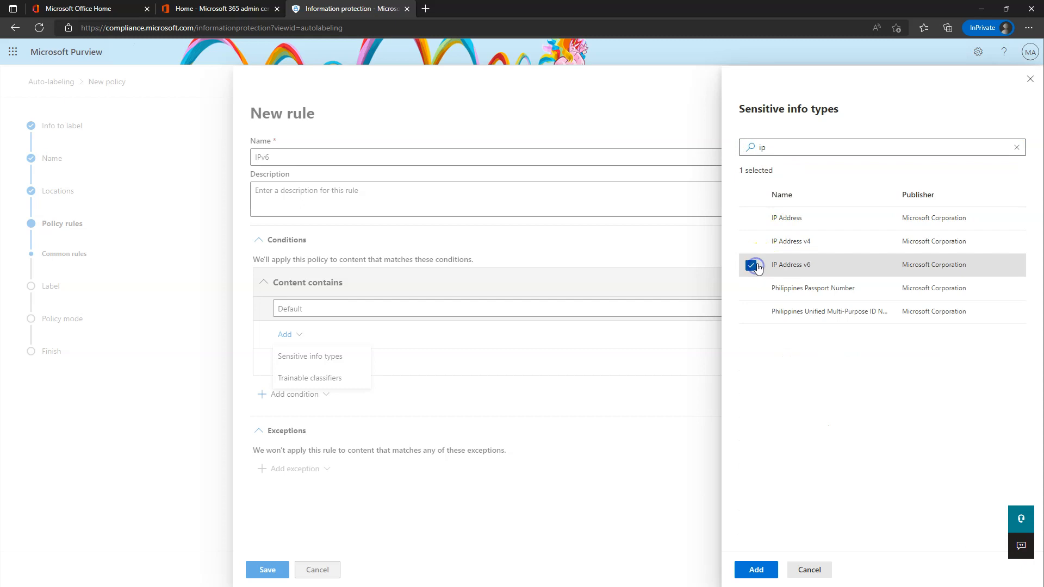
pyautogui.click(756, 569)
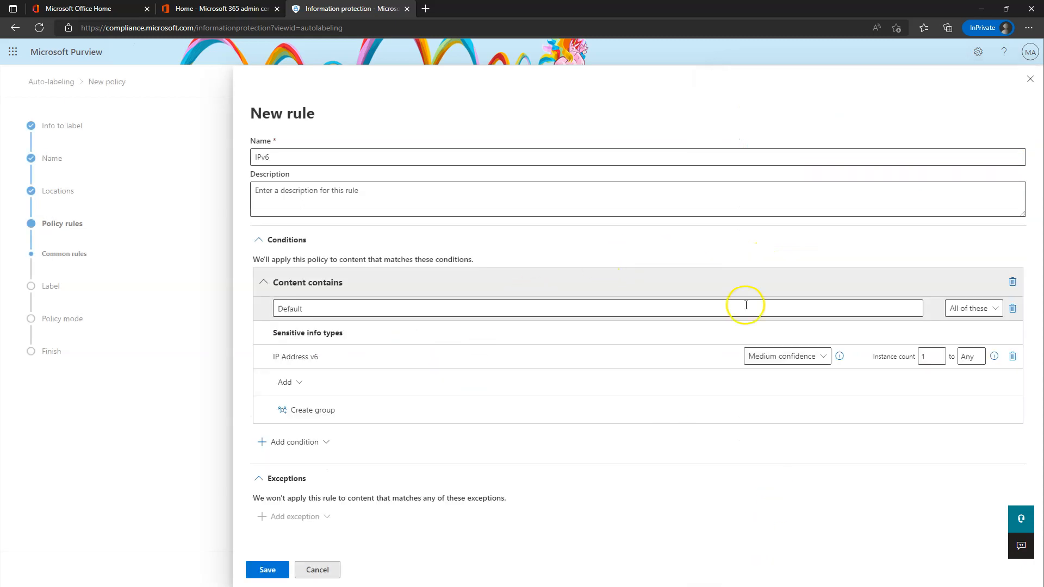
# Set IP Address v6 matching to Low confidence and save the IPv6 rule.
pyautogui.click(788, 354)
pyautogui.click(779, 376)
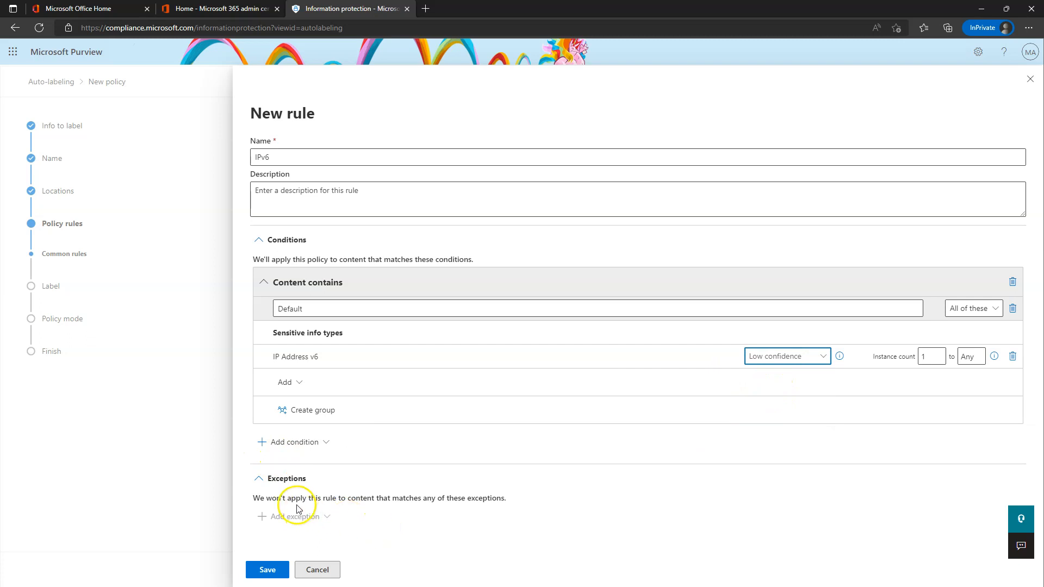
pyautogui.click(294, 442)
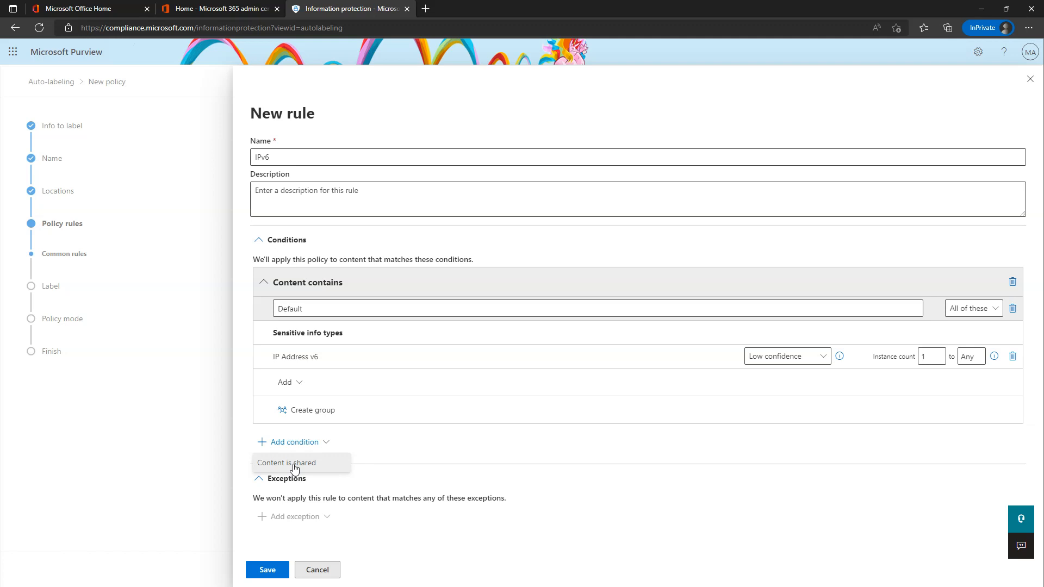
pyautogui.click(383, 439)
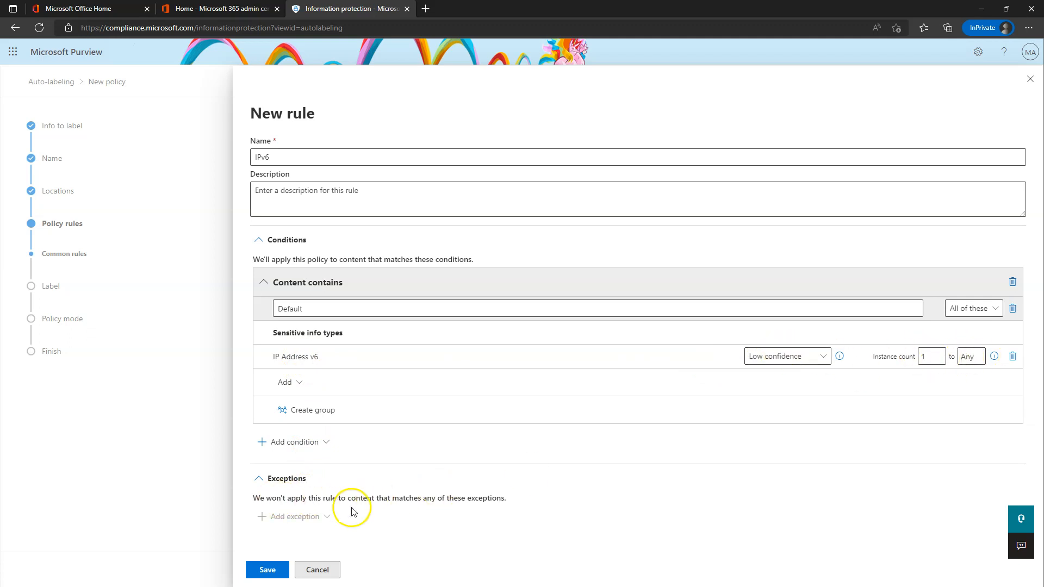
pyautogui.click(266, 571)
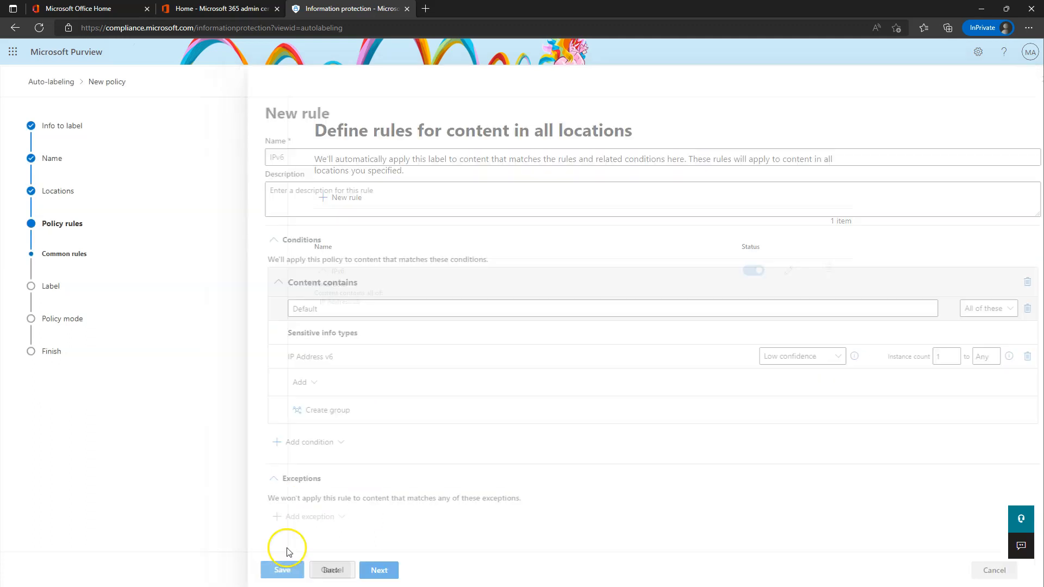
# Choose Highly Confidential/All Employees as the label the policy auto-applies.
pyautogui.click(386, 569)
pyautogui.click(368, 208)
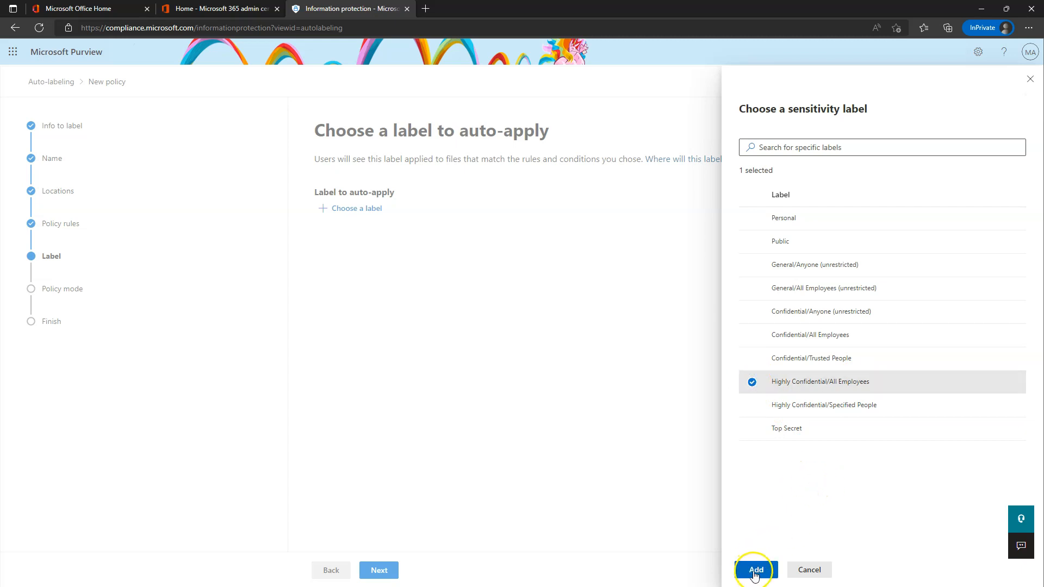
pyautogui.click(755, 570)
pyautogui.click(380, 571)
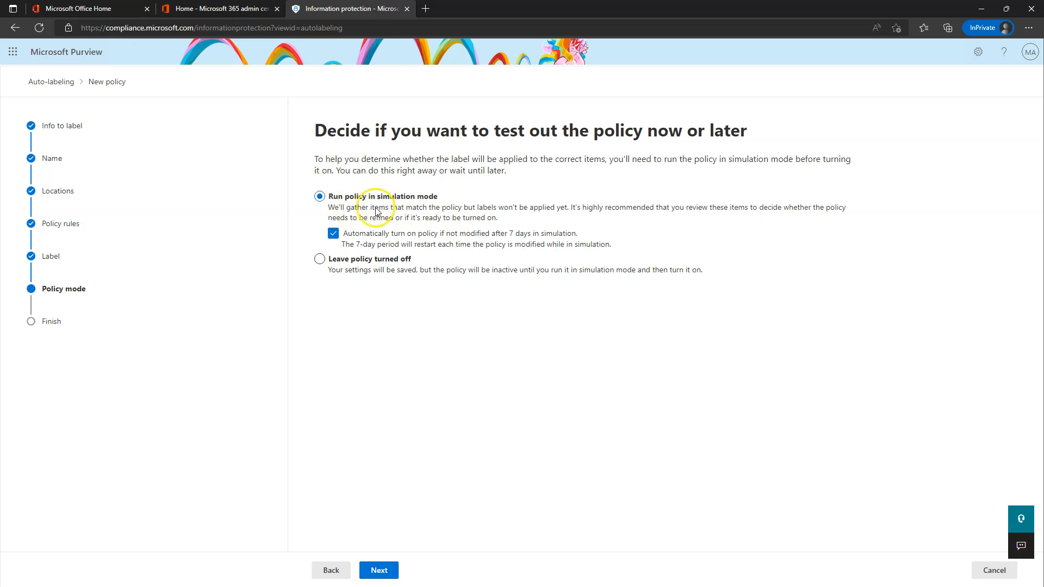
# Review the summary and create the IPv6 Auto Labeling Policy in simulation mode.
pyautogui.click(377, 572)
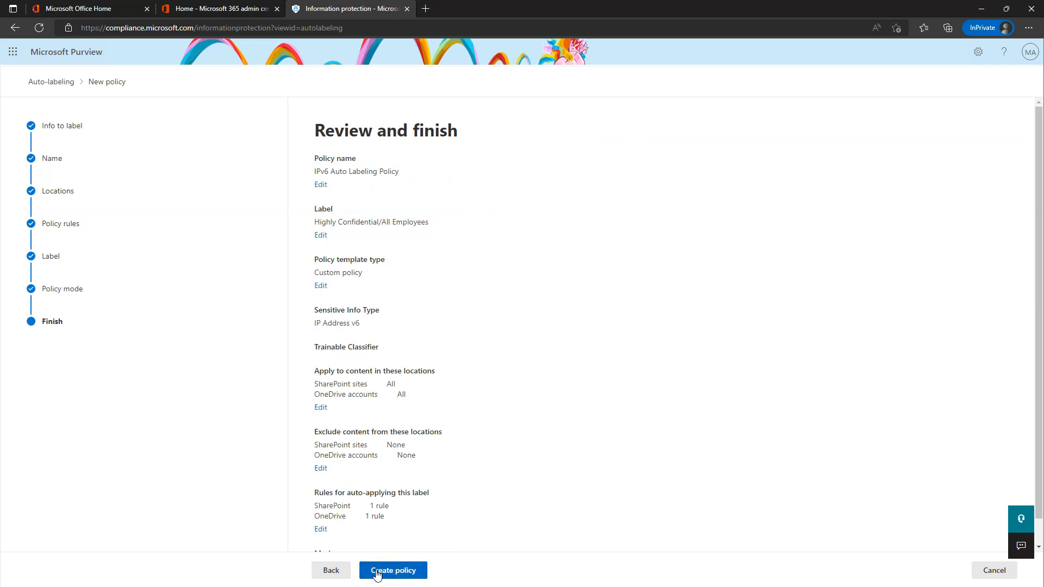
pyautogui.scroll(-1, 432, 414)
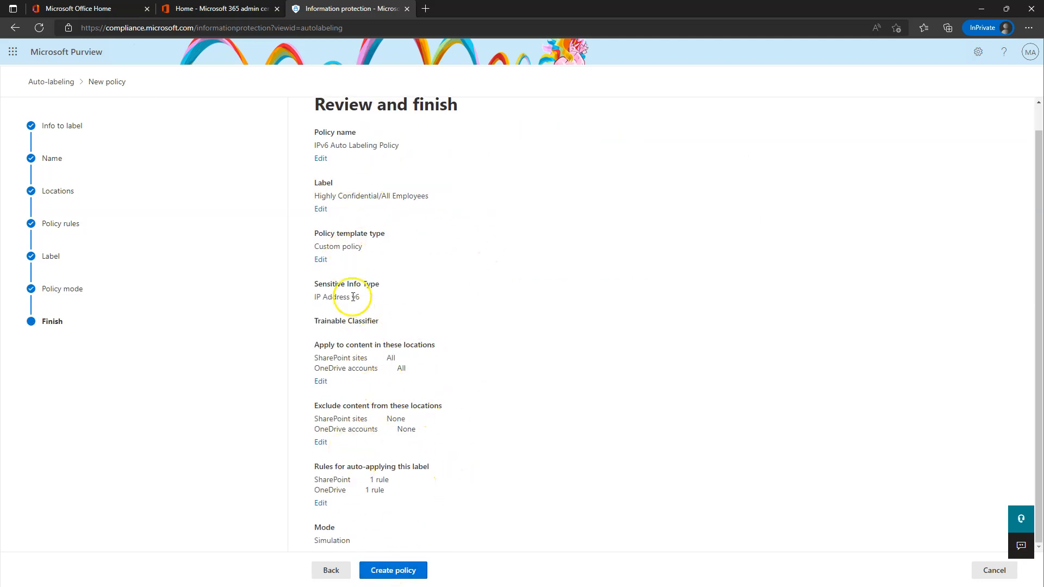
pyautogui.click(384, 571)
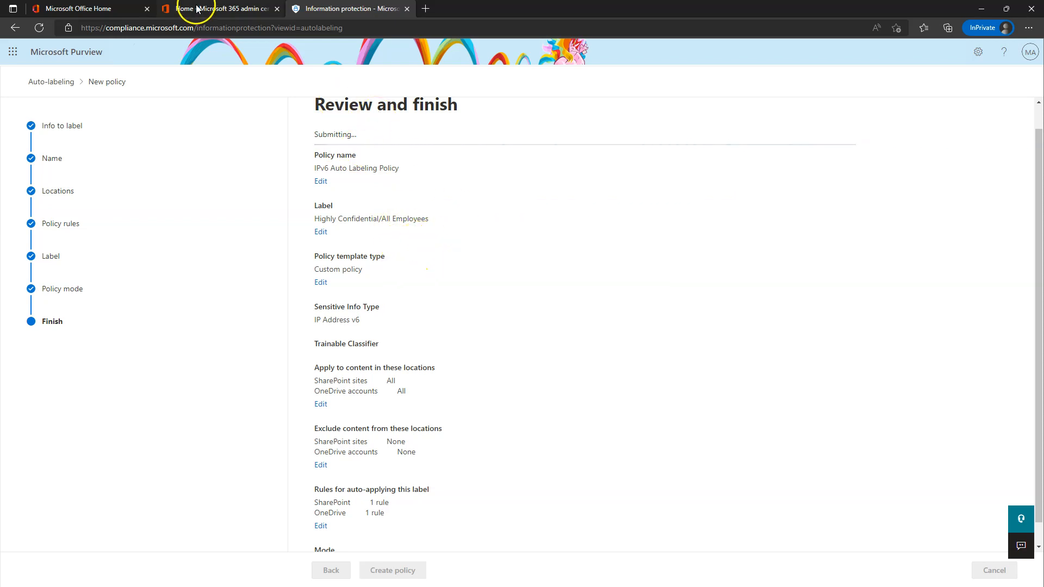
pyautogui.click(227, 10)
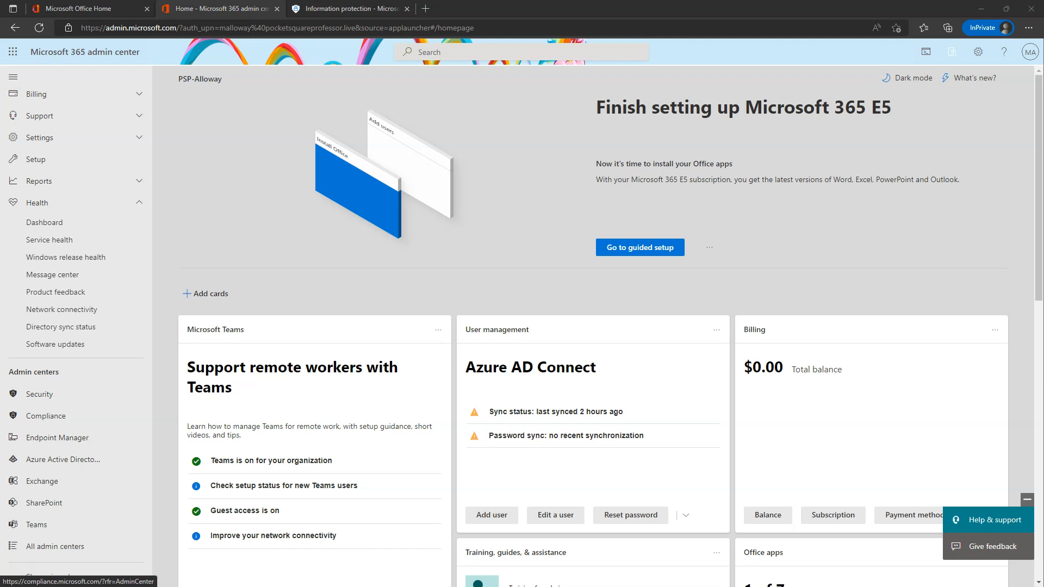
# Search the web for 'ipv6 examples' and select the sample address 2001:0db8:85a3:0000:0000:8a2e:0370:7334.
pyautogui.click(426, 9)
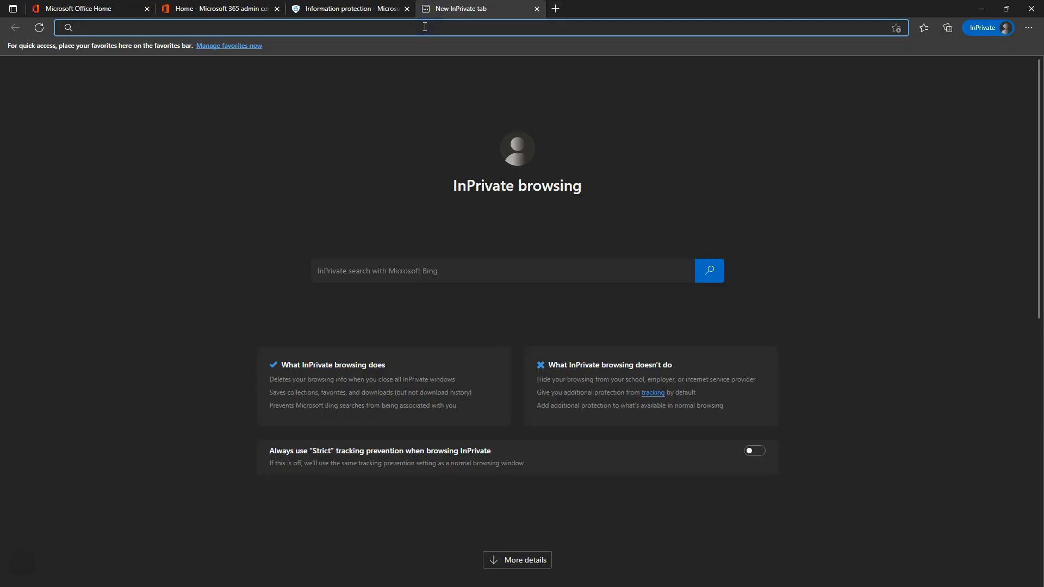
pyautogui.write('ipv6')
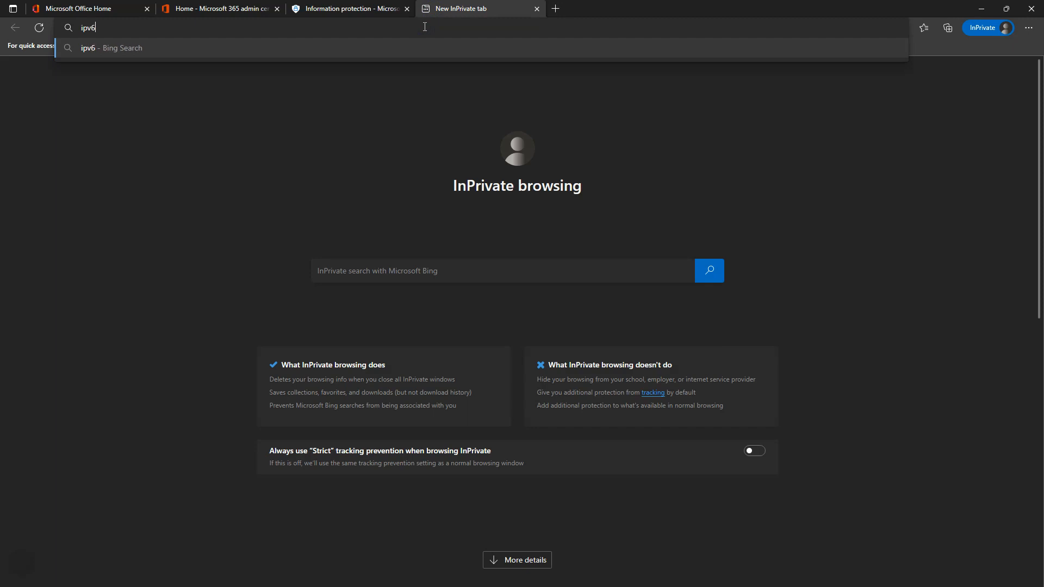
pyautogui.write(' examples')
pyautogui.press('Return')
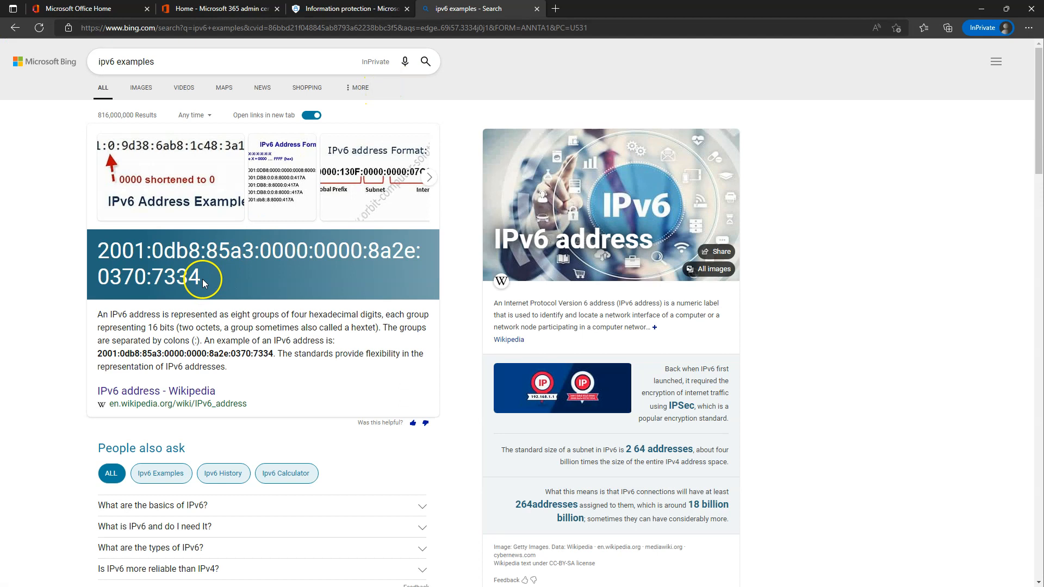
pyautogui.moveTo(273, 353); pyautogui.dragTo(98, 350)
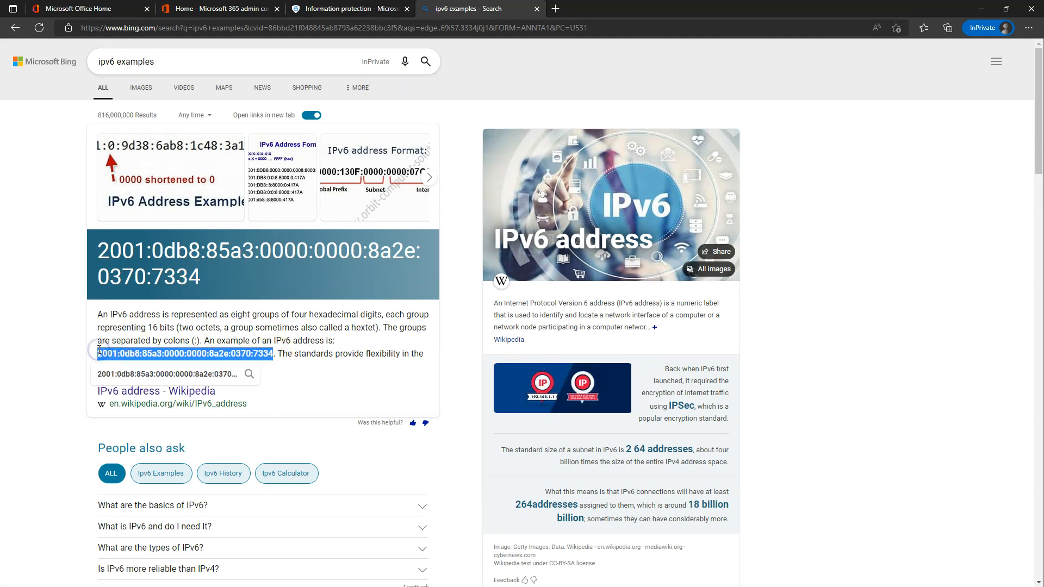
# Dismiss the policy-created confirmation, then open the Project X site's Documents library in SharePoint.
pyautogui.click(295, 7)
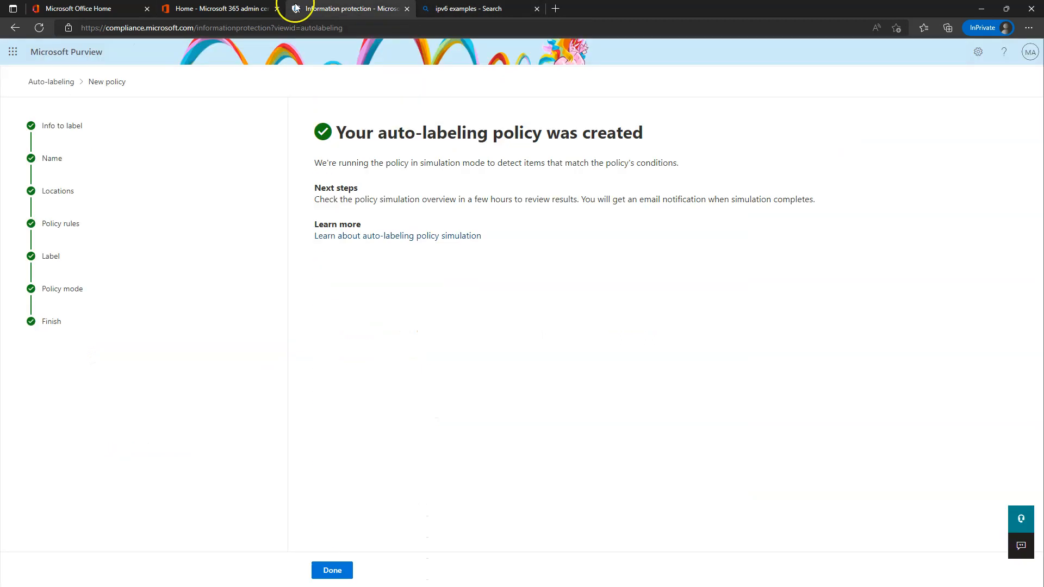
pyautogui.click(333, 570)
pyautogui.click(255, 8)
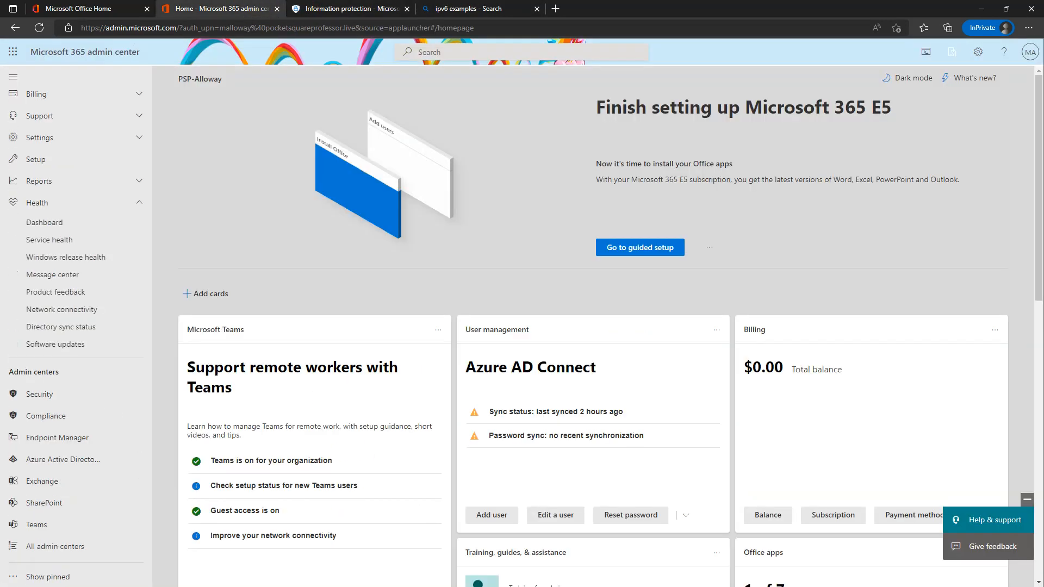
pyautogui.click(13, 52)
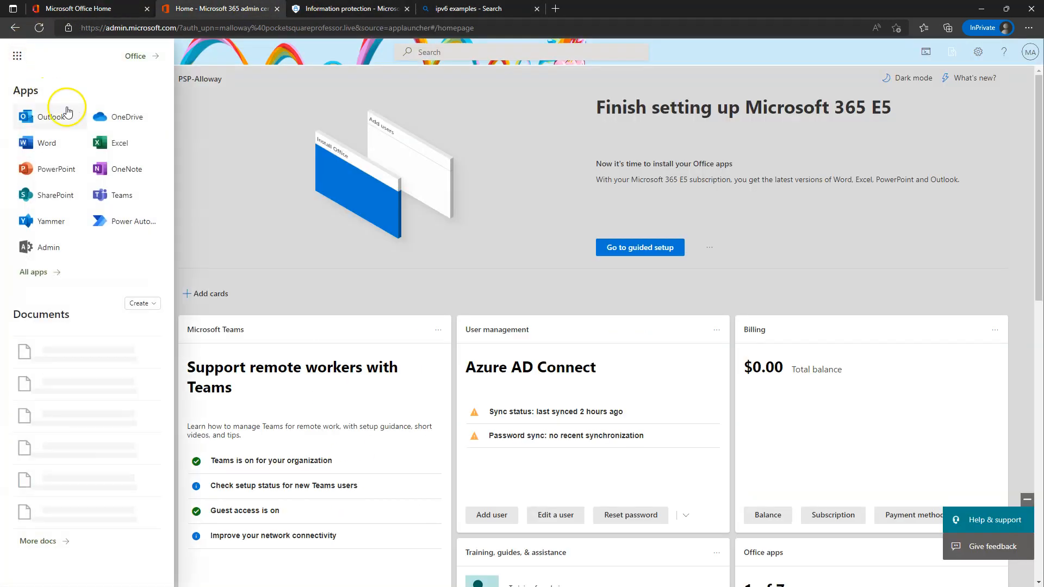
pyautogui.click(54, 194)
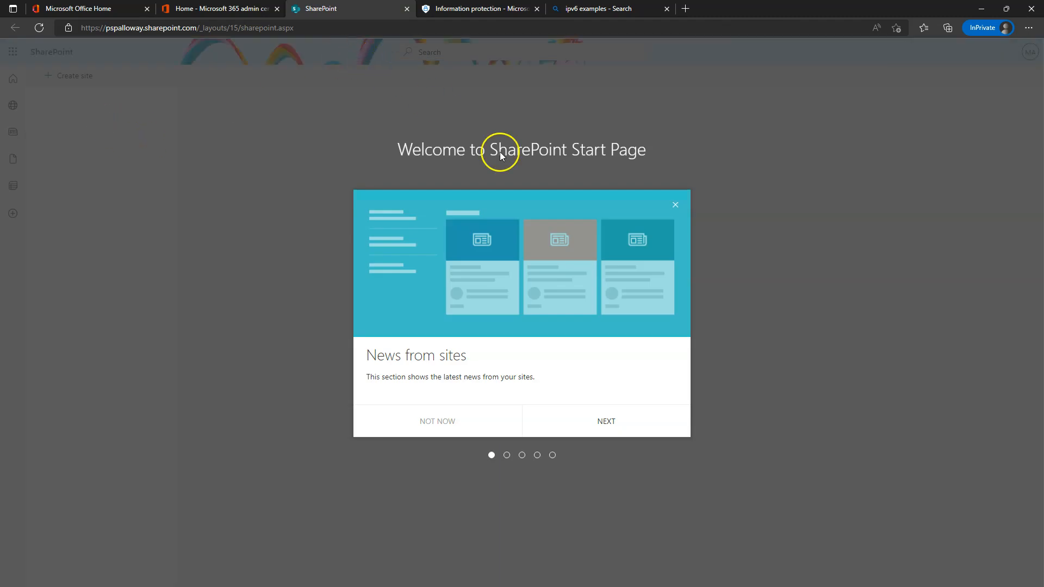
pyautogui.click(676, 205)
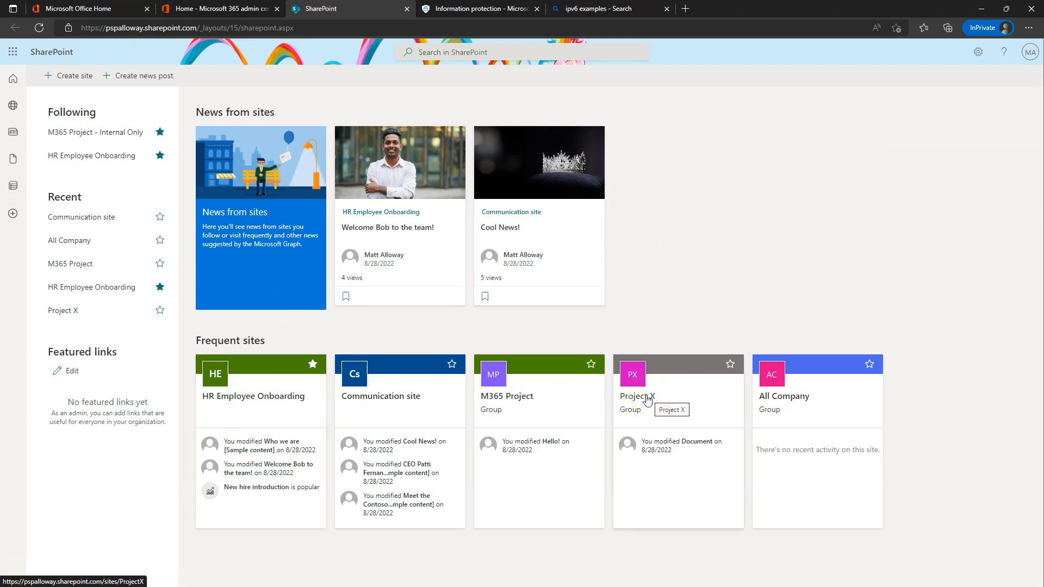
pyautogui.click(647, 400)
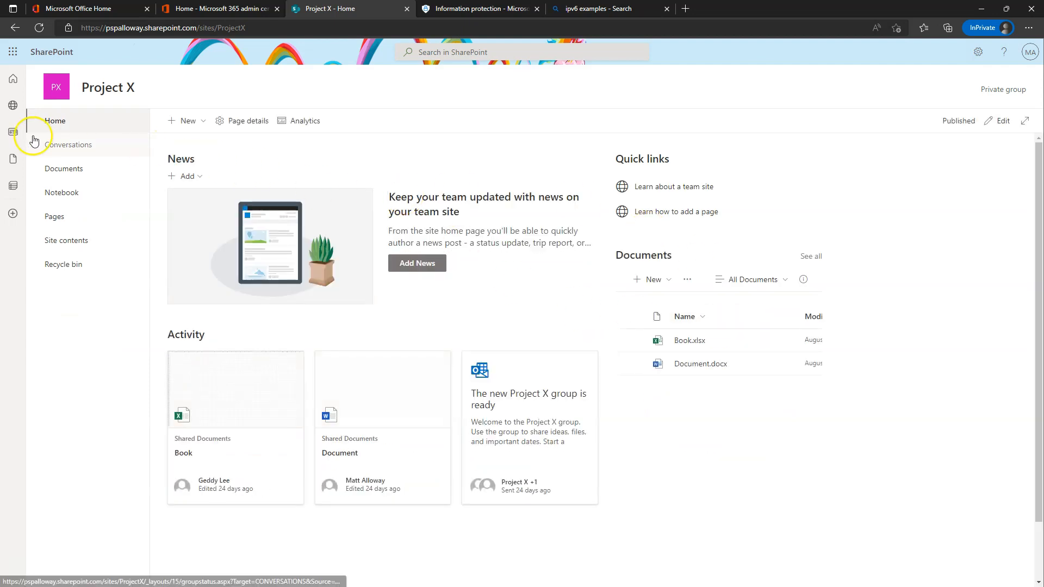
pyautogui.click(65, 170)
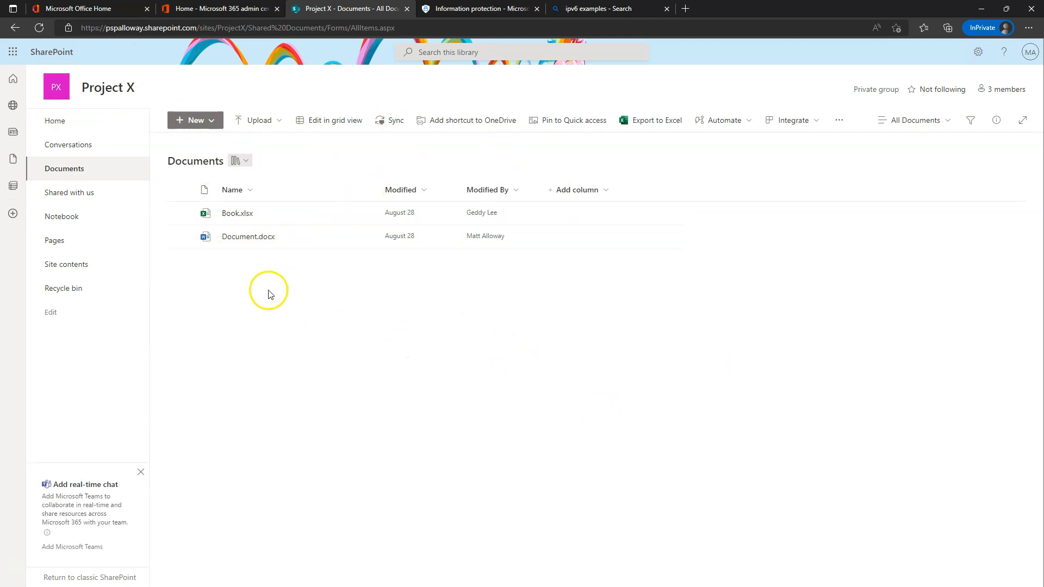
# Create a new Word document containing the IPv6 address pasted as plain text, then close it.
pyautogui.click(195, 121)
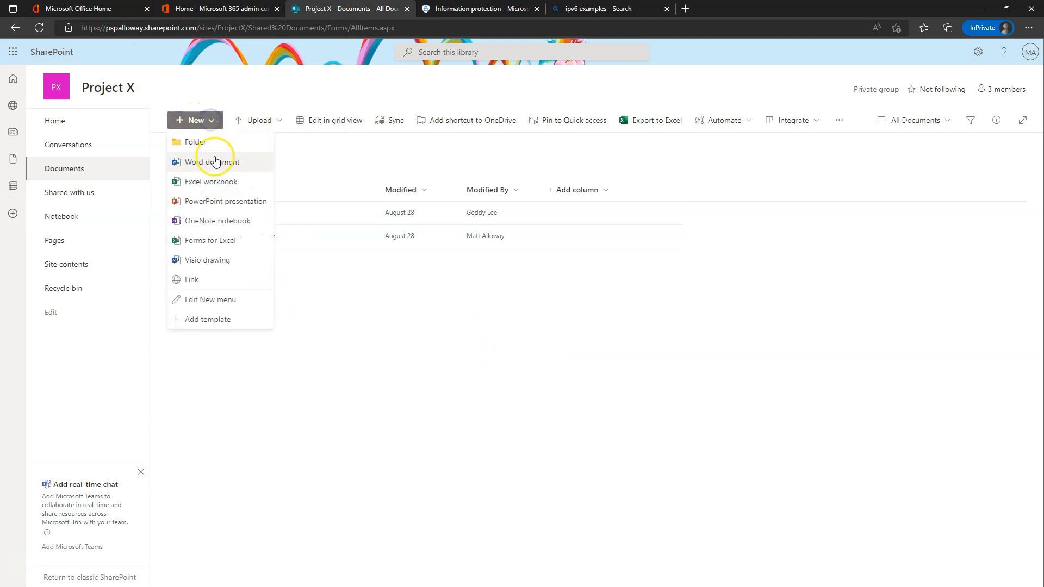
pyautogui.click(211, 161)
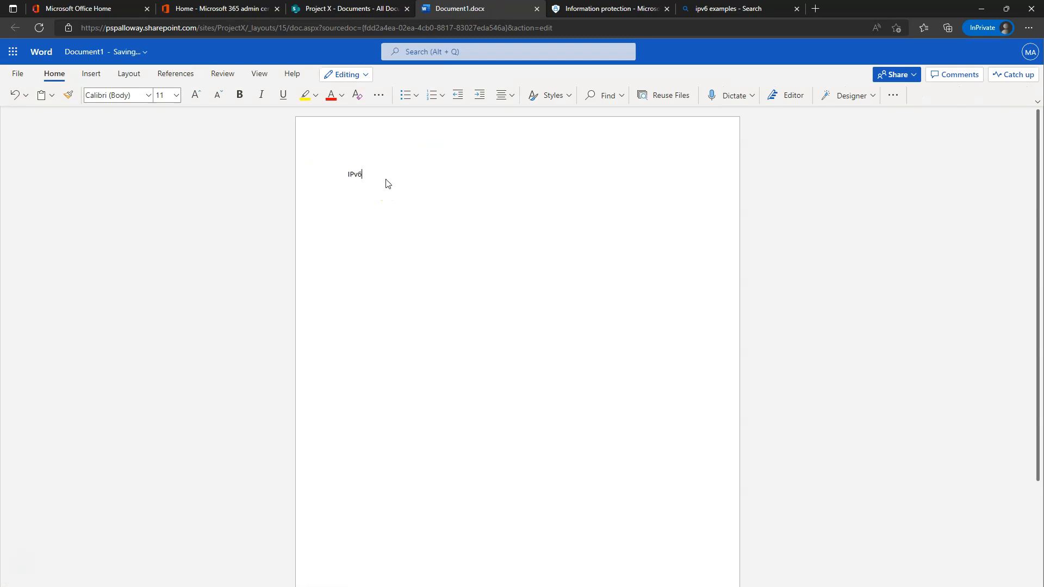
pyautogui.write('2001:0db8:85a3:0000:0000:8a2e:0370:7334')
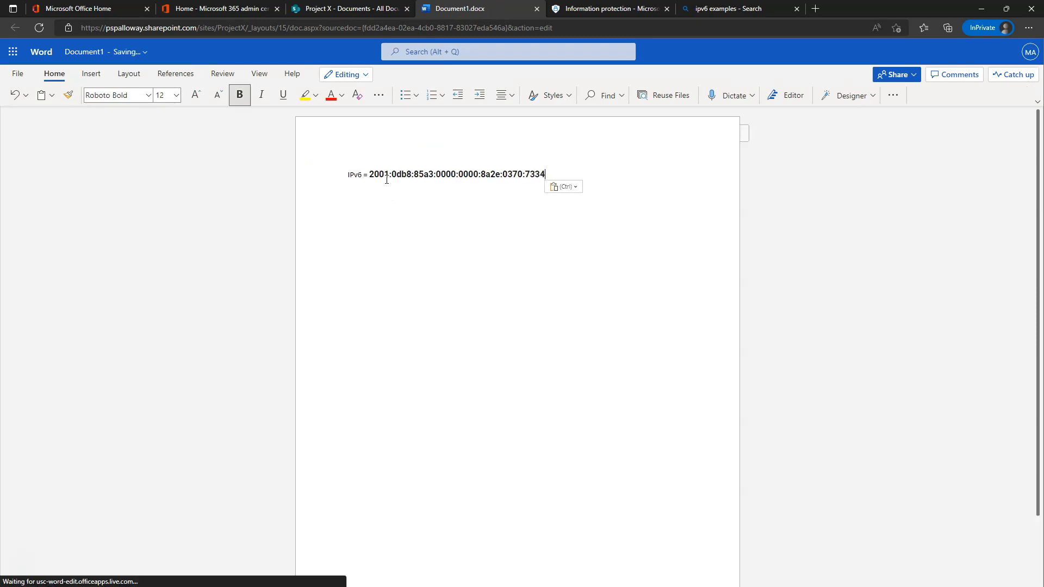
pyautogui.doubleClick(403, 172)
pyautogui.hotkey('ctrl', 'c')
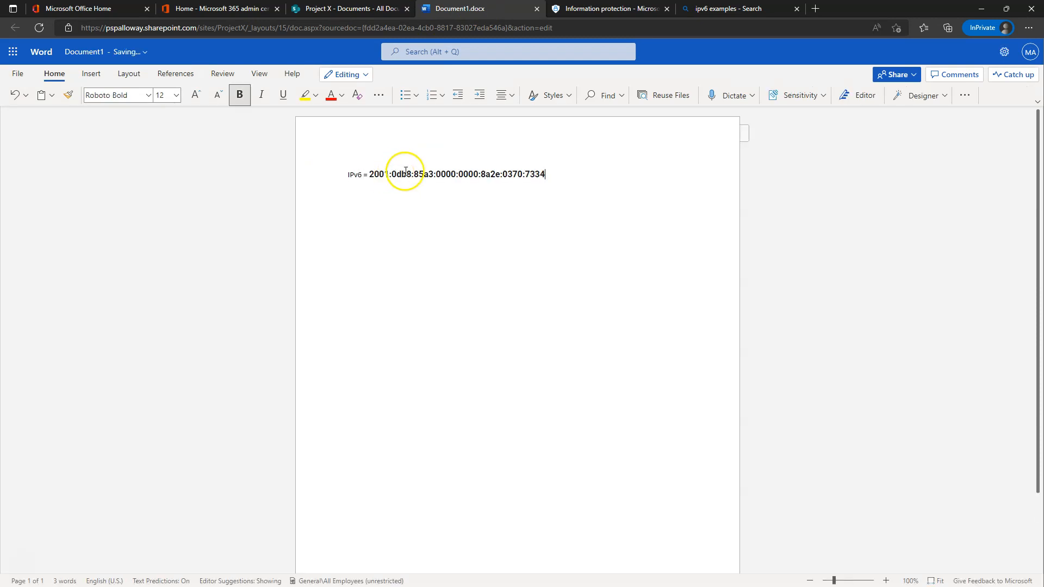
pyautogui.press('BackSpace')
pyautogui.rightClick(410, 173)
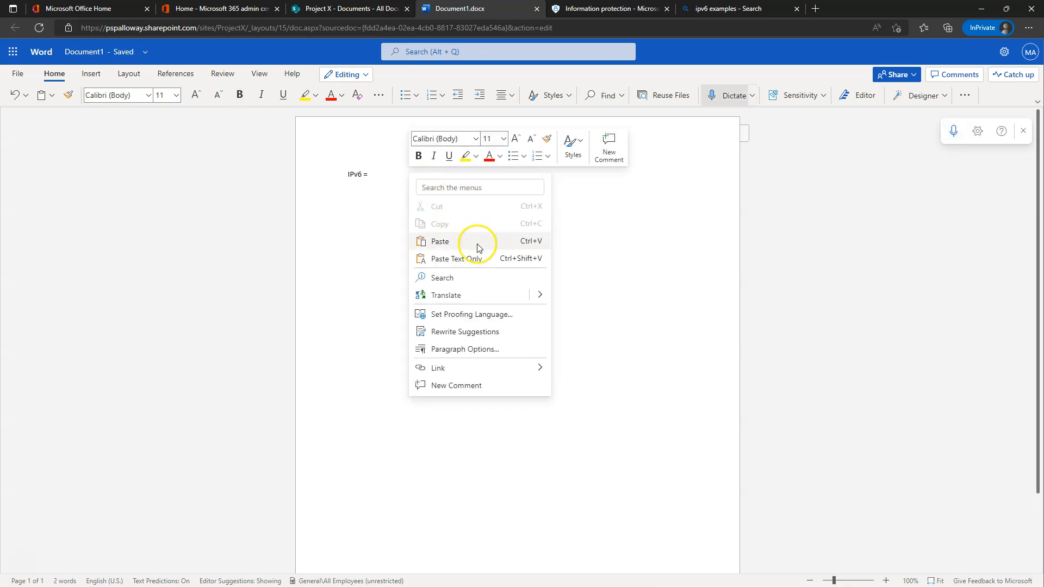
pyautogui.click(460, 258)
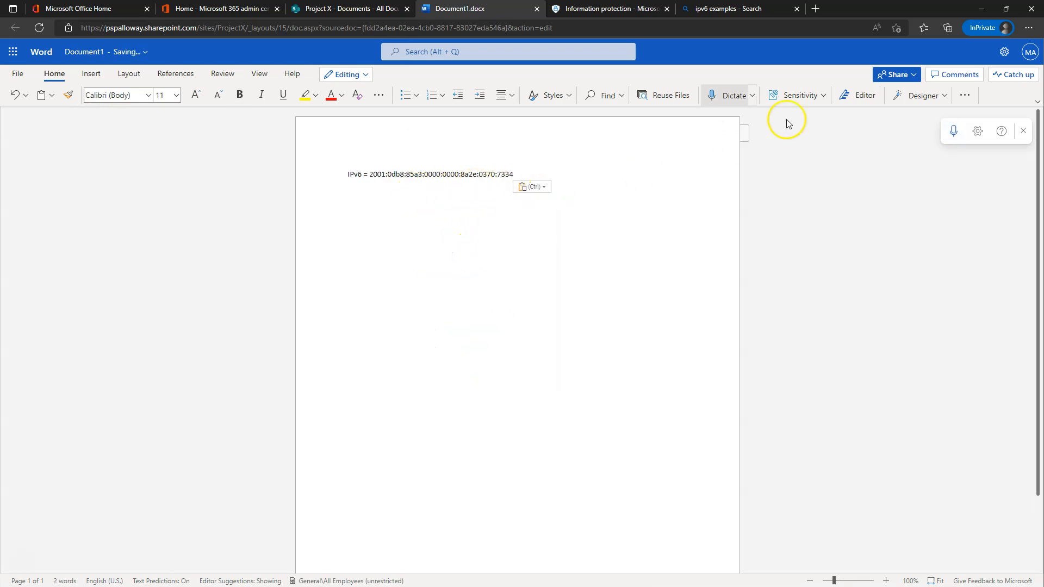
pyautogui.click(537, 8)
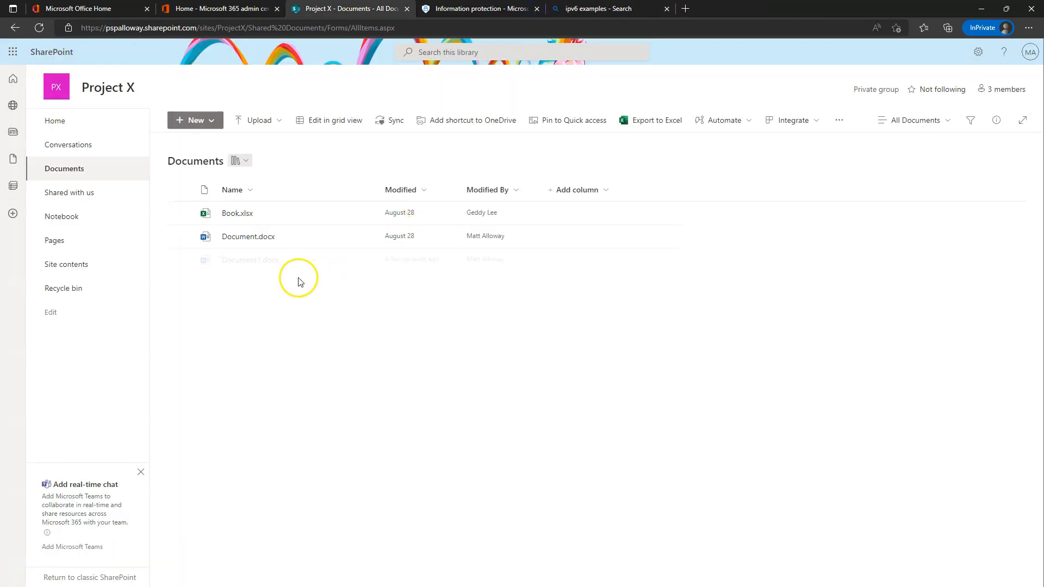
# Rename Document1.docx to IPV6Test.docx and close the ipv6 examples search tab.
pyautogui.click(367, 259)
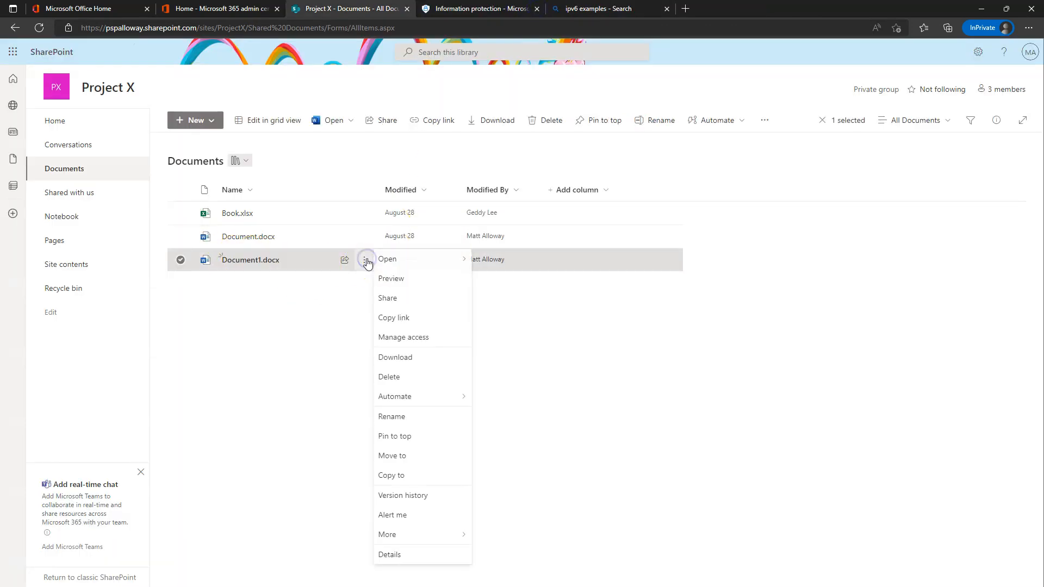
pyautogui.click(402, 417)
pyautogui.write('Ip')
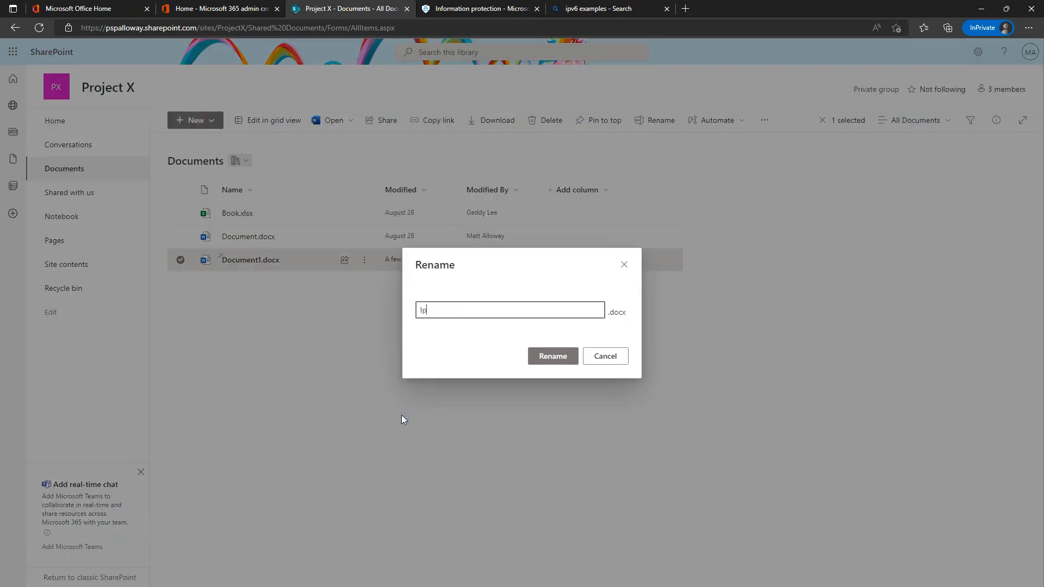
pyautogui.press('BackSpace')
pyautogui.write('PV6Test')
pyautogui.press('Return')
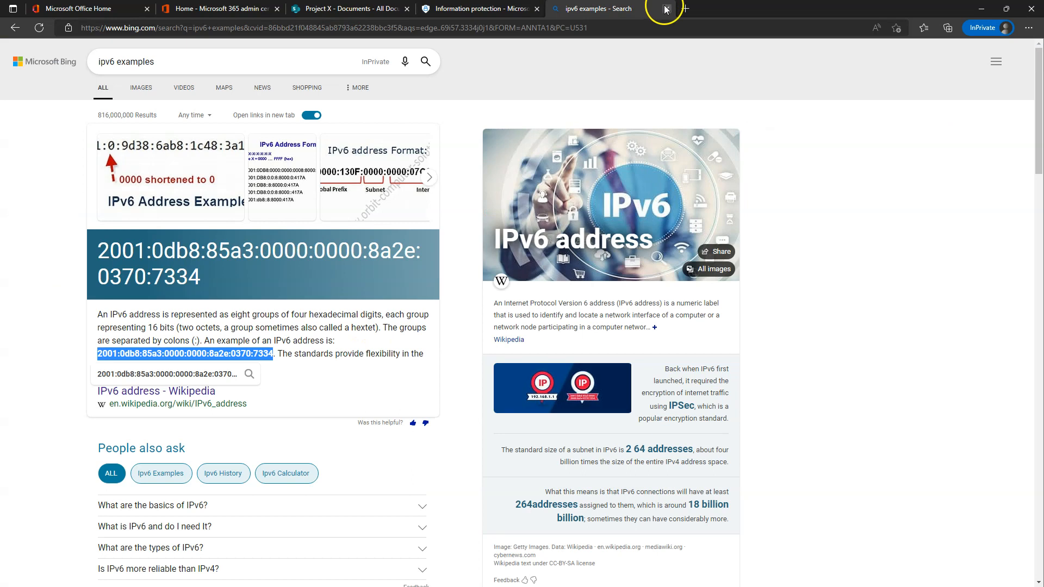
pyautogui.click(666, 9)
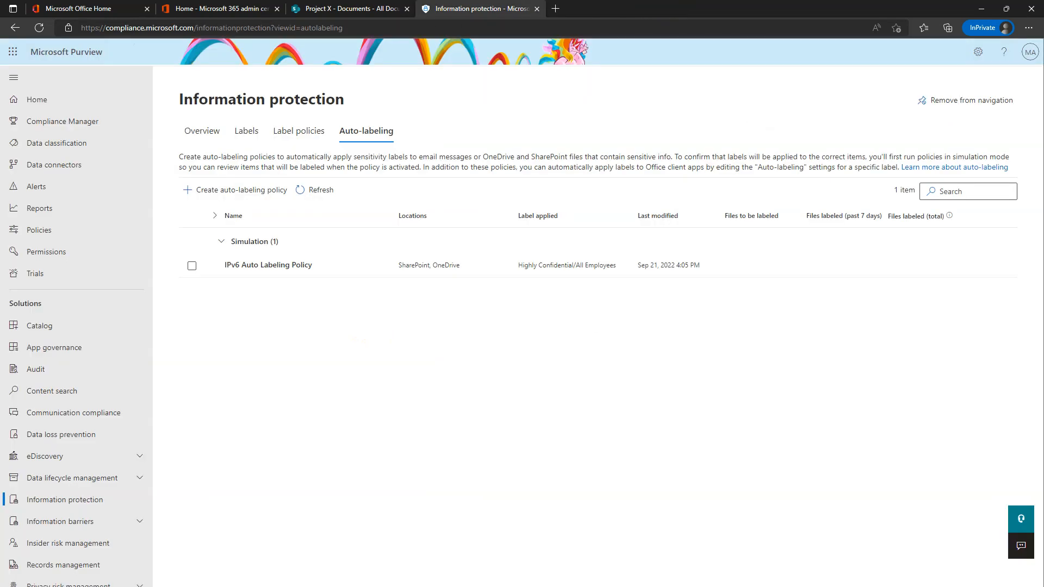
# Open the IPv6 Auto Labeling Policy's simulation overview, then go back to the Project X Documents library.
pyautogui.click(266, 267)
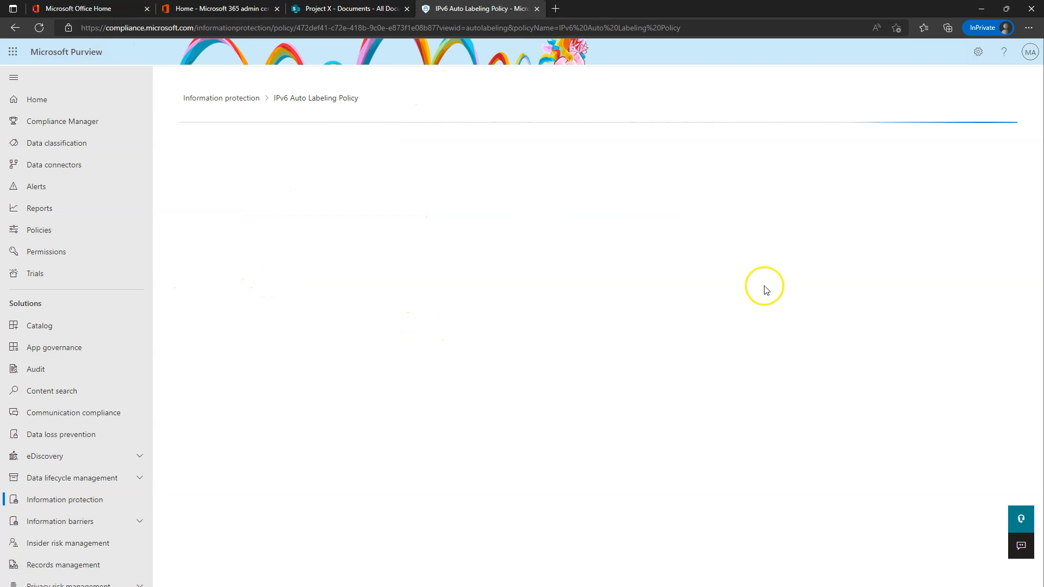
pyautogui.hotkey('ctrl', 'shift', 'Tab')
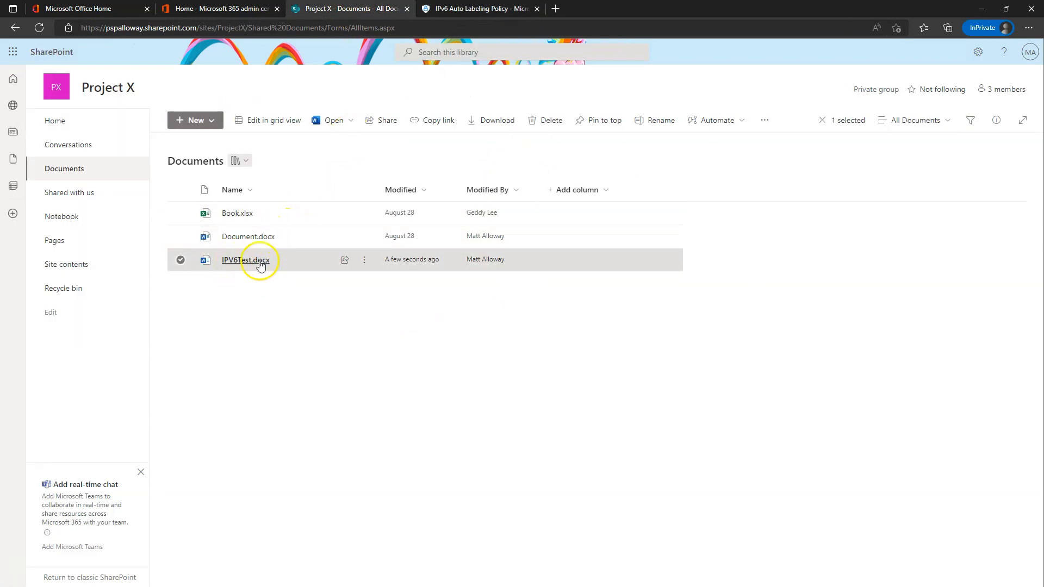
pyautogui.click(481, 9)
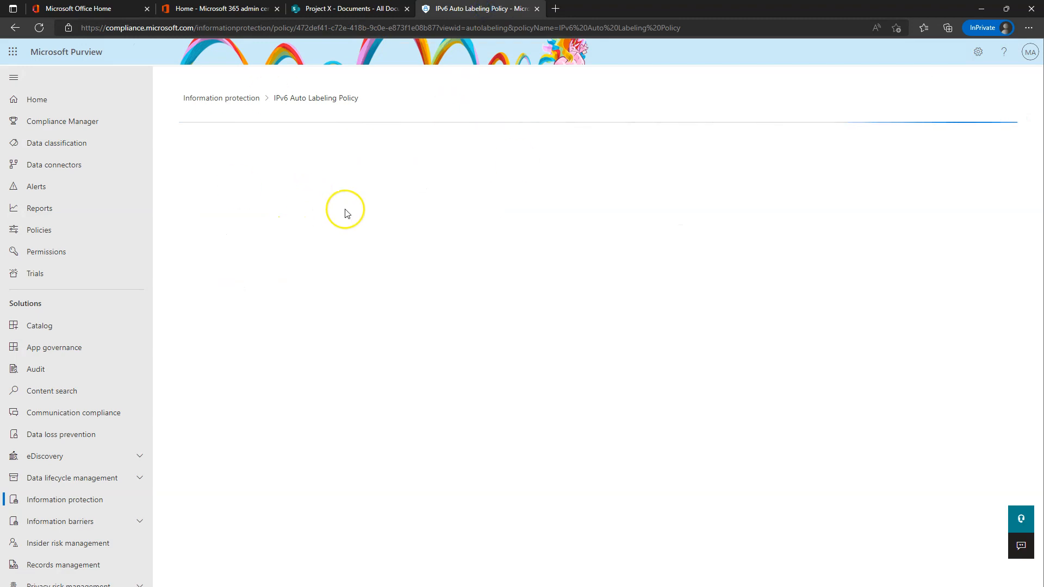
pyautogui.click(353, 9)
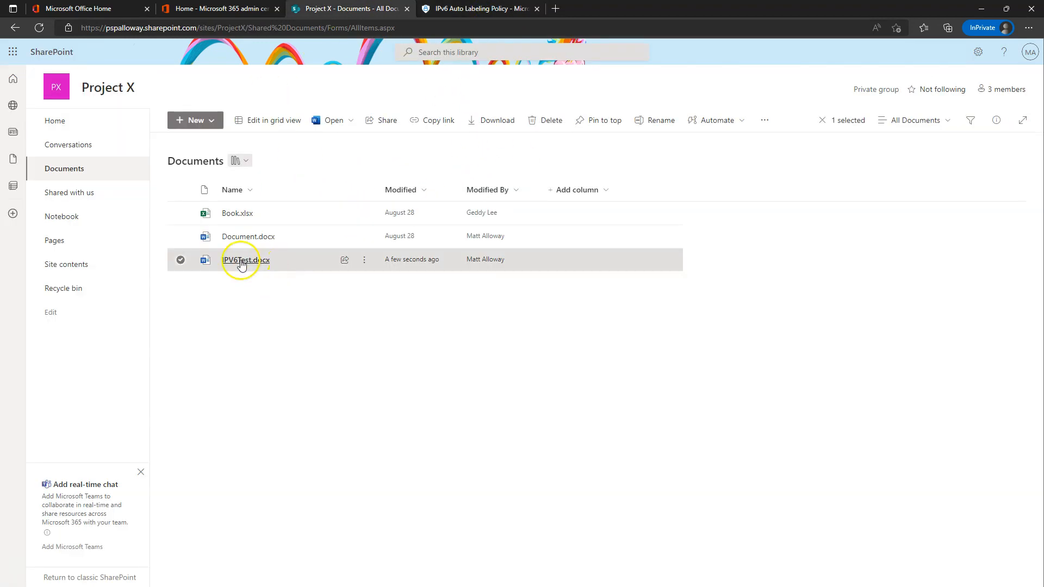
pyautogui.moveTo(251, 267)
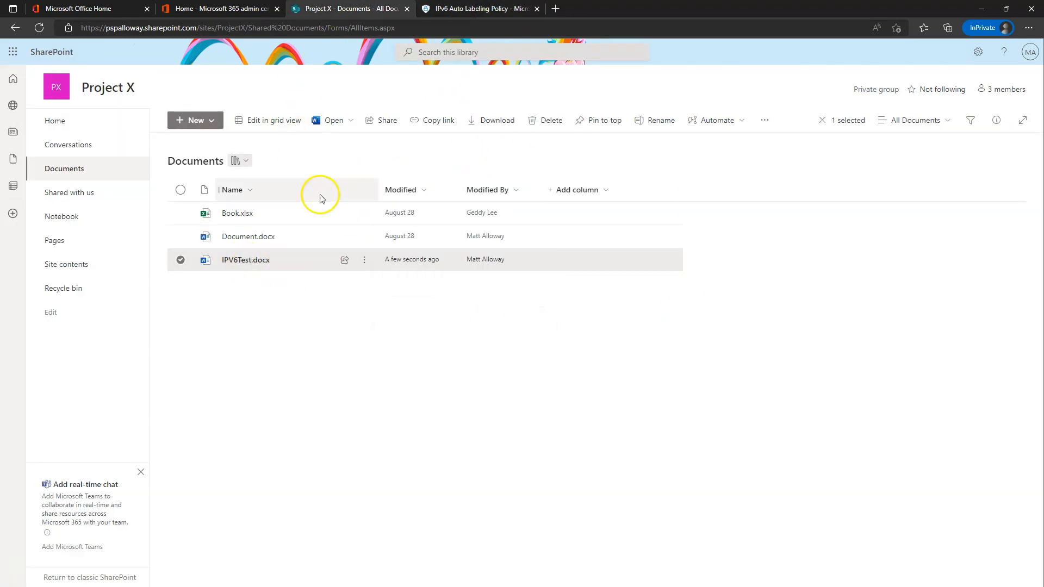
pyautogui.click(457, 9)
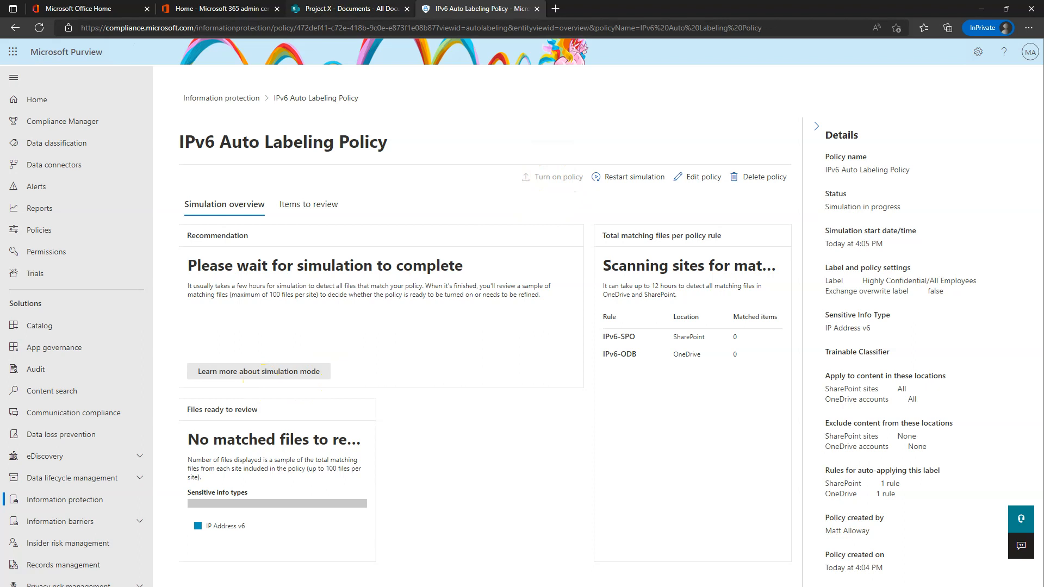
pyautogui.click(379, 9)
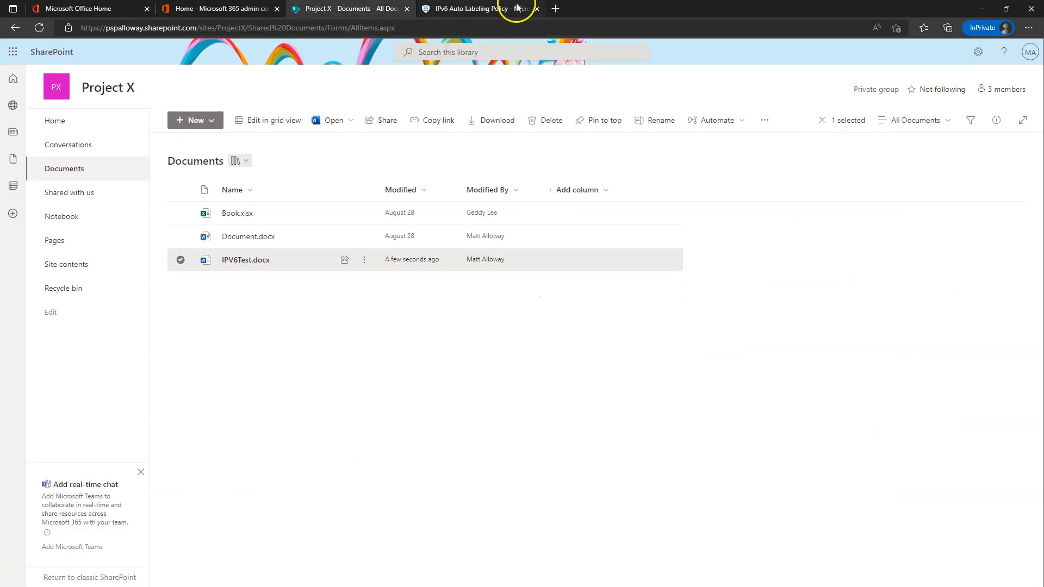
# Open Document.docx from the Project X library in Word for the web.
pyautogui.moveTo(248, 264)
pyautogui.click(475, 9)
pyautogui.click(396, 7)
pyautogui.click(261, 9)
pyautogui.click(315, 9)
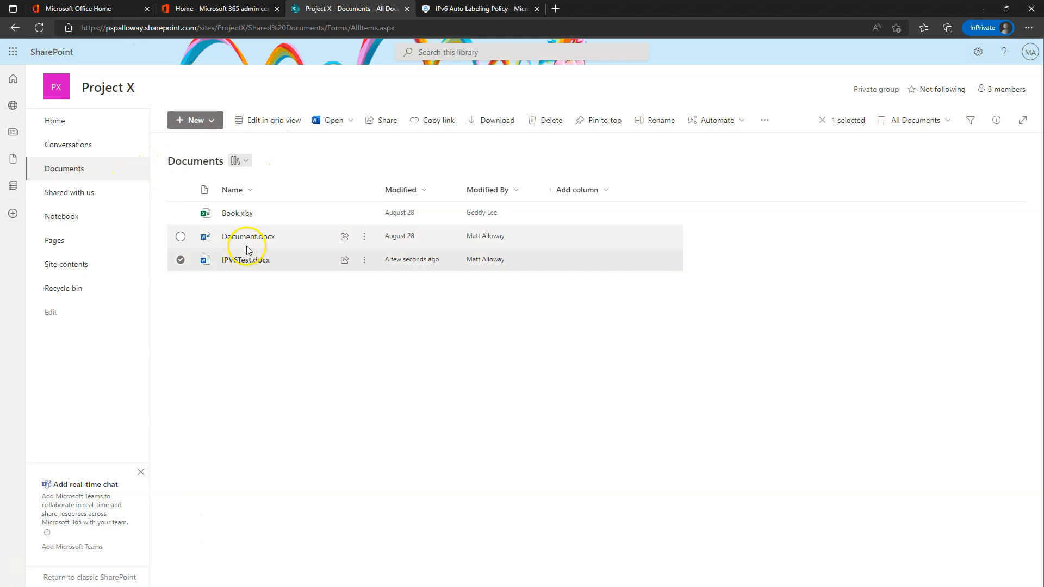
pyautogui.moveTo(246, 243)
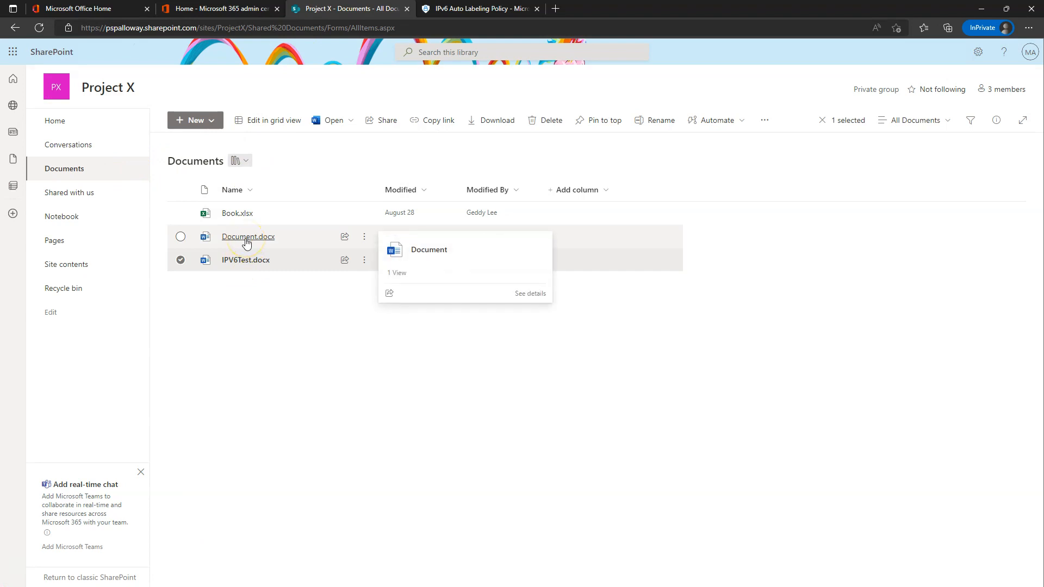
pyautogui.click(246, 242)
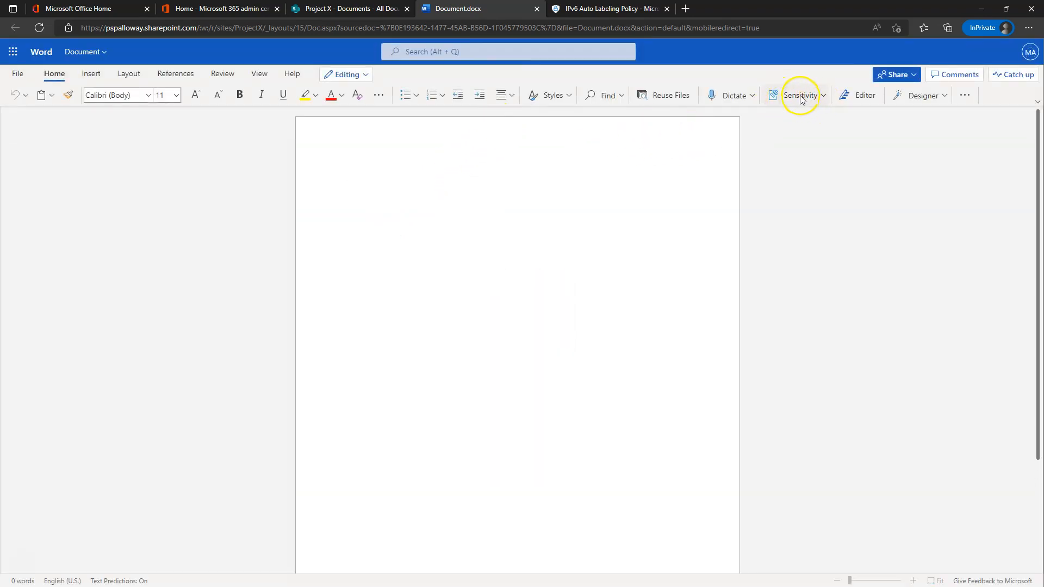
# Check the available sensitivity labels, including Highly Confidential, then close the document.
pyautogui.click(821, 100)
pyautogui.moveTo(816, 192)
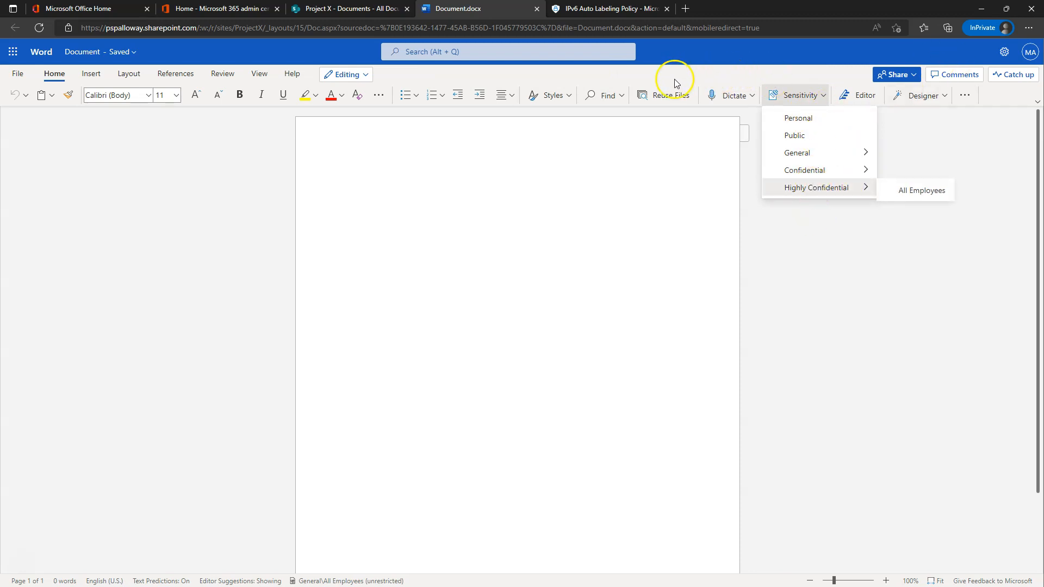
pyautogui.click(537, 9)
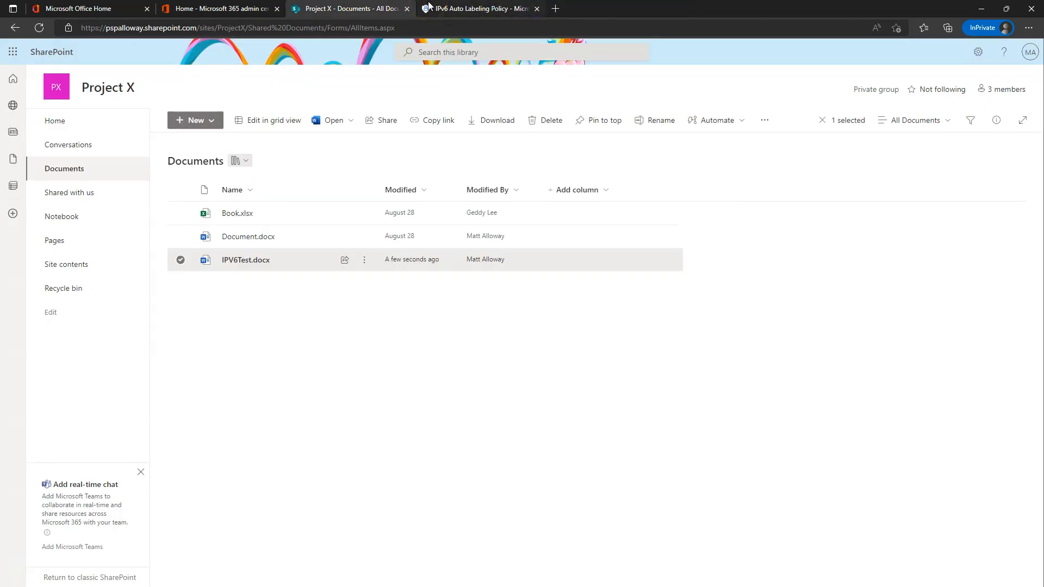
pyautogui.click(429, 6)
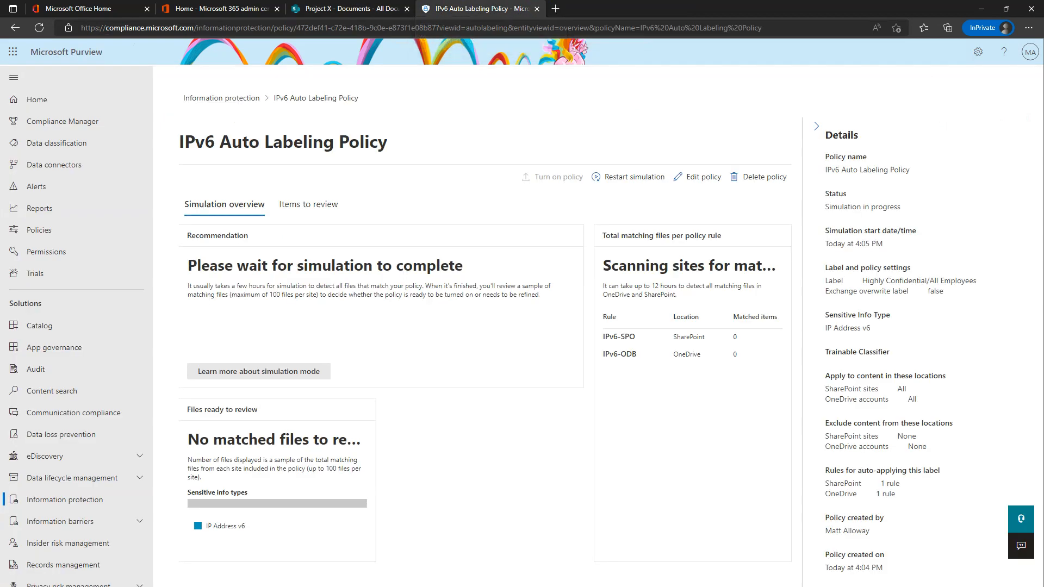
pyautogui.click(218, 9)
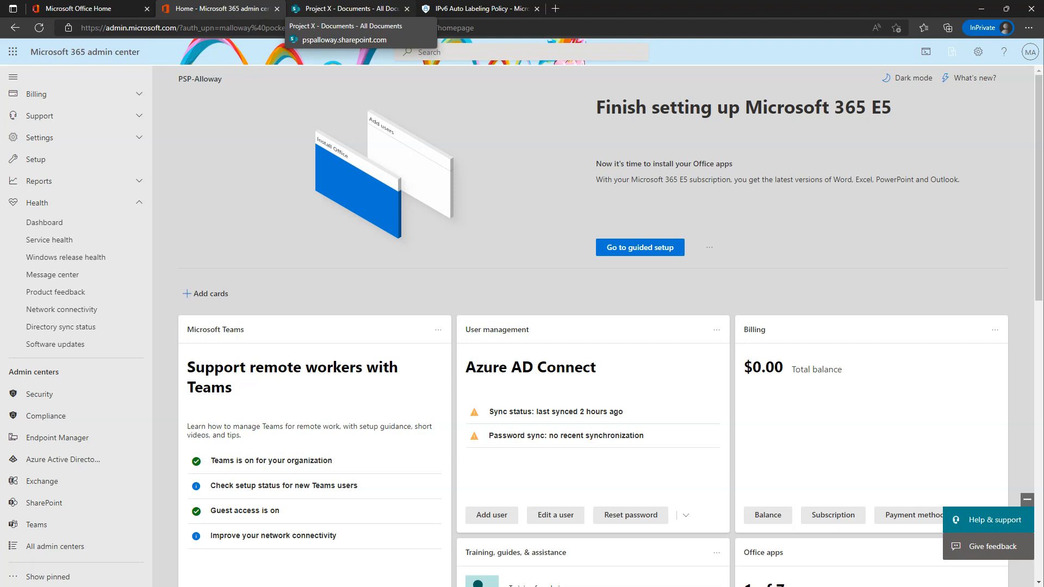
pyautogui.click(373, 9)
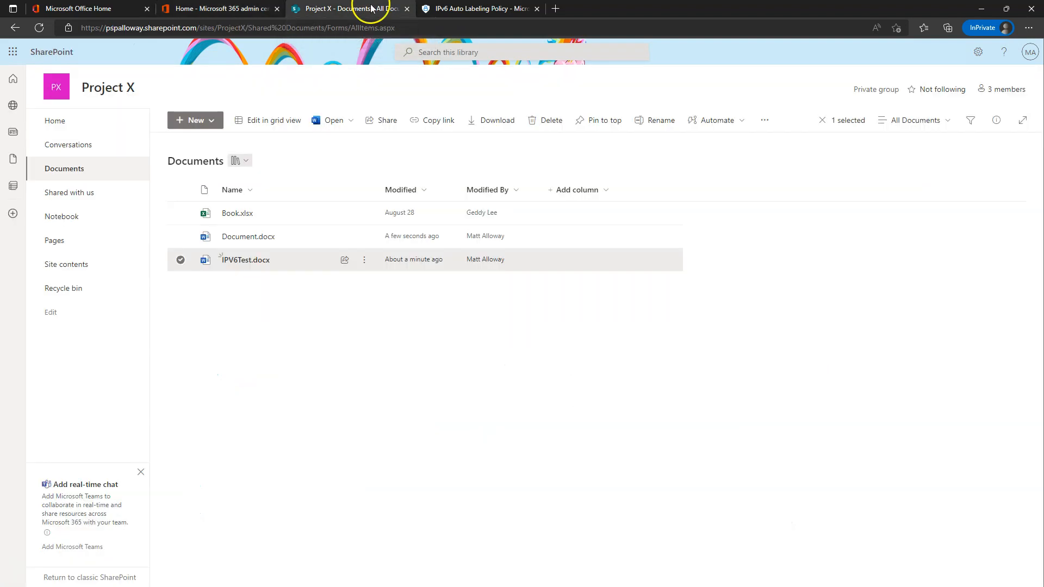
pyautogui.click(481, 9)
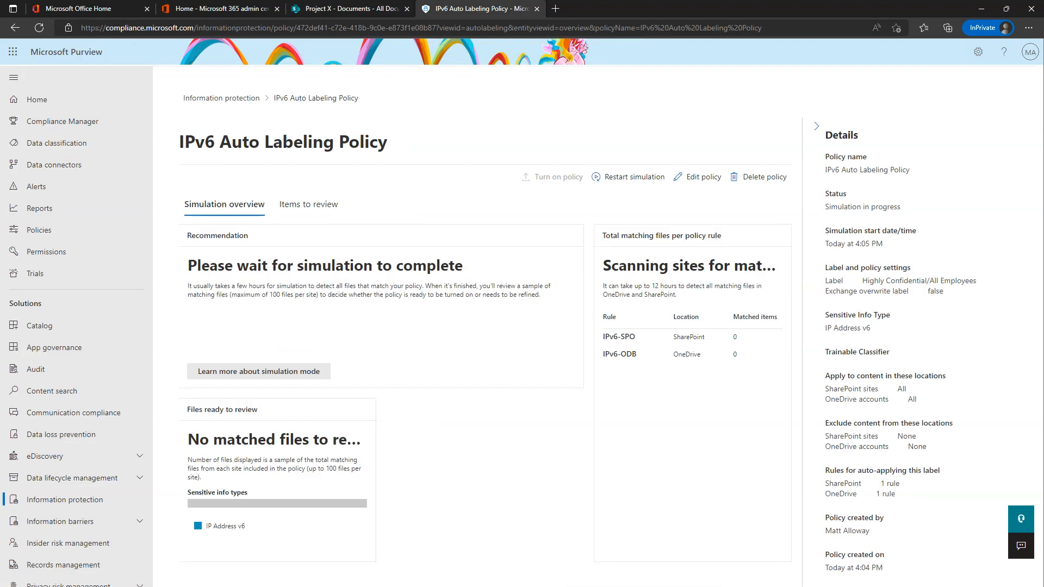